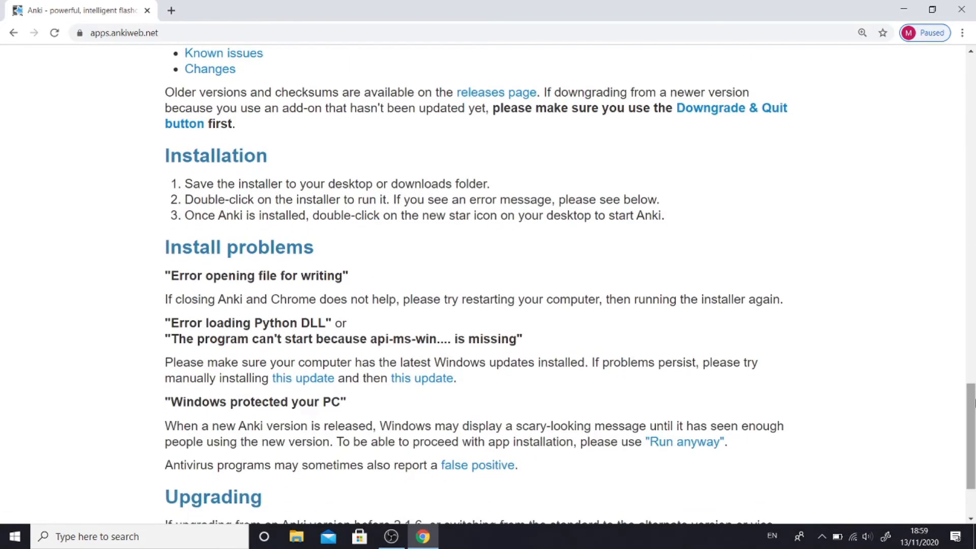
Read the Known issues page linked from the Windows download section and return to the download page.
{"action": "left_click_drag", "start_coordinate": [974, 403], "coordinate": [974, 322]}
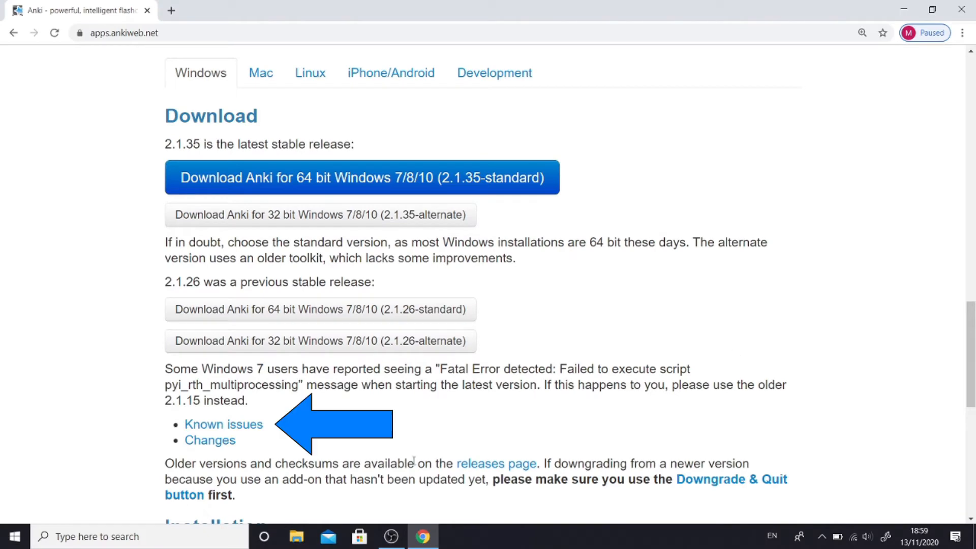
{"action": "left_click", "coordinate": [246, 430]}
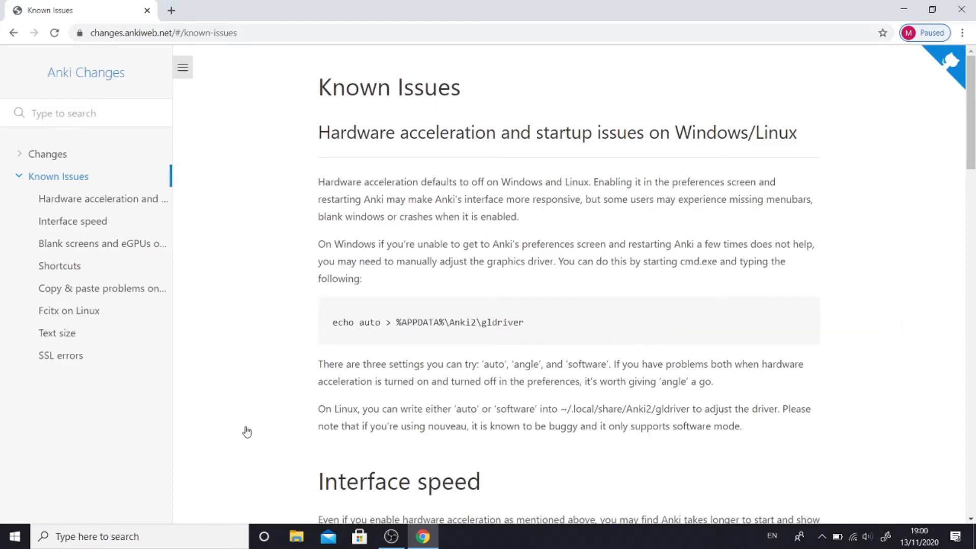
{"action": "left_click", "coordinate": [13, 34]}
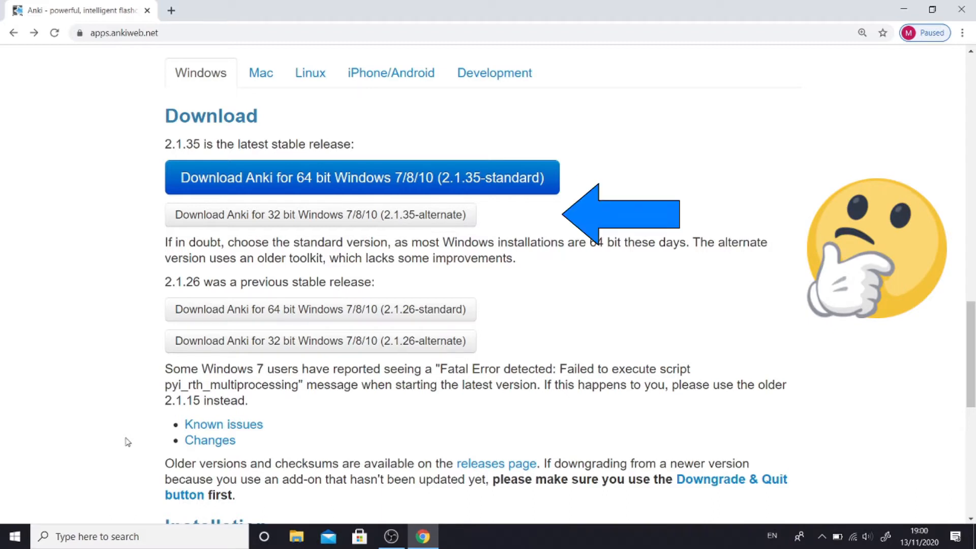
Search the Anki changes page for "alternate" and read the Changes in 2.1.6 entry.
{"action": "left_click", "coordinate": [202, 443]}
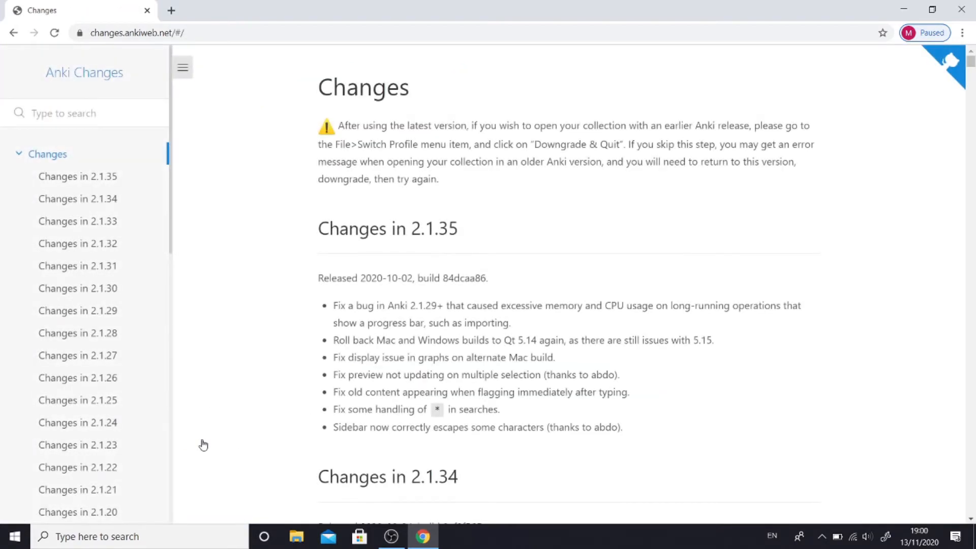
{"action": "left_click", "coordinate": [120, 115]}
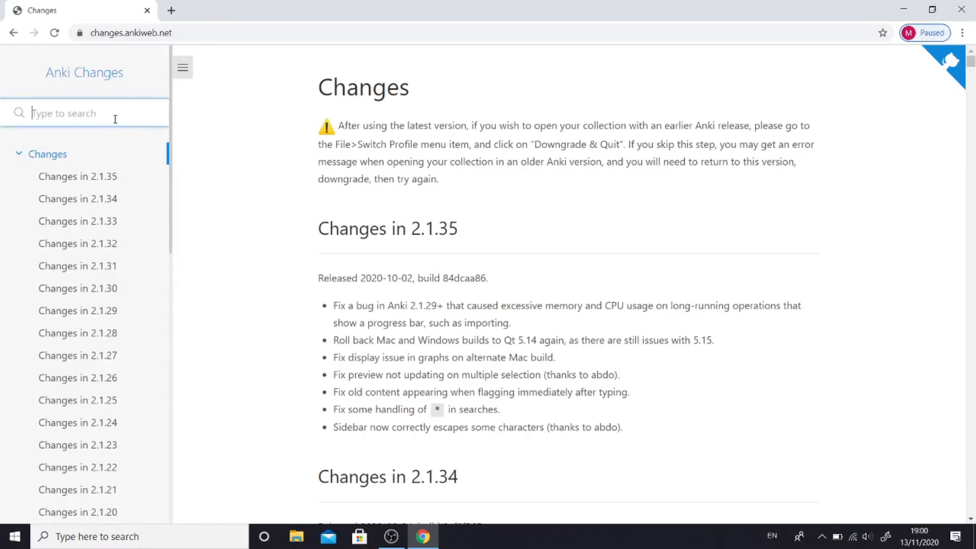
{"action": "type", "text": "alternate"}
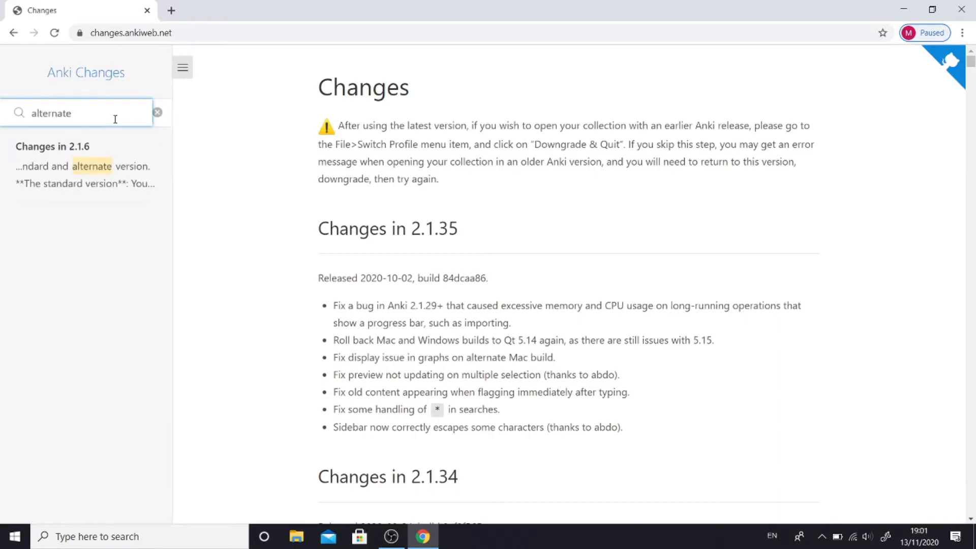
{"action": "left_click", "coordinate": [57, 153]}
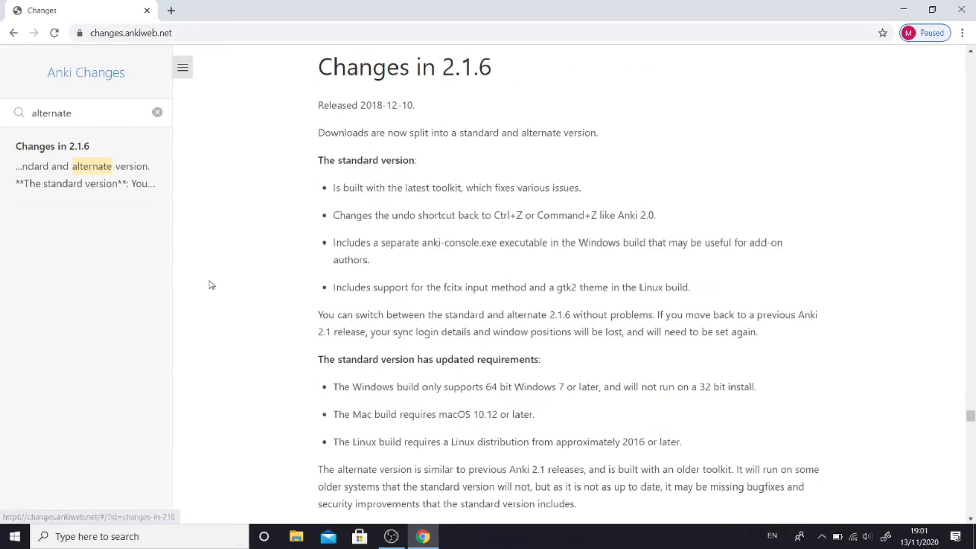
{"action": "left_click_drag", "start_coordinate": [970, 420], "coordinate": [970, 425]}
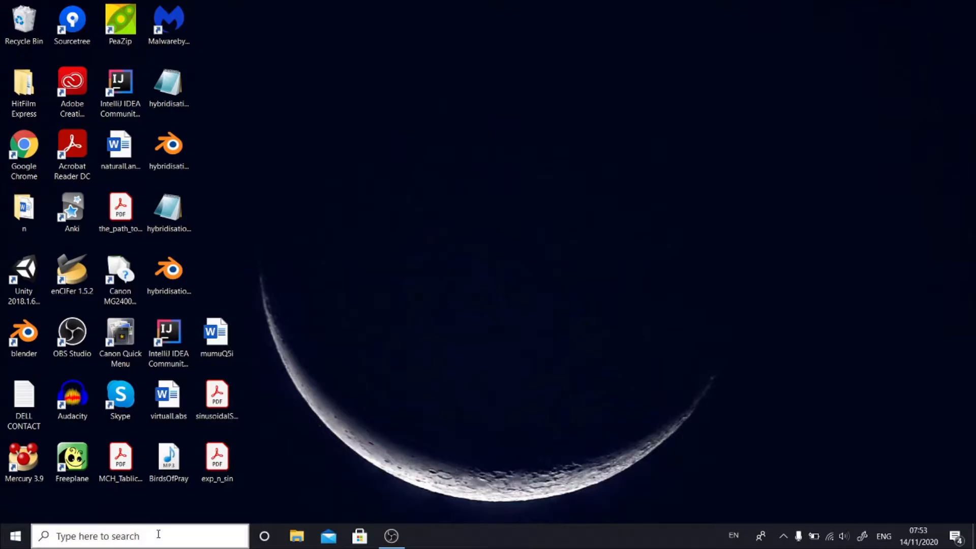
Find the installed Anki app with a Windows search for "anki" and launch it.
{"action": "left_click", "coordinate": [157, 535]}
{"action": "type", "text": "anki"}
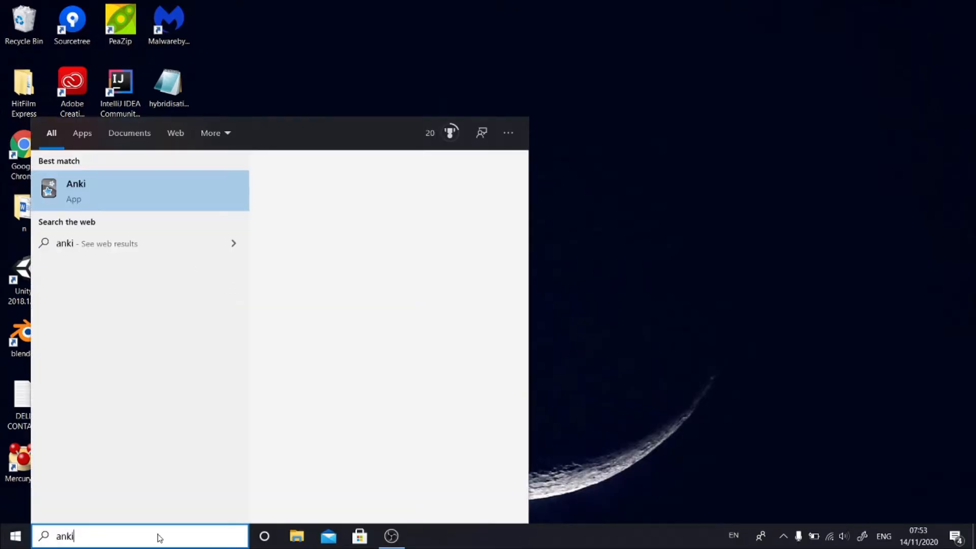
{"action": "key", "text": "Return"}
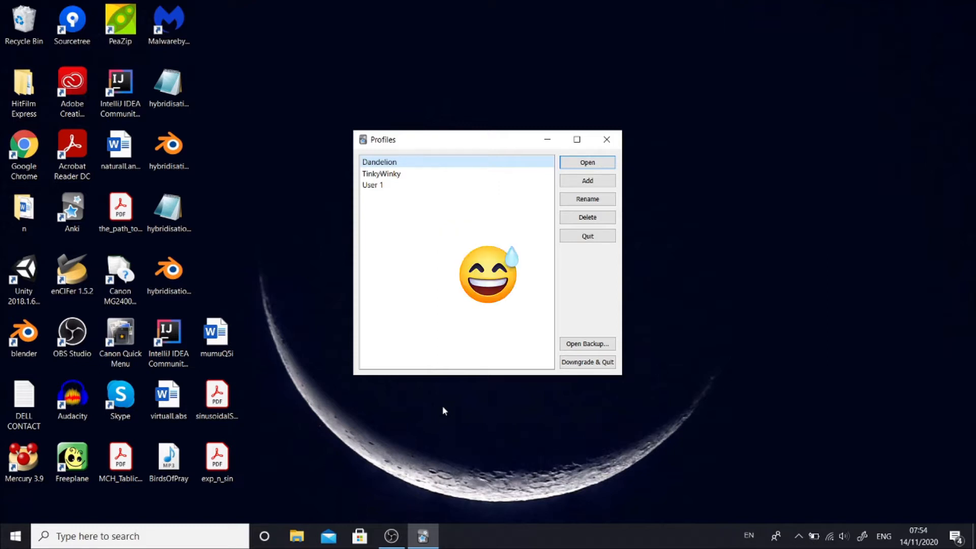
Add a profile named MadHatter and open it in a maximized window.
{"action": "left_click", "coordinate": [581, 182]}
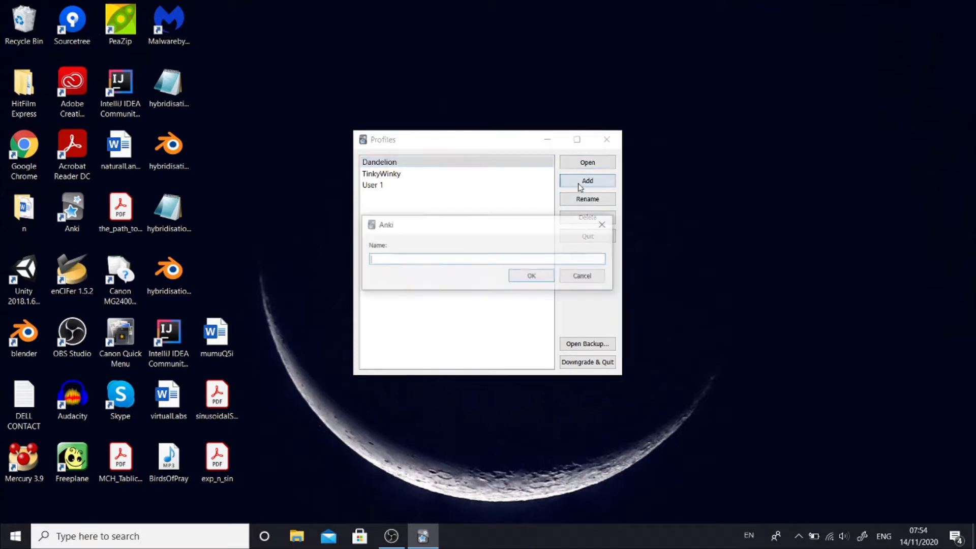
{"action": "type", "text": "MadHatter"}
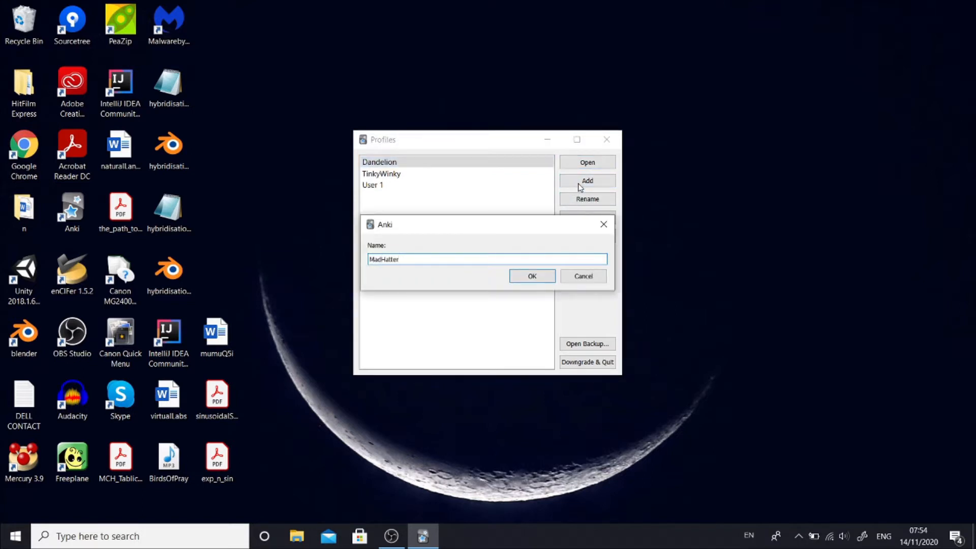
{"action": "key", "text": "Return"}
{"action": "left_click", "coordinate": [581, 166]}
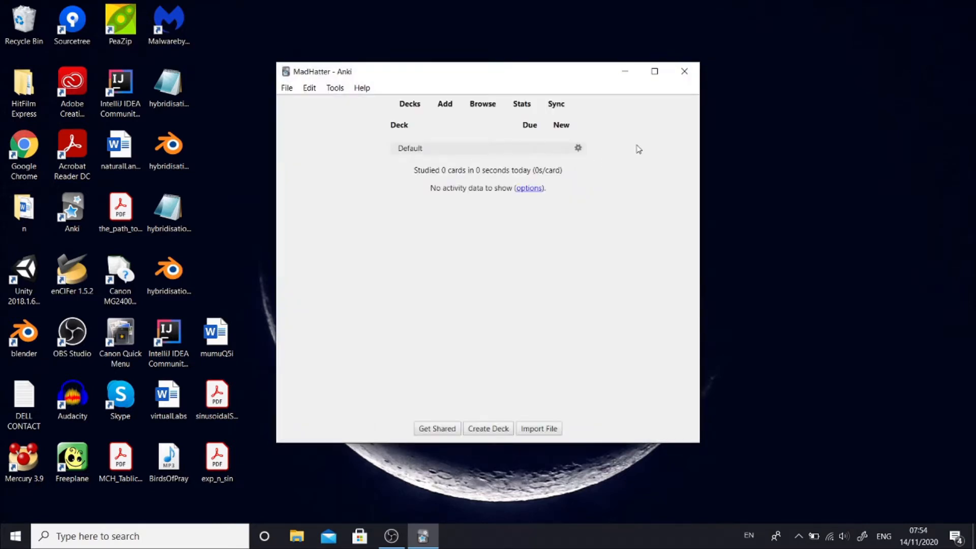
{"action": "left_click", "coordinate": [655, 71]}
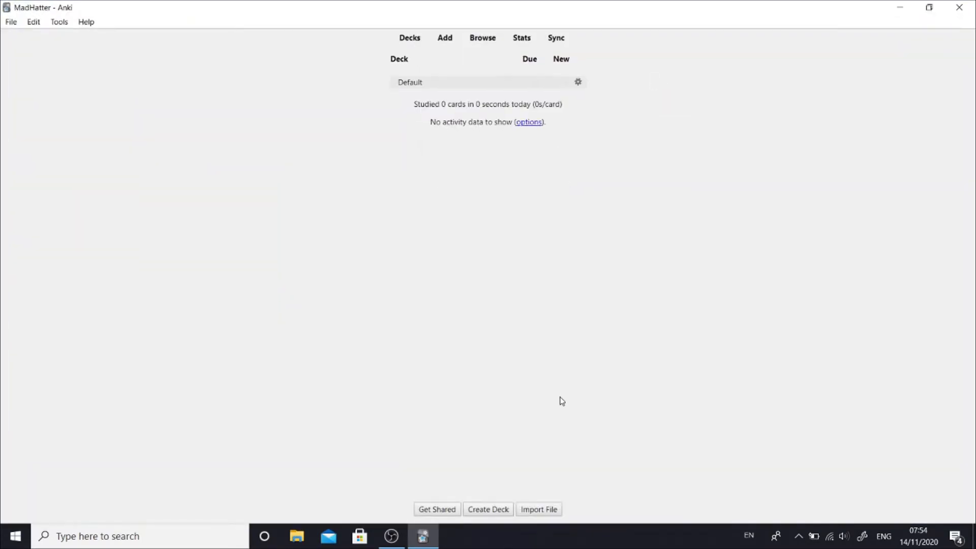
Go to the AnkiWeb shared decks and search for "german idioms".
{"action": "left_click", "coordinate": [445, 510]}
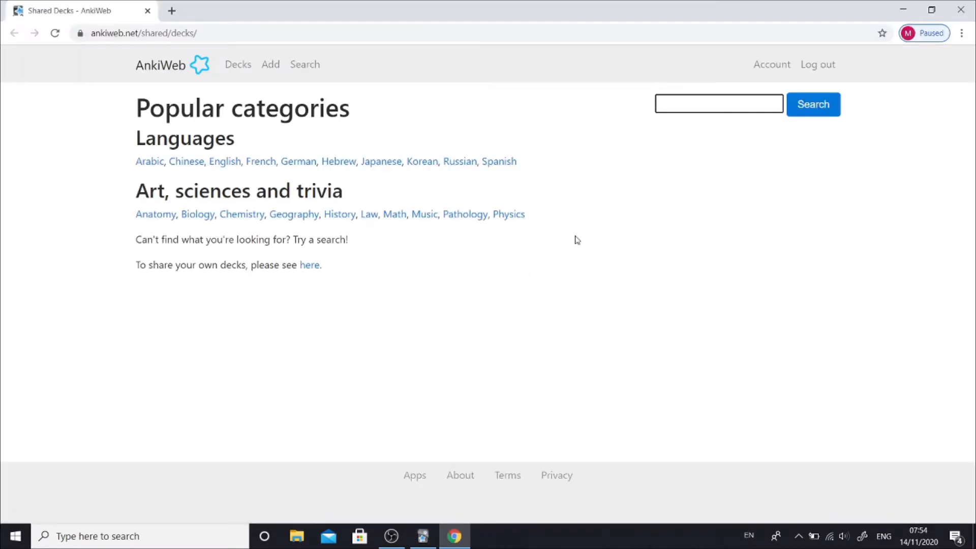
{"action": "type", "text": "german idioms"}
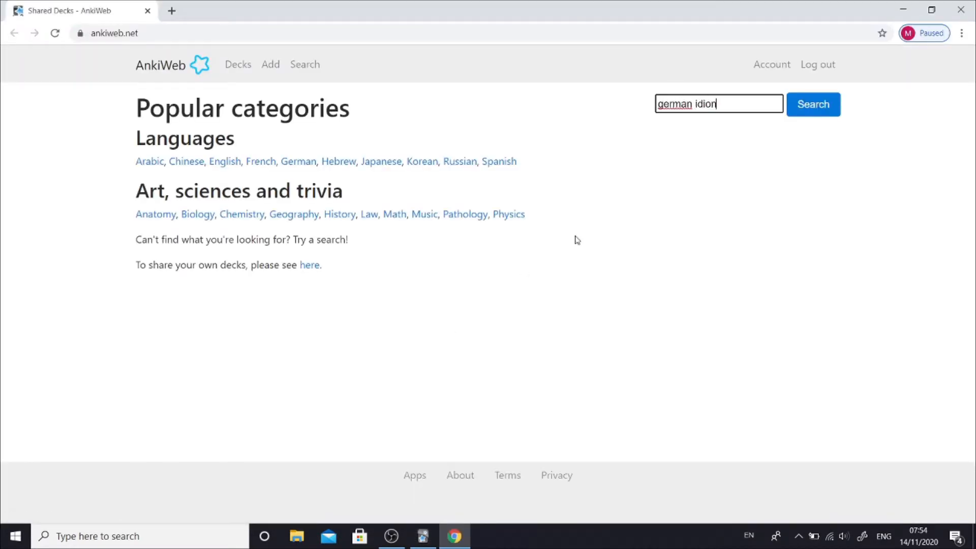
{"action": "key", "text": "Return"}
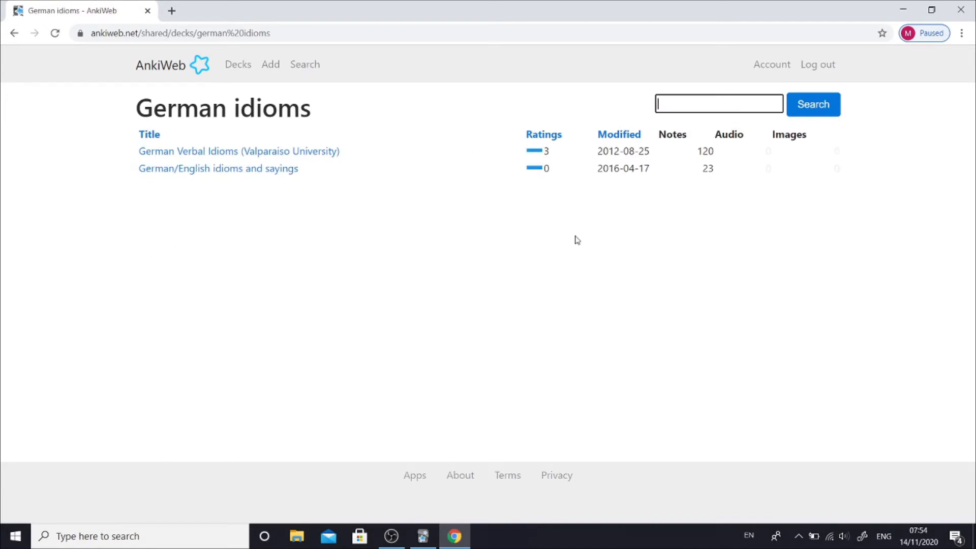
Download the shared deck German Verbal Idioms (Valparaiso University) and close the browser.
{"action": "left_click", "coordinate": [321, 153]}
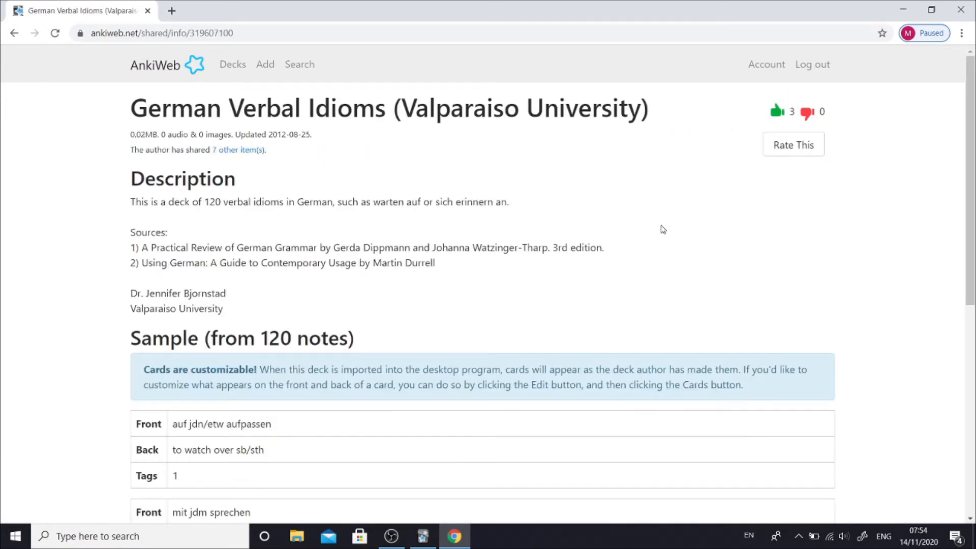
{"action": "left_click_drag", "start_coordinate": [971, 218], "coordinate": [974, 406]}
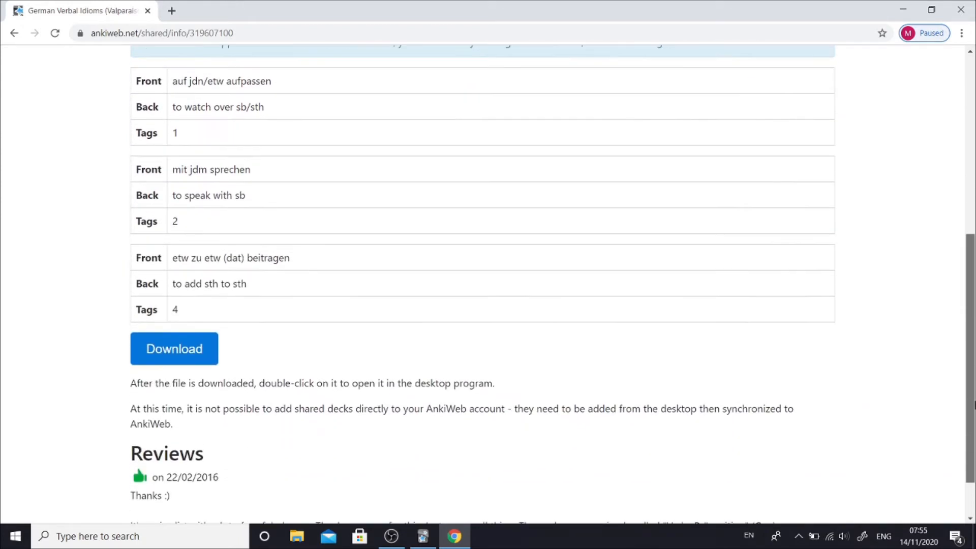
{"action": "left_click", "coordinate": [177, 353]}
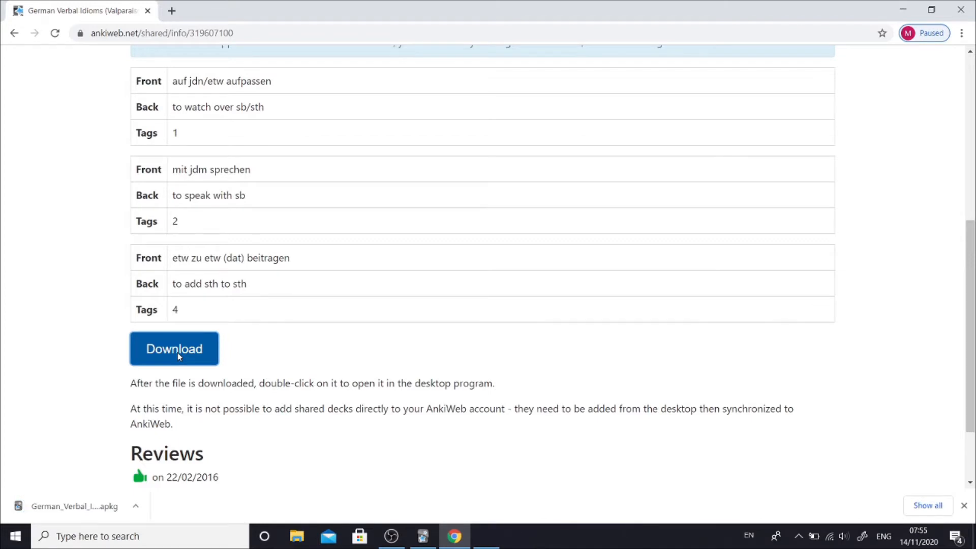
{"action": "left_click", "coordinate": [960, 11]}
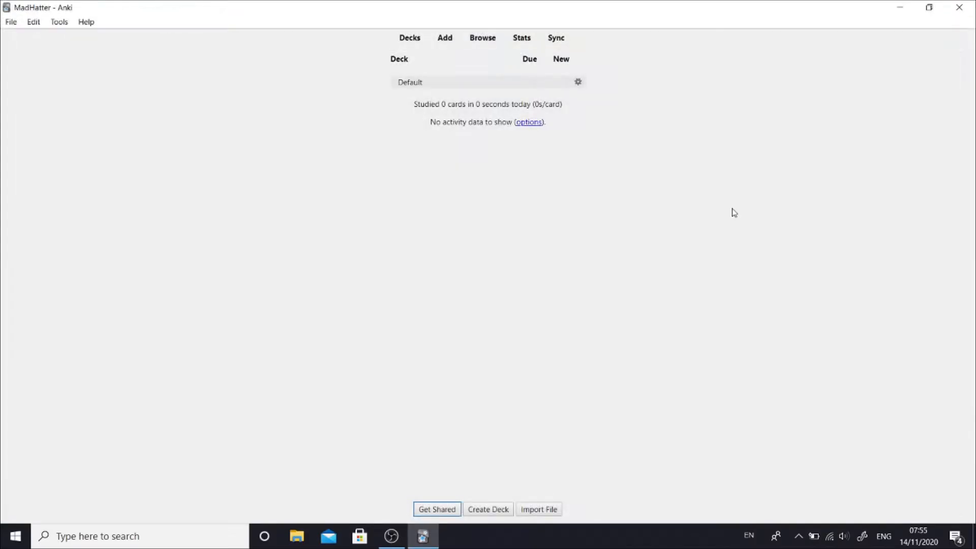
Import the German_Verbal_Idioms_Valparaiso_University deck package from the Downloads folder.
{"action": "left_click", "coordinate": [538, 510]}
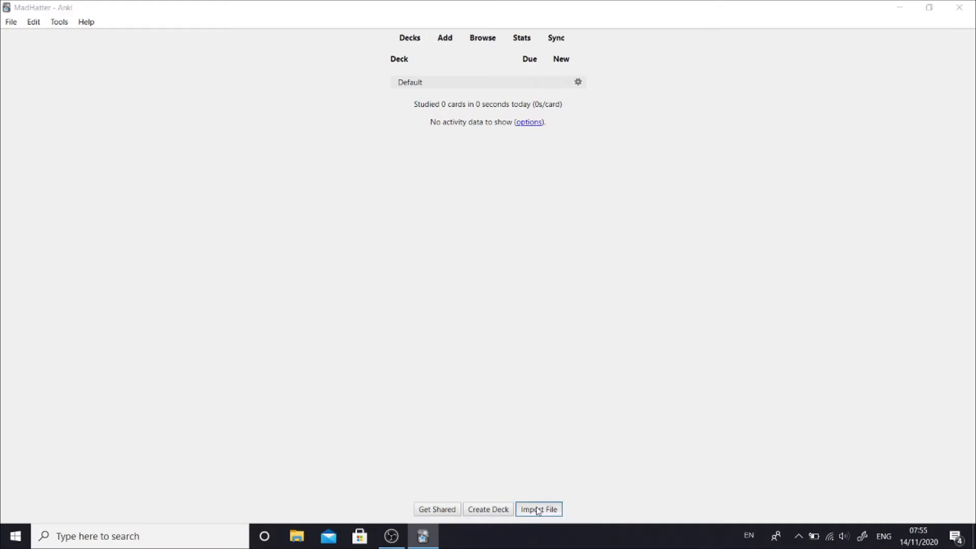
{"action": "left_click", "coordinate": [162, 125]}
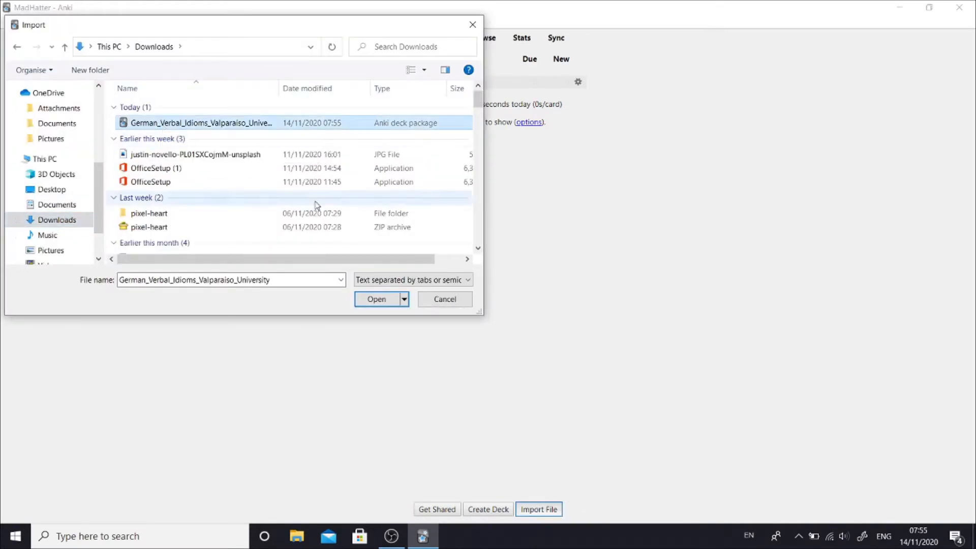
{"action": "left_click", "coordinate": [376, 299]}
{"action": "left_click", "coordinate": [612, 381]}
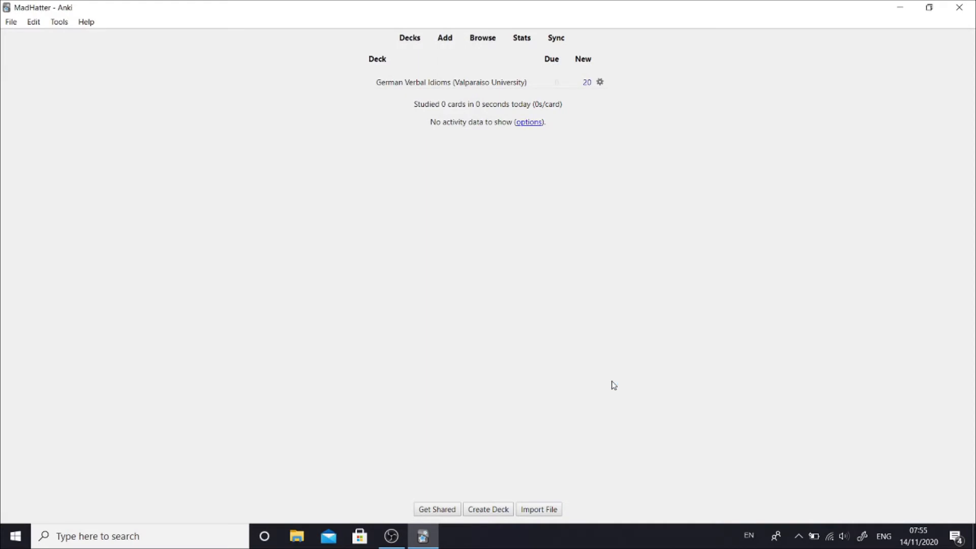
Create a new deck named TestDeck.
{"action": "left_click", "coordinate": [485, 509]}
{"action": "type", "text": "TestDeck"}
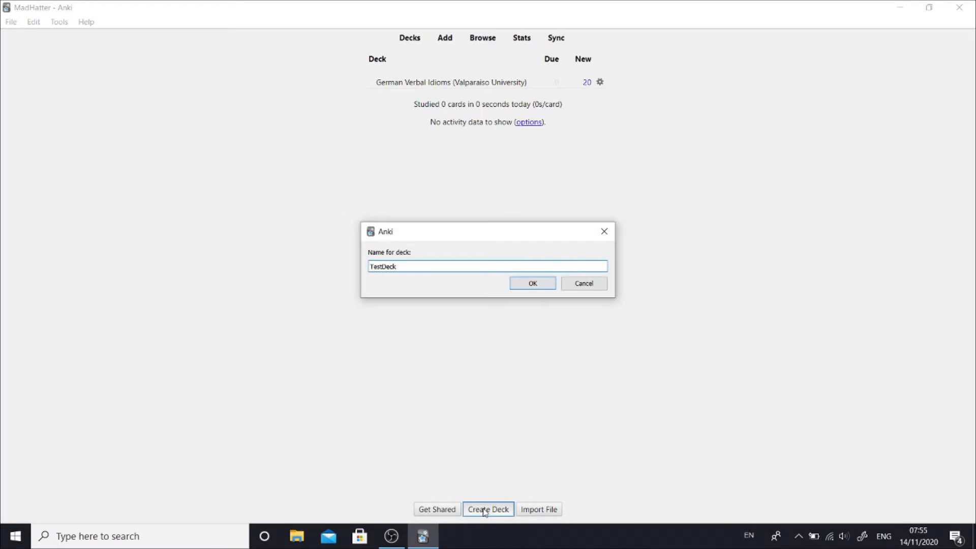
{"action": "key", "text": "Return"}
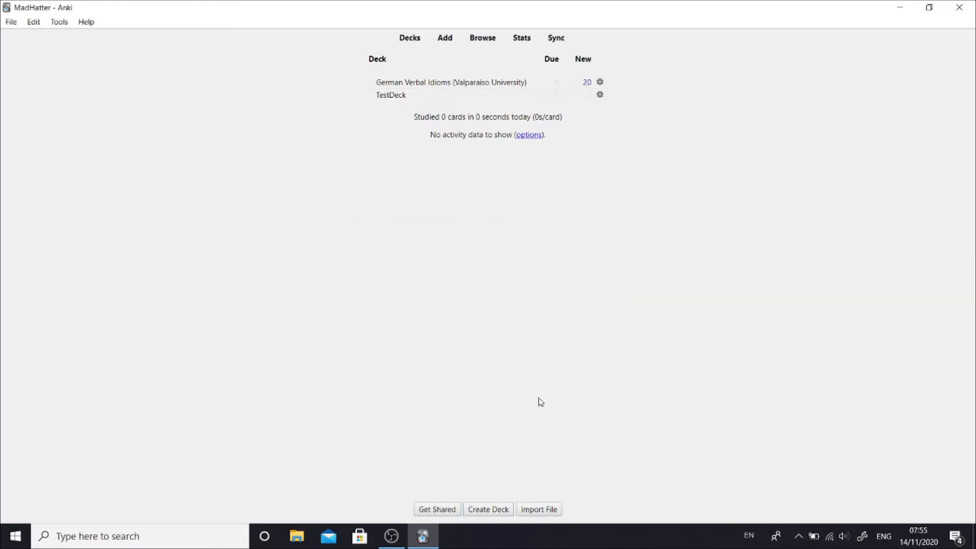
Open TestDeck and start adding a note to it in a maximized window, keeping TestDeck as the target deck.
{"action": "left_click", "coordinate": [392, 98]}
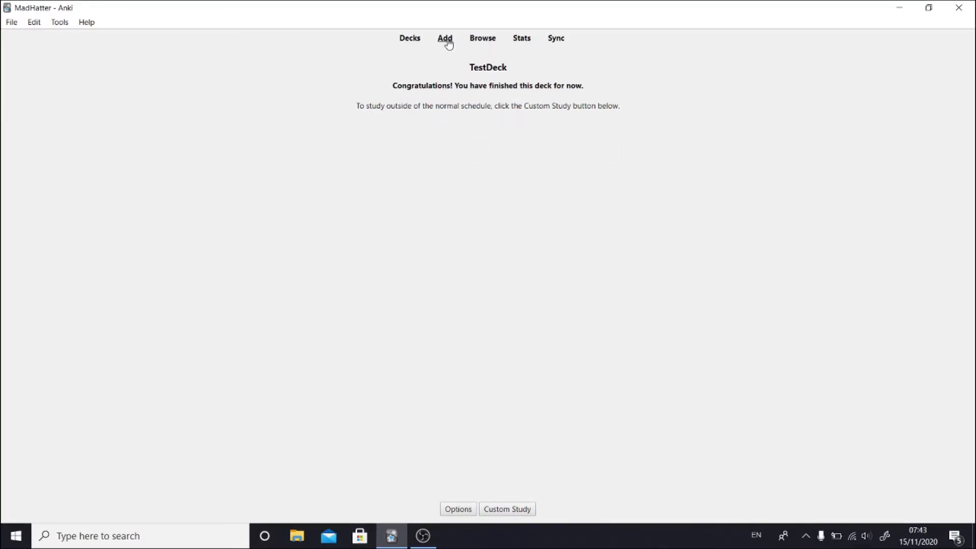
{"action": "left_click", "coordinate": [445, 39]}
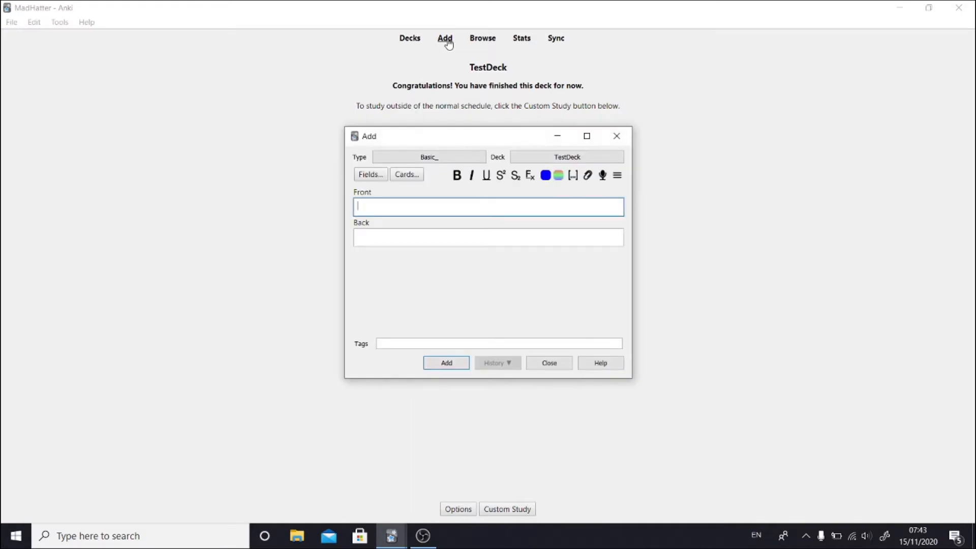
{"action": "left_click", "coordinate": [586, 135]}
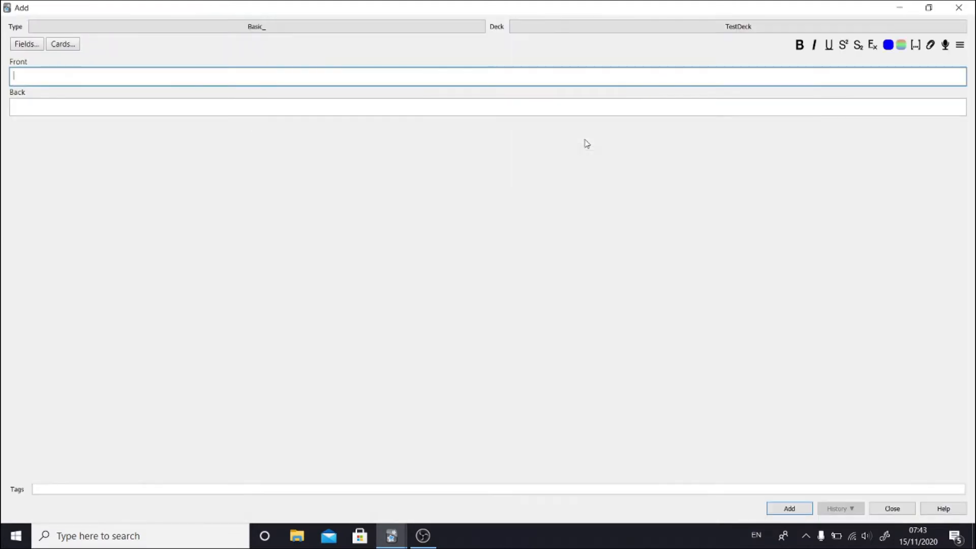
{"action": "left_click", "coordinate": [669, 31]}
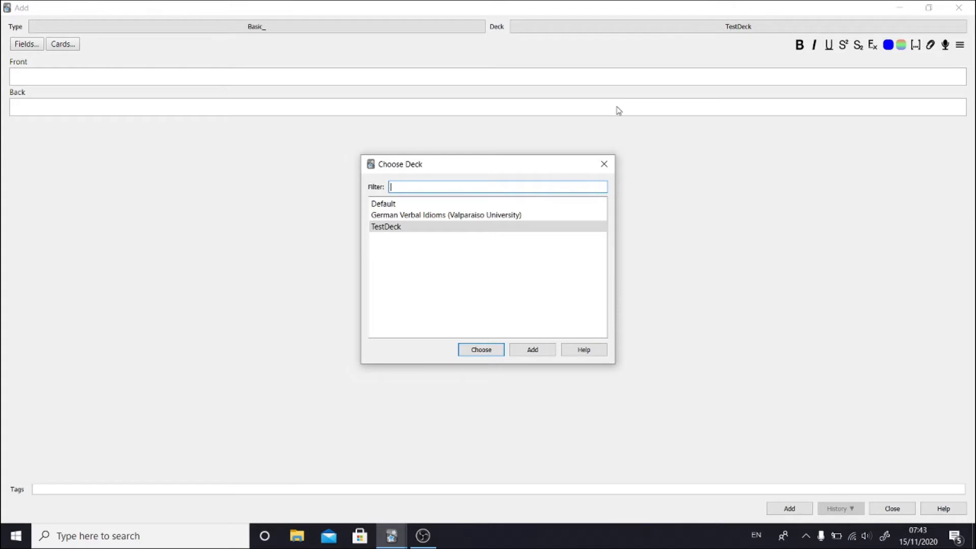
{"action": "left_click", "coordinate": [604, 163]}
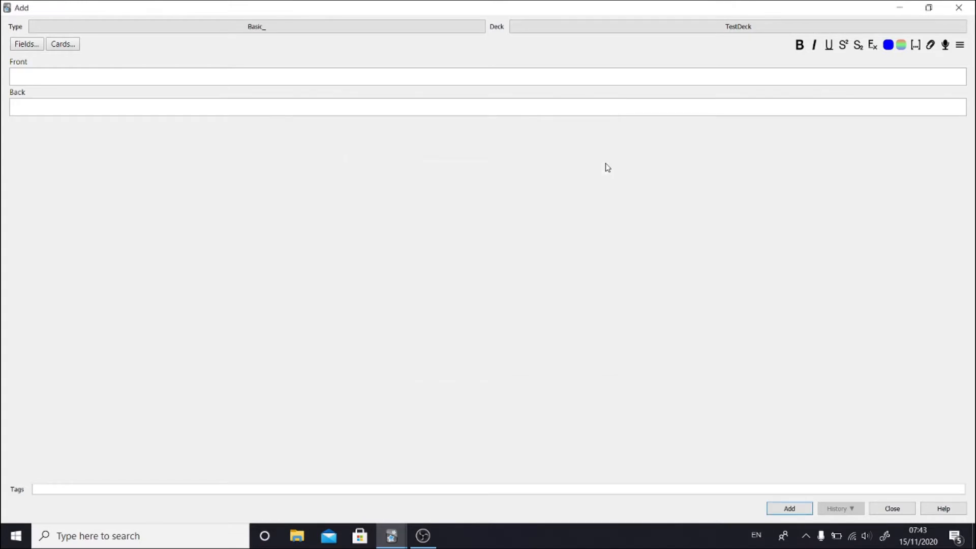
Change the new note's type to Basic.
{"action": "left_click", "coordinate": [340, 31]}
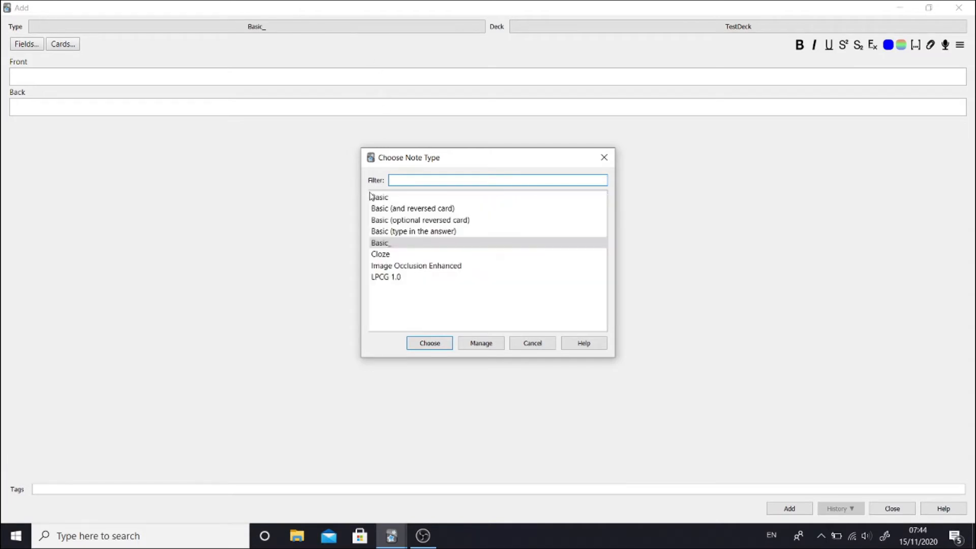
{"action": "left_click", "coordinate": [378, 198]}
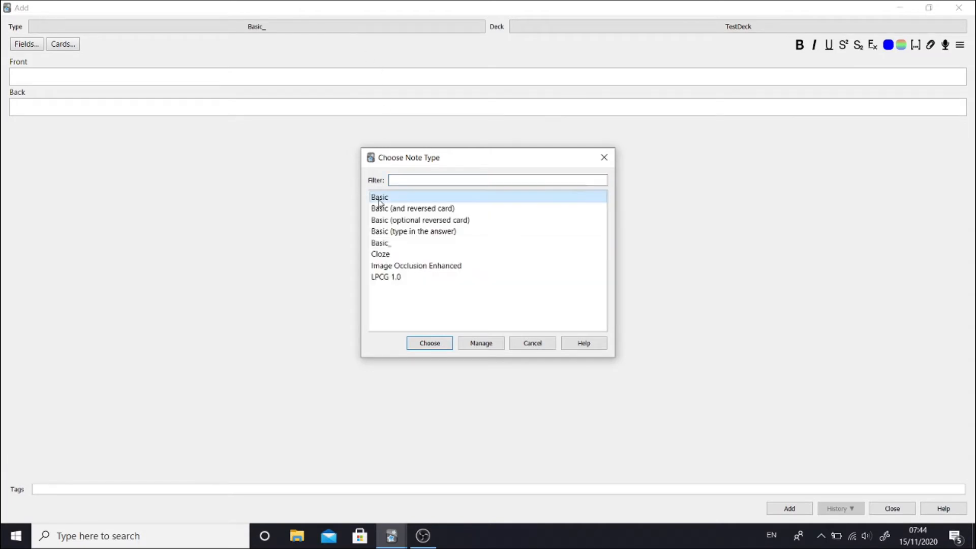
{"action": "left_click", "coordinate": [429, 344]}
Complete the note "What is scientific name of cat?" with the back "Felis Catus" and the tag cat, and add it to TestDeck.
{"action": "left_click", "coordinate": [54, 113]}
{"action": "type", "text": "Felis Ca"}
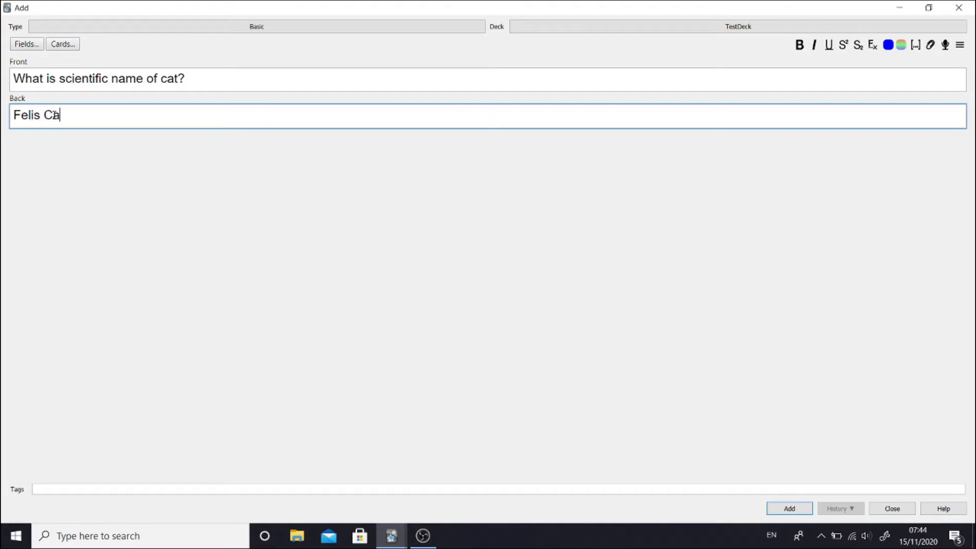
{"action": "type", "text": "tus"}
{"action": "left_click", "coordinate": [52, 489]}
{"action": "type", "text": "cat"}
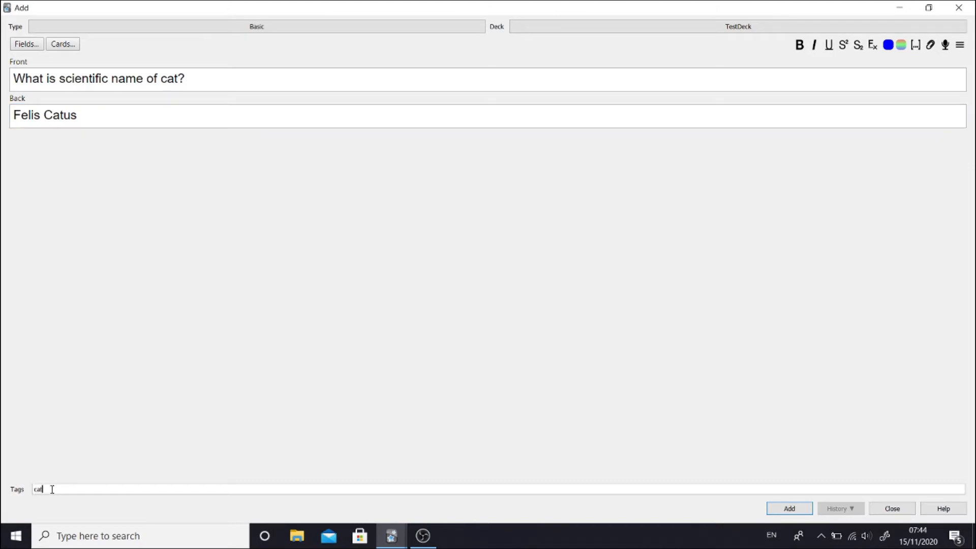
{"action": "left_click", "coordinate": [792, 510]}
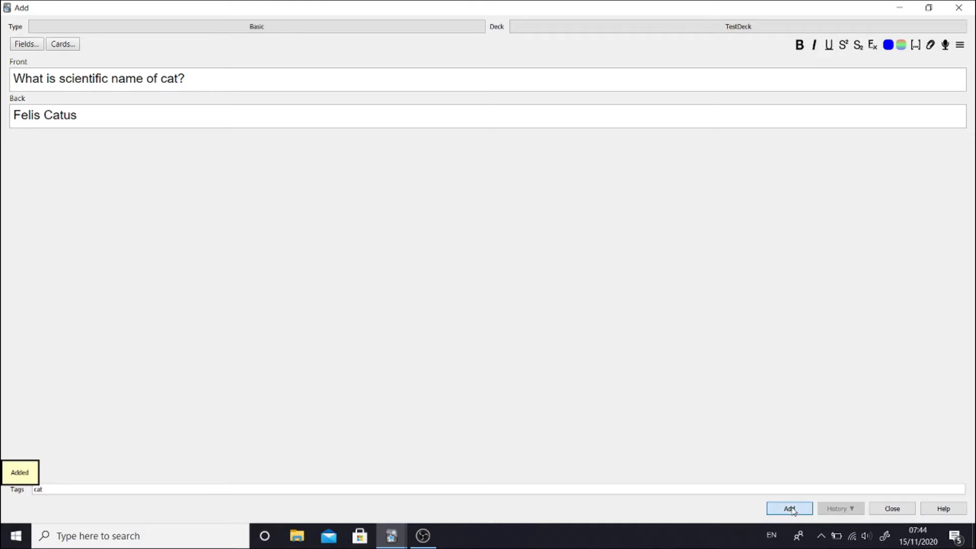
Add a second note to TestDeck with the front "Do cats have 4 legs?", the back "yes" and no tag.
{"action": "type", "text": "Do cats have 4 "}
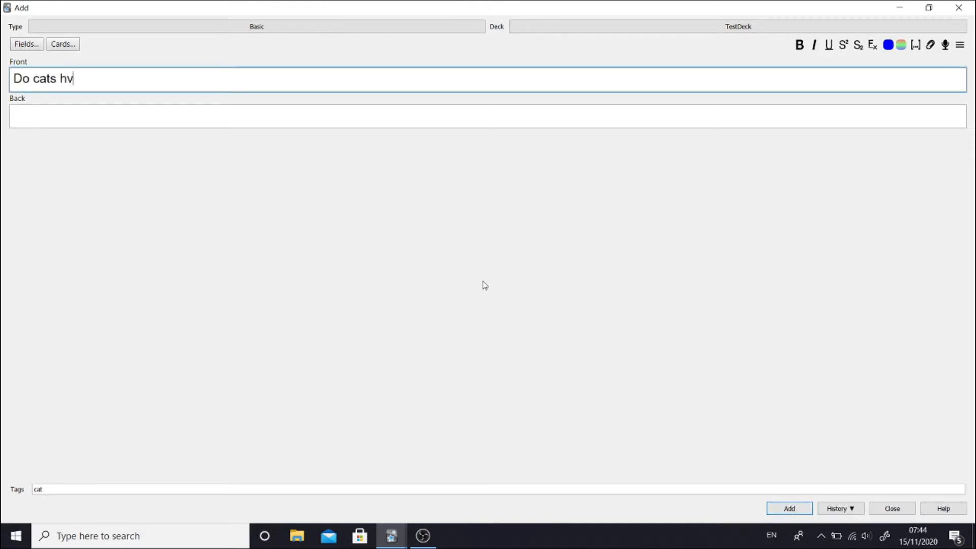
{"action": "type", "text": "legs?"}
{"action": "left_click", "coordinate": [294, 109]}
{"action": "type", "text": "yes"}
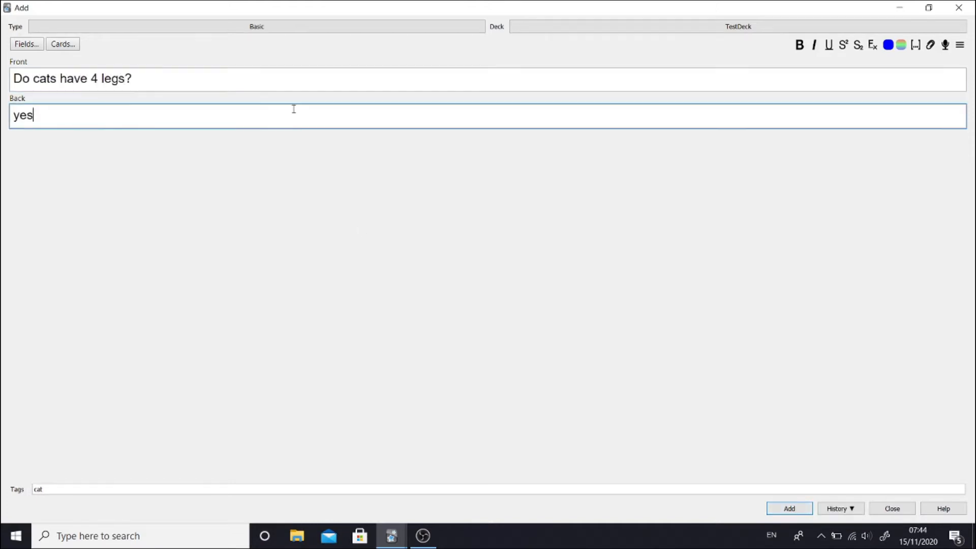
{"action": "left_click", "coordinate": [78, 488]}
{"action": "key", "text": "ctrl+Return"}
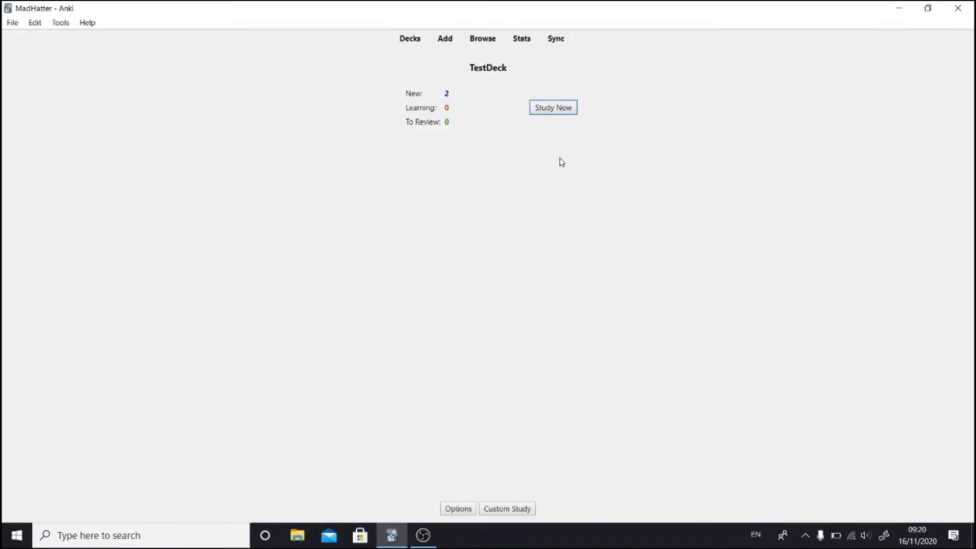
Study TestDeck, reveal the first card's answer, rate it Good and return to the deck list.
{"action": "left_click", "coordinate": [548, 109]}
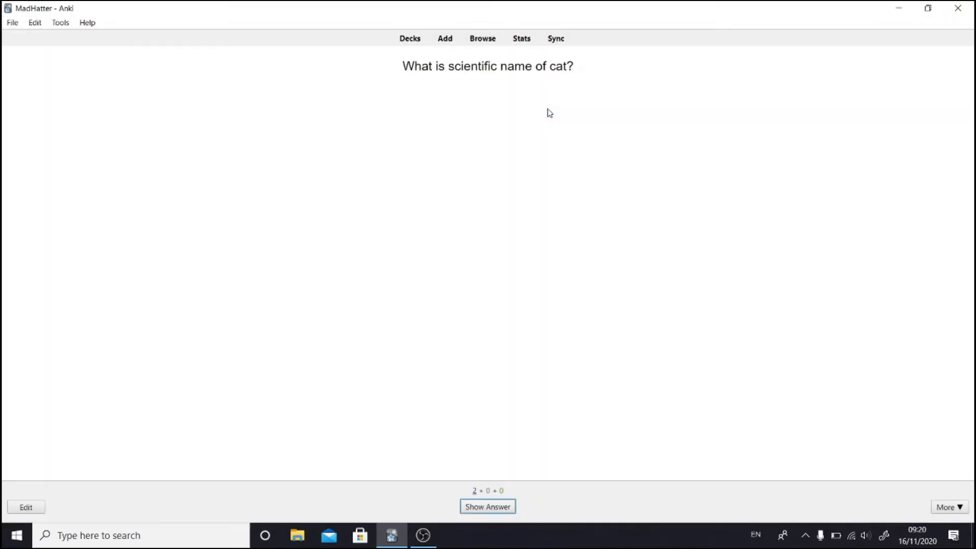
{"action": "left_click", "coordinate": [502, 510]}
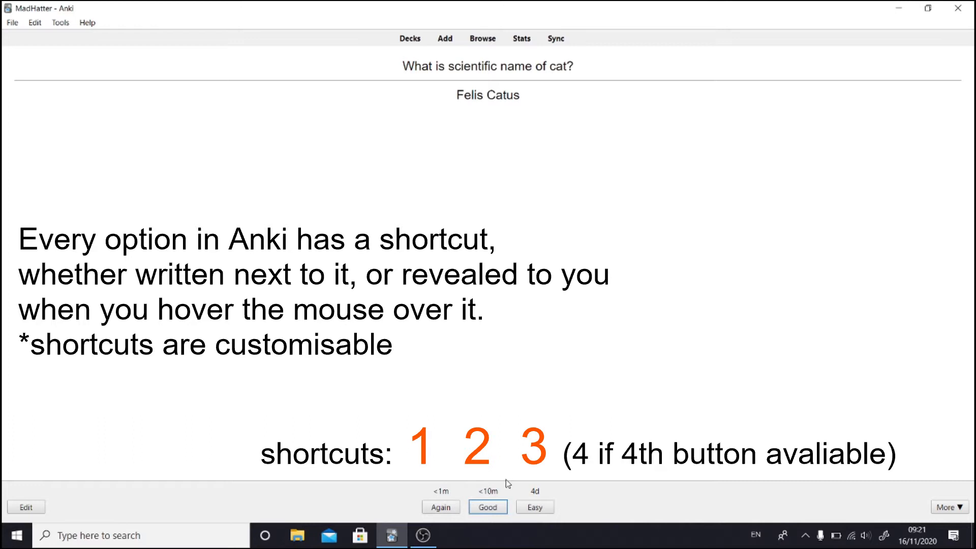
{"action": "key", "text": "2"}
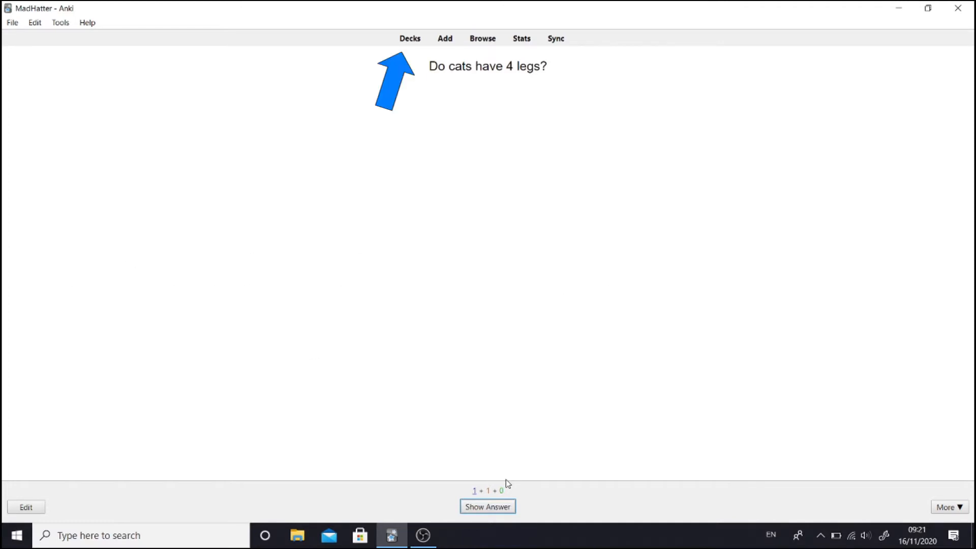
{"action": "key", "text": "d"}
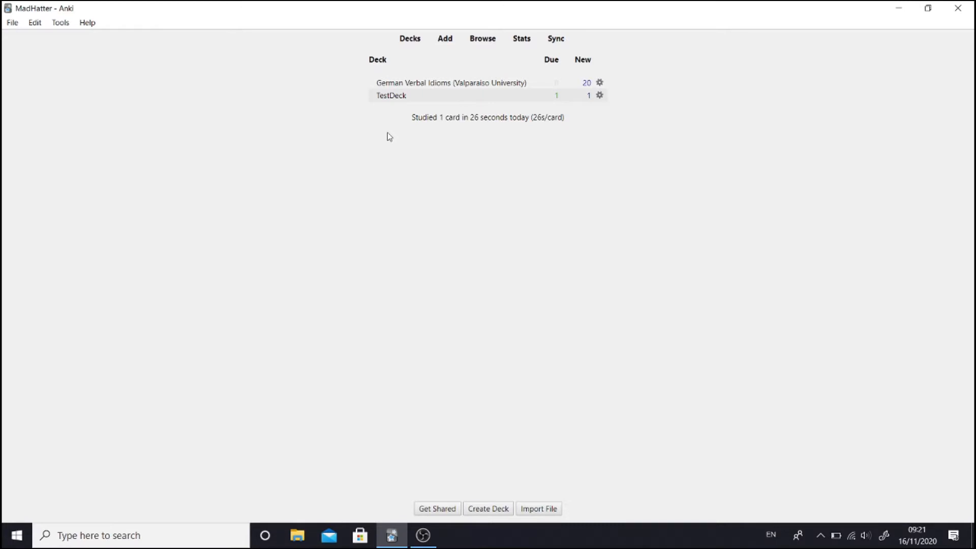
View the note-adding window and the study statistics, closing each, and start a sync.
{"action": "left_click", "coordinate": [444, 42]}
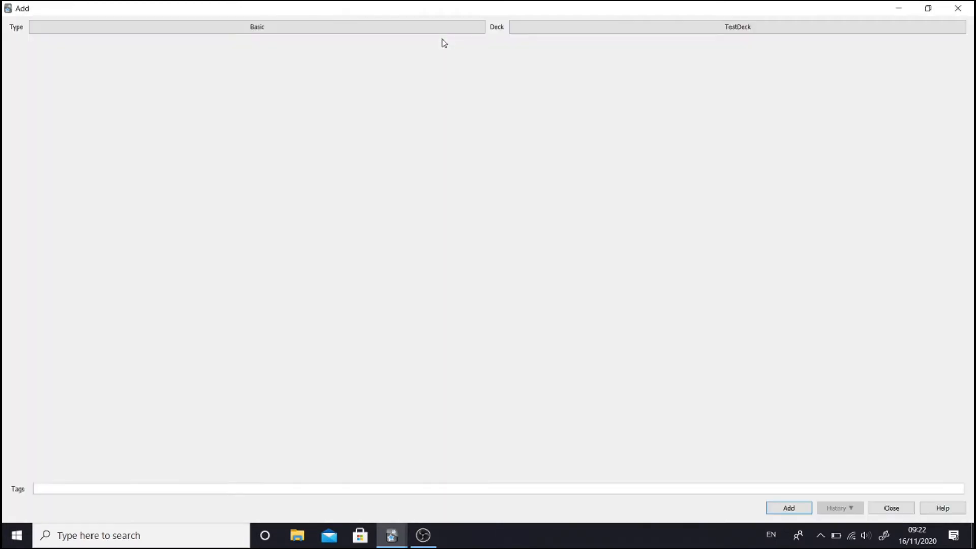
{"action": "left_click", "coordinate": [960, 7]}
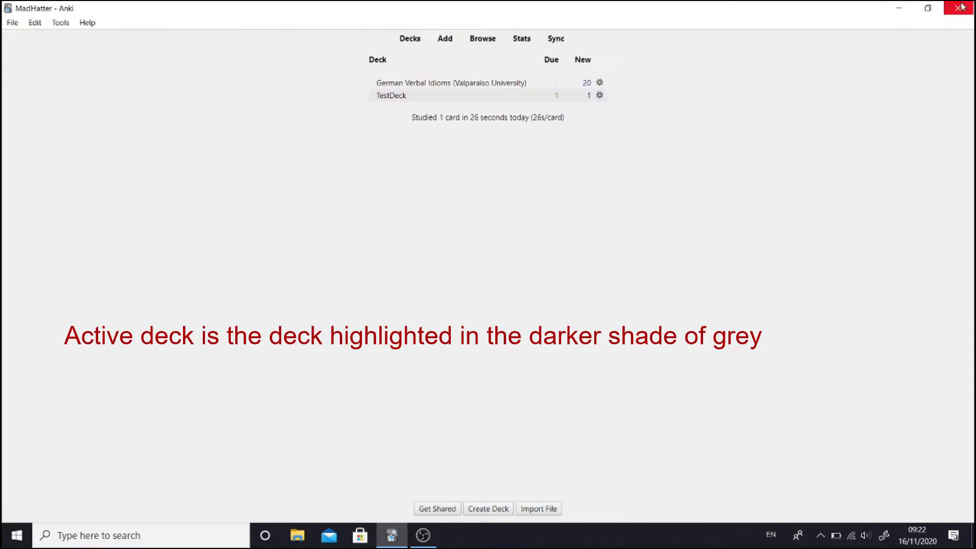
{"action": "left_click", "coordinate": [522, 41]}
{"action": "left_click", "coordinate": [694, 83]}
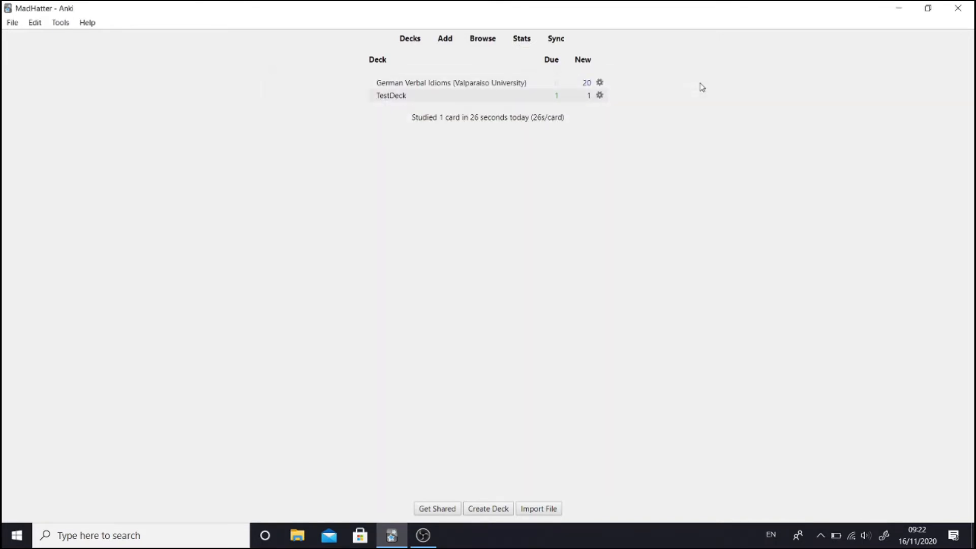
{"action": "left_click", "coordinate": [553, 40]}
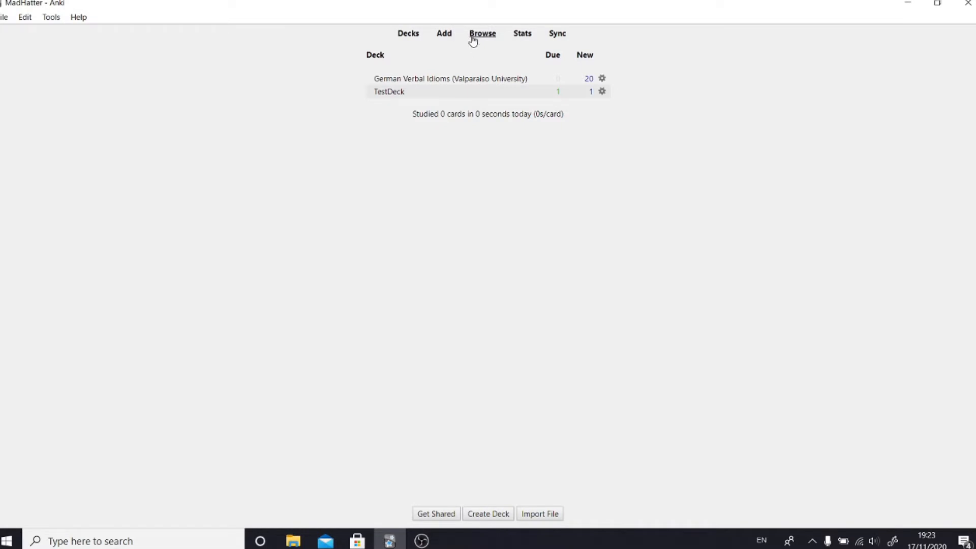
Browse the cards of the current deck, the German Verbal Idioms deck and TestDeck.
{"action": "left_click", "coordinate": [477, 37]}
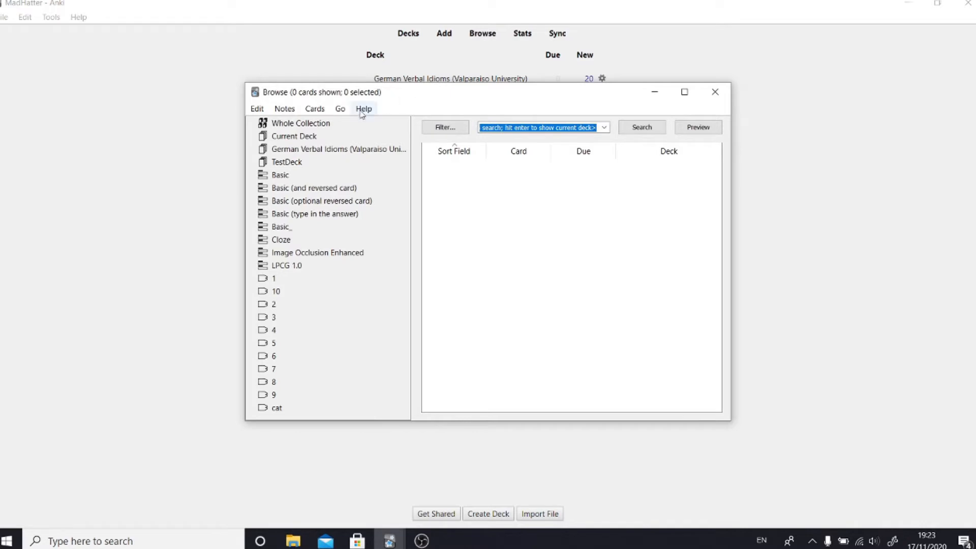
{"action": "left_click", "coordinate": [297, 137]}
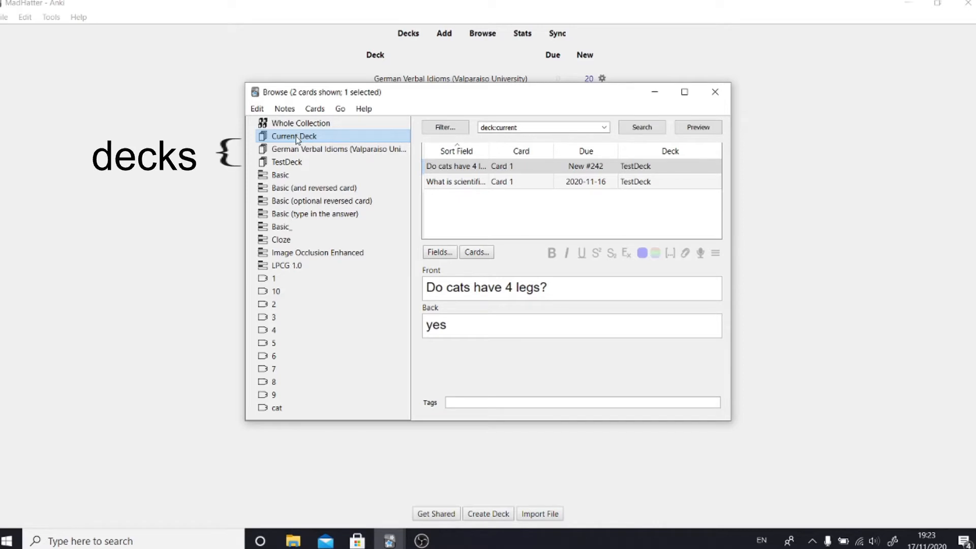
{"action": "left_click", "coordinate": [297, 149]}
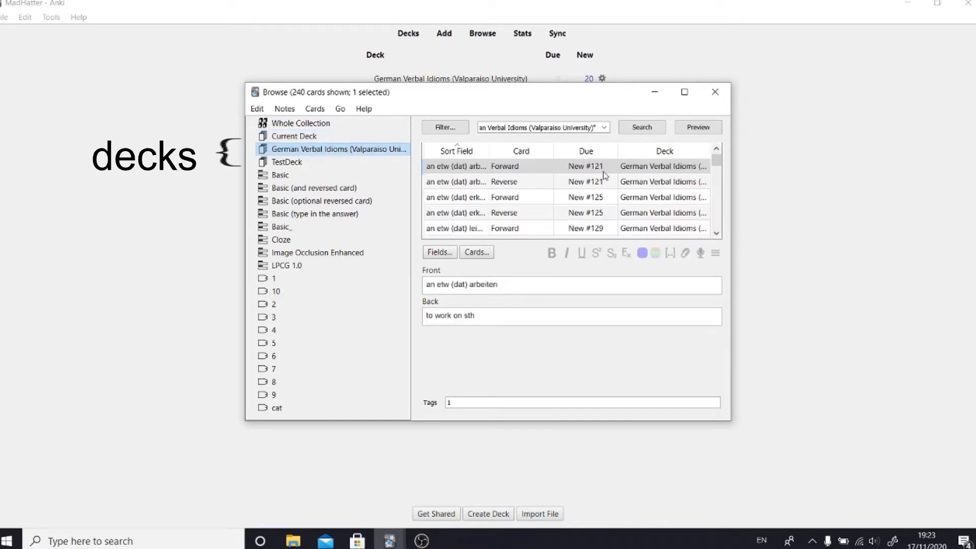
{"action": "left_click_drag", "start_coordinate": [716, 167], "coordinate": [715, 230]}
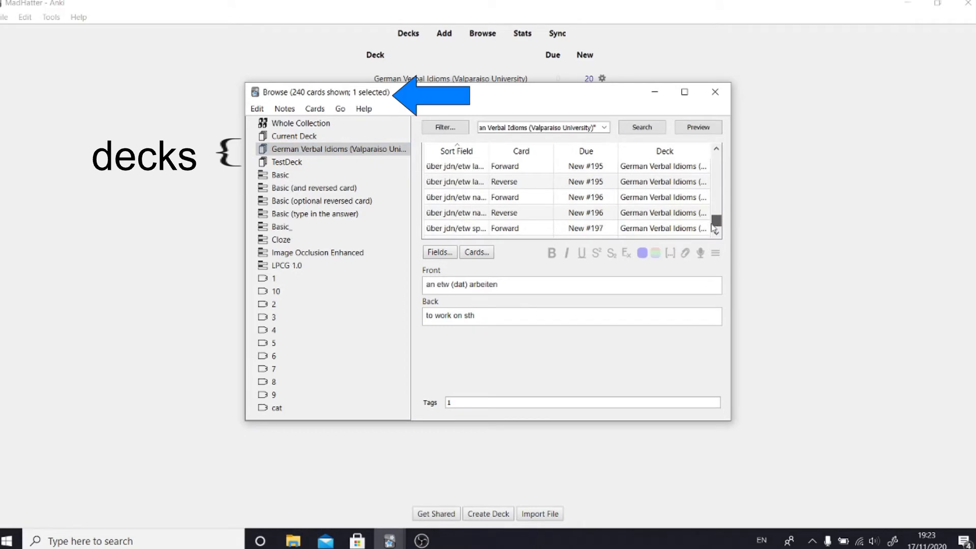
{"action": "left_click", "coordinate": [310, 164]}
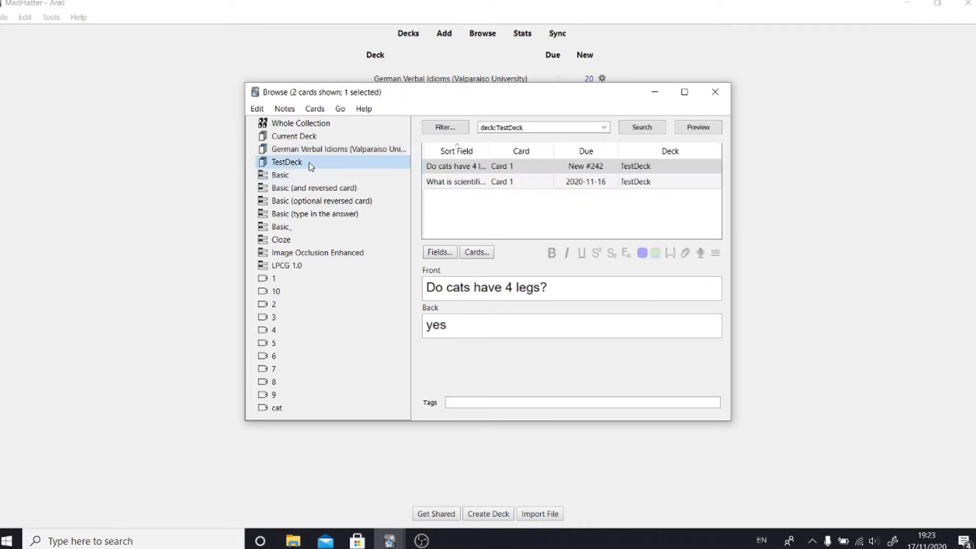
Filter the browsed cards by the note types Basic, Basic (and reversed card) and Basic_.
{"action": "left_click", "coordinate": [290, 176]}
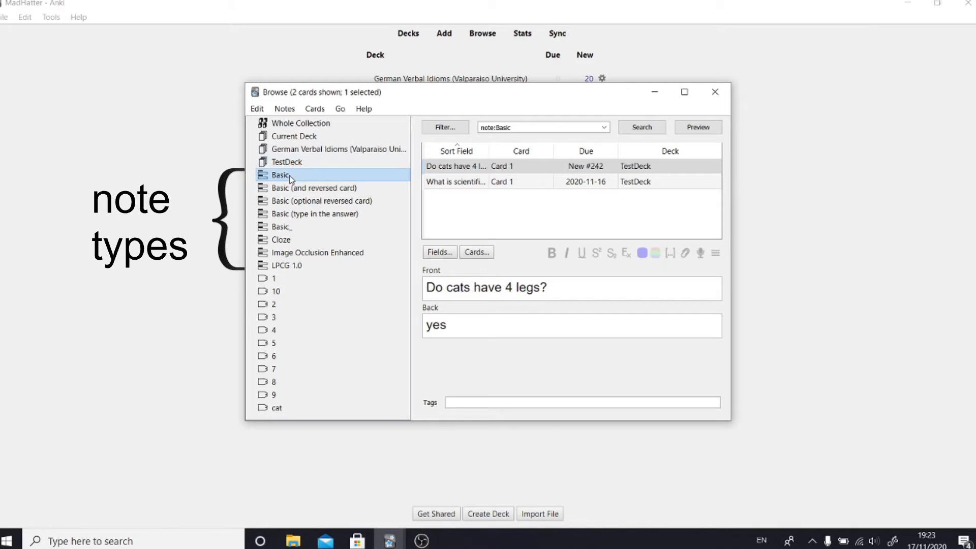
{"action": "left_click", "coordinate": [292, 189]}
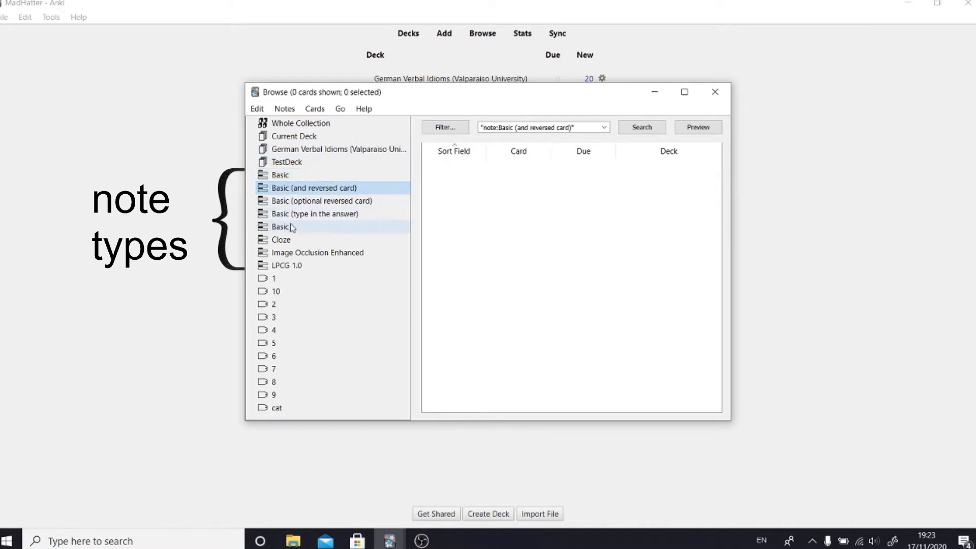
{"action": "left_click", "coordinate": [292, 228]}
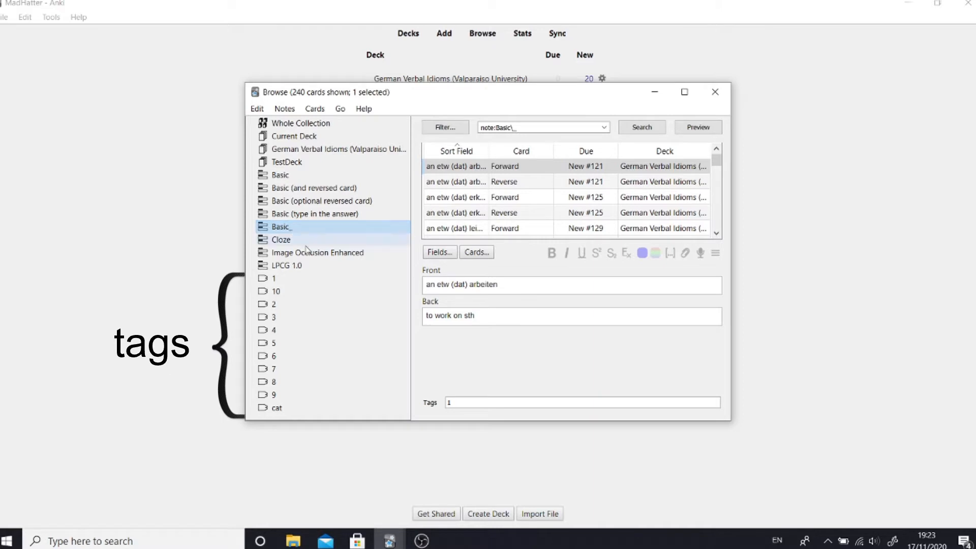
Filter the browsed cards by the tag cat and by the tag 1, and look through the listed cards.
{"action": "left_click", "coordinate": [300, 411]}
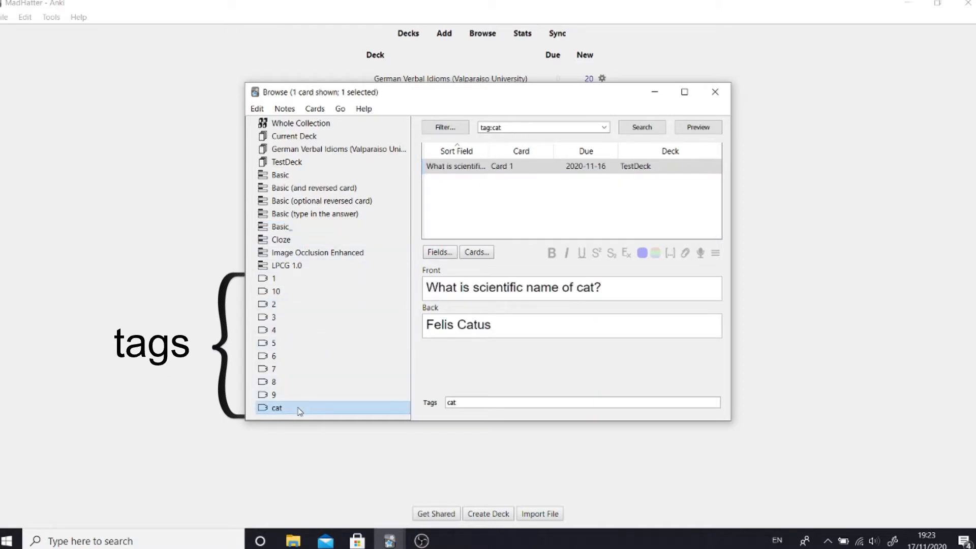
{"action": "left_click", "coordinate": [296, 282]}
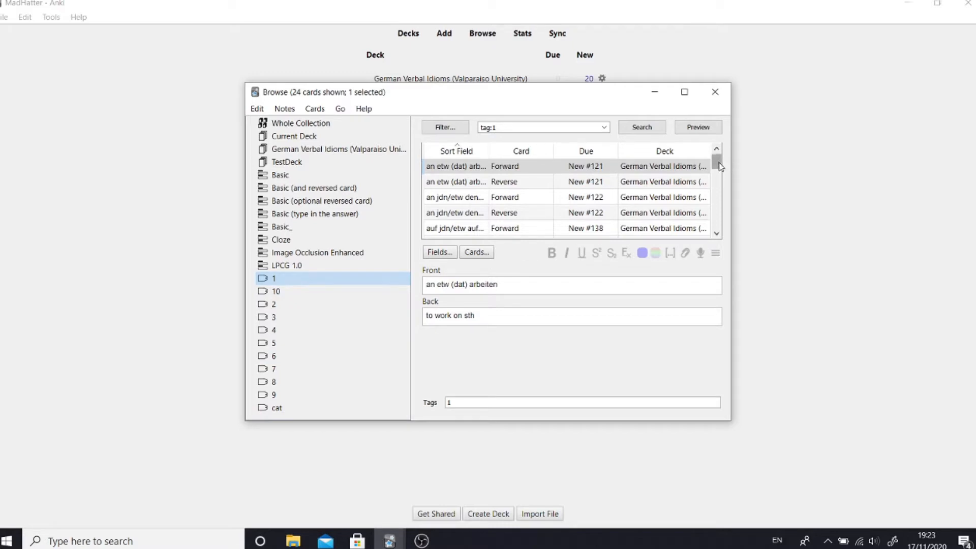
{"action": "left_click_drag", "start_coordinate": [718, 166], "coordinate": [717, 230]}
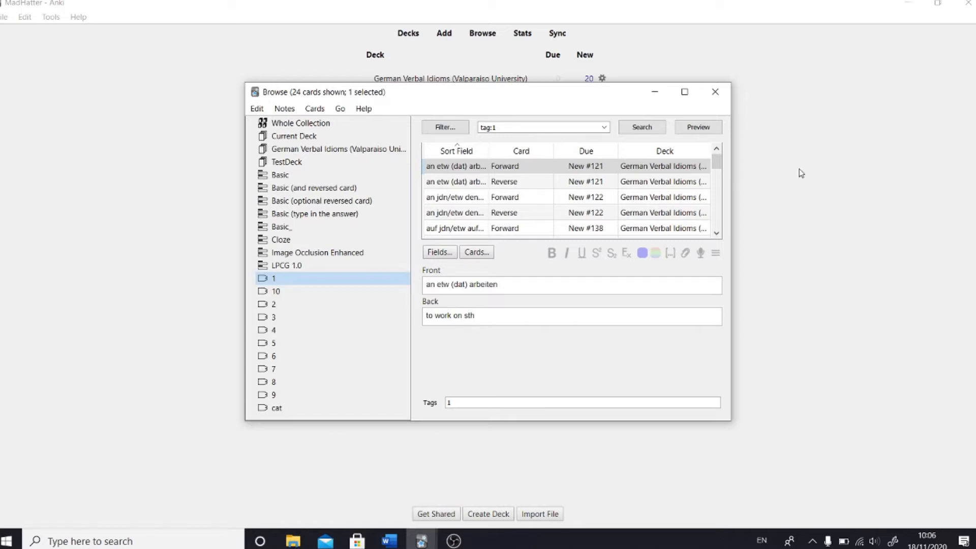
Close the card browser and open the deck actions for TestDeck.
{"action": "left_click", "coordinate": [715, 91]}
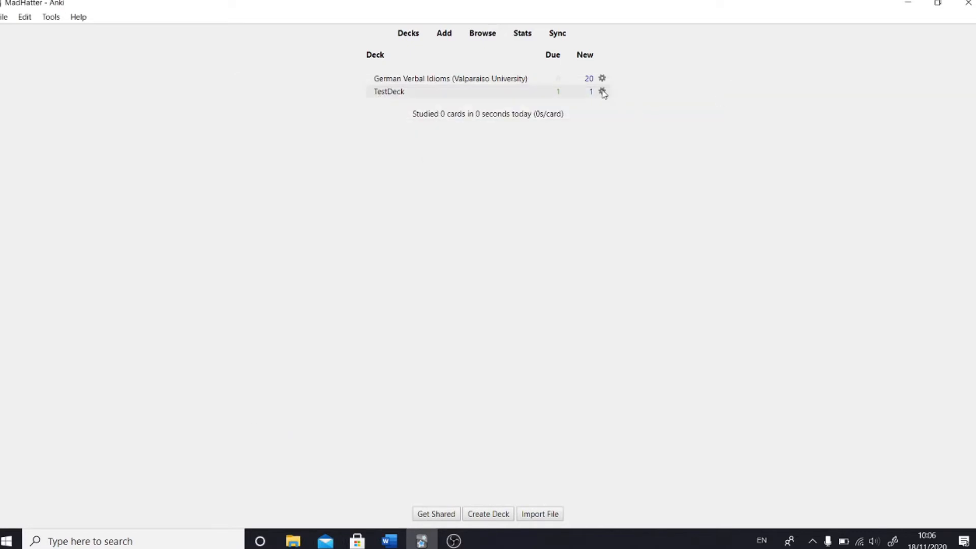
{"action": "left_click", "coordinate": [602, 91]}
{"action": "left_click", "coordinate": [625, 108]}
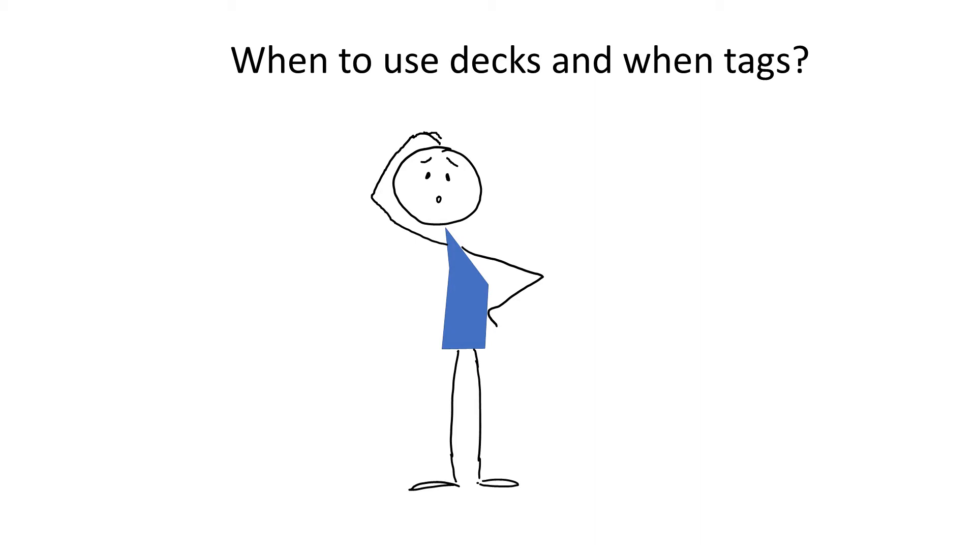
{"action": "key", "text": "Right"}
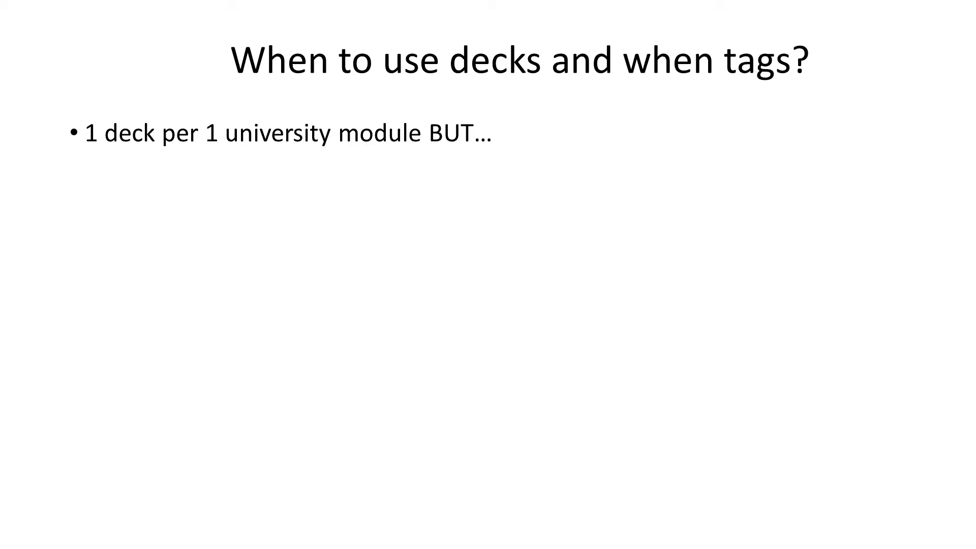
{"action": "key", "text": "Right"}
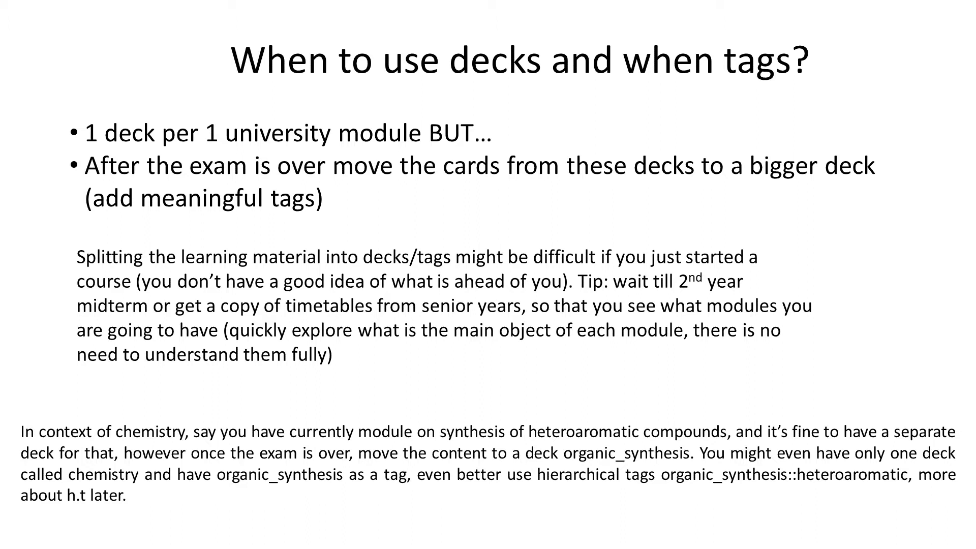
{"action": "key", "text": "Right"}
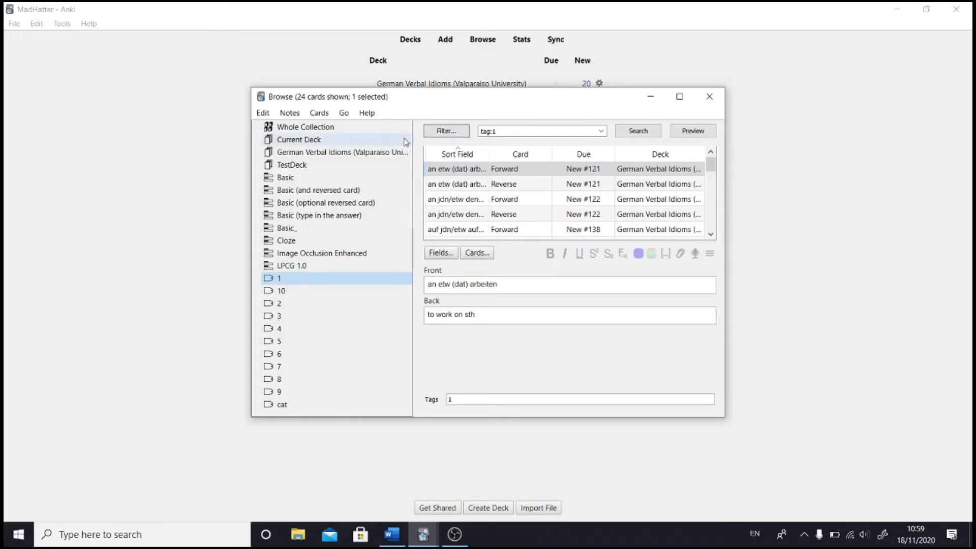
Add the tag tulip to all TestDeck notes in the card browser and check it on the "Do cats have 4 legs?" card.
{"action": "left_click", "coordinate": [313, 163]}
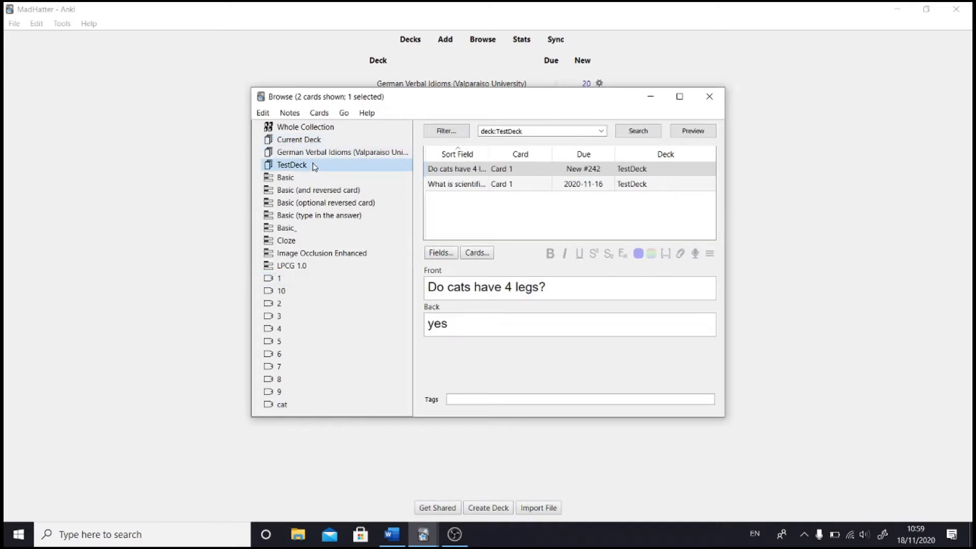
{"action": "left_click", "coordinate": [263, 113]}
{"action": "left_click", "coordinate": [284, 146]}
{"action": "left_click", "coordinate": [290, 112]}
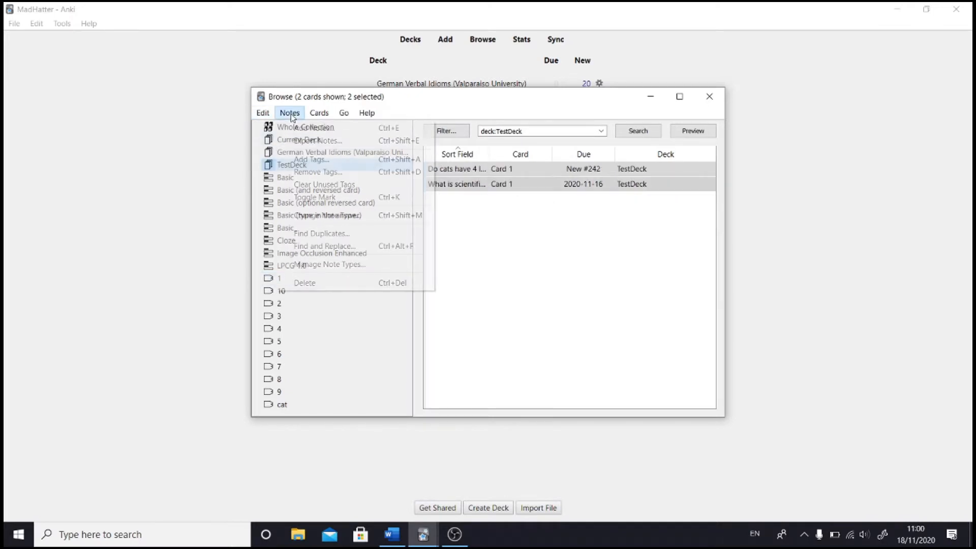
{"action": "left_click", "coordinate": [305, 159]}
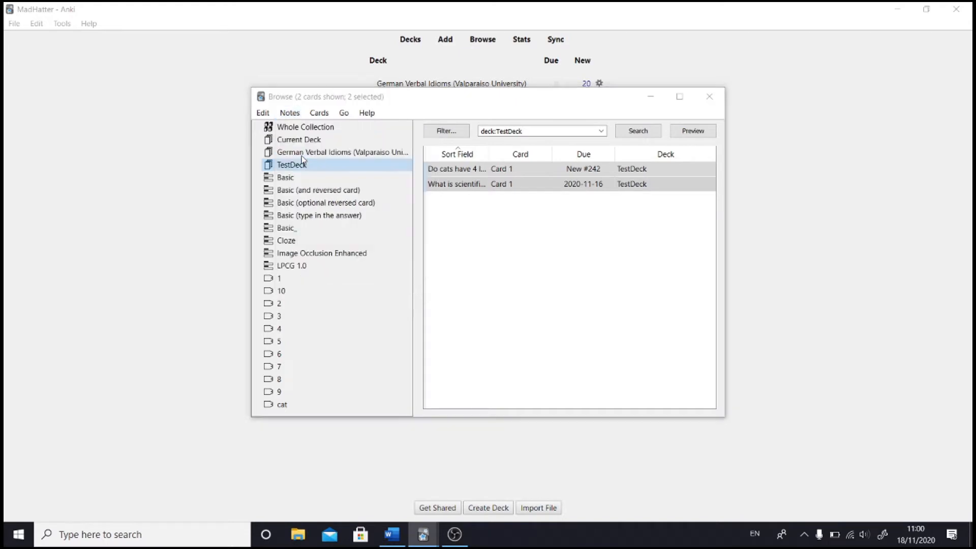
{"action": "type", "text": "tulip"}
{"action": "left_click", "coordinate": [527, 279]}
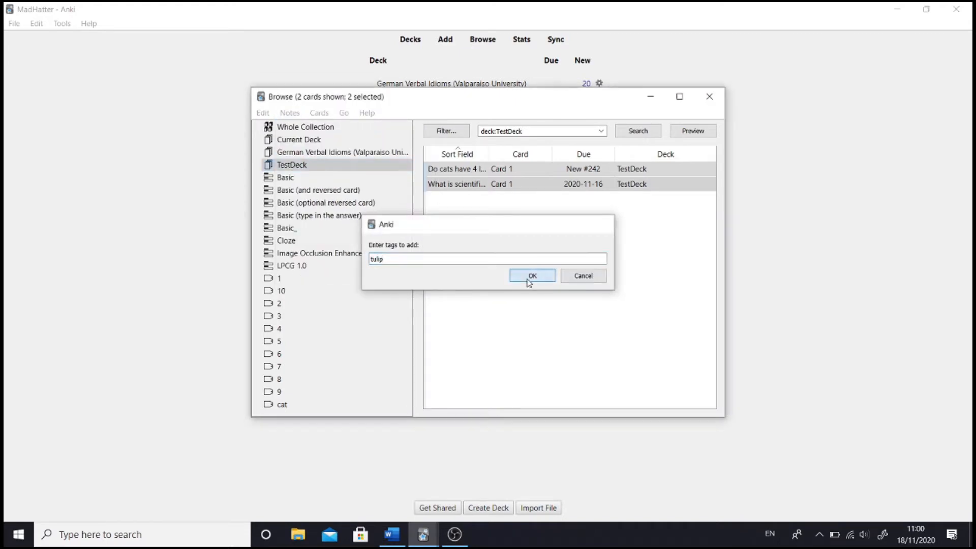
{"action": "left_click", "coordinate": [471, 169]}
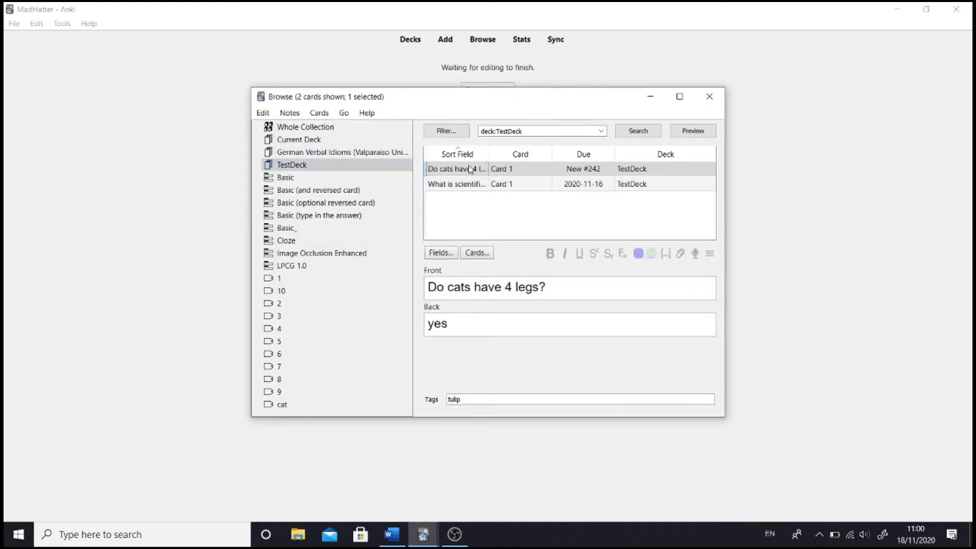
Check the tags of the "What is scientific name of cat?" card and view the deck choices for moving all TestDeck cards.
{"action": "left_click", "coordinate": [465, 185]}
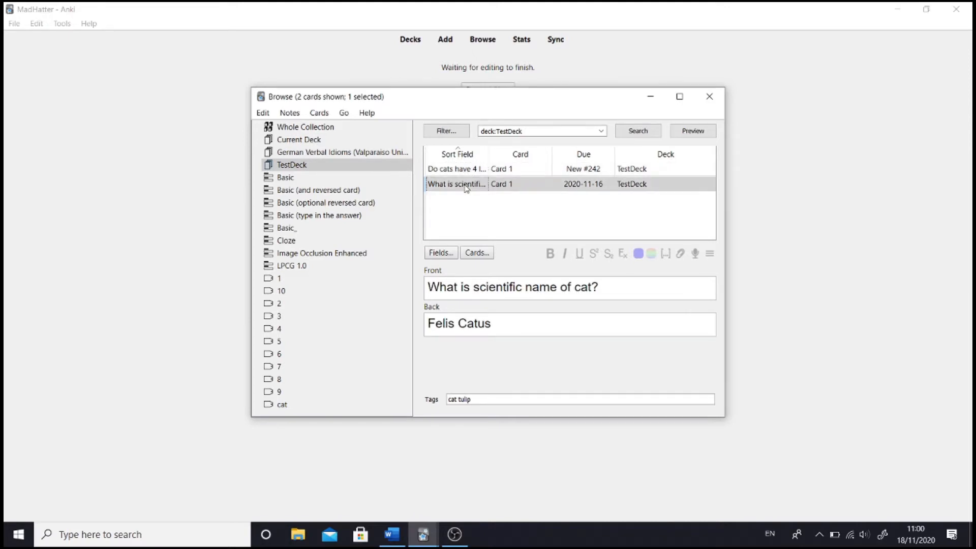
{"action": "left_click", "coordinate": [262, 113]}
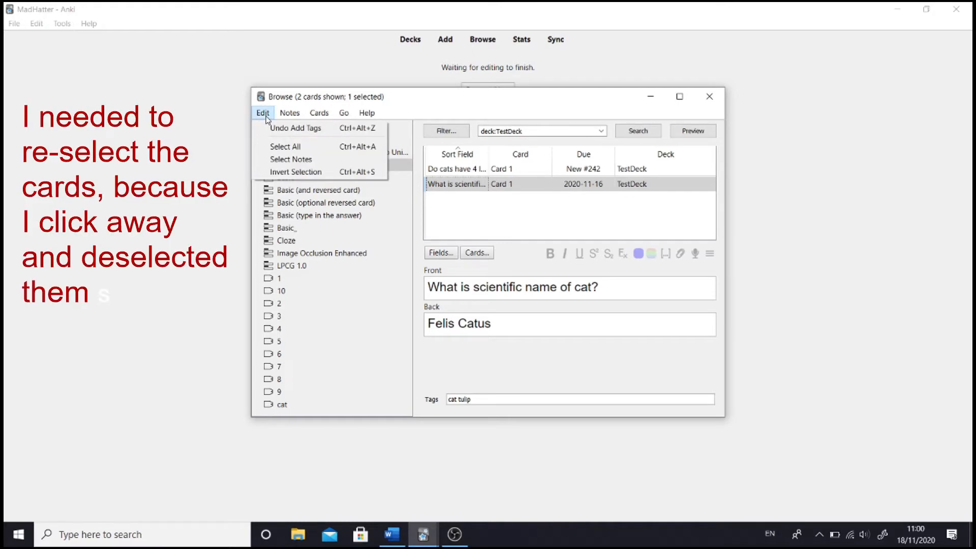
{"action": "left_click", "coordinate": [274, 147]}
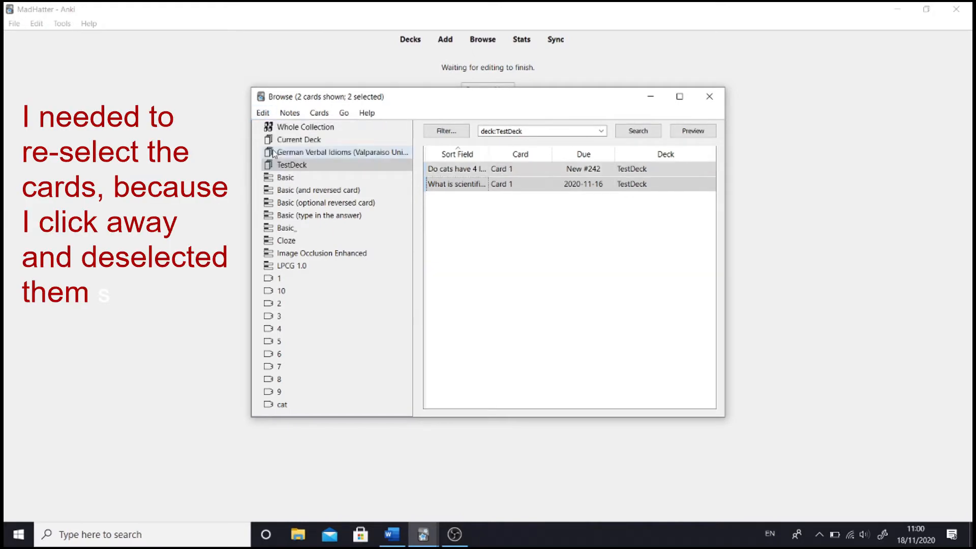
{"action": "left_click", "coordinate": [318, 112]}
{"action": "left_click", "coordinate": [317, 127]}
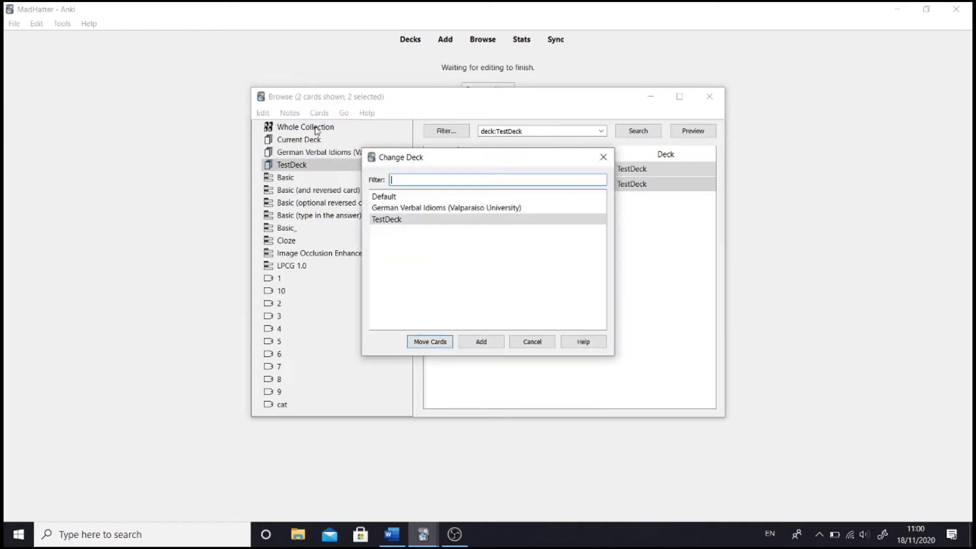
{"action": "left_click", "coordinate": [603, 157]}
{"action": "left_click", "coordinate": [708, 97]}
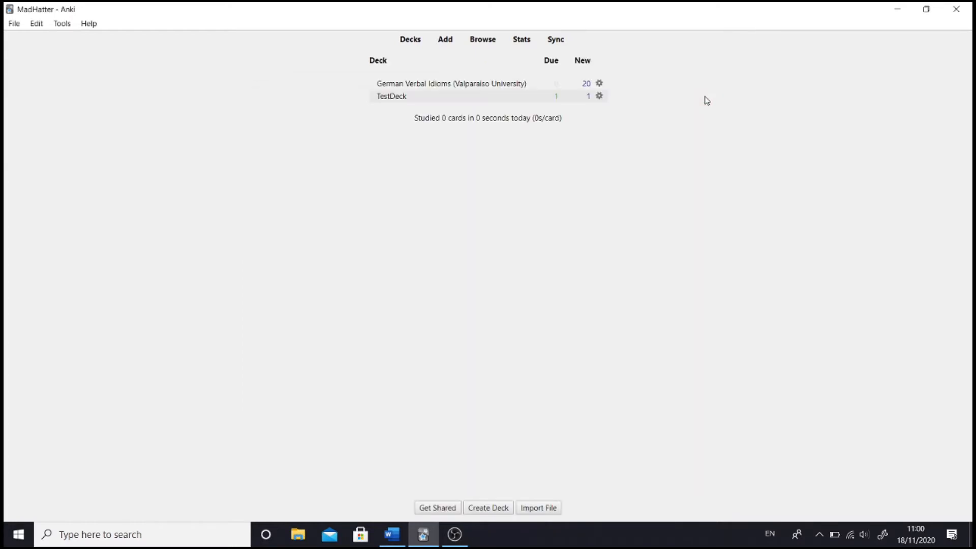
{"action": "left_click", "coordinate": [599, 96]}
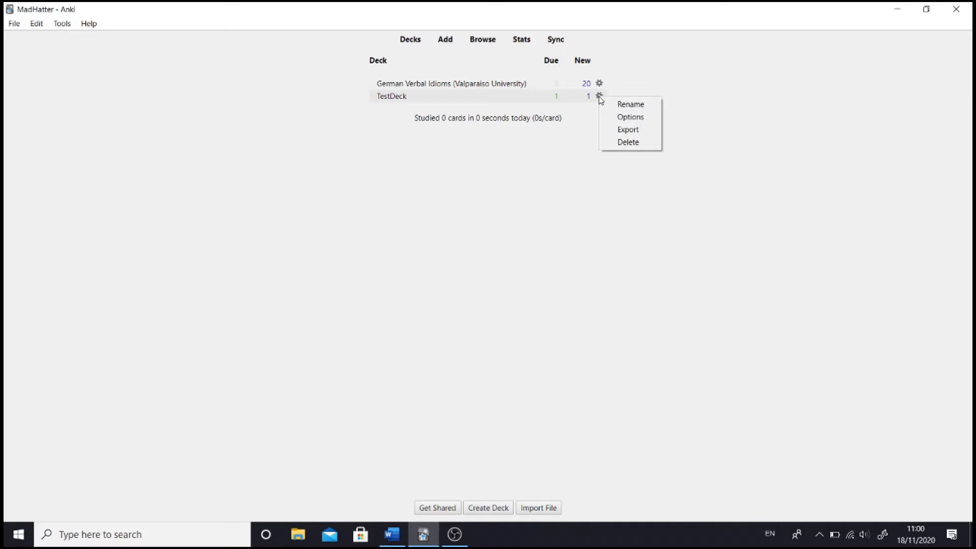
{"action": "left_click", "coordinate": [645, 73]}
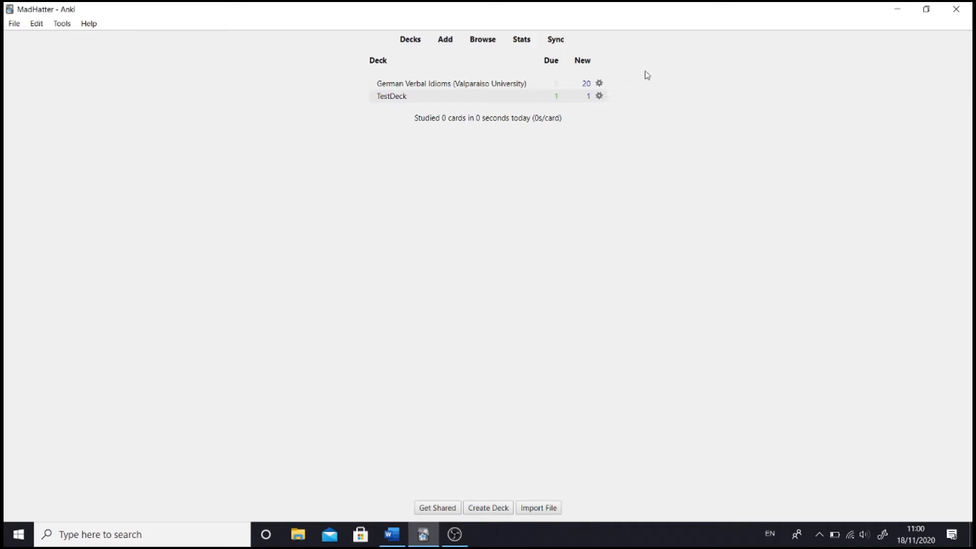
Move all cards tagged 9 from the card browser into a new deck named chapter9.
{"action": "left_click", "coordinate": [482, 41]}
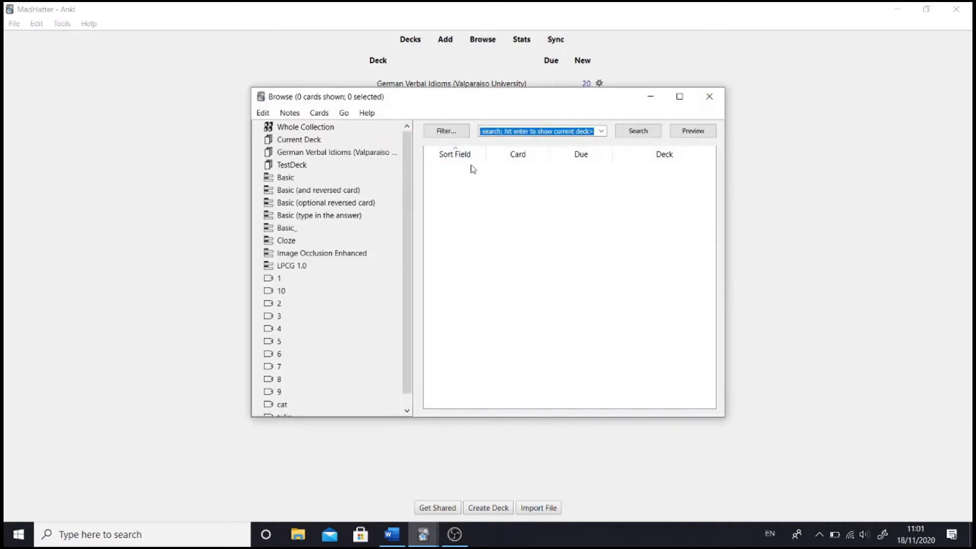
{"action": "left_click", "coordinate": [293, 393]}
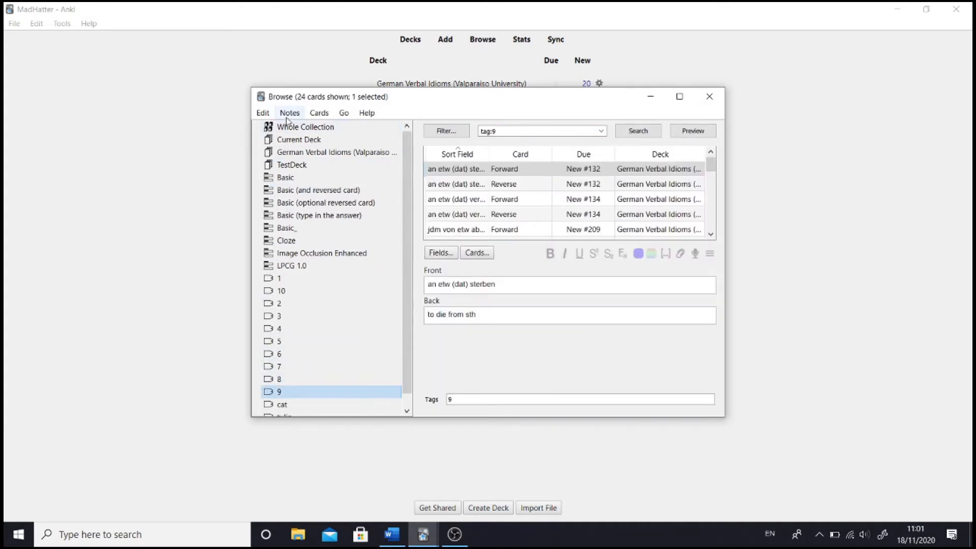
{"action": "left_click", "coordinate": [263, 113]}
{"action": "left_click", "coordinate": [285, 146]}
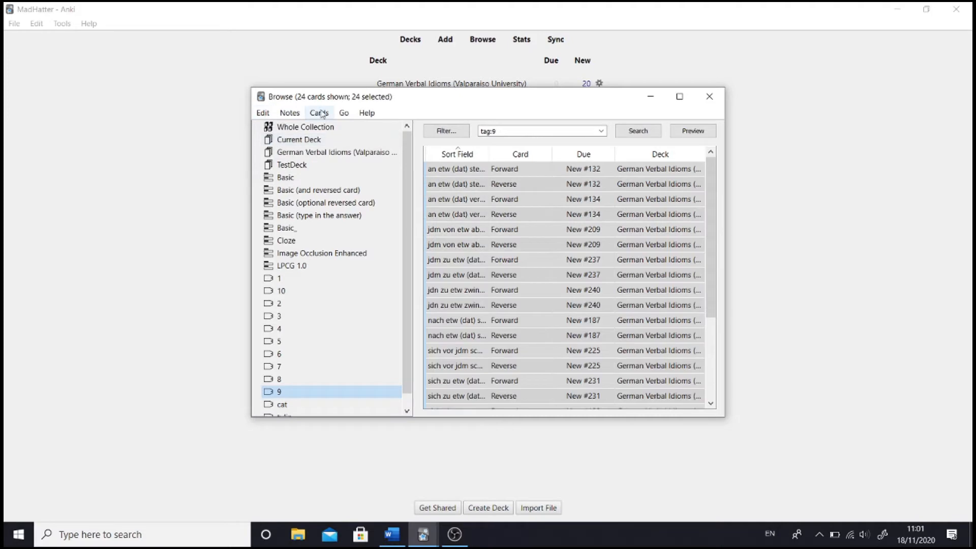
{"action": "left_click", "coordinate": [319, 112]}
{"action": "left_click", "coordinate": [328, 132]}
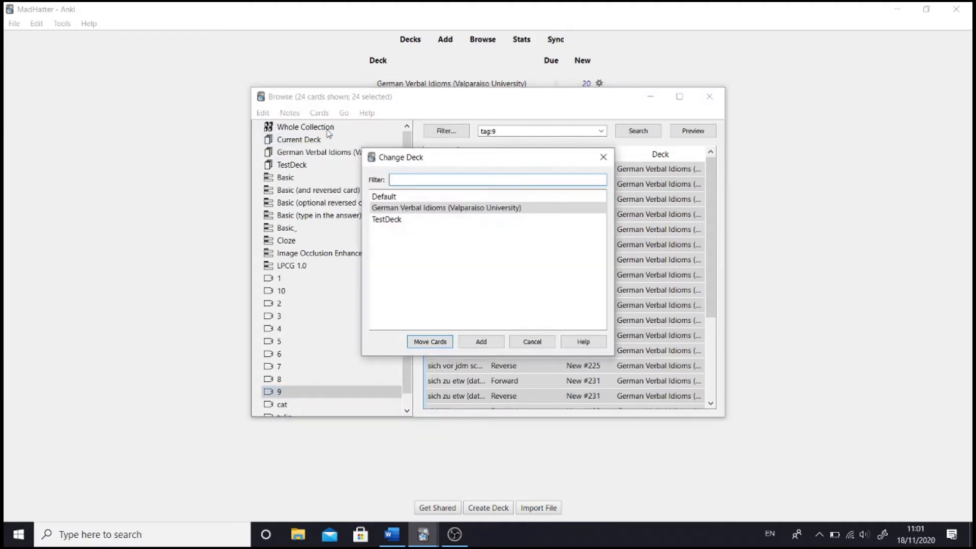
{"action": "left_click", "coordinate": [480, 342]}
{"action": "type", "text": "chap"}
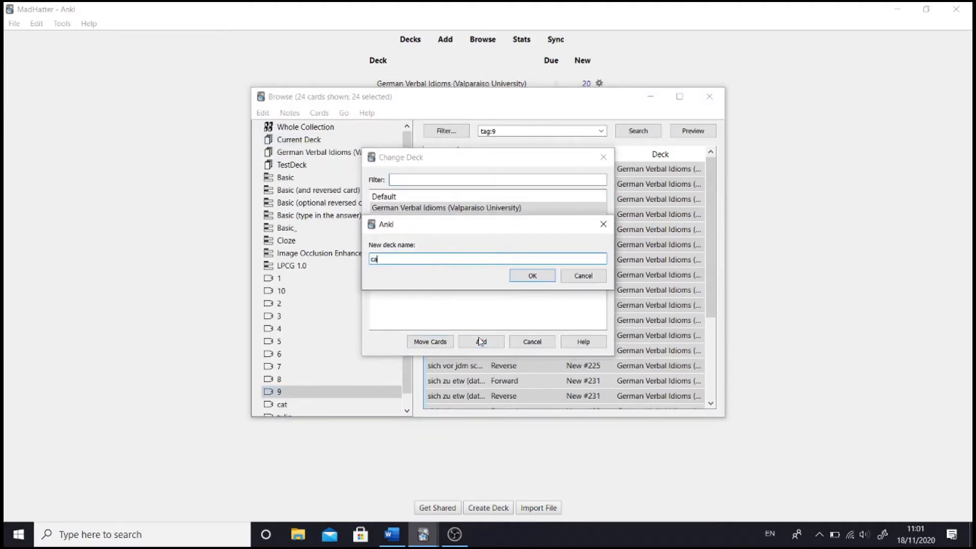
{"action": "type", "text": "ter9"}
{"action": "key", "text": "Return"}
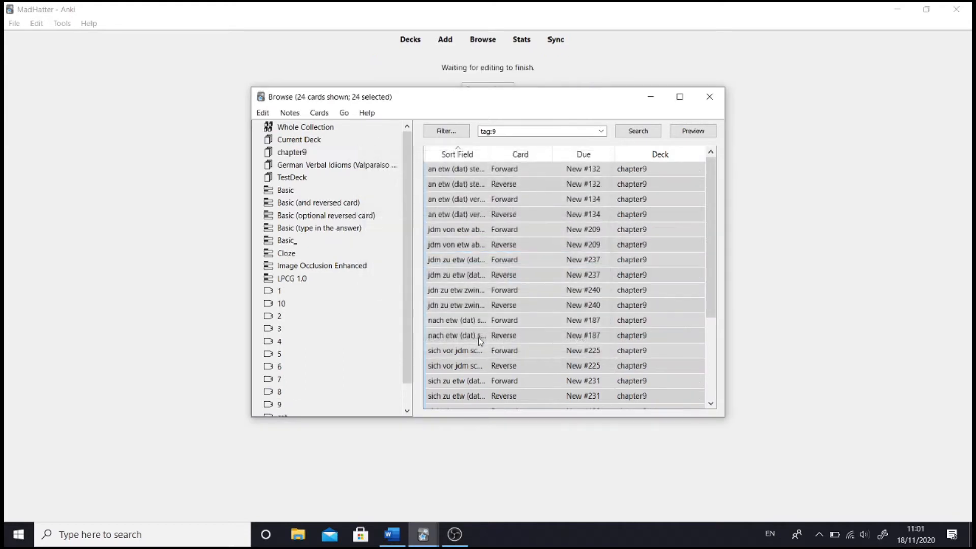
Remove the tag 9 from all notes in the chapter9 deck and clear the unused tags.
{"action": "left_click", "coordinate": [291, 152]}
{"action": "left_click", "coordinate": [290, 112]}
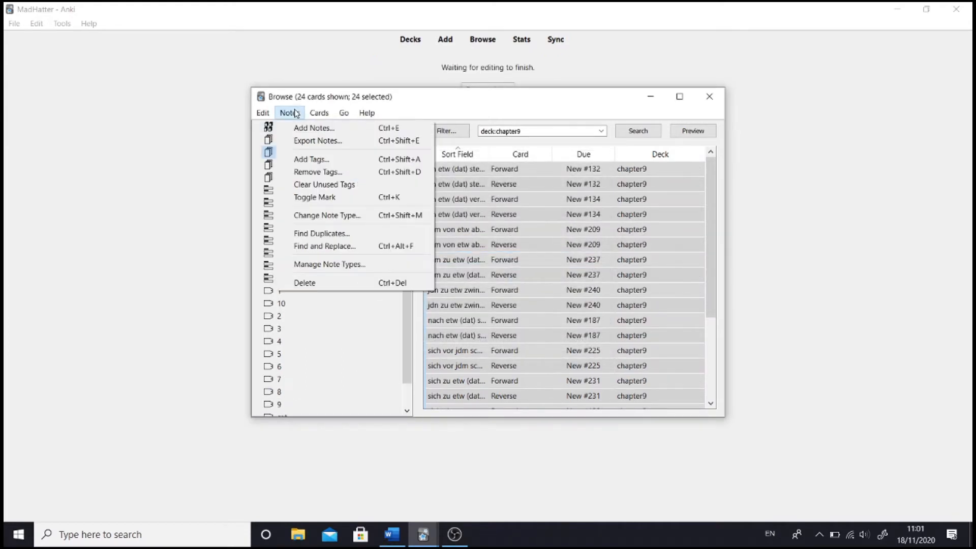
{"action": "left_click", "coordinate": [306, 176]}
{"action": "type", "text": "9"}
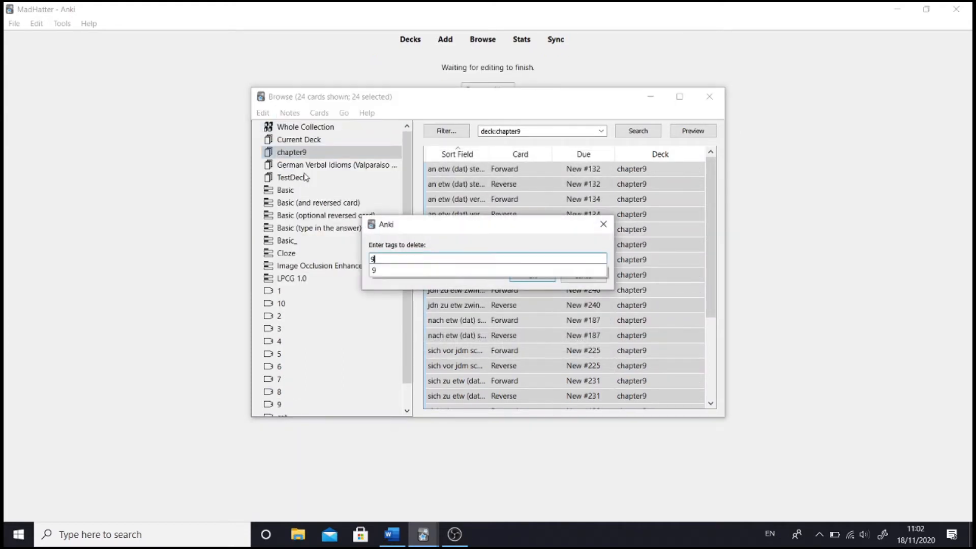
{"action": "key", "text": "Return"}
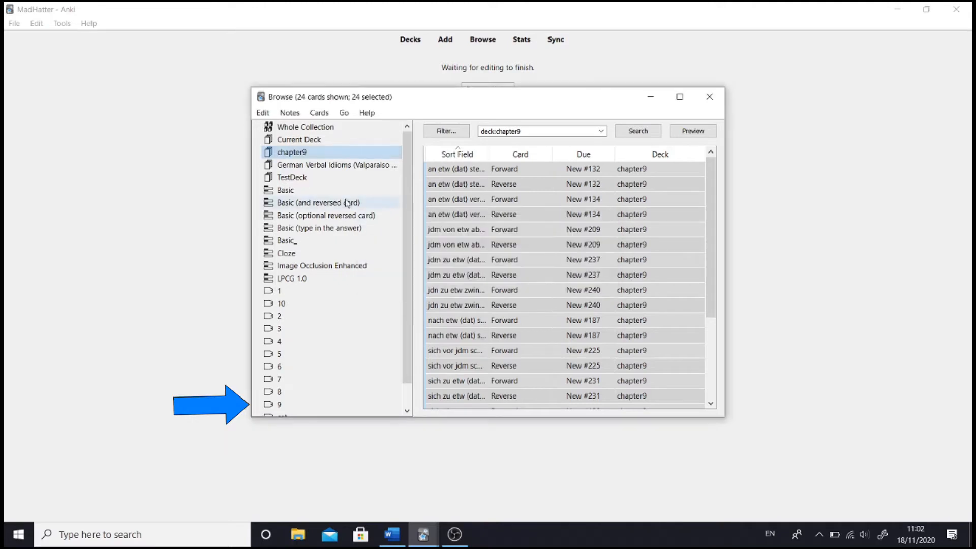
{"action": "left_click", "coordinate": [299, 115]}
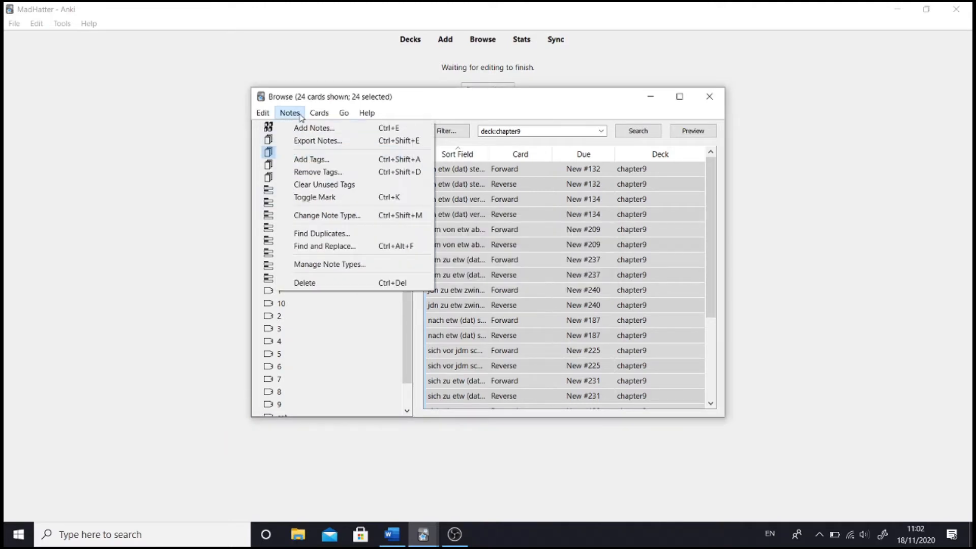
{"action": "left_click", "coordinate": [311, 184]}
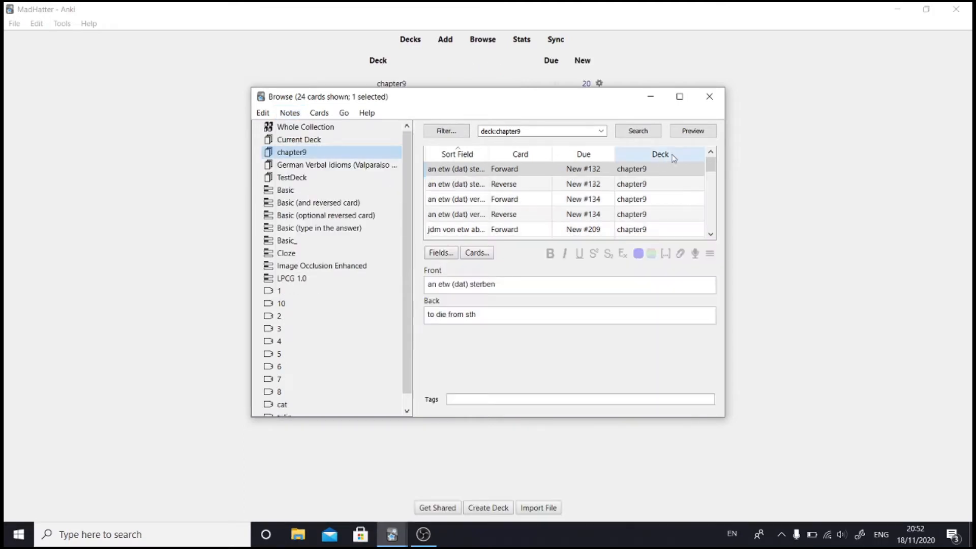
Preview the front and back of the first "an etw (dat) sterben" card and close the preview.
{"action": "left_click", "coordinate": [691, 131]}
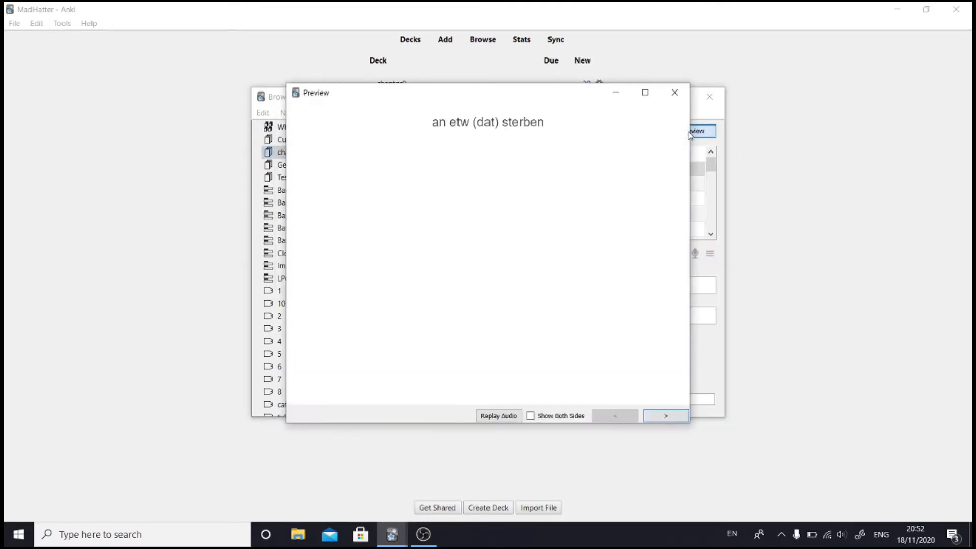
{"action": "left_click", "coordinate": [665, 415]}
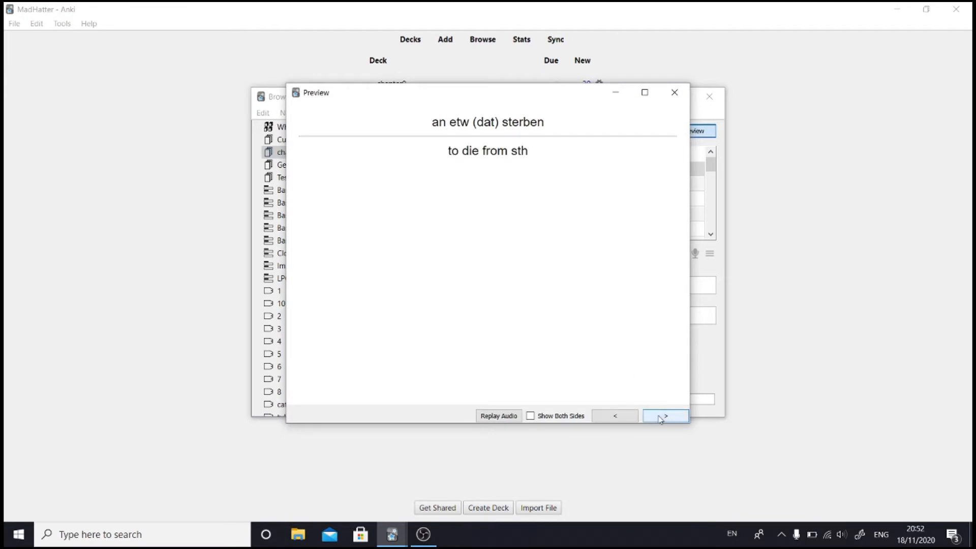
{"action": "left_click", "coordinate": [675, 94]}
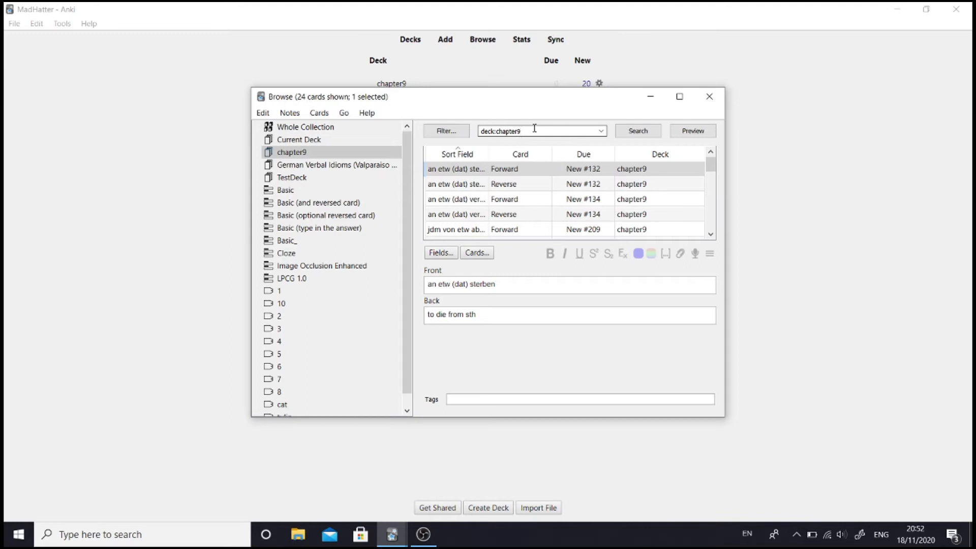
Replace the deck search with added:1 to list the cards added today.
{"action": "key", "text": "BackSpace"}
{"action": "key", "text": "BackSpace"}
{"action": "key", "text": "BackSpace"}
{"action": "key", "text": "BackSpace"}
{"action": "key", "text": "BackSpace"}
{"action": "key", "text": "BackSpace"}
{"action": "key", "text": "BackSpace"}
{"action": "key", "text": "BackSpace"}
{"action": "key", "text": "BackSpace"}
{"action": "key", "text": "BackSpace"}
{"action": "key", "text": "BackSpace"}
{"action": "key", "text": "BackSpace"}
{"action": "key", "text": "BackSpace"}
{"action": "type", "text": "added:1"}
{"action": "key", "text": "Return"}
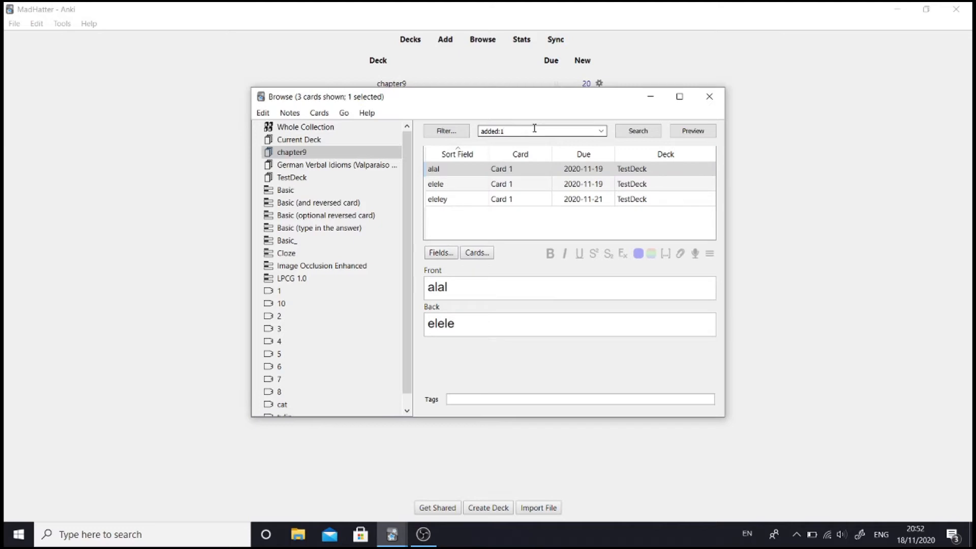
Search the browser with rated:1 for the cards answered today.
{"action": "key", "text": "BackSpace"}
{"action": "type", "text": "2"}
{"action": "key", "text": "BackSpace"}
{"action": "key", "text": "BackSpace"}
{"action": "key", "text": "BackSpace"}
{"action": "key", "text": "BackSpace"}
{"action": "key", "text": "BackSpace"}
{"action": "key", "text": "BackSpace"}
{"action": "key", "text": "BackSpace"}
{"action": "type", "text": "rated:1"}
{"action": "key", "text": "Return"}
Narrow the search to rated:1:1 to list the cards answered Again today.
{"action": "type", "text": ":"}
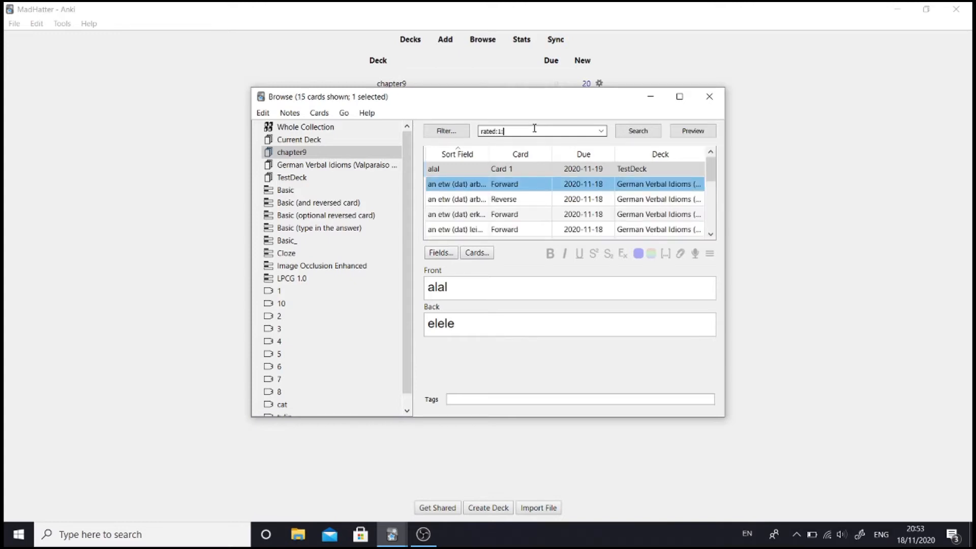
{"action": "type", "text": "1"}
{"action": "key", "text": "Return"}
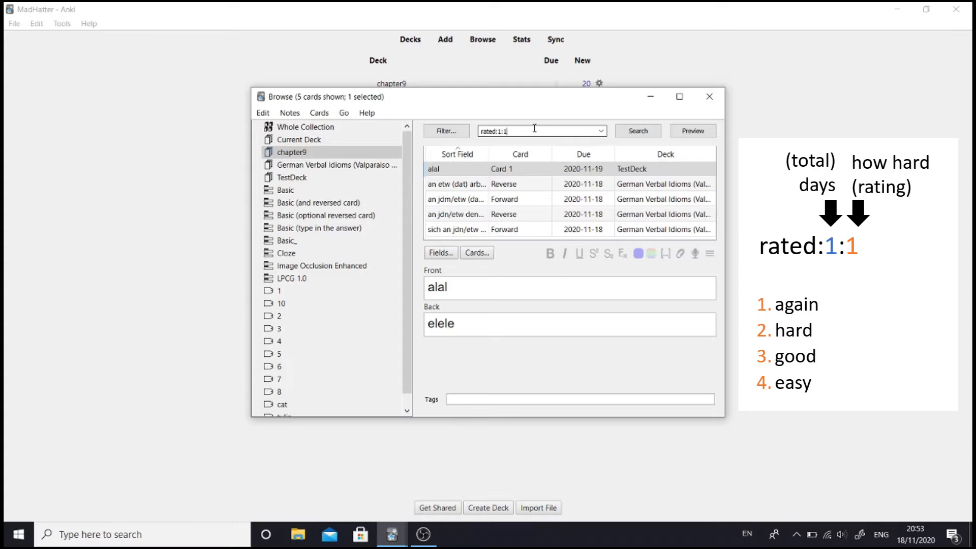
Search for review cards answered Again today with is:review rated:1:1.
{"action": "key", "text": "BackSpace"}
{"action": "key", "text": "BackSpace"}
{"action": "key", "text": "BackSpace"}
{"action": "key", "text": "BackSpace"}
{"action": "key", "text": "BackSpace"}
{"action": "key", "text": "BackSpace"}
{"action": "key", "text": "BackSpace"}
{"action": "key", "text": "BackSpace"}
{"action": "key", "text": "BackSpace"}
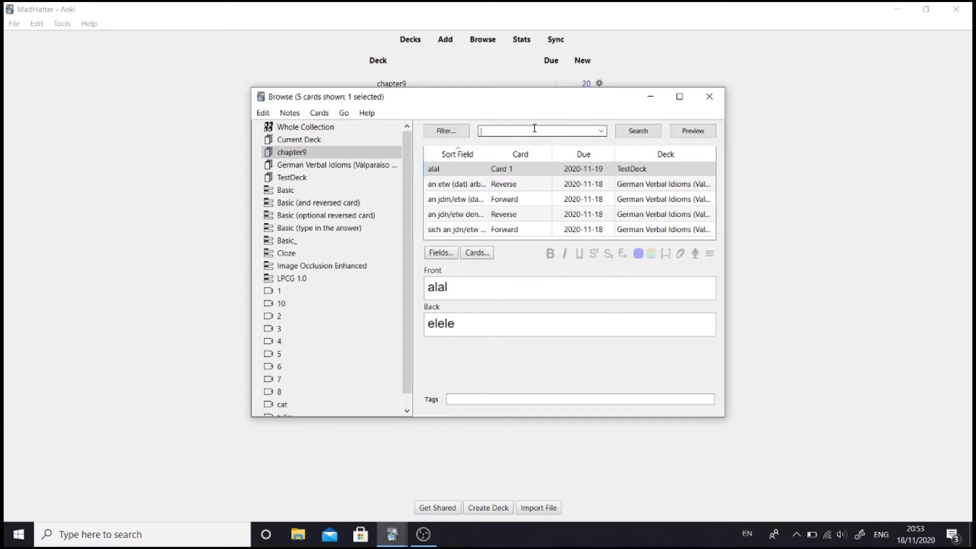
{"action": "type", "text": "is:re"}
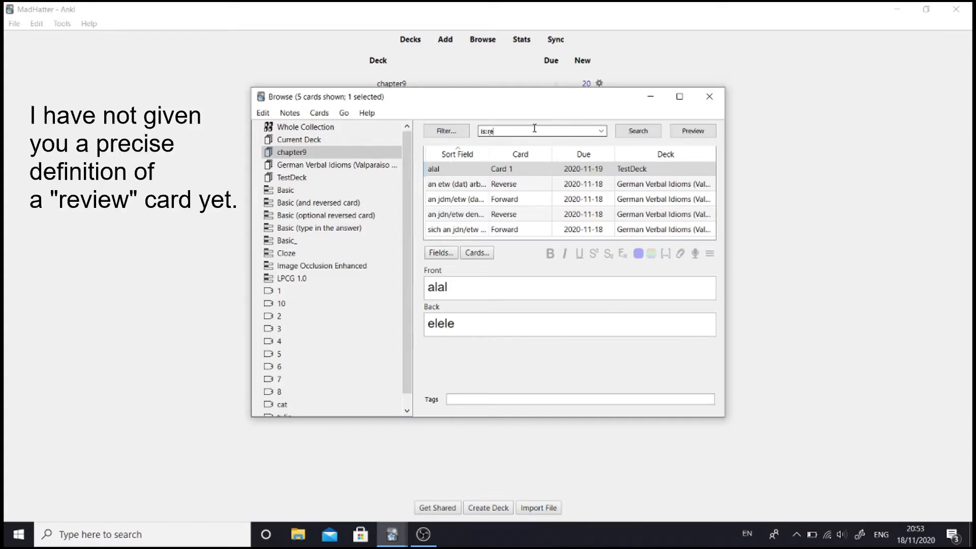
{"action": "type", "text": "view rated:1:1"}
{"action": "key", "text": "Return"}
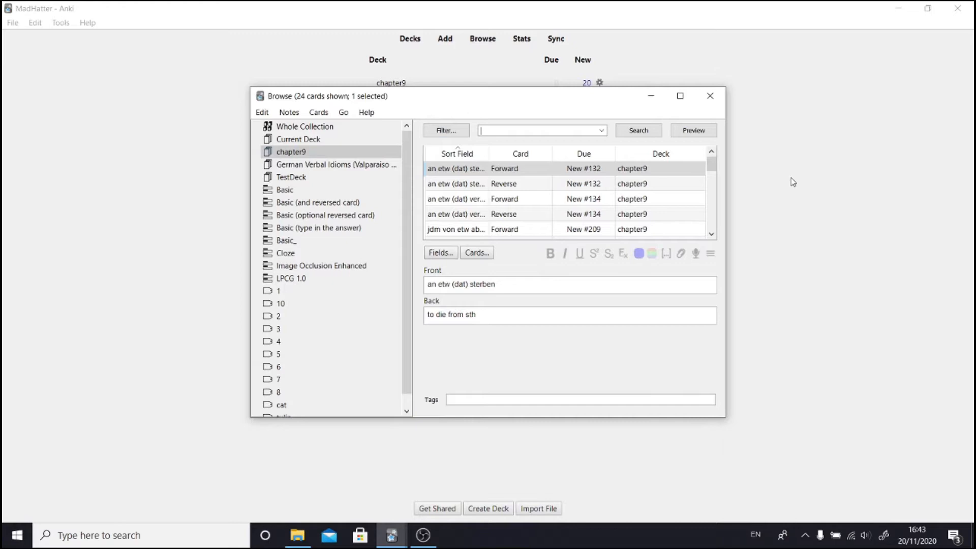
Search the cards by the tag with tag:3 and by the plain text cat.
{"action": "type", "text": "tag:3"}
{"action": "key", "text": "Return"}
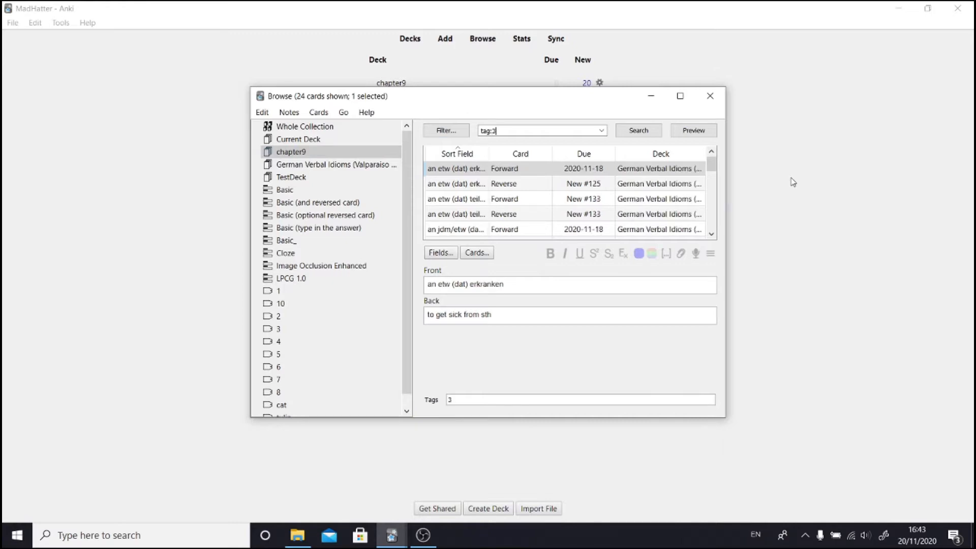
{"action": "key", "text": "ctrl+a"}
{"action": "type", "text": "cat"}
{"action": "key", "text": "Return"}
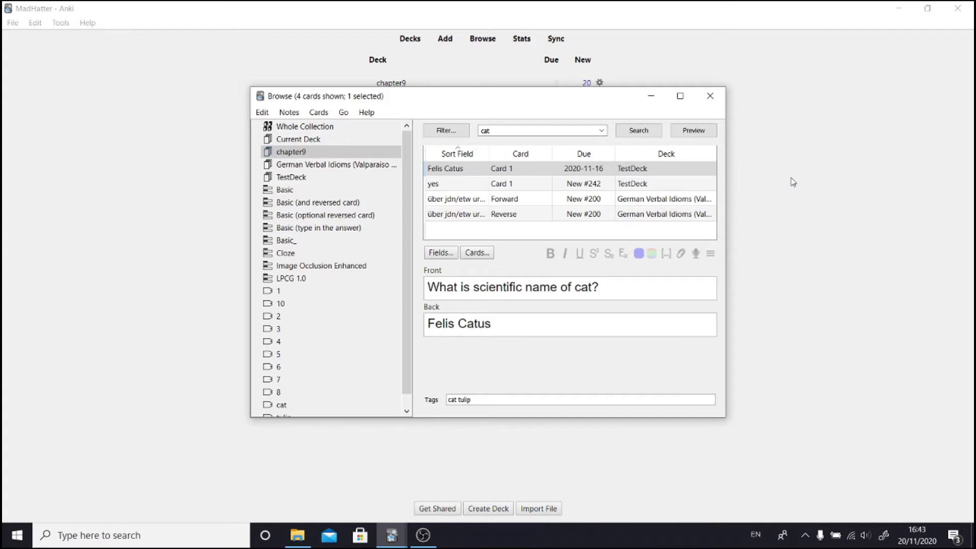
Search for cat as a whole word only with w:cat.
{"action": "key", "text": "BackSpace"}
{"action": "key", "text": "BackSpace"}
{"action": "key", "text": "BackSpace"}
{"action": "type", "text": "w:cat"}
{"action": "key", "text": "Return"}
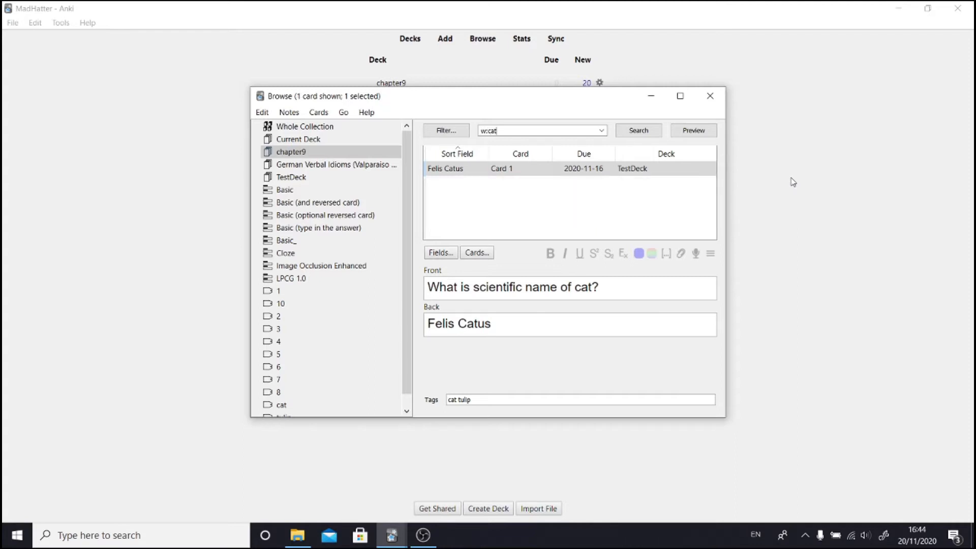
Colour the letters "me" of the word "name" blue in the Front field of the Felis Catus card.
{"action": "left_click_drag", "start_coordinate": [558, 287], "coordinate": [539, 287]}
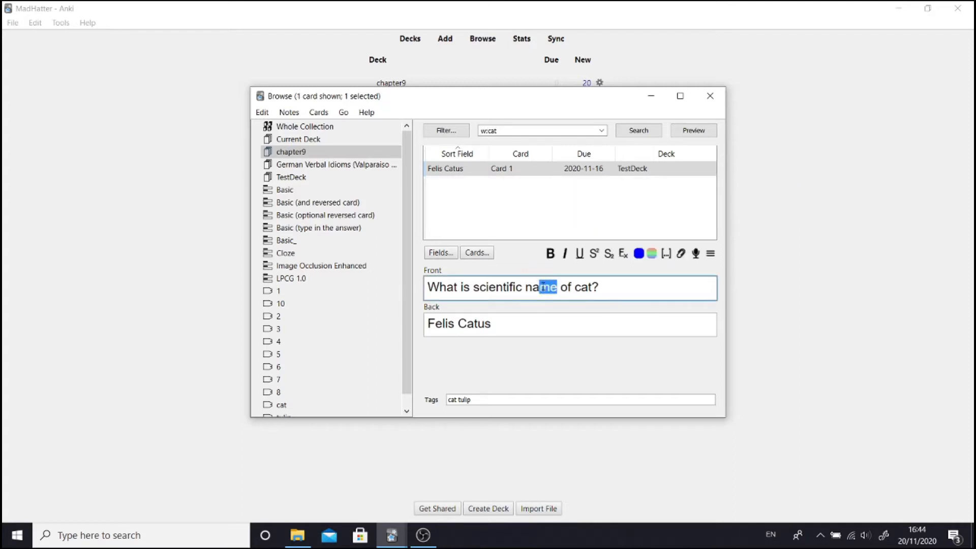
{"action": "left_click", "coordinate": [640, 255]}
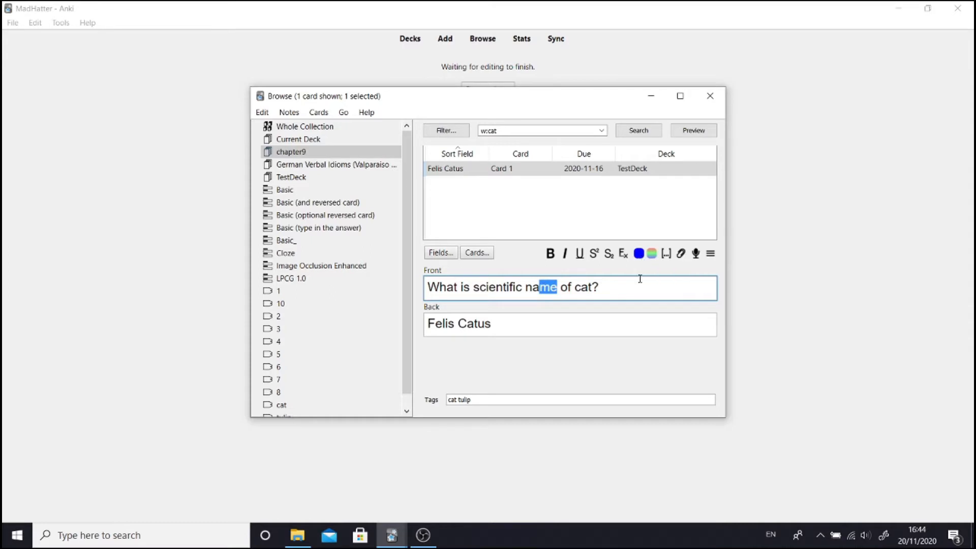
{"action": "left_click", "coordinate": [640, 280]}
Search for the partly coloured word as a whole word with w:name.
{"action": "left_click", "coordinate": [500, 131]}
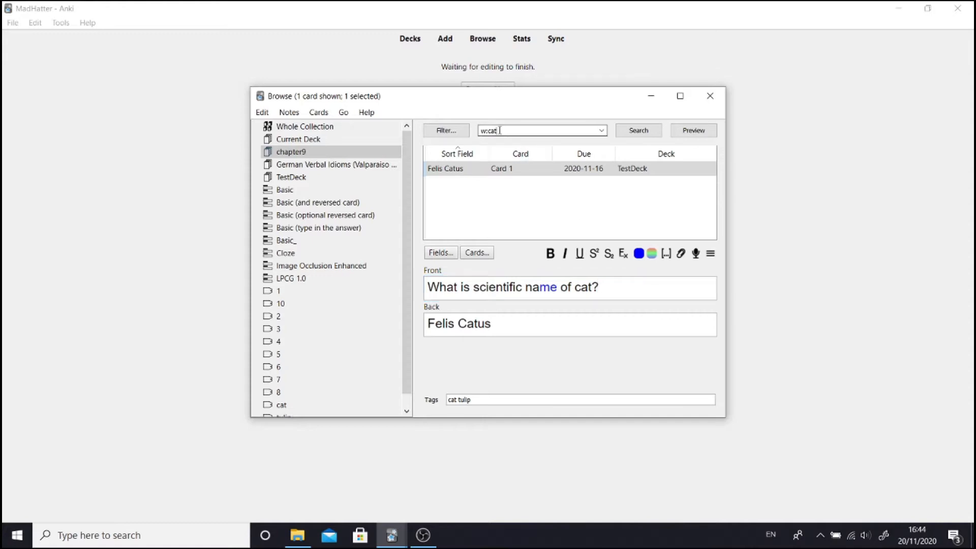
{"action": "key", "text": "BackSpace"}
{"action": "key", "text": "BackSpace"}
{"action": "key", "text": "BackSpace"}
{"action": "type", "text": "nam"}
{"action": "key", "text": "Return"}
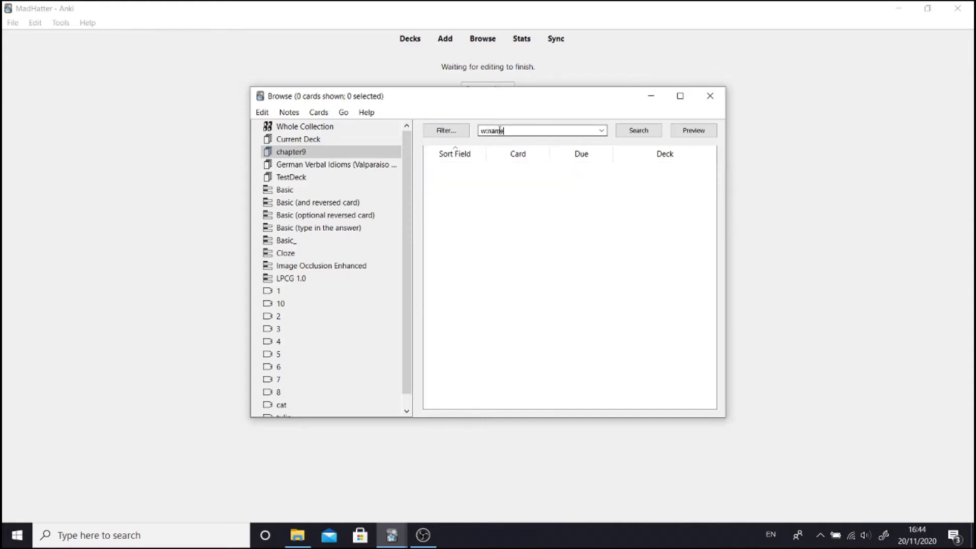
Search the cards for the plain text name, without the whole-word prefix.
{"action": "key", "text": "BackSpace"}
{"action": "key", "text": "BackSpace"}
{"action": "key", "text": "BackSpace"}
{"action": "key", "text": "BackSpace"}
{"action": "key", "text": "BackSpace"}
{"action": "type", "text": "name"}
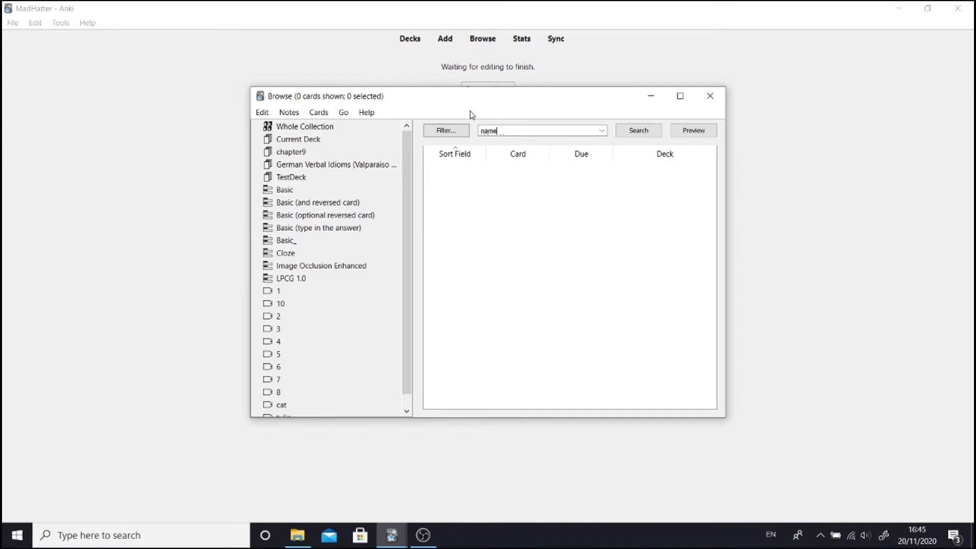
{"action": "key", "text": "Return"}
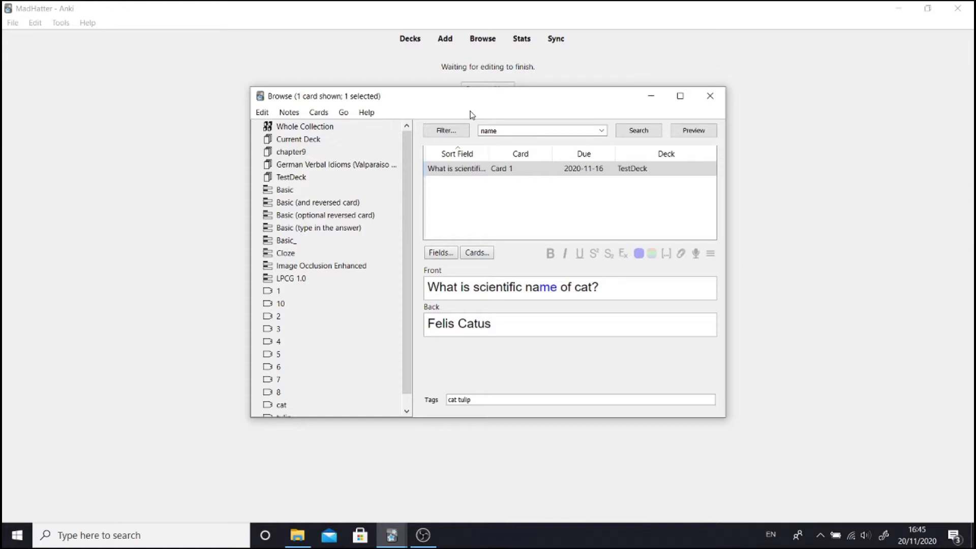
Colour the letters "lis" of the word "Felis" blue in the card's Back field.
{"action": "left_click_drag", "start_coordinate": [459, 323], "coordinate": [441, 323]}
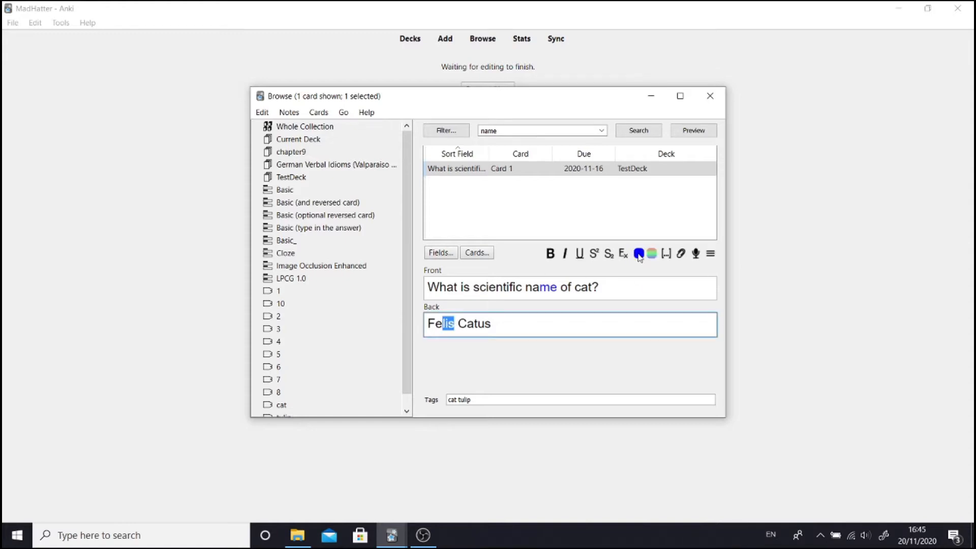
{"action": "left_click", "coordinate": [639, 255]}
{"action": "left_click", "coordinate": [516, 325]}
Search the cards for the partly coloured word with the plain text felis.
{"action": "left_click", "coordinate": [506, 130]}
{"action": "key", "text": "BackSpace"}
{"action": "key", "text": "BackSpace"}
{"action": "key", "text": "BackSpace"}
{"action": "key", "text": "BackSpace"}
{"action": "type", "text": "fel"}
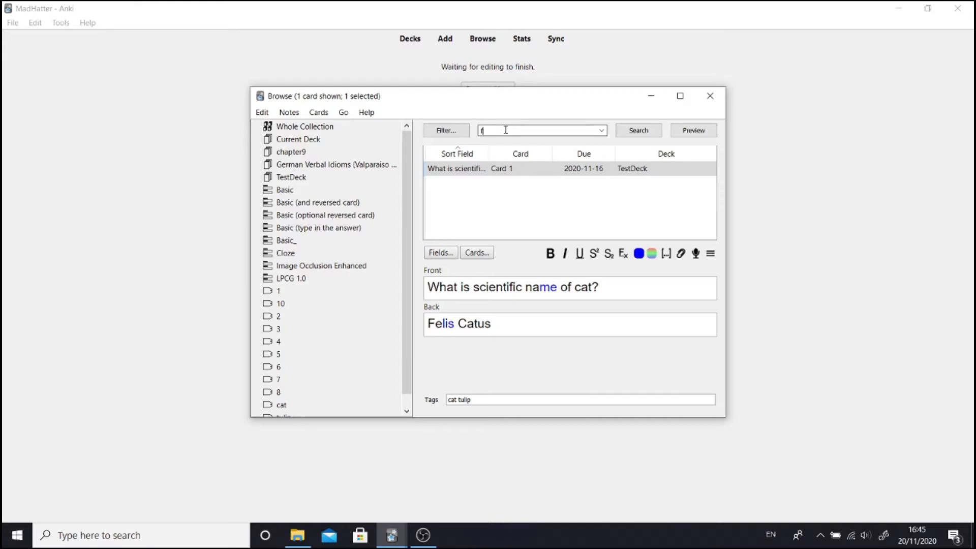
{"action": "type", "text": "is"}
{"action": "key", "text": "Return"}
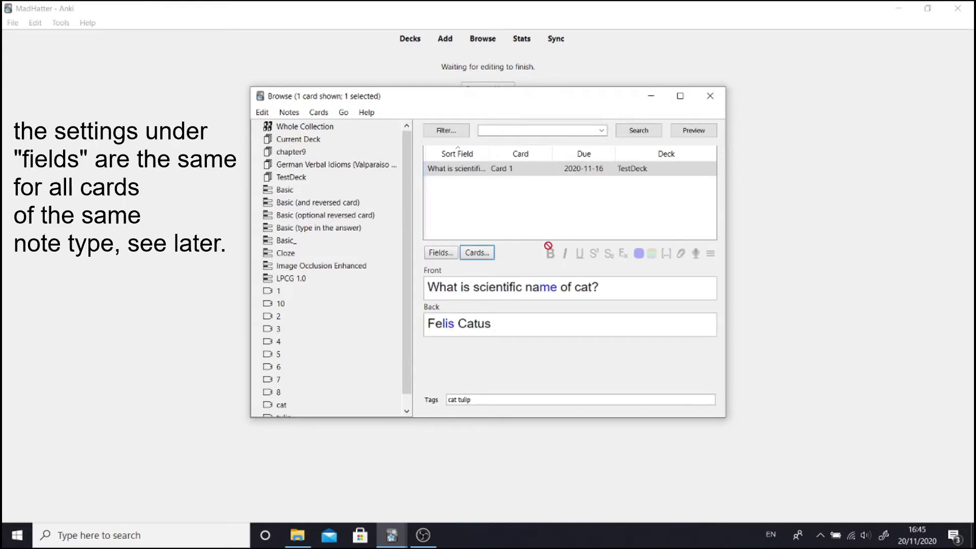
Make Back the browser sort field of the Basic note type and repeat the search for felis.
{"action": "left_click", "coordinate": [447, 256]}
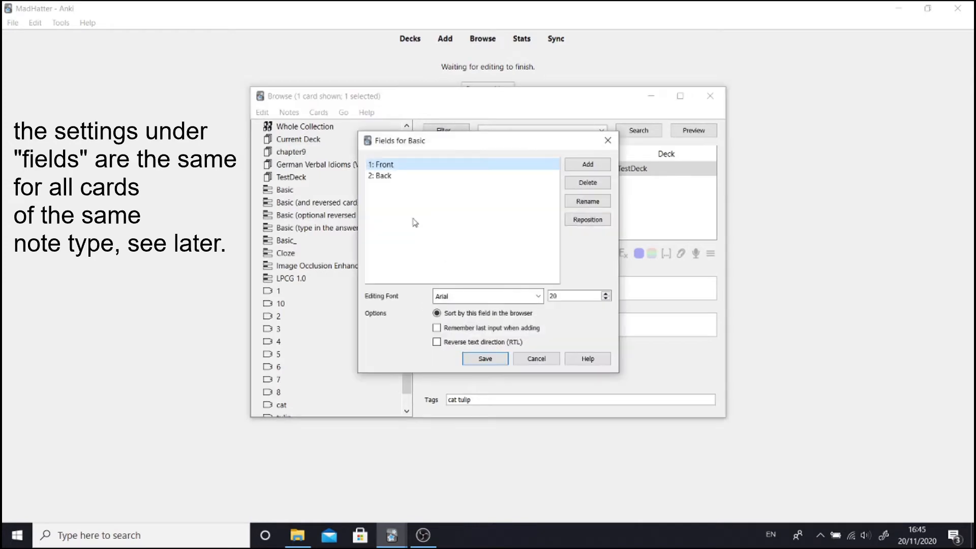
{"action": "left_click", "coordinate": [389, 177]}
{"action": "left_click", "coordinate": [437, 313]}
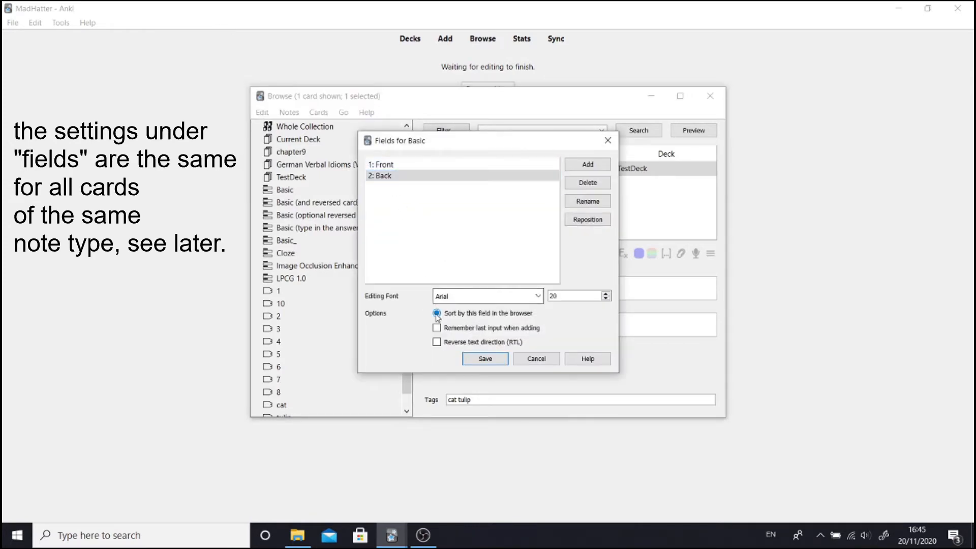
{"action": "left_click", "coordinate": [481, 362]}
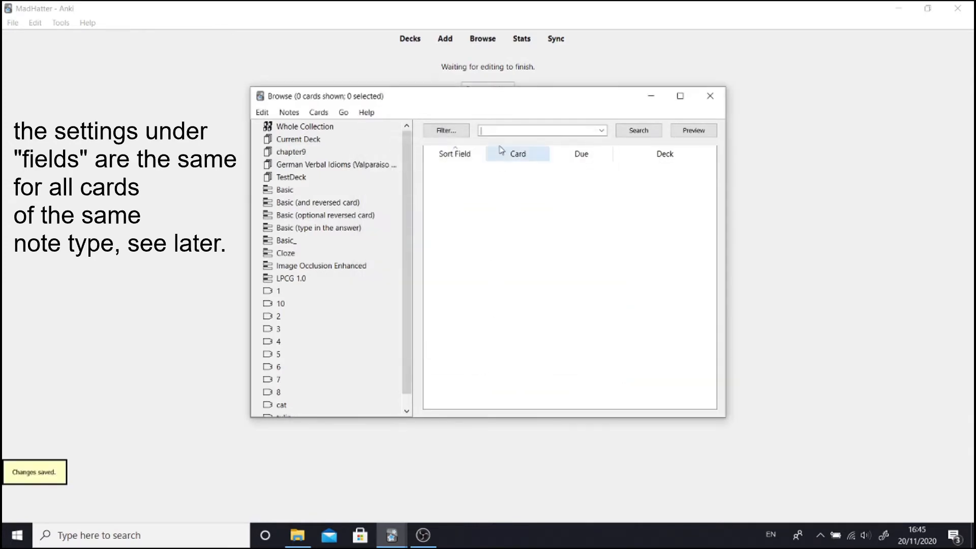
{"action": "type", "text": "felis"}
{"action": "key", "text": "Return"}
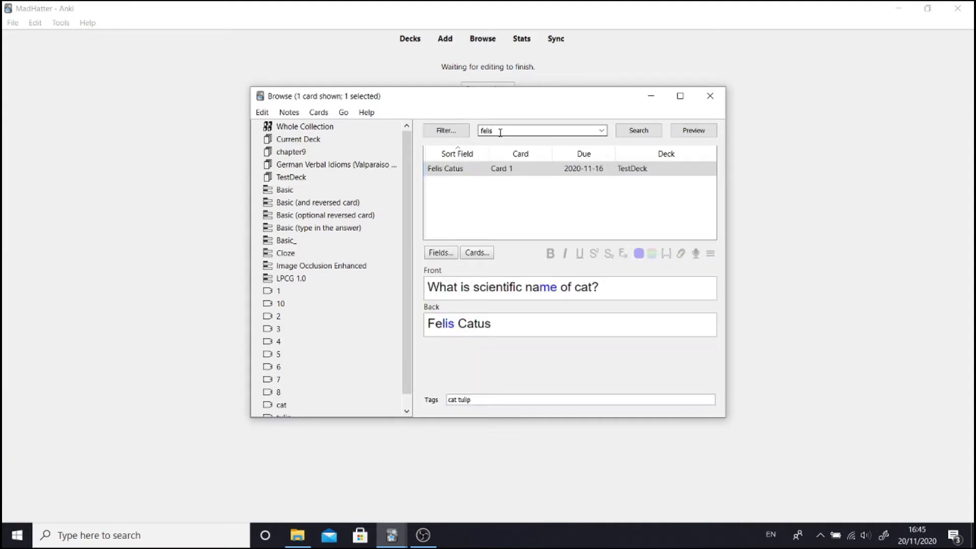
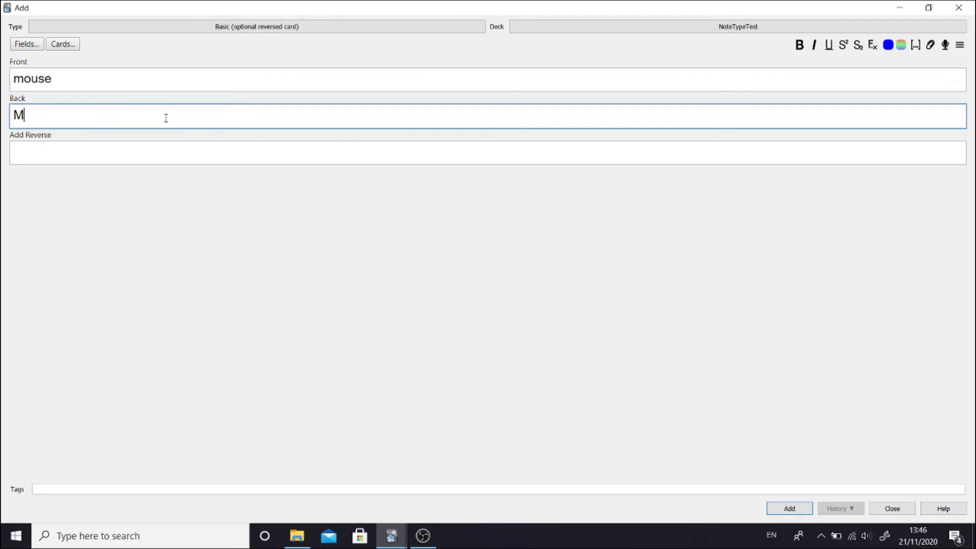
Enter a in the Add Reverse field of the mouse/Maus note and add the note to NoteTypeTest.
{"action": "left_click", "coordinate": [117, 150]}
{"action": "type", "text": "a"}
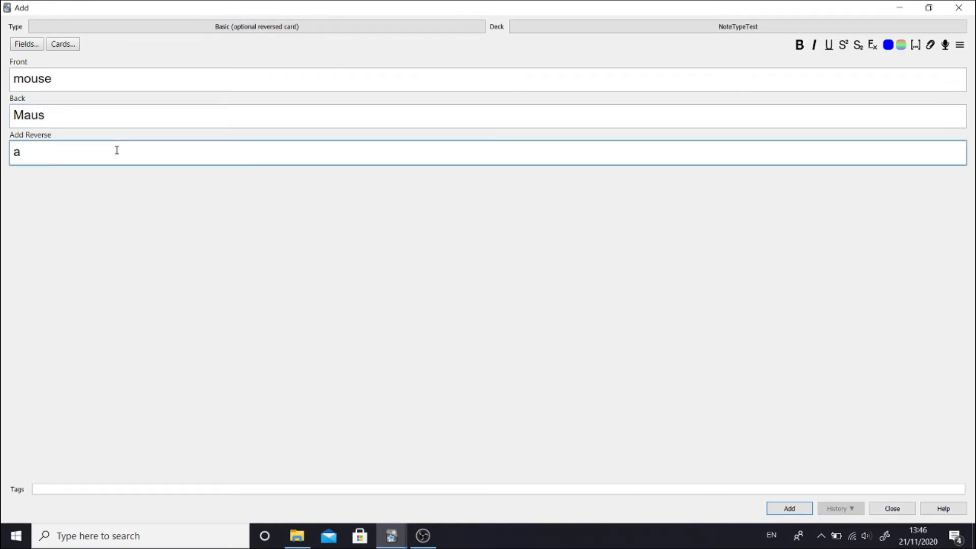
{"action": "left_click", "coordinate": [785, 509]}
Fill in another optional-reversed note with bread as Front and Brot as Back, leaving Add Reverse empty.
{"action": "type", "text": "bread"}
{"action": "left_click", "coordinate": [313, 120]}
{"action": "type", "text": "Brot"}
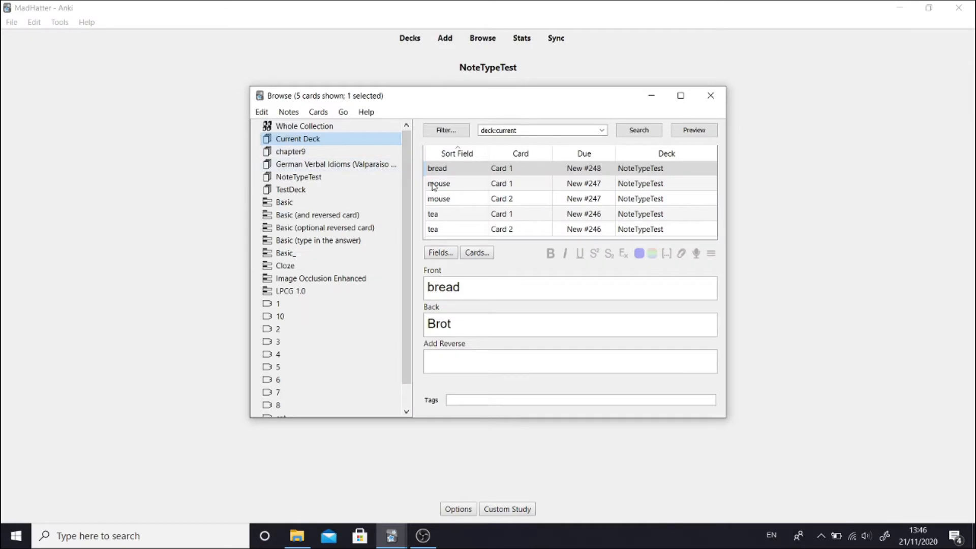
Examine both cards of the mouse note in the card browser and close the browser.
{"action": "left_click", "coordinate": [433, 185]}
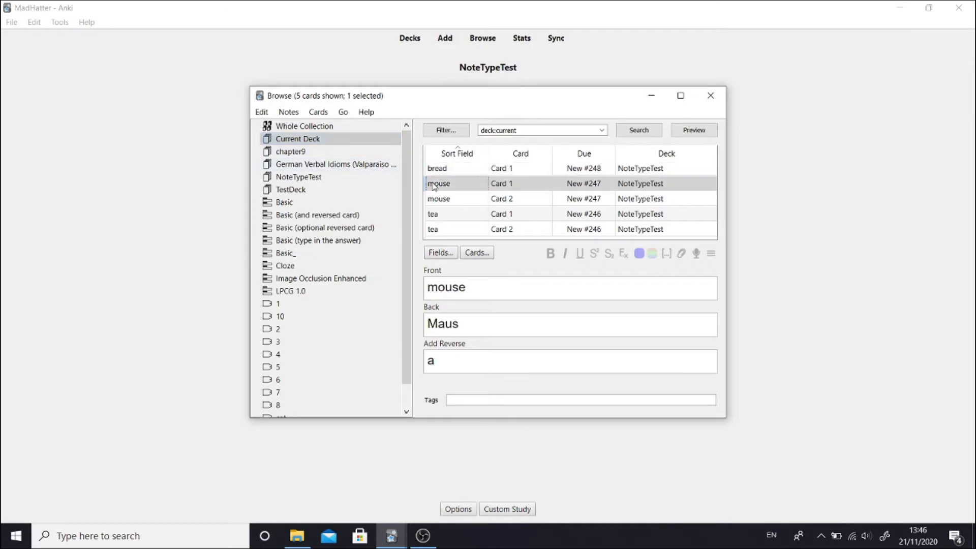
{"action": "left_click", "coordinate": [435, 201]}
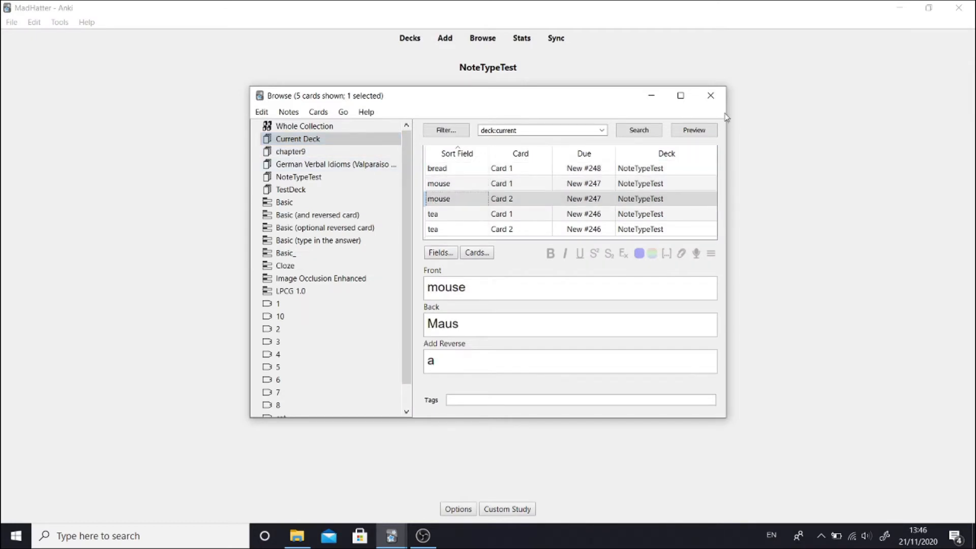
{"action": "left_click", "coordinate": [711, 96]}
Start a new note in NoteTypeTest with the note type Basic (type in the answer).
{"action": "left_click", "coordinate": [447, 42]}
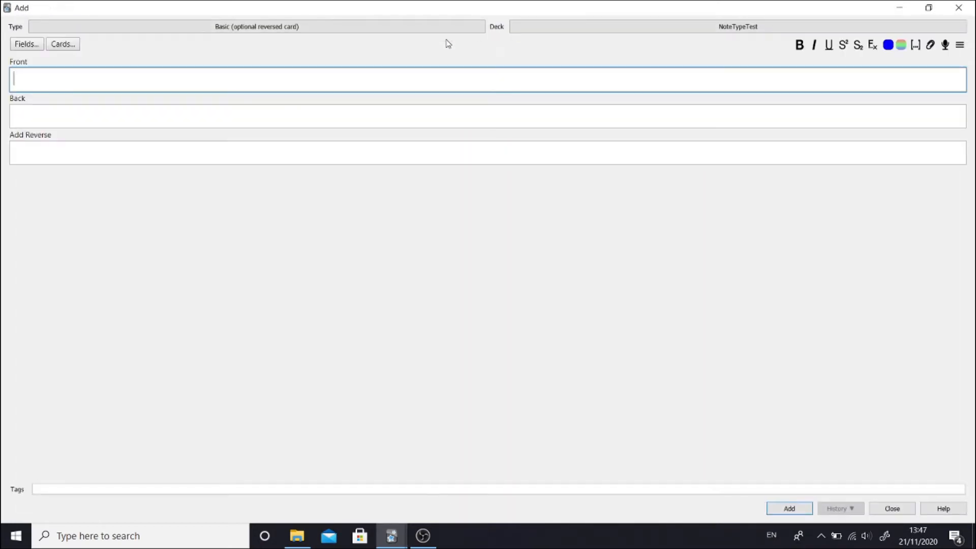
{"action": "left_click", "coordinate": [471, 26]}
{"action": "left_click", "coordinate": [428, 232]}
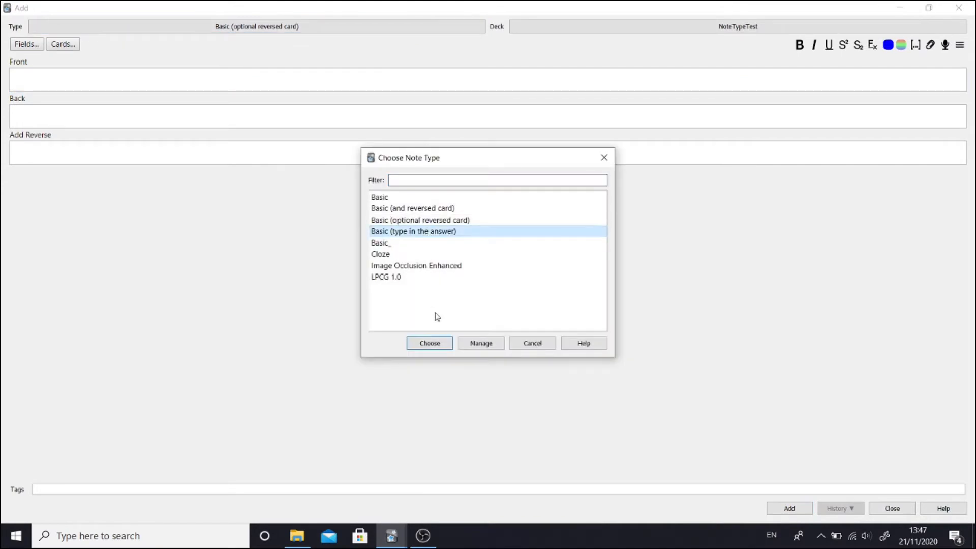
{"action": "left_click", "coordinate": [430, 342]}
Enter cold as Front and kalt as Back, and answer the cold card with kolt while studying.
{"action": "type", "text": "cold"}
{"action": "left_click", "coordinate": [144, 117]}
{"action": "type", "text": "kalt"}
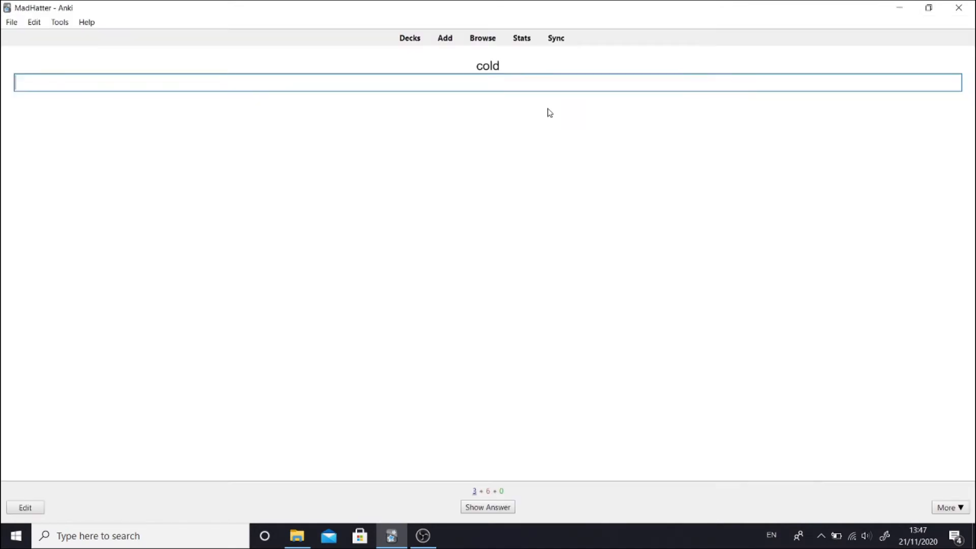
{"action": "type", "text": "kolt"}
{"action": "key", "text": "Return"}
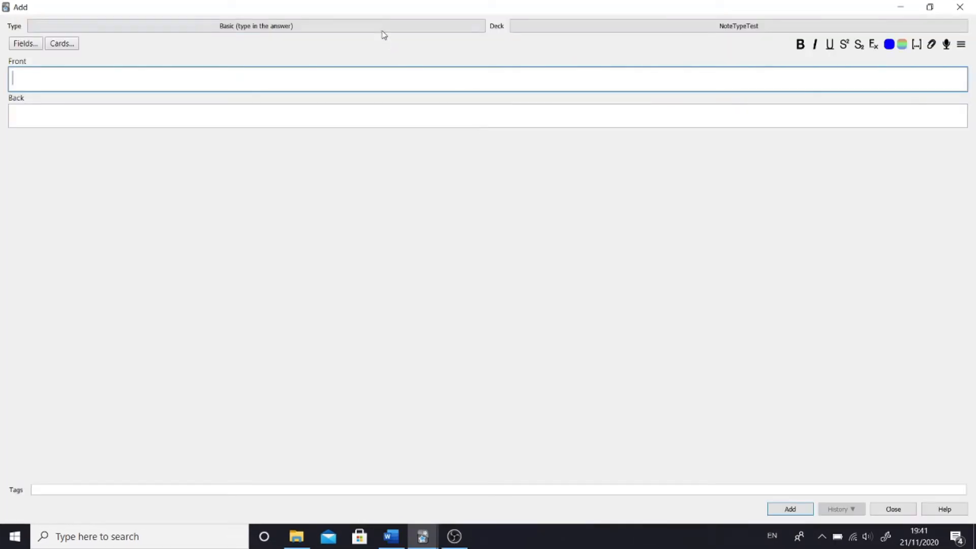
Switch the new note to the Cloze type and enter "Most cats have 12 whiskers that are arranged in 4 rows on each cheek.".
{"action": "left_click", "coordinate": [381, 32]}
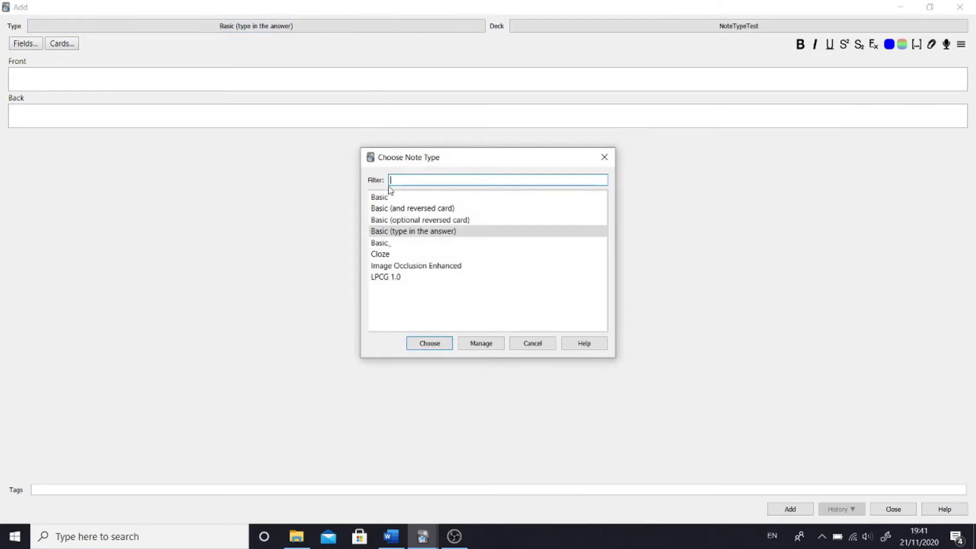
{"action": "left_click", "coordinate": [391, 254]}
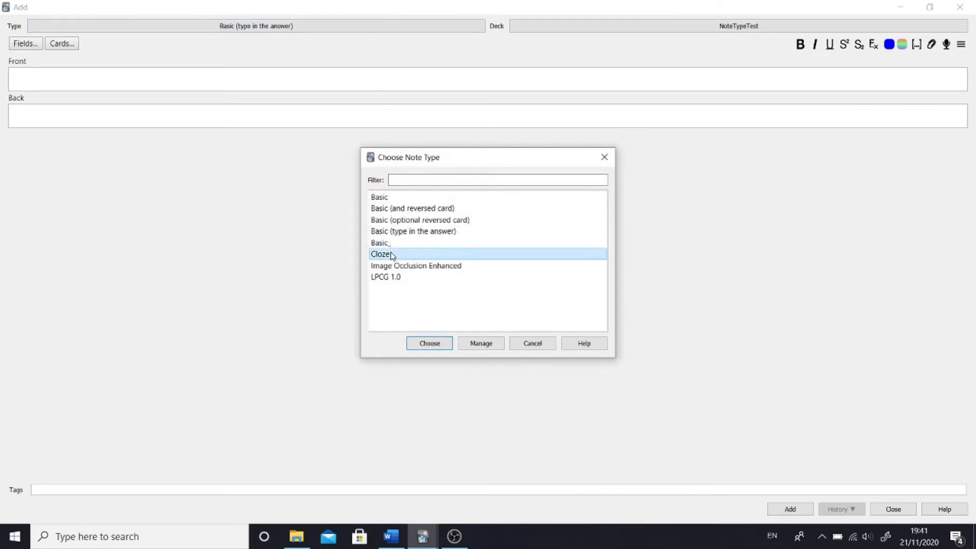
{"action": "left_click", "coordinate": [435, 344]}
{"action": "type", "text": "Most cats have 12 whiskers that are arranged in 4 rows on each cheek."}
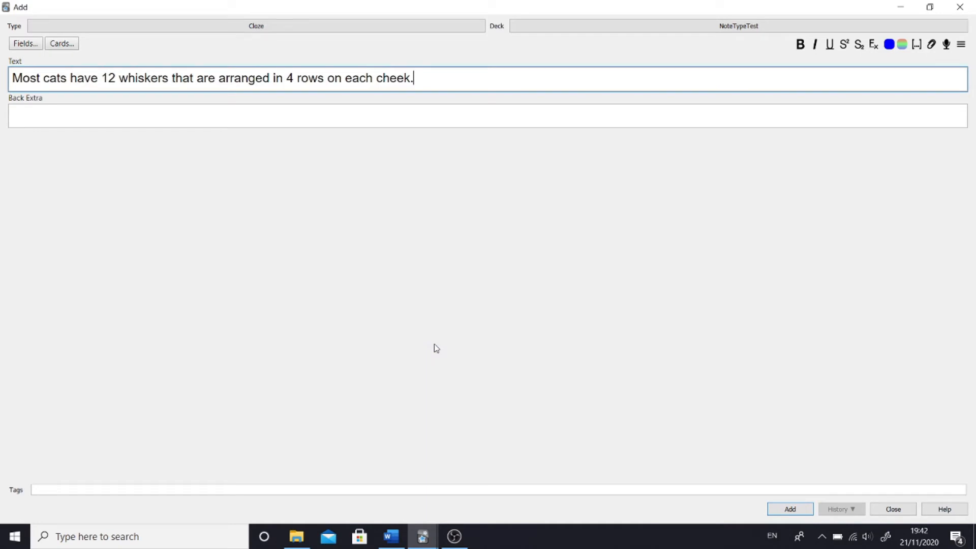
Turn the number 12 into cloze deletion c1 and the number 4 into cloze deletion c2.
{"action": "double_click", "coordinate": [107, 80]}
{"action": "left_click", "coordinate": [917, 45]}
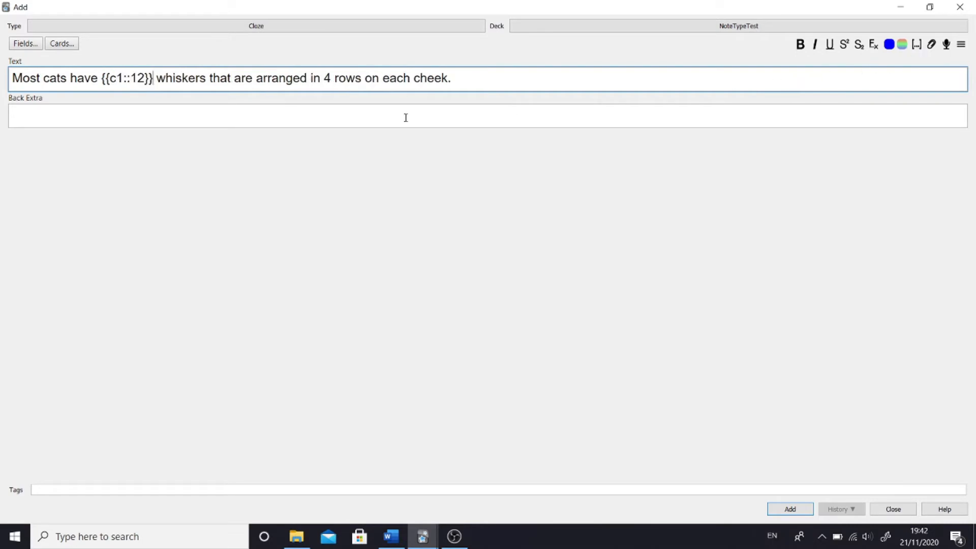
{"action": "double_click", "coordinate": [327, 78]}
{"action": "key", "text": "ctrl+shift+c"}
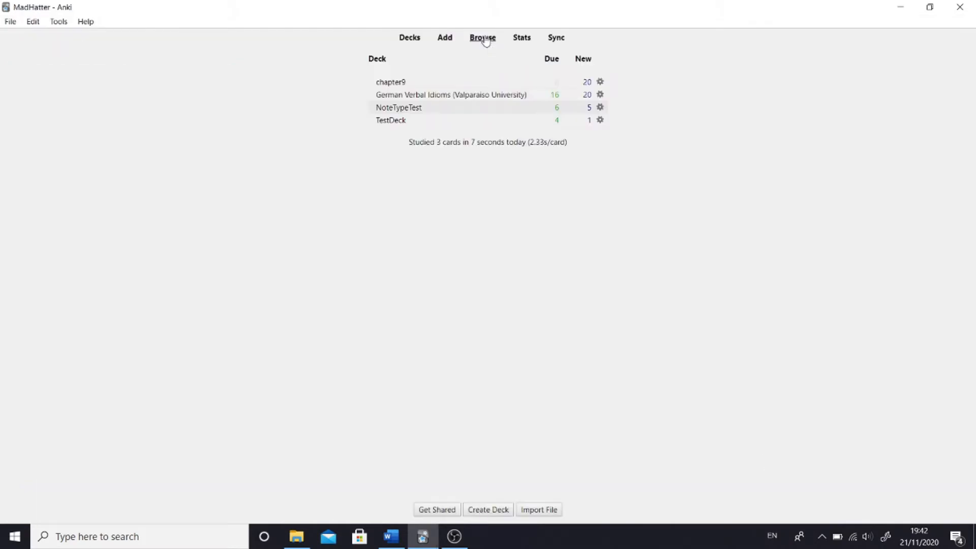
List the current deck in the card browser and preview the question and answer sides of both cat whisker cloze cards.
{"action": "left_click", "coordinate": [483, 39]}
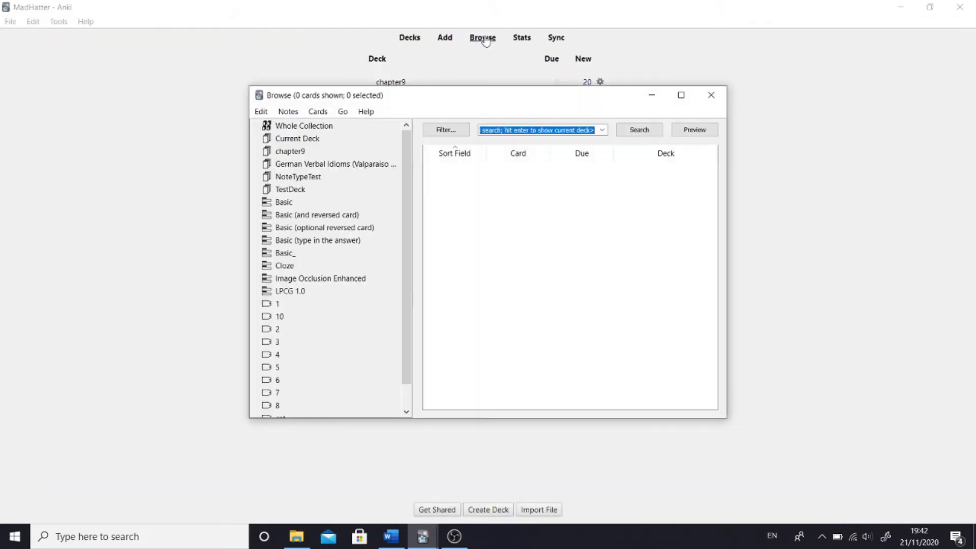
{"action": "left_click", "coordinate": [297, 138]}
{"action": "left_click", "coordinate": [695, 129]}
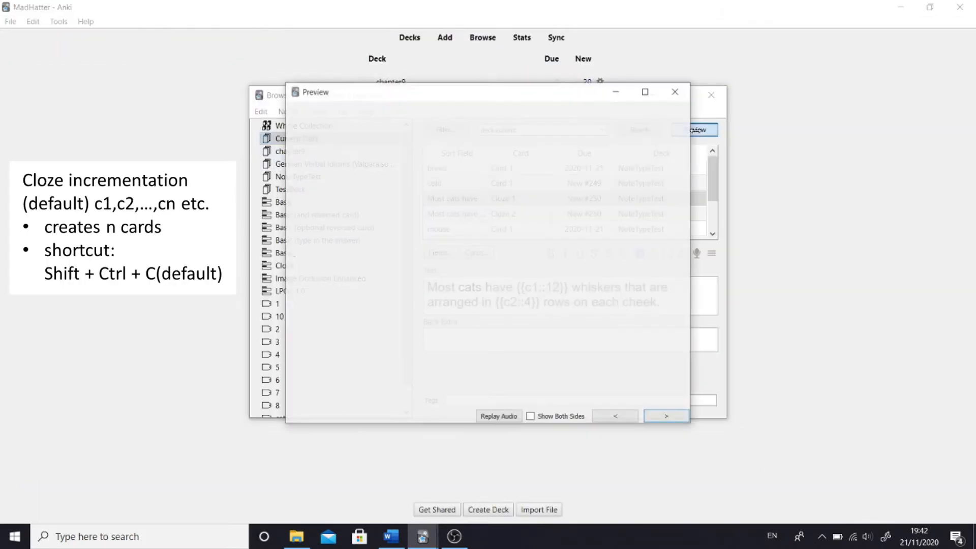
{"action": "left_click", "coordinate": [664, 418]}
{"action": "left_click", "coordinate": [664, 418]}
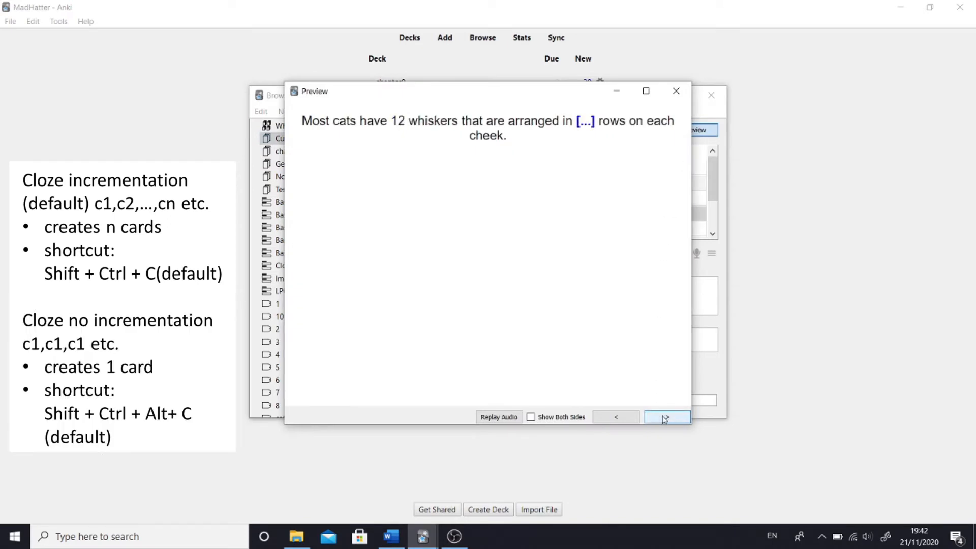
{"action": "left_click", "coordinate": [664, 418]}
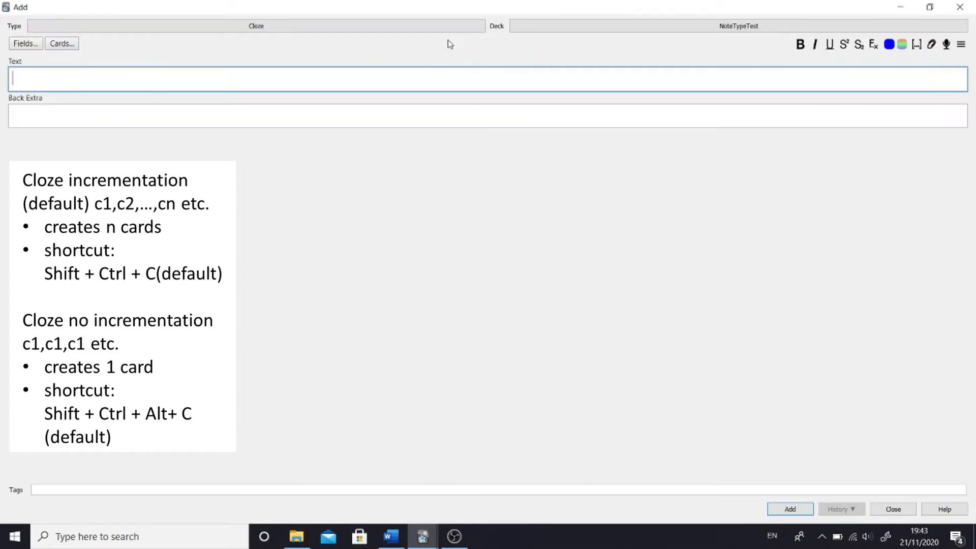
Insert "An adult dog should have 42 teeth in total: that's 20 on top of their jaw and 22 on the bottom." and cloze 42 as c1.
{"action": "key", "text": "ctrl+v"}
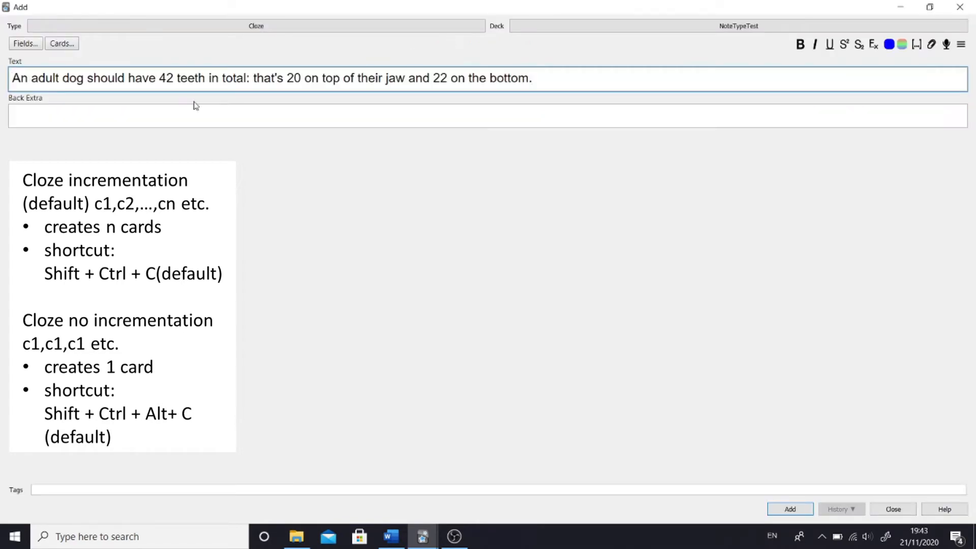
{"action": "left_click_drag", "start_coordinate": [174, 79], "coordinate": [163, 80]}
{"action": "key", "text": "ctrl+shift+c"}
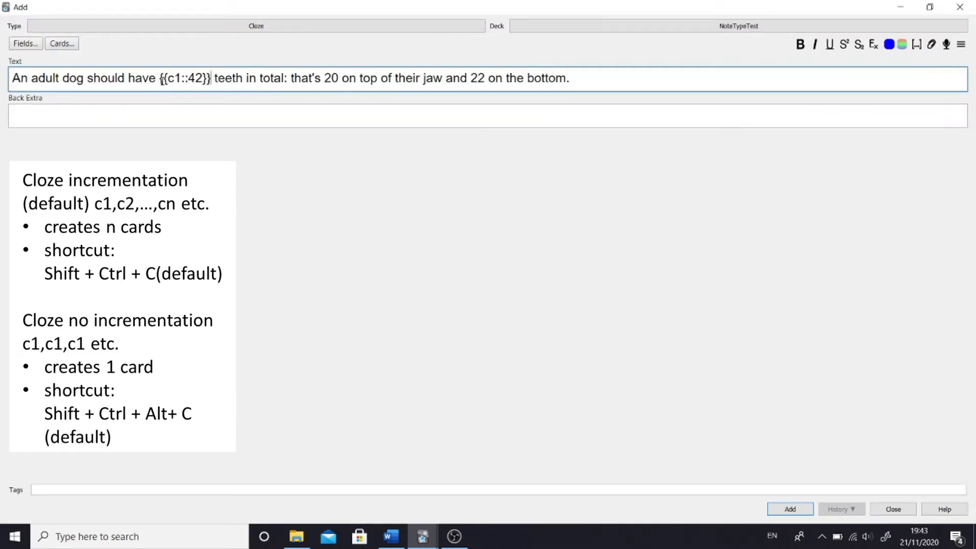
Turn 20 and 22 into cloze deletions with the same number c1, and add the note to NoteTypeTest.
{"action": "left_click_drag", "start_coordinate": [340, 79], "coordinate": [324, 80]}
{"action": "key", "text": "ctrl+shift+c"}
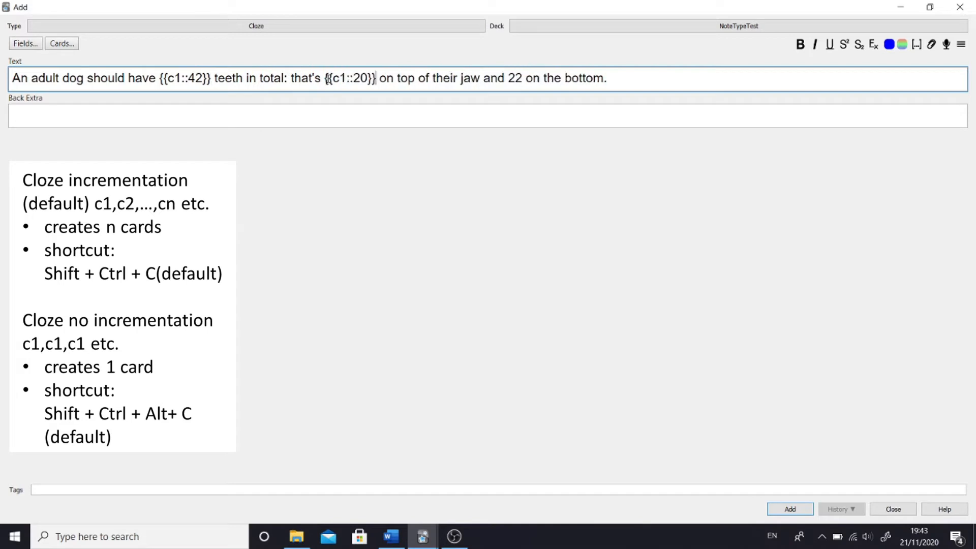
{"action": "left_click_drag", "start_coordinate": [522, 76], "coordinate": [508, 78]}
{"action": "key", "text": "ctrl+shift+alt+c"}
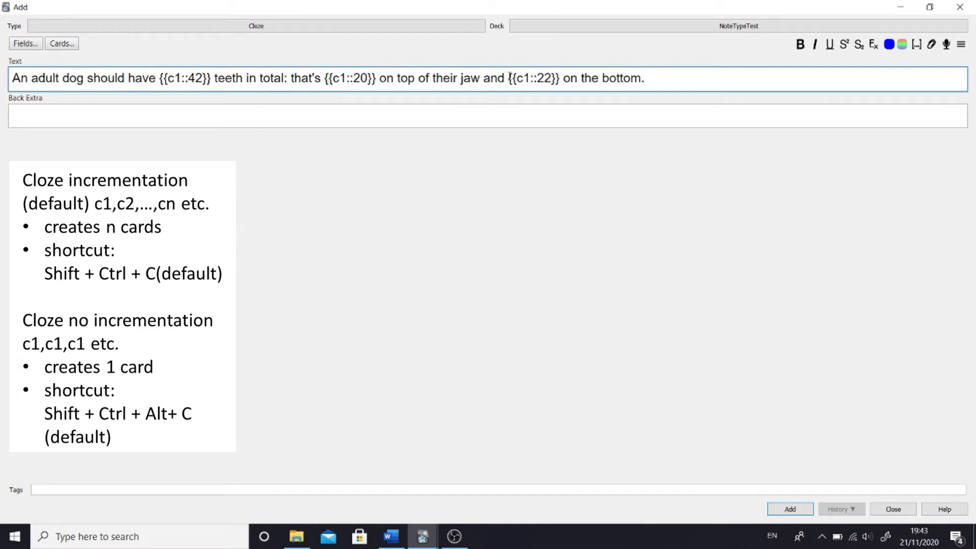
{"action": "key", "text": "ctrl+Return"}
{"action": "key", "text": "Escape"}
Preview the question and answer sides of the dog teeth cloze card from the card browser.
{"action": "left_click", "coordinate": [482, 42]}
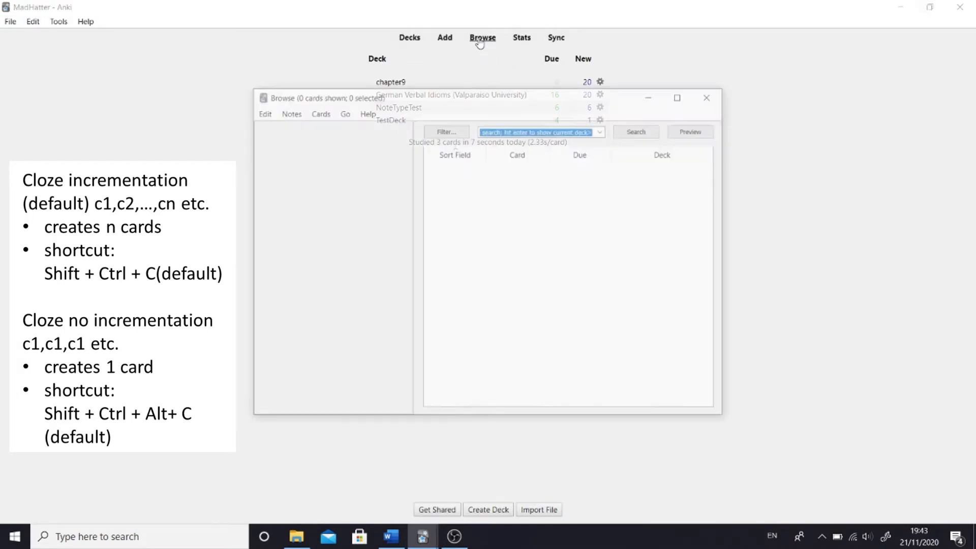
{"action": "left_click", "coordinate": [694, 130]}
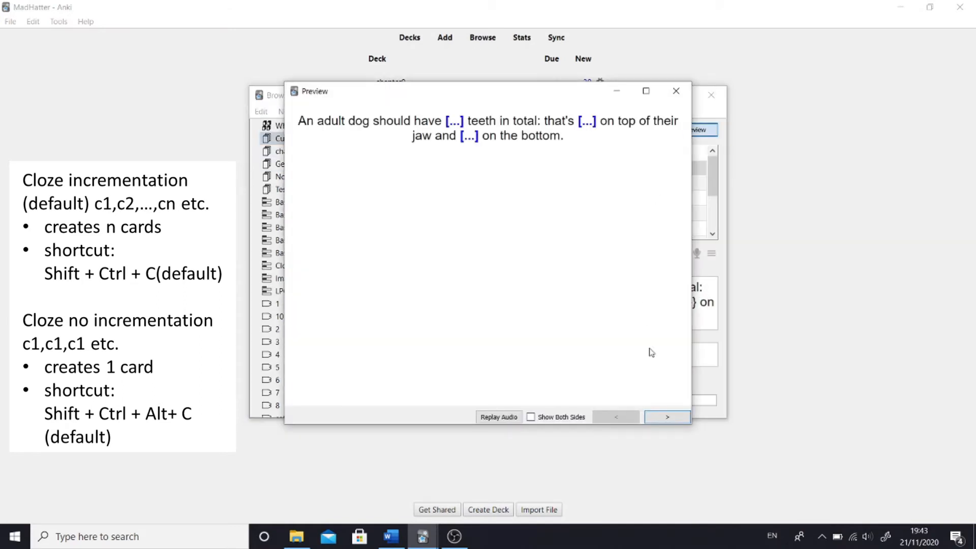
{"action": "left_click", "coordinate": [667, 418]}
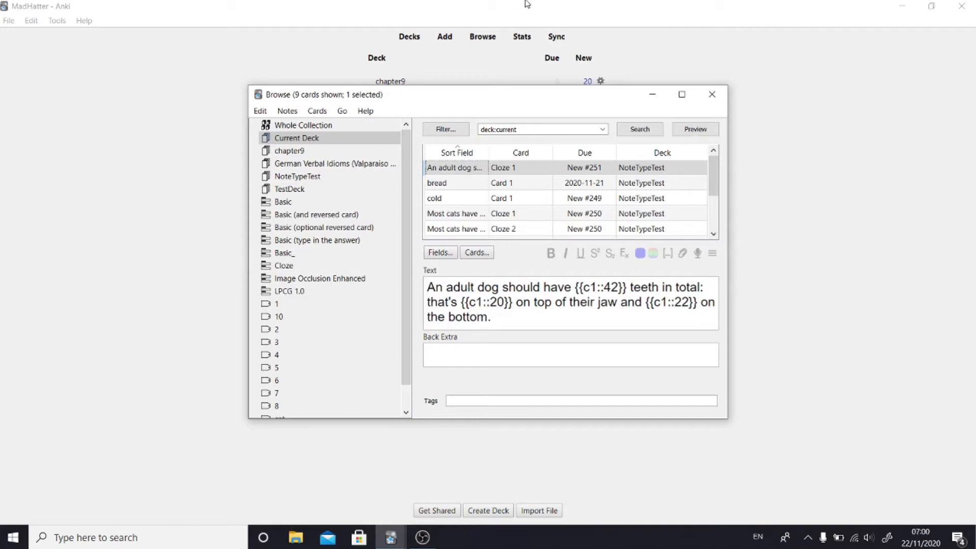
Add a field named Extra to the Basic note type used by the TestDeck cards and save the field list.
{"action": "left_click", "coordinate": [303, 192]}
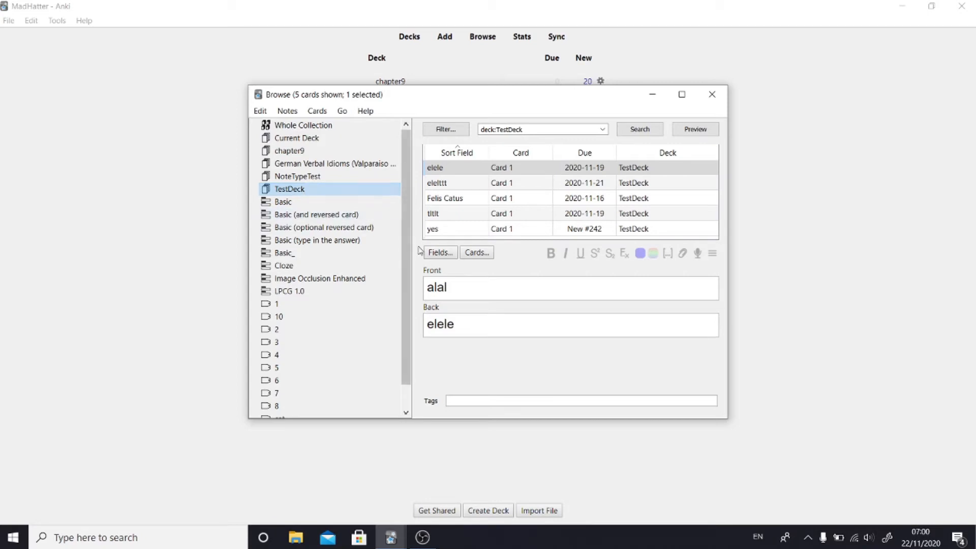
{"action": "left_click", "coordinate": [438, 253]}
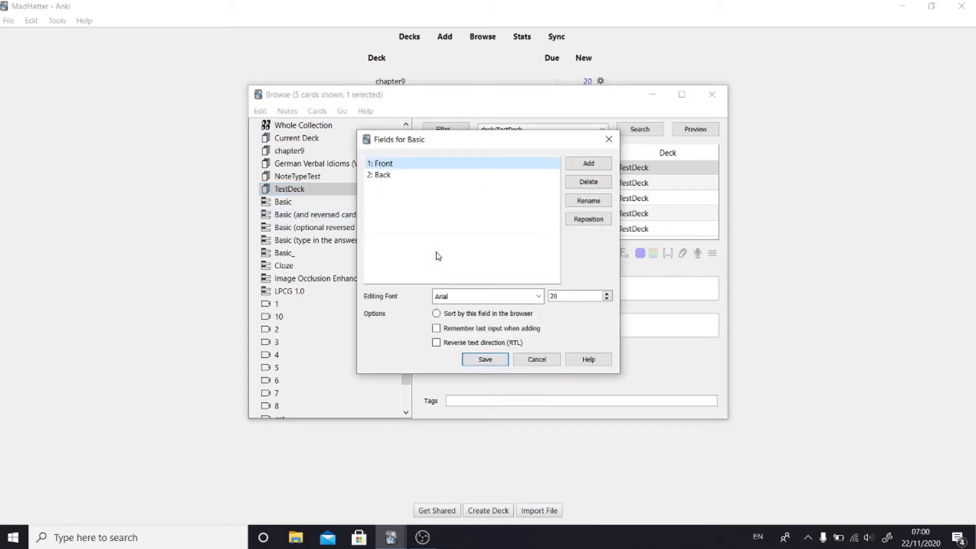
{"action": "left_click", "coordinate": [582, 164]}
{"action": "type", "text": "Extra"}
{"action": "key", "text": "Return"}
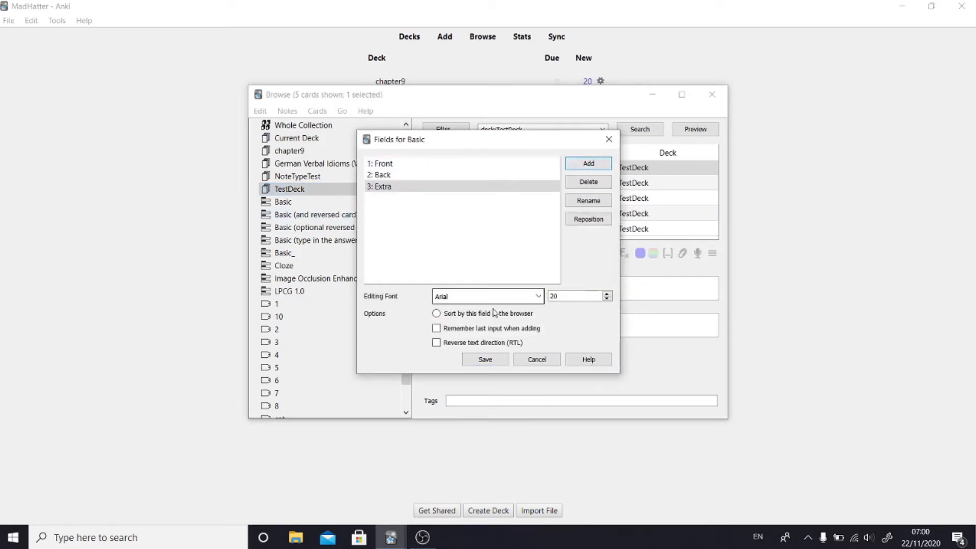
{"action": "left_click", "coordinate": [485, 359]}
Check the editor fields of the elelttt, Felis Catus and tltlt cards in TestDeck.
{"action": "left_click", "coordinate": [441, 184]}
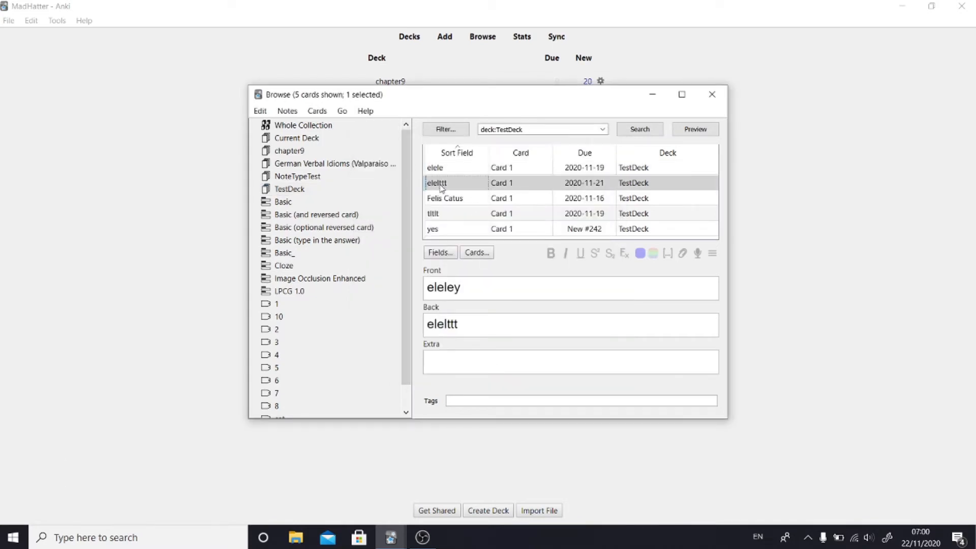
{"action": "left_click", "coordinate": [441, 198]}
{"action": "left_click", "coordinate": [440, 214]}
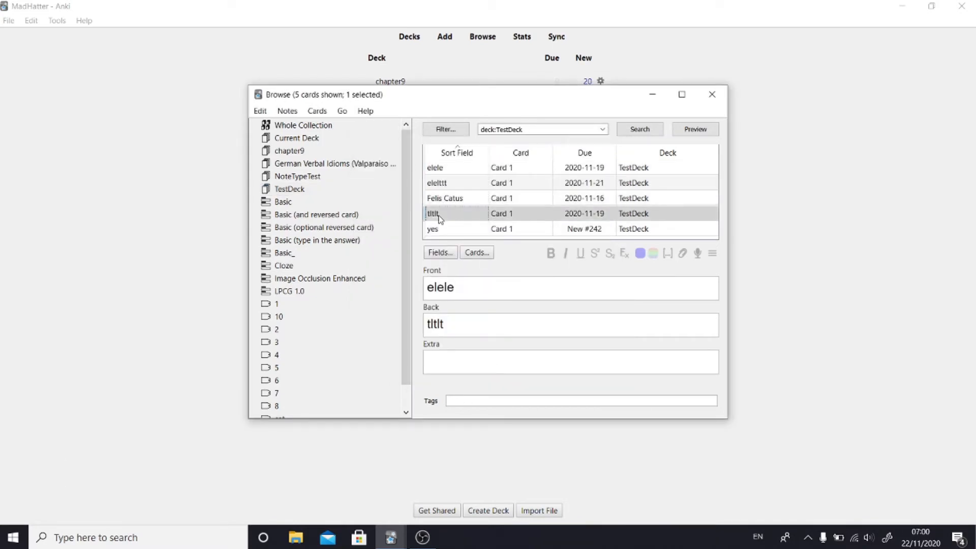
Delete the Extra field from the Basic note type, save the field list and close the card browser.
{"action": "left_click", "coordinate": [440, 252]}
{"action": "left_click", "coordinate": [394, 187]}
{"action": "left_click", "coordinate": [588, 183]}
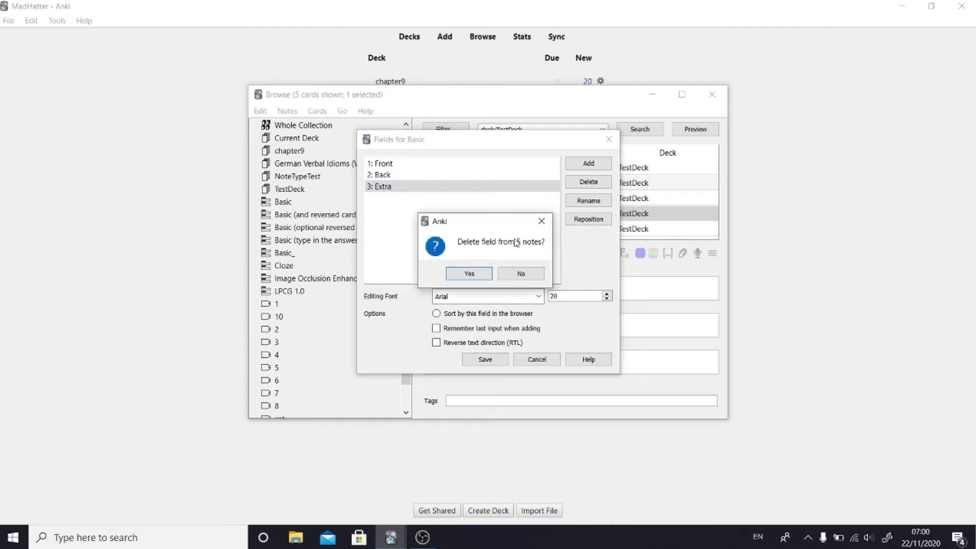
{"action": "left_click", "coordinate": [471, 273]}
{"action": "left_click", "coordinate": [488, 361]}
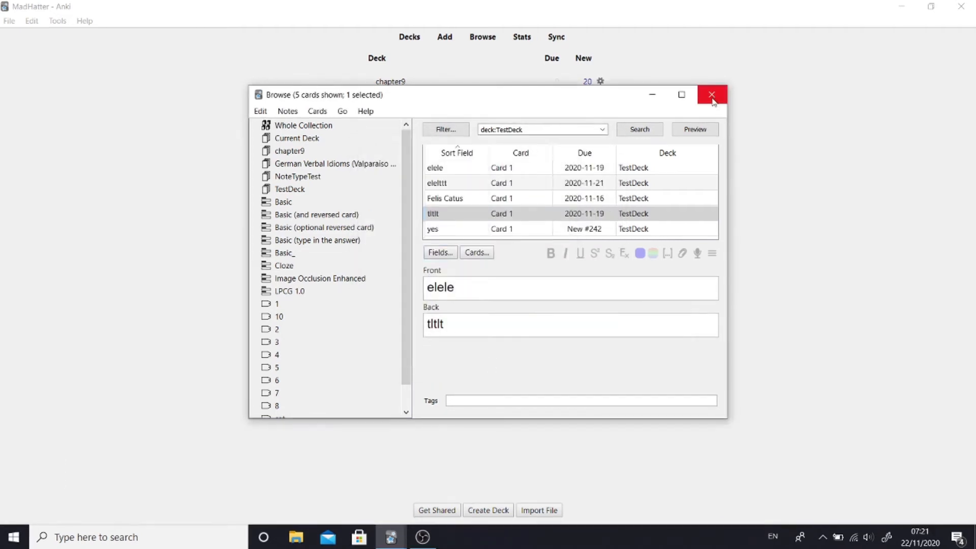
{"action": "left_click", "coordinate": [712, 94]}
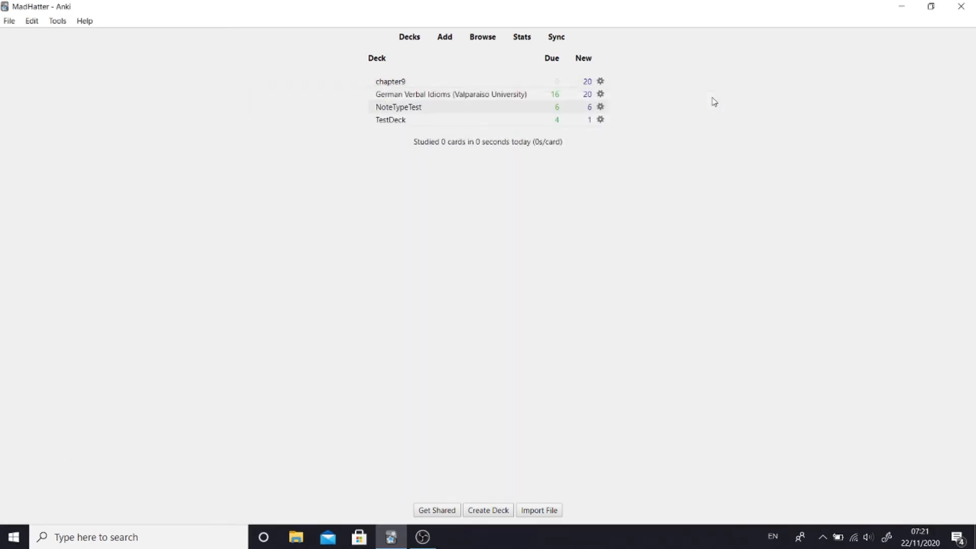
View the note type manager from the main window and close it.
{"action": "left_click", "coordinate": [57, 21]}
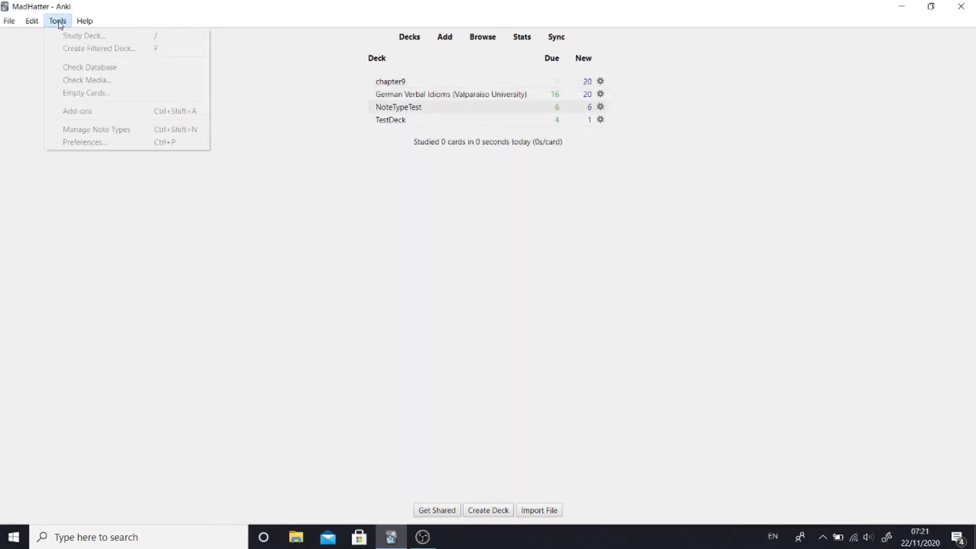
{"action": "left_click", "coordinate": [82, 129]}
{"action": "left_click", "coordinate": [598, 179]}
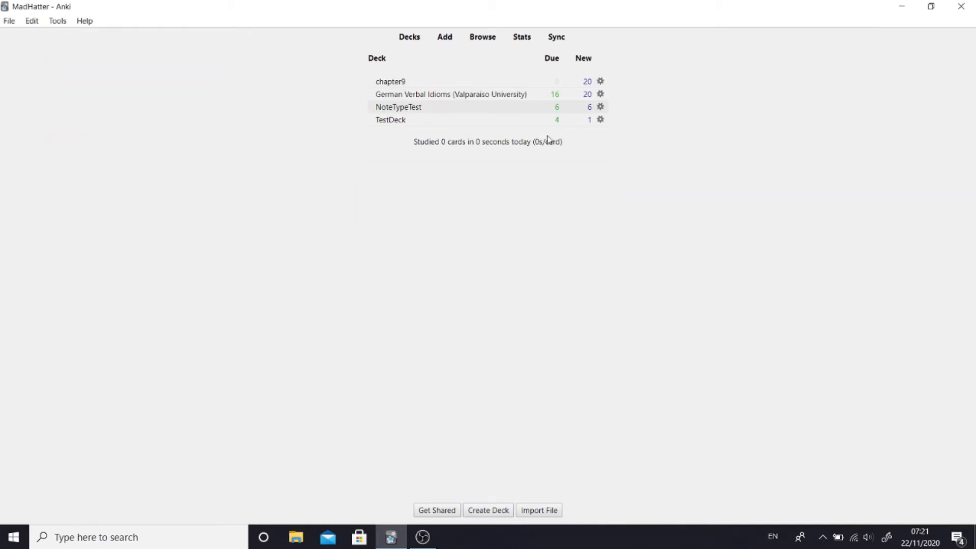
From a new note, create a note type based on Basic named Basic-Pic_Com_Ref and choose it for the note.
{"action": "left_click", "coordinate": [445, 38]}
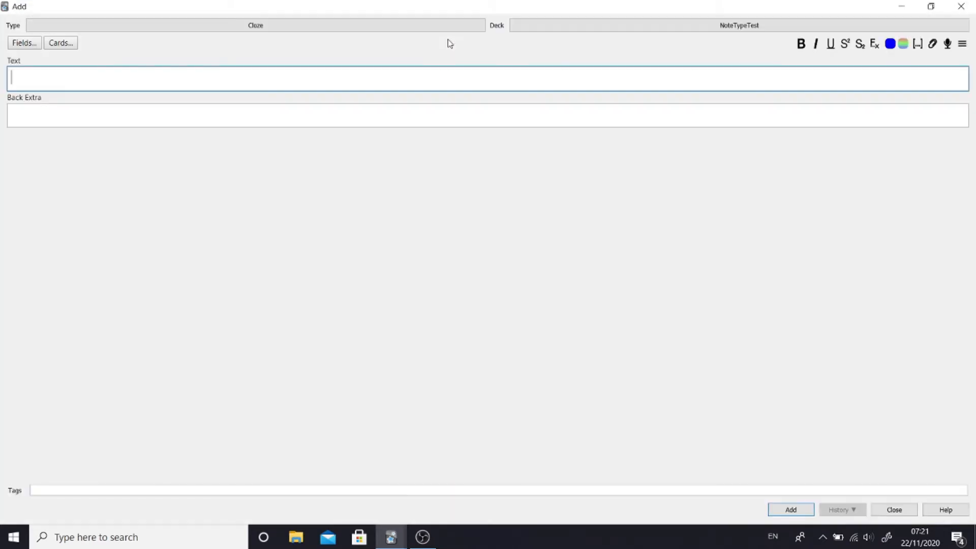
{"action": "left_click", "coordinate": [394, 25]}
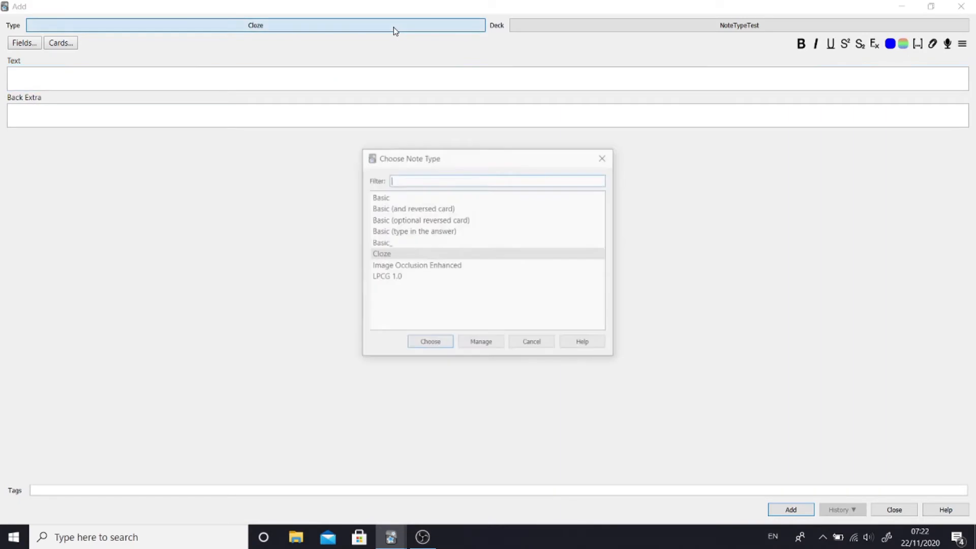
{"action": "left_click", "coordinate": [482, 344]}
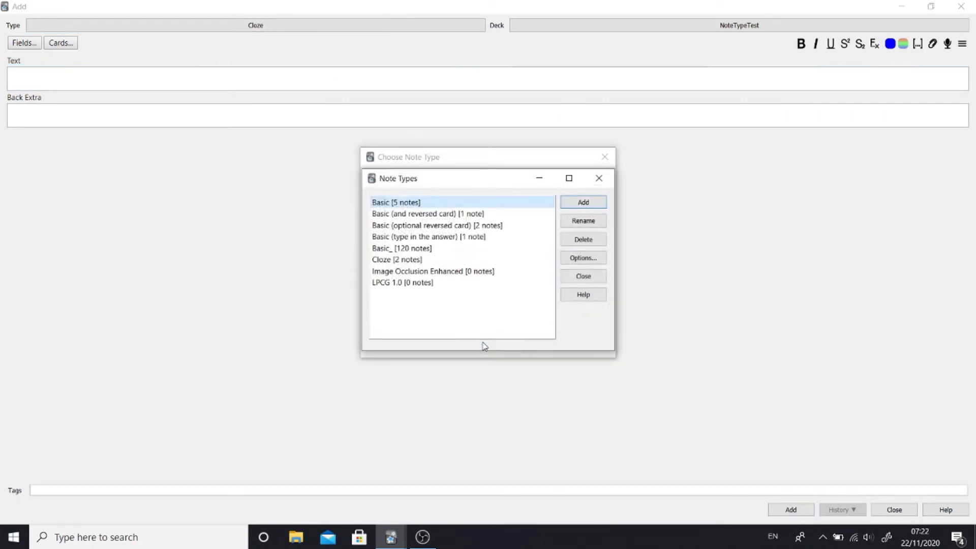
{"action": "left_click", "coordinate": [582, 203]}
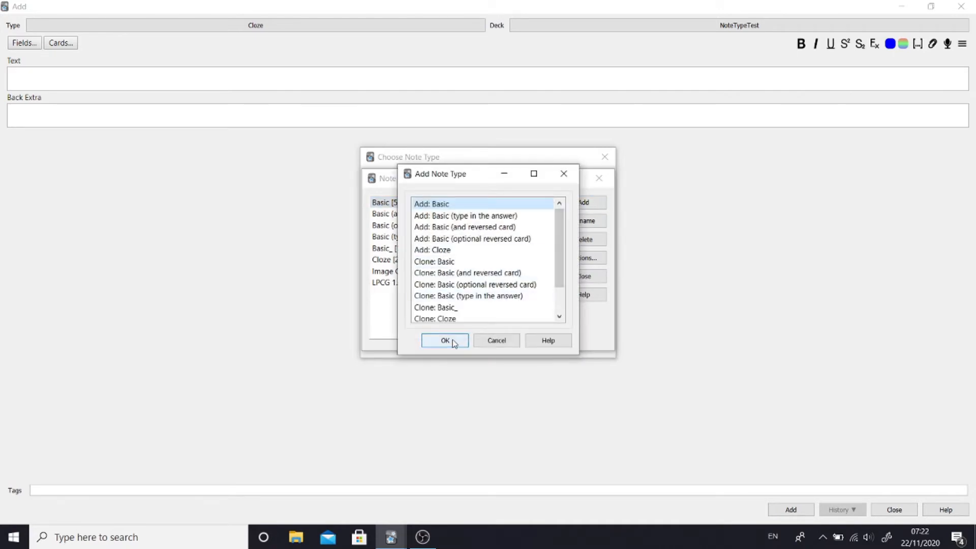
{"action": "left_click", "coordinate": [449, 341]}
{"action": "key", "text": "End"}
{"action": "type", "text": "-Pic_Co"}
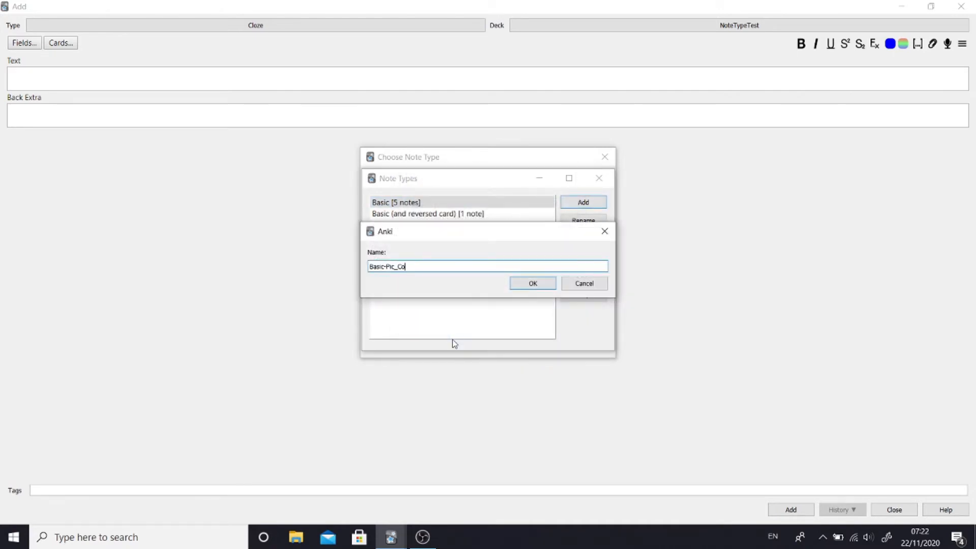
{"action": "type", "text": "m_Ref"}
{"action": "key", "text": "Return"}
{"action": "left_click", "coordinate": [599, 178]}
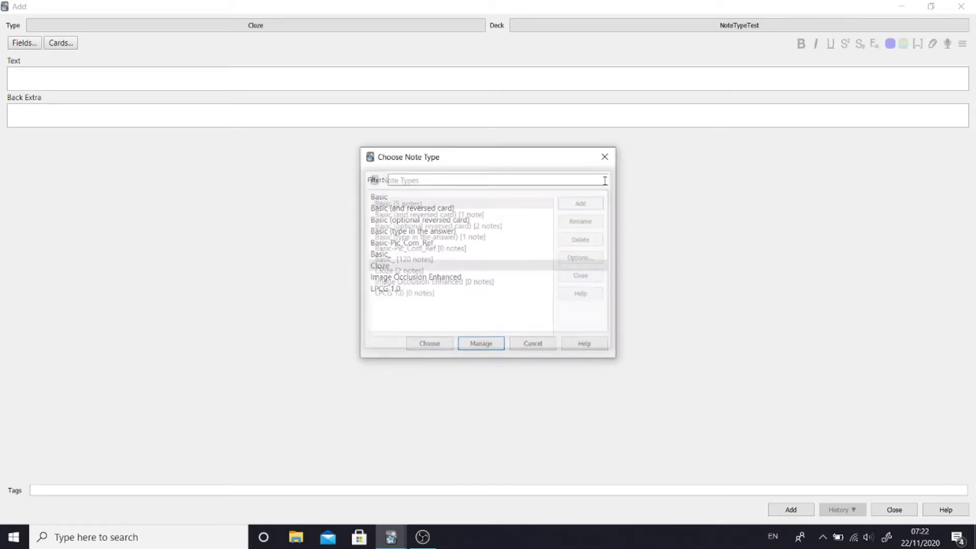
{"action": "left_click", "coordinate": [455, 244]}
{"action": "left_click", "coordinate": [444, 342]}
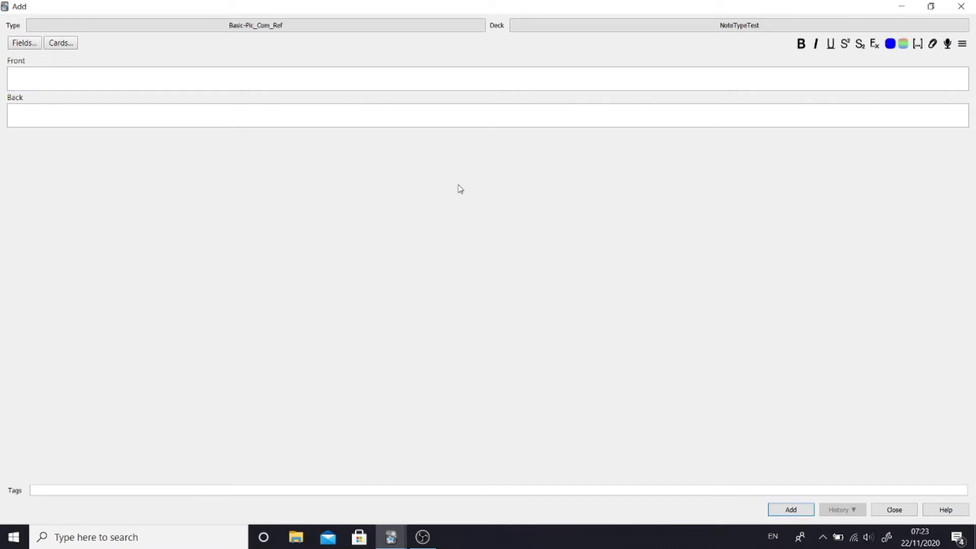
Rename the Front field of Basic-Pic_Com_Ref to Question and the Back field to Answer.
{"action": "left_click", "coordinate": [24, 43]}
{"action": "left_click", "coordinate": [589, 208]}
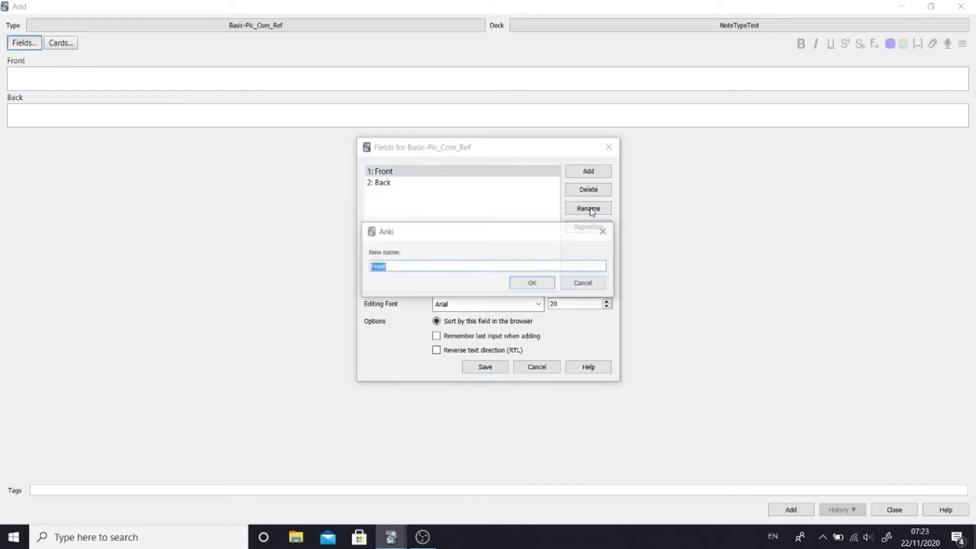
{"action": "type", "text": "Question"}
{"action": "key", "text": "Return"}
{"action": "left_click", "coordinate": [421, 187]}
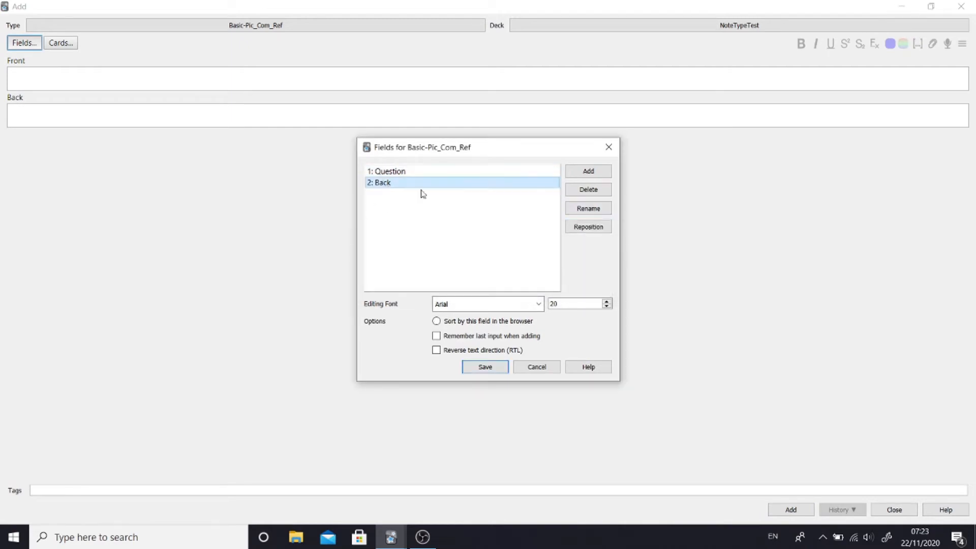
{"action": "left_click", "coordinate": [588, 208]}
{"action": "type", "text": "Answer"}
{"action": "key", "text": "Return"}
Add the fields Picture, Comments and References to the note type and save the field list.
{"action": "left_click", "coordinate": [588, 171]}
{"action": "type", "text": "Pictu"}
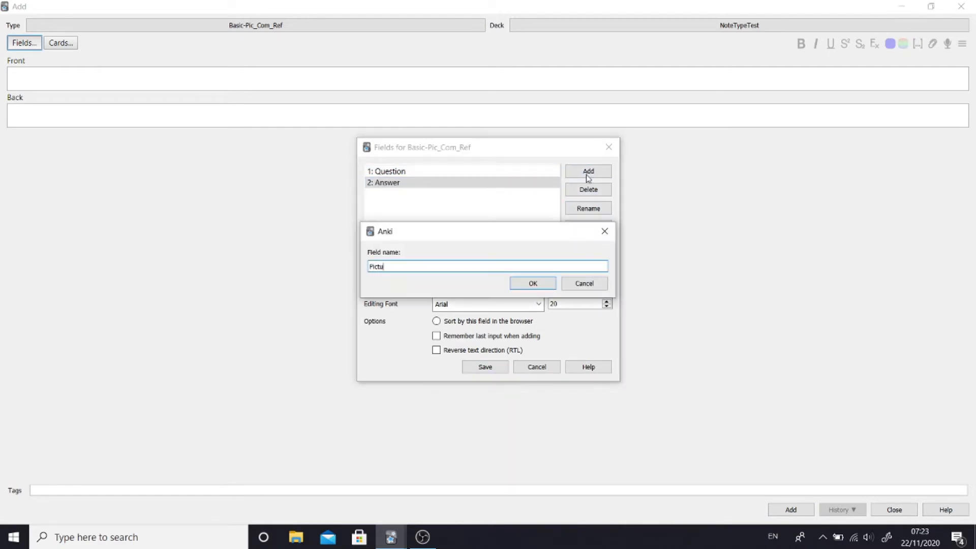
{"action": "type", "text": "re"}
{"action": "key", "text": "Return"}
{"action": "left_click", "coordinate": [597, 174]}
{"action": "type", "text": "Comments"}
{"action": "key", "text": "Return"}
{"action": "left_click", "coordinate": [599, 174]}
{"action": "type", "text": "Re"}
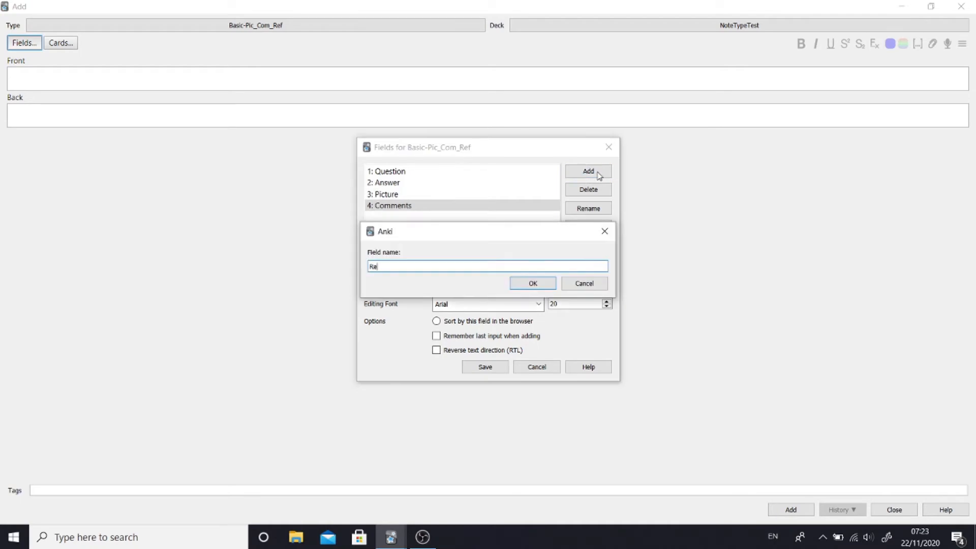
{"action": "type", "text": "ferences"}
{"action": "key", "text": "Return"}
{"action": "left_click", "coordinate": [485, 367]}
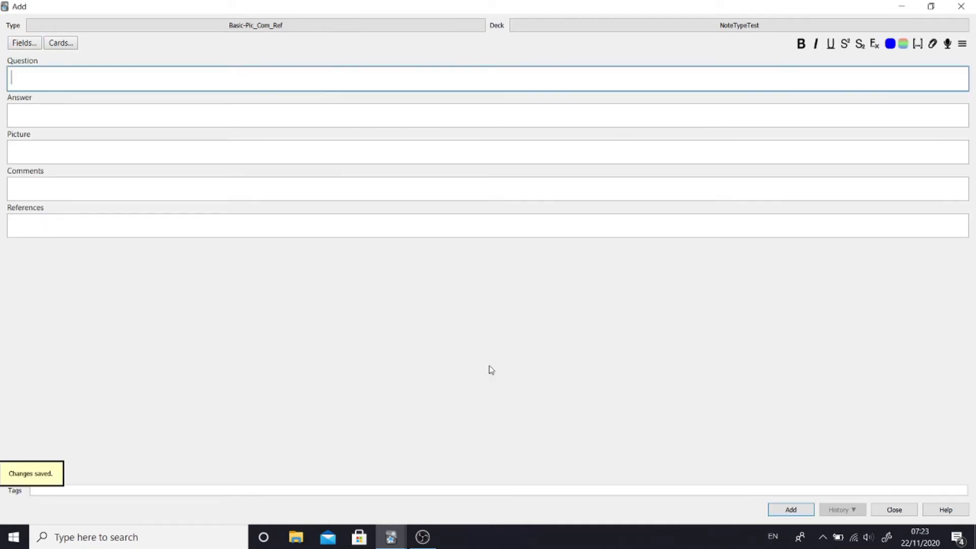
Fill the five note fields with "This is a question", "This is an answer", "This is a picture", "This is a comment" and "This is a reference".
{"action": "type", "text": "This is "}
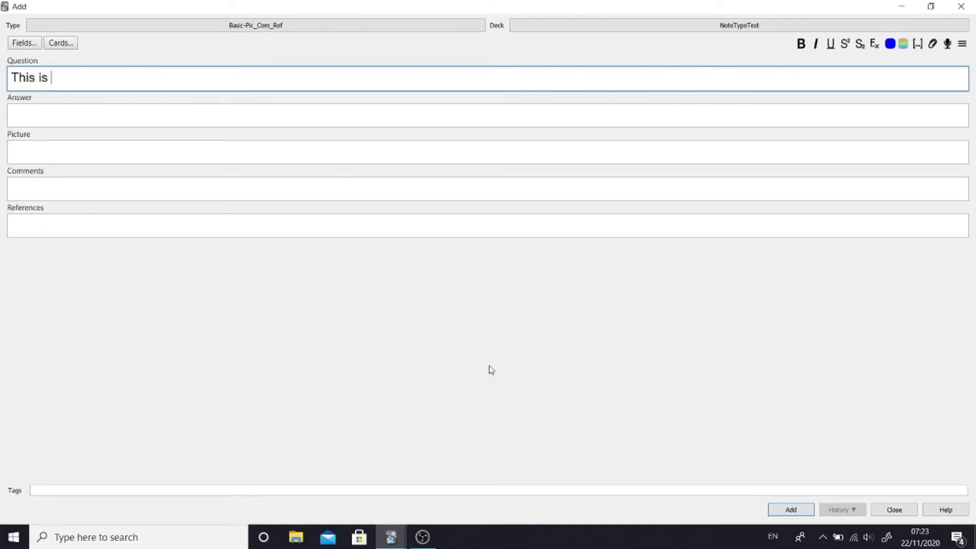
{"action": "type", "text": "a question"}
{"action": "left_click", "coordinate": [293, 121]}
{"action": "type", "text": "This is an answer"}
{"action": "key", "text": "Tab"}
{"action": "type", "text": "This is a"}
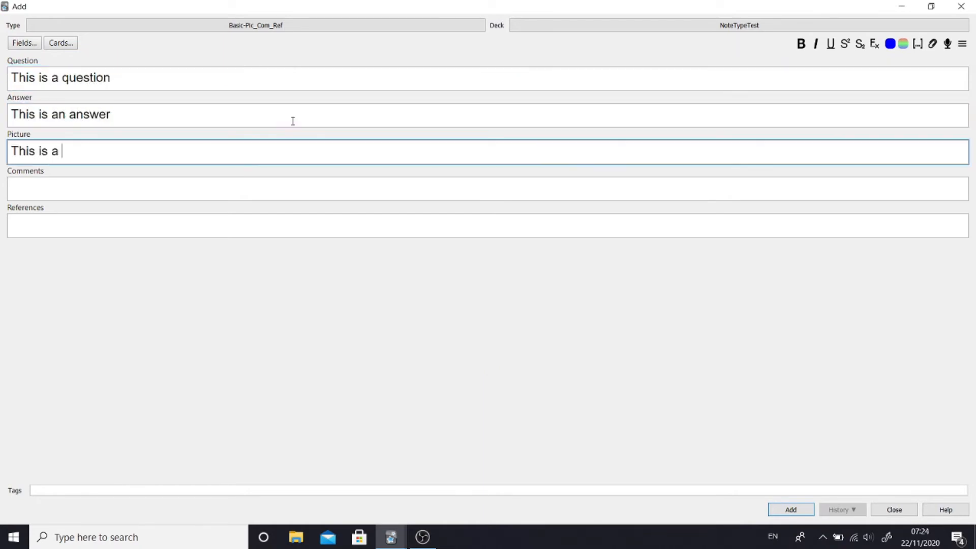
{"action": "type", "text": " picture"}
{"action": "key", "text": "Tab"}
{"action": "type", "text": "This is a comment"}
{"action": "key", "text": "Tab"}
{"action": "type", "text": "T"}
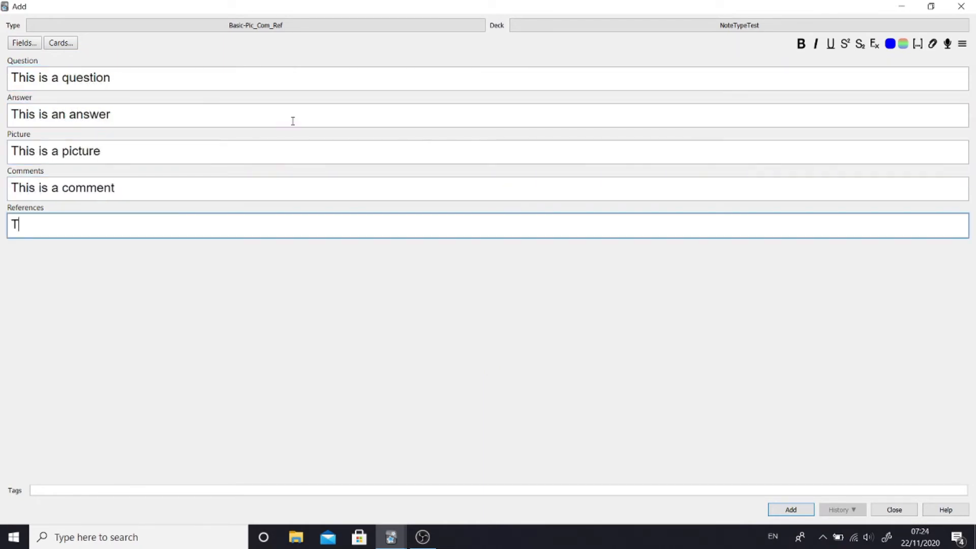
{"action": "type", "text": "his is a reference"}
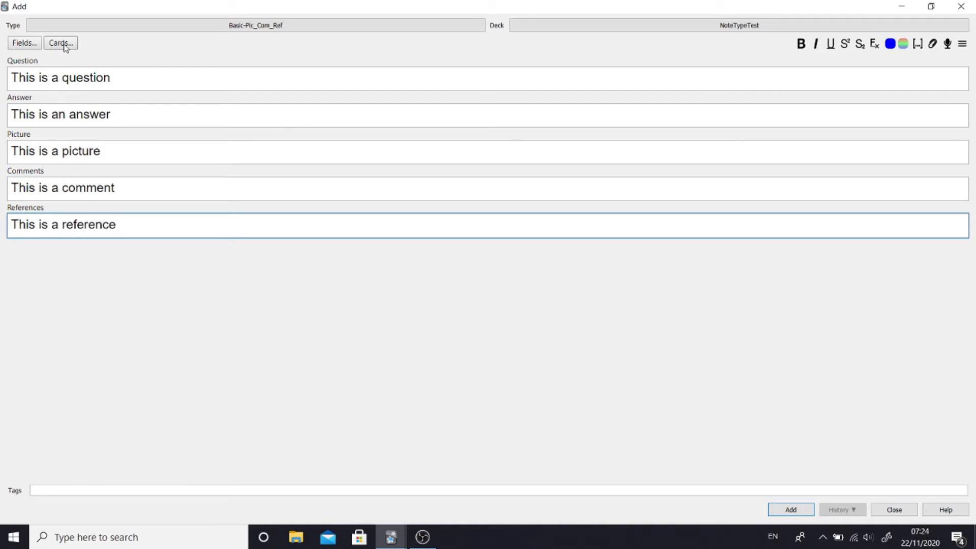
With the card's back side previewed, insert {{Picture}} on a line below {{Answer}} in the back template of Basic-Pic_Com_Ref.
{"action": "left_click", "coordinate": [65, 45]}
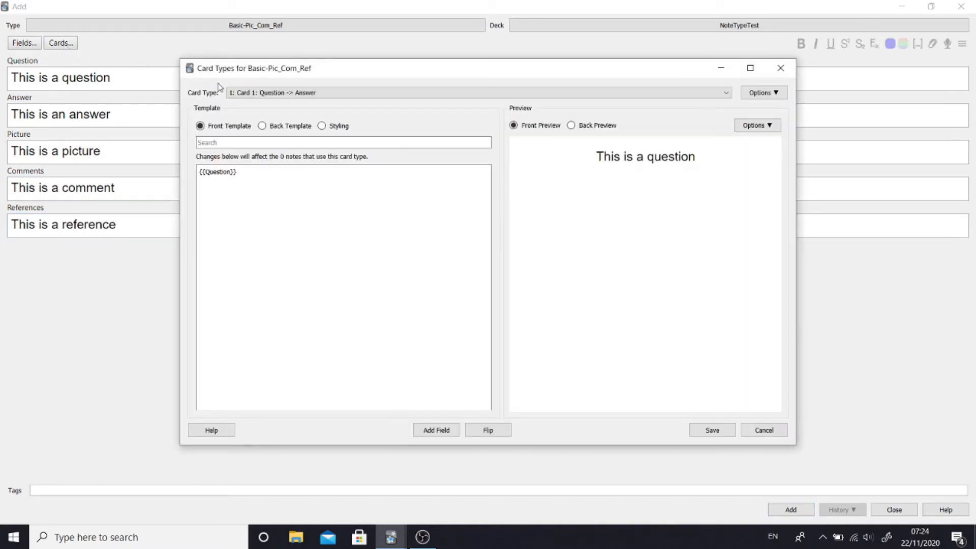
{"action": "left_click", "coordinate": [572, 125]}
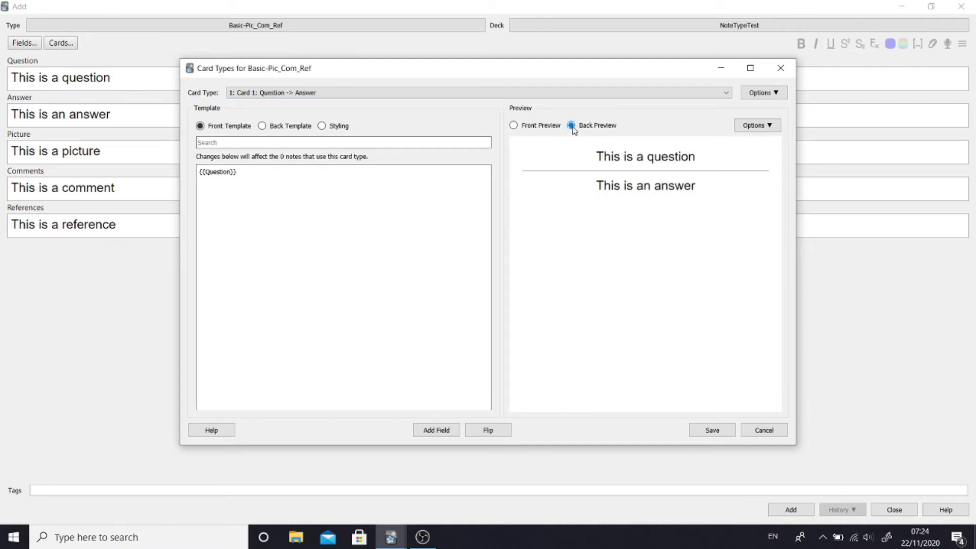
{"action": "left_click", "coordinate": [262, 127]}
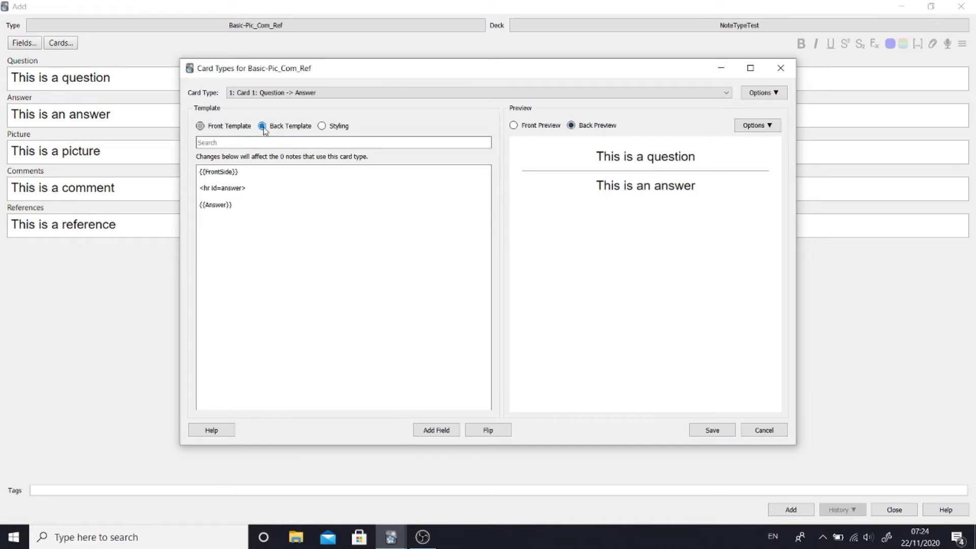
{"action": "left_click", "coordinate": [250, 204]}
{"action": "key", "text": "Return"}
{"action": "type", "text": "{{Picture}}"}
{"action": "key", "text": "Return"}
Add {{Comments}} and {{References}} on separate lines below {{Picture}} in the back template.
{"action": "type", "text": "{{}}"}
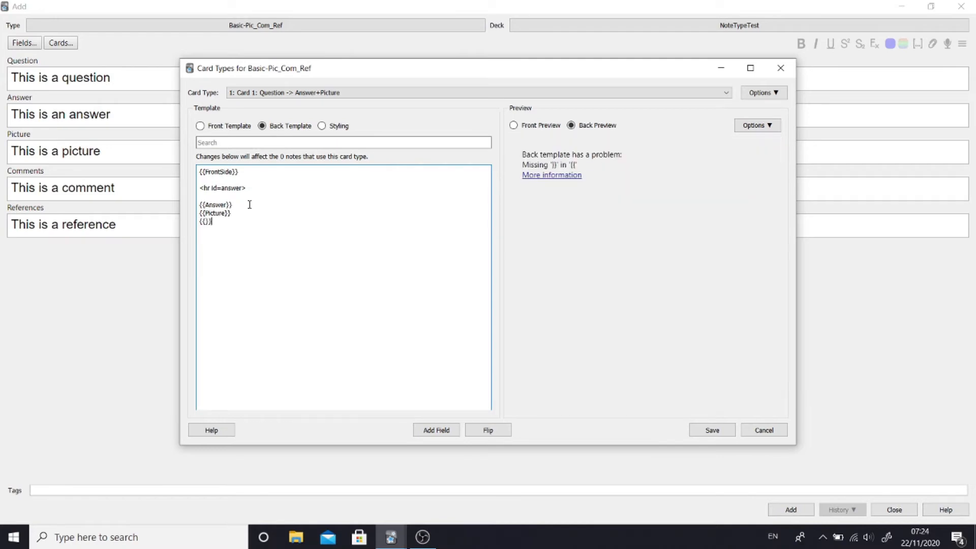
{"action": "key", "text": "Left"}
{"action": "key", "text": "Left"}
{"action": "type", "text": "Comments"}
{"action": "key", "text": "End"}
{"action": "key", "text": "Return"}
{"action": "type", "text": "{{}}"}
{"action": "key", "text": "Left"}
{"action": "key", "text": "Left"}
{"action": "type", "text": "Re"}
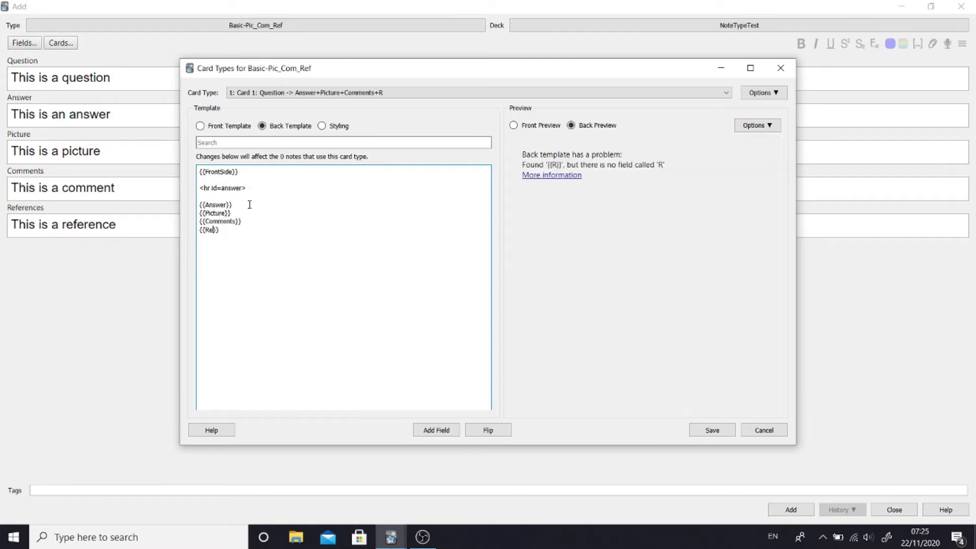
{"action": "type", "text": "ferences"}
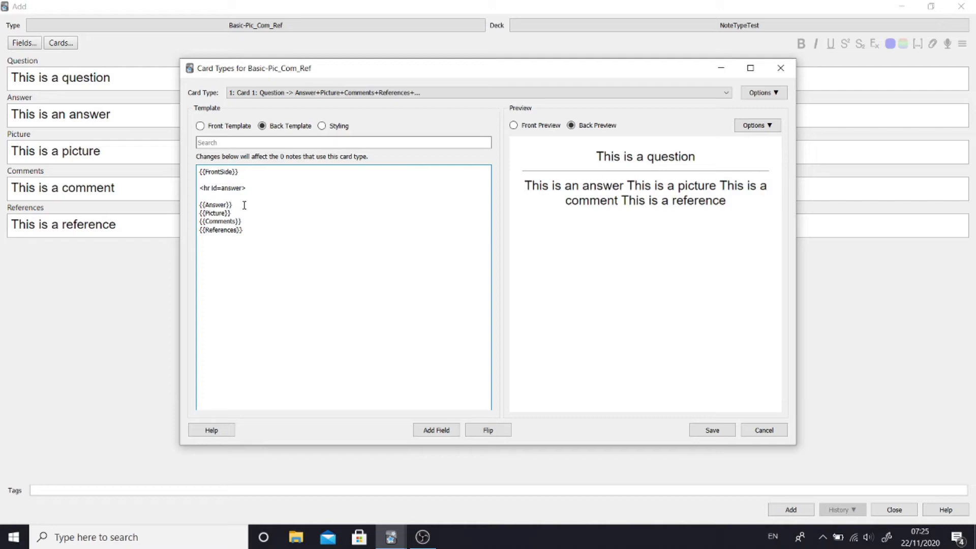
Append <br> to the {{Answer}}, {{Picture}} and {{Comments}} lines so each field starts on its own line.
{"action": "type", "text": "<>"}
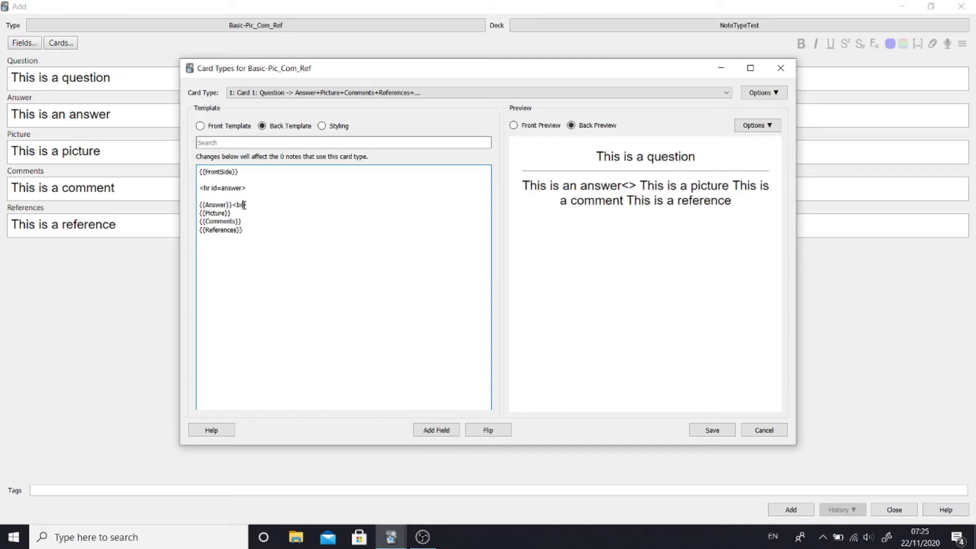
{"action": "left_click", "coordinate": [236, 214]}
{"action": "type", "text": "<br>"}
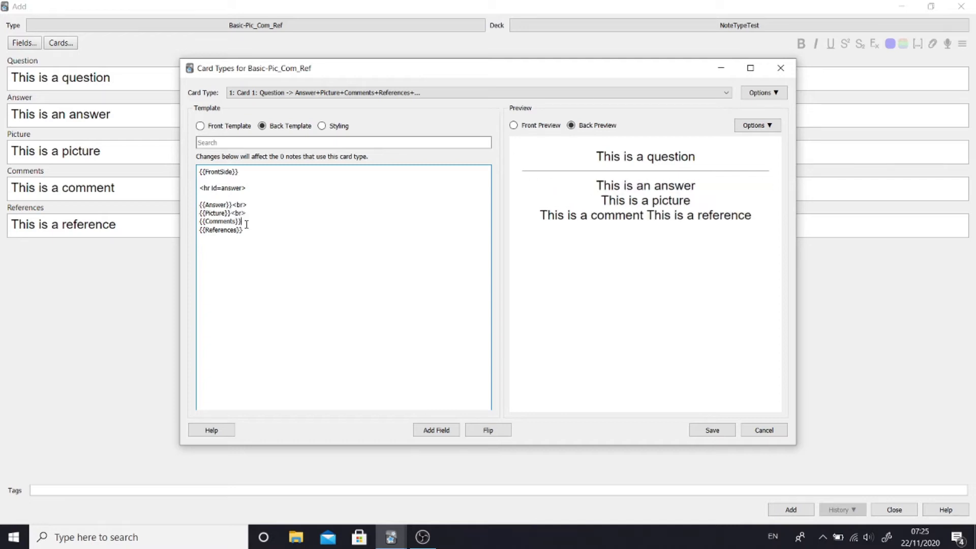
{"action": "type", "text": "<br>"}
{"action": "left_click", "coordinate": [248, 235]}
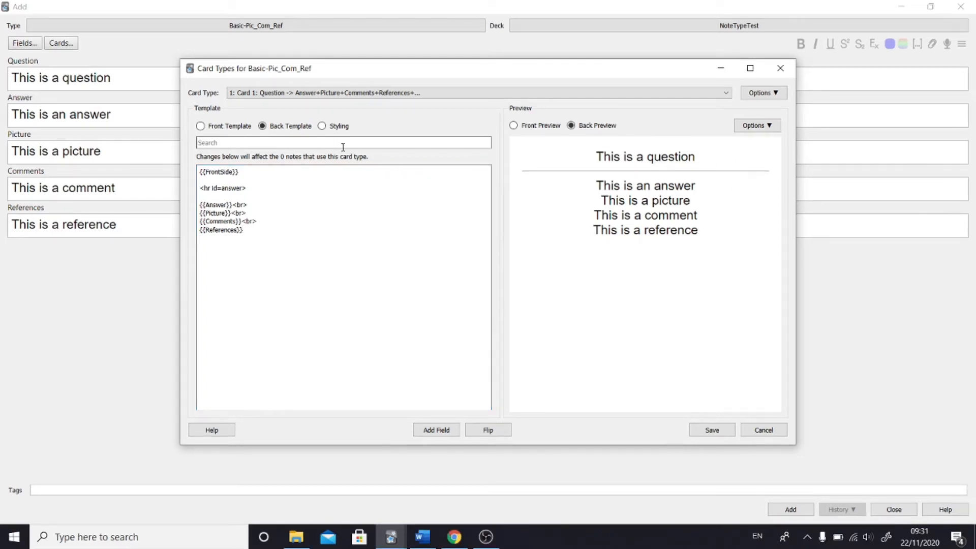
Set the font size to 30px in the card styling of Basic-Pic_Com_Ref.
{"action": "left_click", "coordinate": [323, 127]}
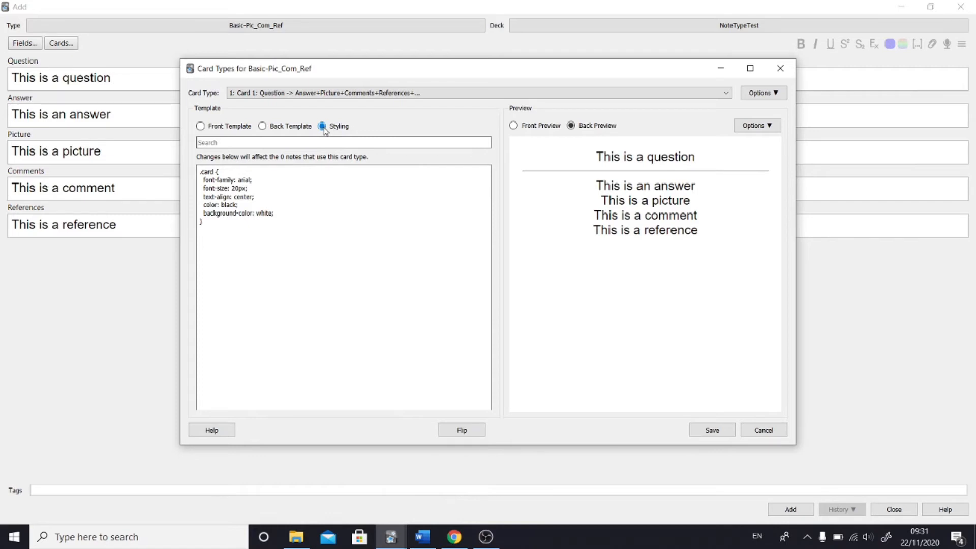
{"action": "left_click", "coordinate": [235, 188]}
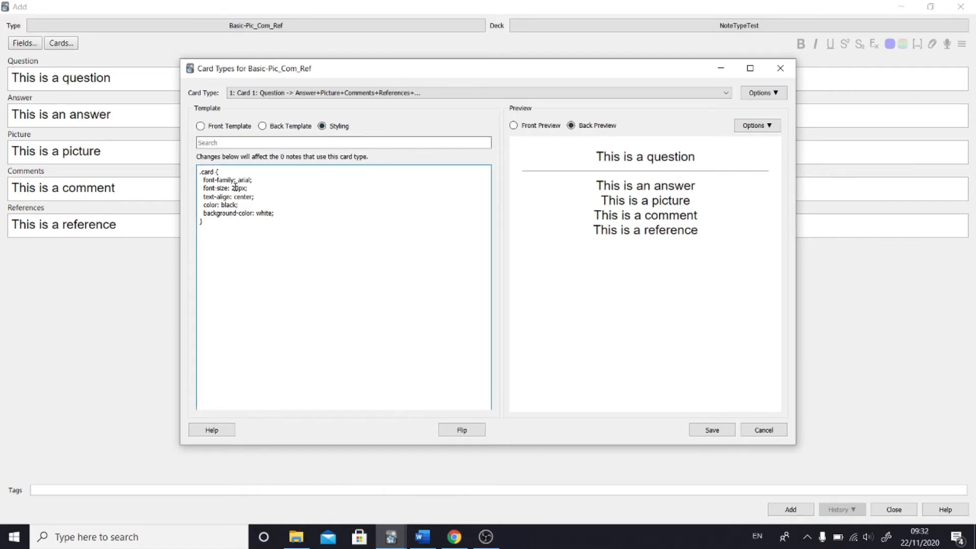
{"action": "key", "text": "BackSpace"}
{"action": "type", "text": "3"}
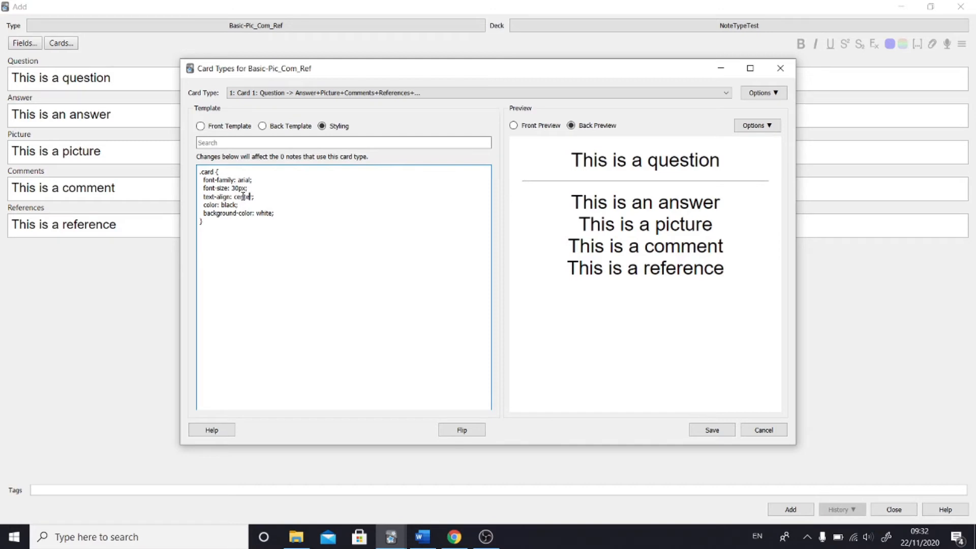
Try left text alignment in the card styling and restore it to center.
{"action": "key", "text": "BackSpace"}
{"action": "type", "text": "left"}
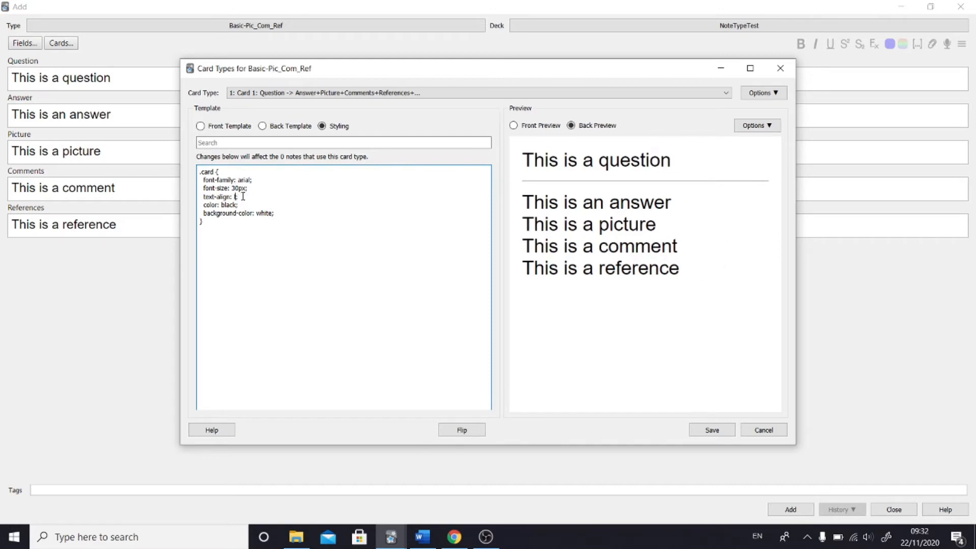
{"action": "key", "text": "BackSpace"}
{"action": "key", "text": "BackSpace"}
{"action": "key", "text": "BackSpace"}
{"action": "key", "text": "BackSpace"}
{"action": "type", "text": "center"}
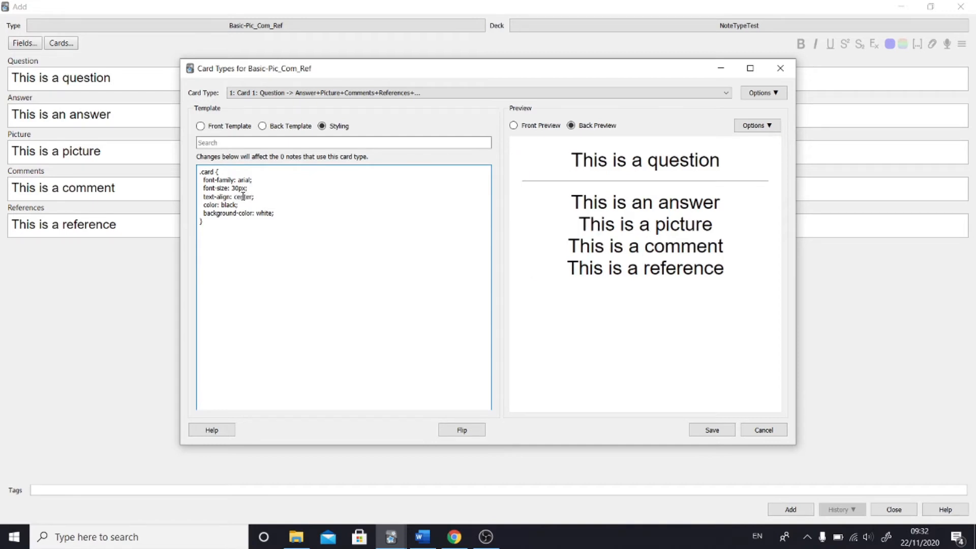
Set the card's text color to blue and its background color to yellow in the styling.
{"action": "left_click", "coordinate": [273, 213]}
{"action": "key", "text": "BackSpace"}
{"action": "key", "text": "BackSpace"}
{"action": "key", "text": "BackSpace"}
{"action": "key", "text": "BackSpace"}
{"action": "key", "text": "BackSpace"}
{"action": "type", "text": "yellow"}
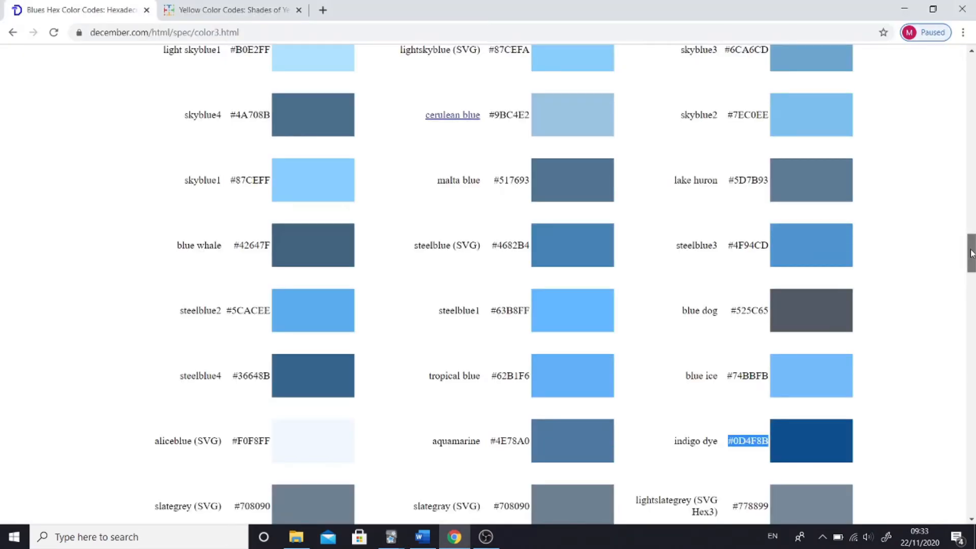
Look through the hex color charts in Chrome and set the card's background color to #fcffa4 in Anki.
{"action": "left_click_drag", "start_coordinate": [971, 253], "coordinate": [971, 208]}
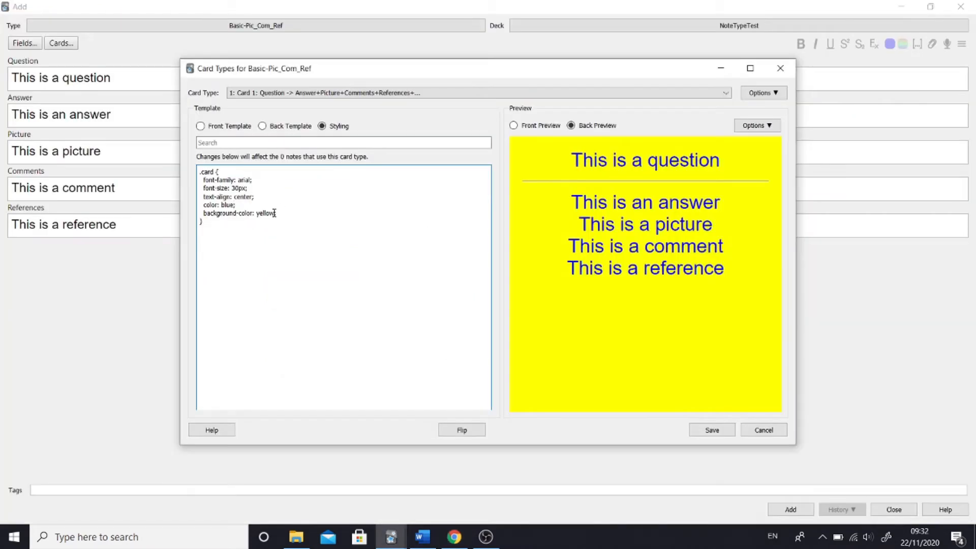
{"action": "key", "text": "BackSpace"}
{"action": "key", "text": "BackSpace"}
{"action": "key", "text": "BackSpace"}
{"action": "key", "text": "BackSpace"}
{"action": "key", "text": "BackSpace"}
{"action": "key", "text": "BackSpace"}
{"action": "type", "text": "#fcffa4"}
Set the card's text color to #0D4F8B, save the card type and add the note to NoteTypeTest.
{"action": "left_click", "coordinate": [232, 205]}
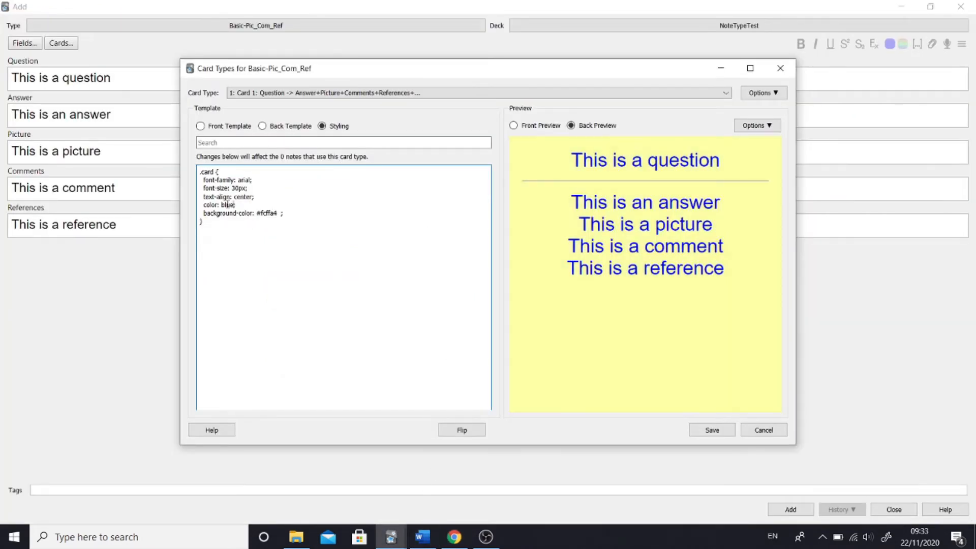
{"action": "key", "text": "BackSpace"}
{"action": "key", "text": "BackSpace"}
{"action": "key", "text": "BackSpace"}
{"action": "key", "text": "BackSpace"}
{"action": "type", "text": "#0D4F8B"}
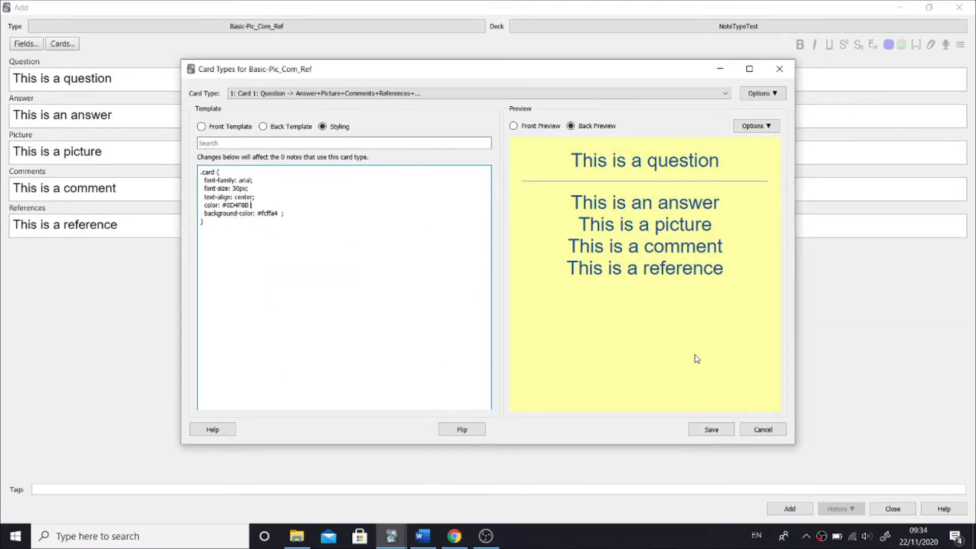
{"action": "left_click", "coordinate": [712, 430]}
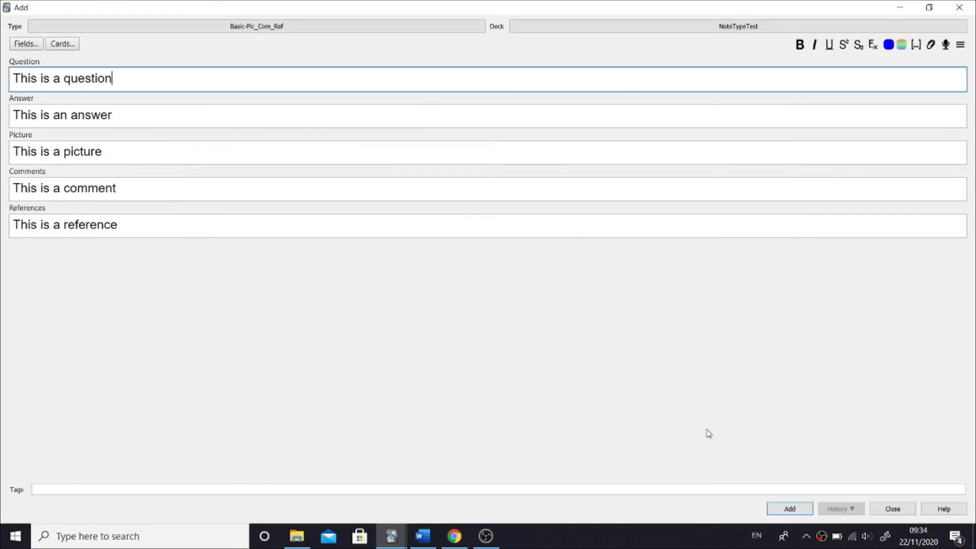
{"action": "left_click", "coordinate": [783, 508]}
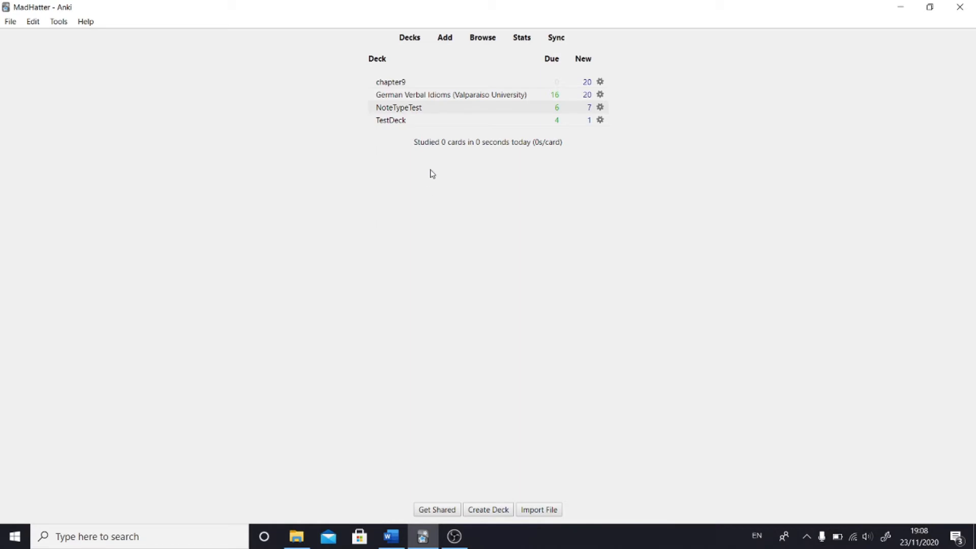
From a new note, create a note type based on Add: Basic and name it Basic-TypeIn_fromScratch.
{"action": "left_click", "coordinate": [445, 38]}
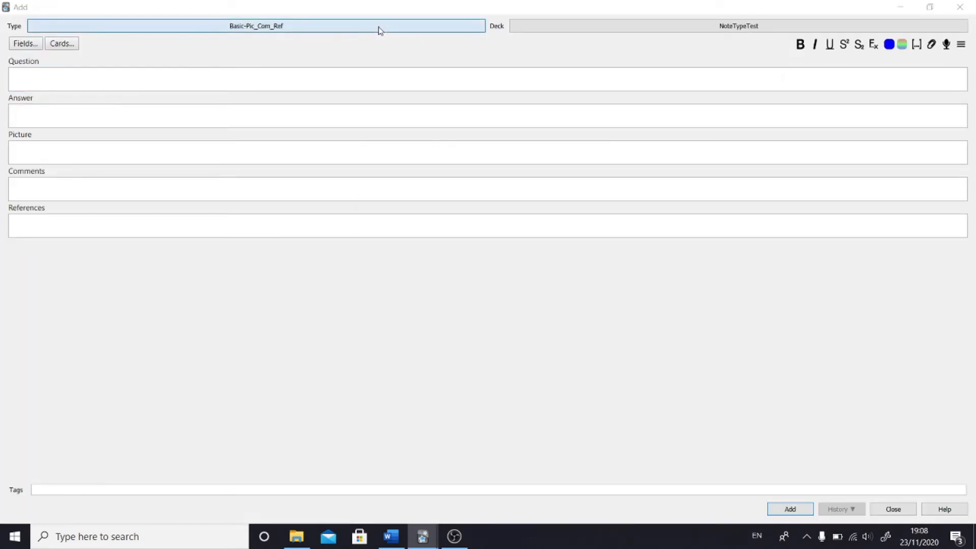
{"action": "left_click", "coordinate": [379, 30]}
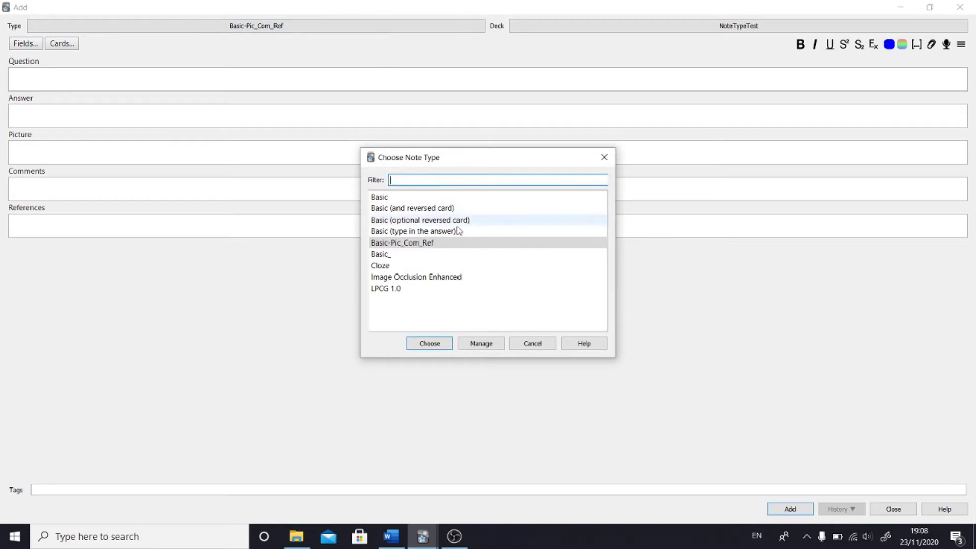
{"action": "left_click", "coordinate": [480, 343]}
{"action": "left_click", "coordinate": [587, 204]}
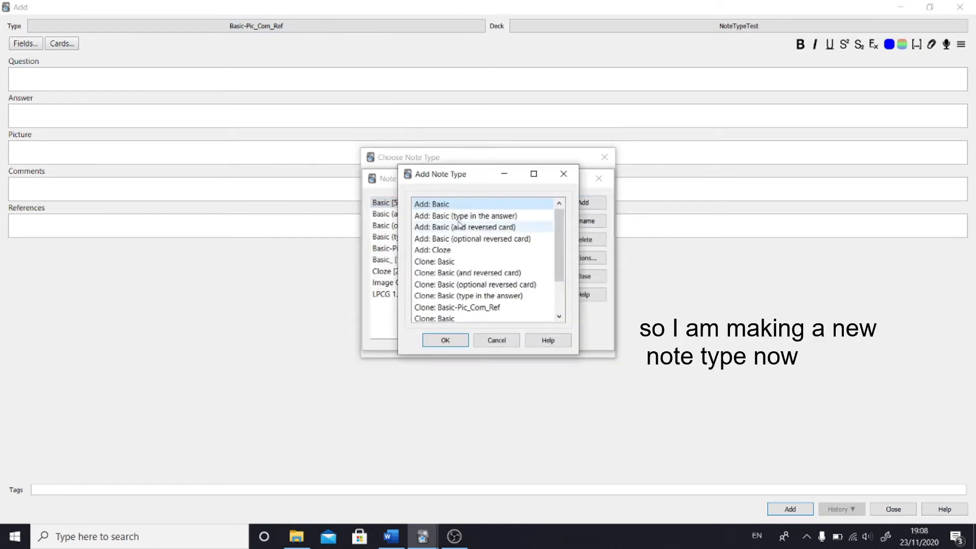
{"action": "left_click", "coordinate": [445, 340]}
{"action": "type", "text": "Basic-TypeIn_fromScratch"}
{"action": "key", "text": "Return"}
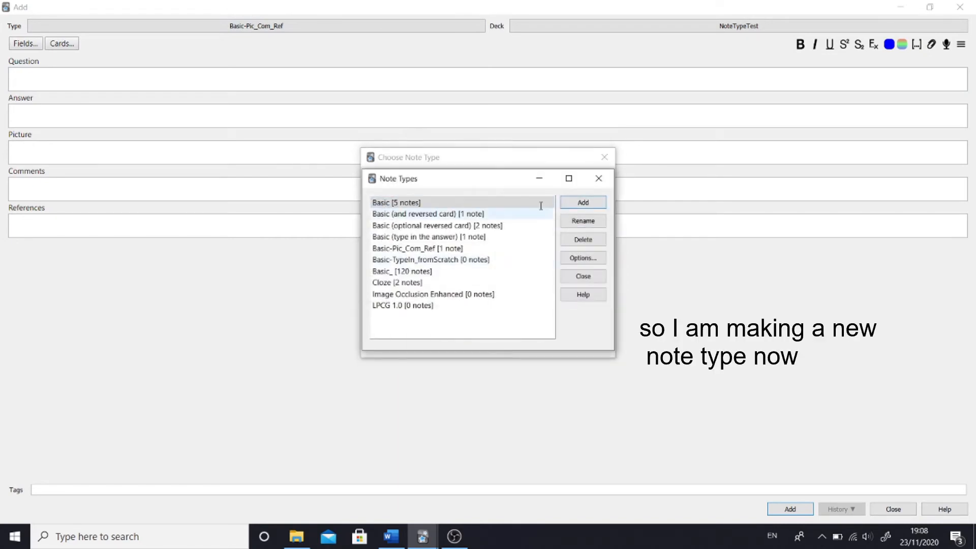
{"action": "left_click", "coordinate": [598, 178]}
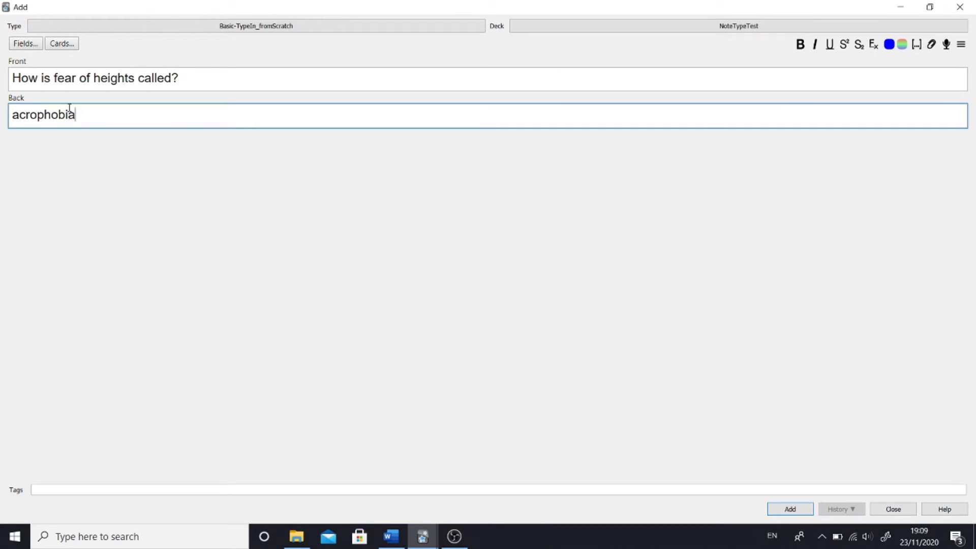
Change {{Back}} to {{type:Back}} in the back template of Basic-TypeIn_fromScratch.
{"action": "left_click", "coordinate": [62, 44]}
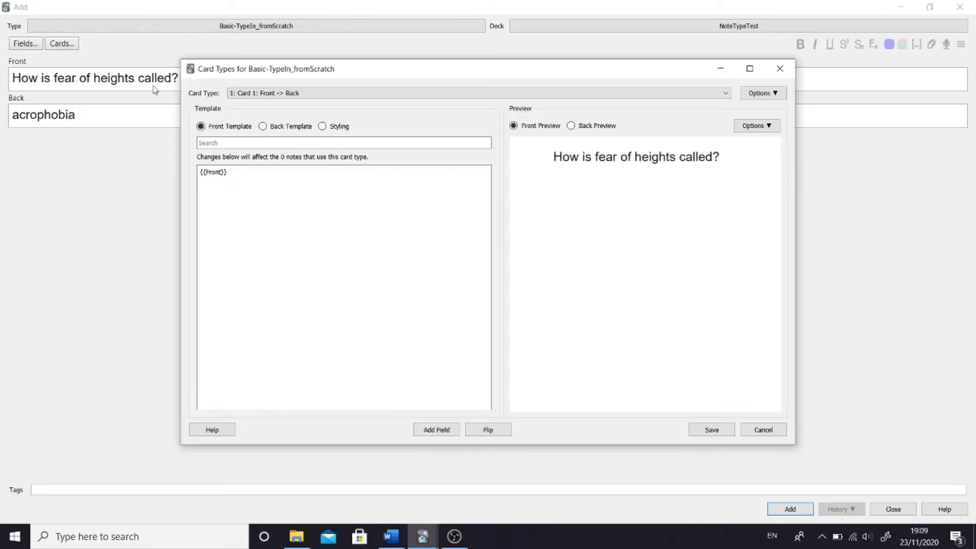
{"action": "left_click", "coordinate": [262, 126]}
{"action": "left_click", "coordinate": [206, 205]}
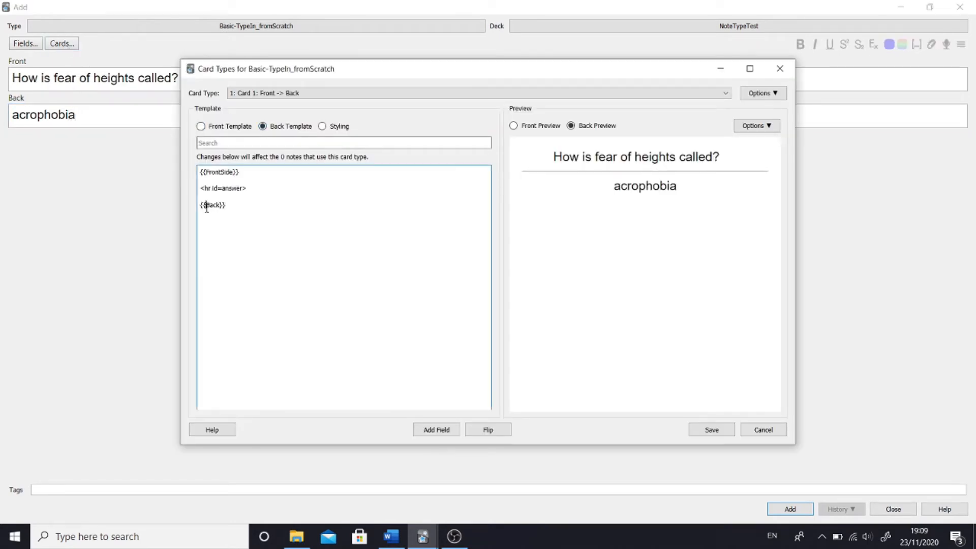
{"action": "type", "text": "type:"}
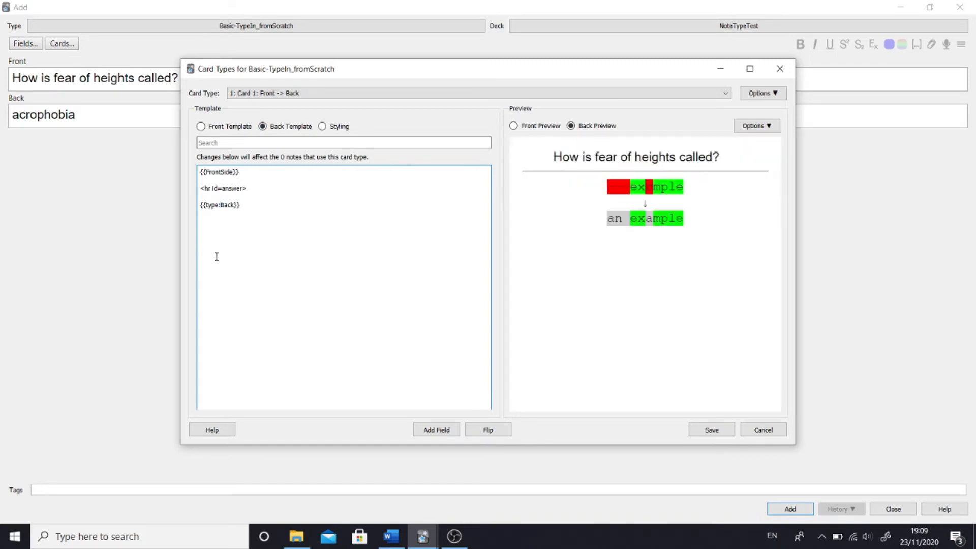
Move {{type:Back}} from the back template to a line below {{Front}} in the front template and save the card type.
{"action": "left_click_drag", "start_coordinate": [249, 207], "coordinate": [190, 210]}
{"action": "key", "text": "ctrl+x"}
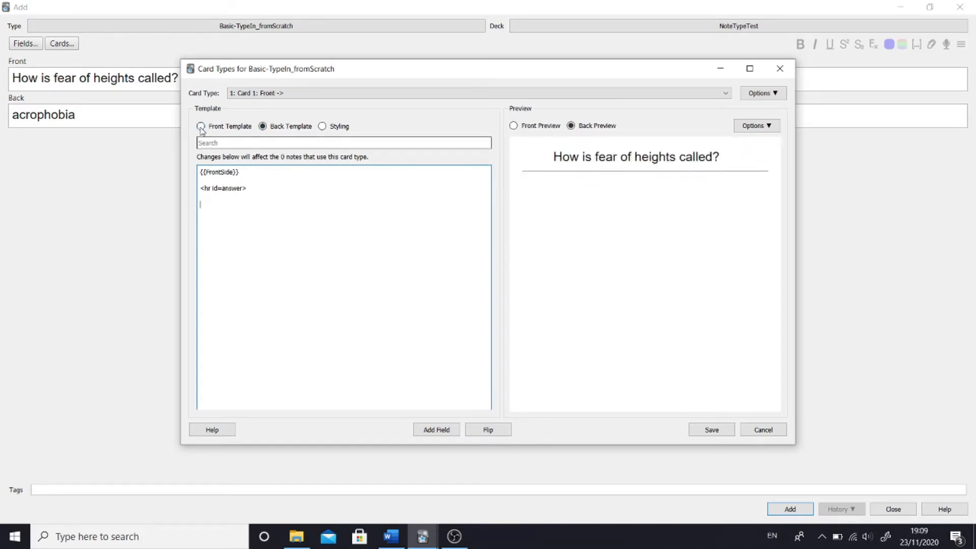
{"action": "left_click", "coordinate": [200, 127]}
{"action": "left_click", "coordinate": [238, 169]}
{"action": "key", "text": "Return"}
{"action": "key", "text": "ctrl+v"}
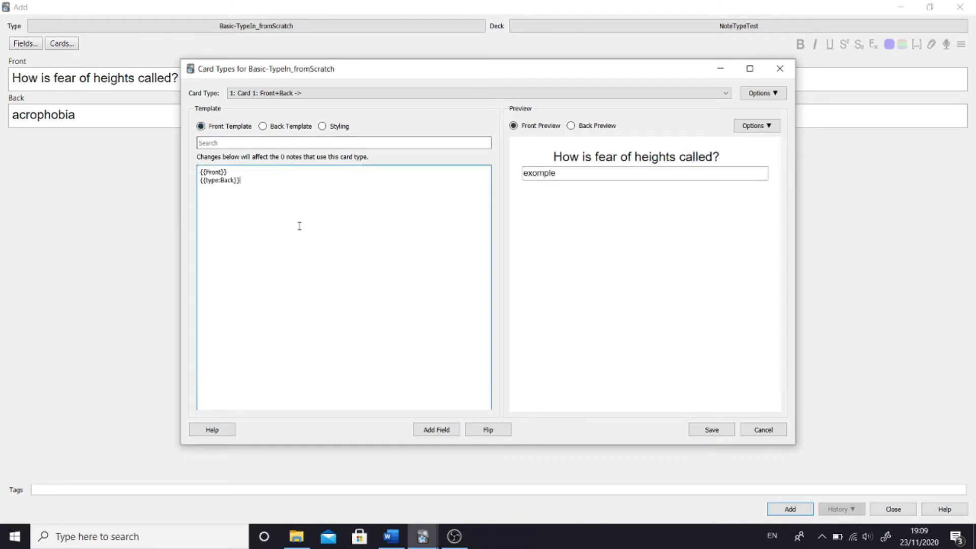
{"action": "left_click", "coordinate": [714, 431]}
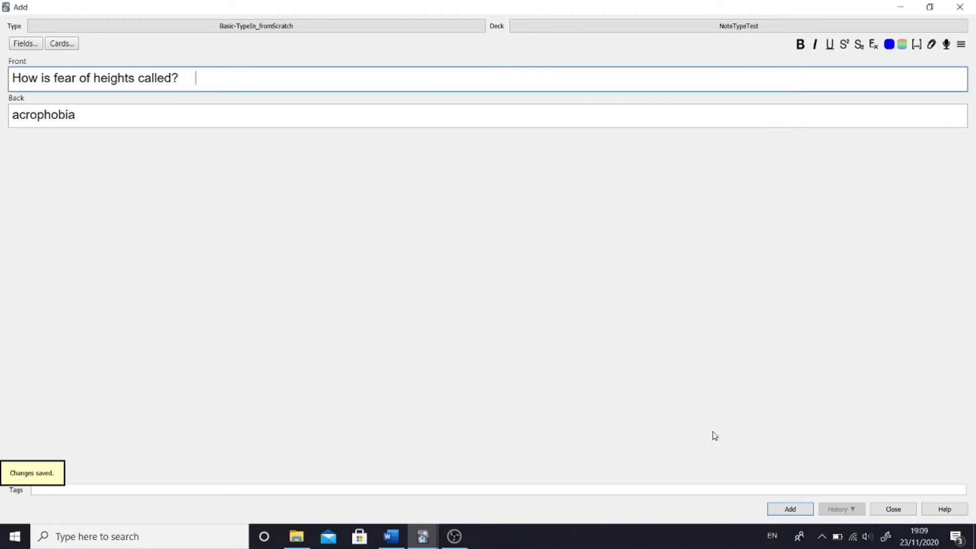
Add the fear-of-heights note and test its card with the misspelled answer "acrophobioooooo".
{"action": "left_click", "coordinate": [789, 509]}
{"action": "key", "text": "Escape"}
{"action": "type", "text": "acrophobia"}
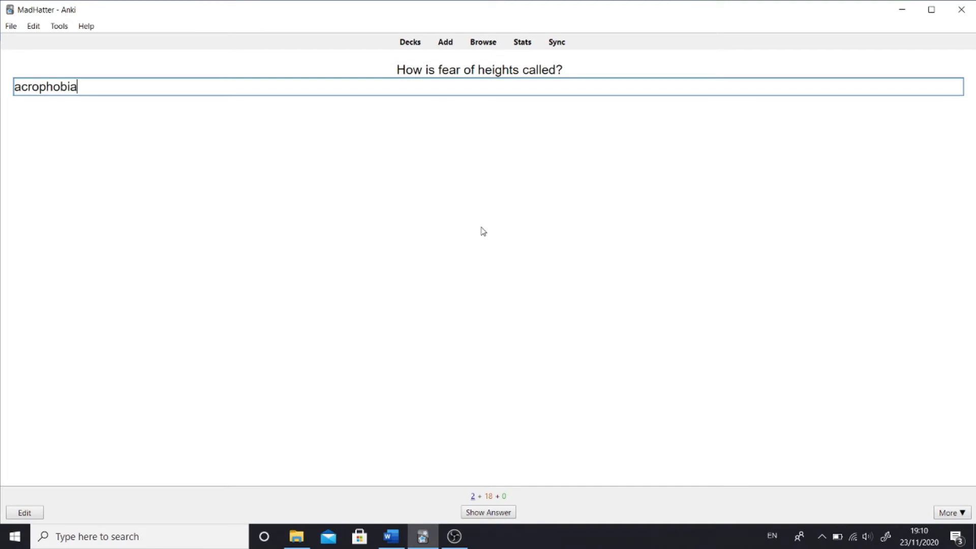
{"action": "key", "text": "BackSpace"}
{"action": "type", "text": "oooooo"}
{"action": "key", "text": "Return"}
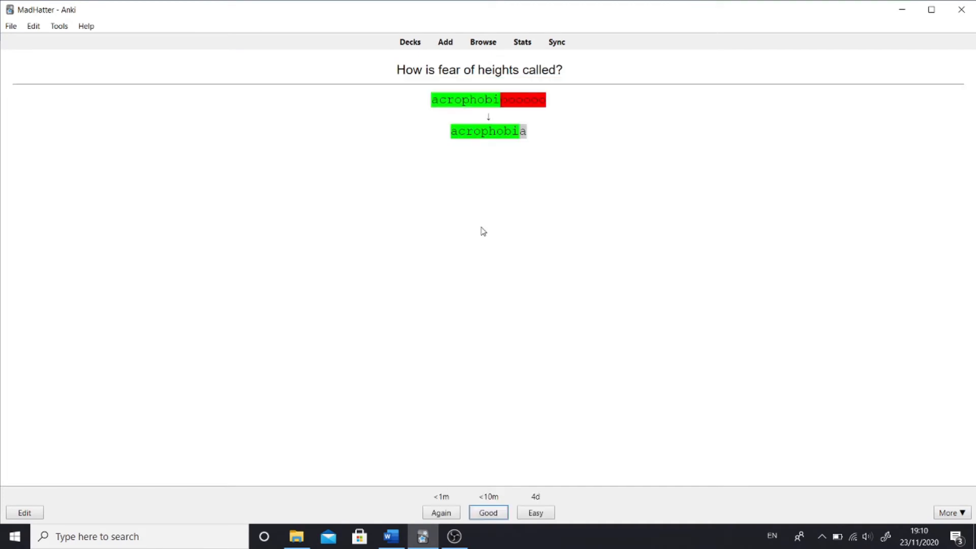
{"action": "key", "text": "Escape"}
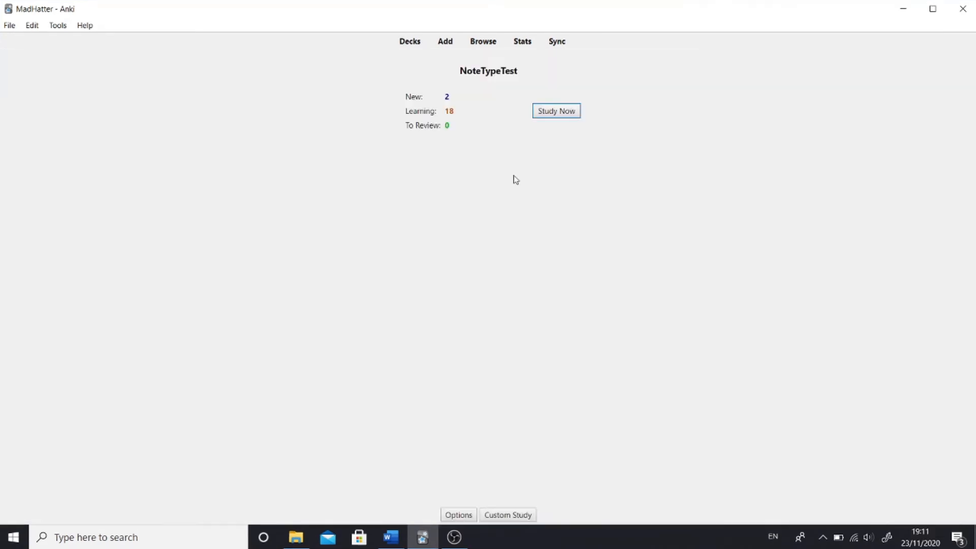
For a new Cloze-TypeIn note, add {{type:cloze:Text}} on a line below {{cloze:Text}} in the front template.
{"action": "left_click", "coordinate": [446, 43]}
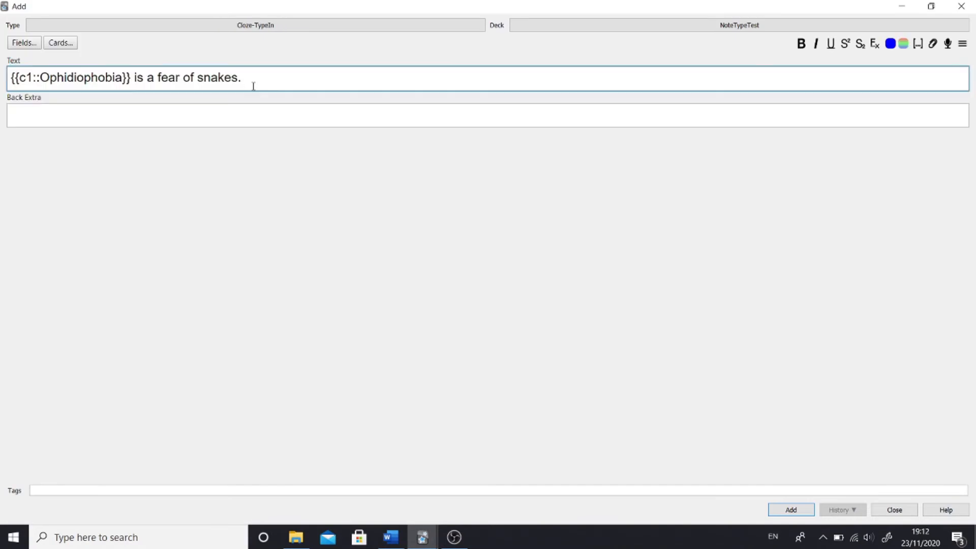
{"action": "left_click", "coordinate": [61, 42]}
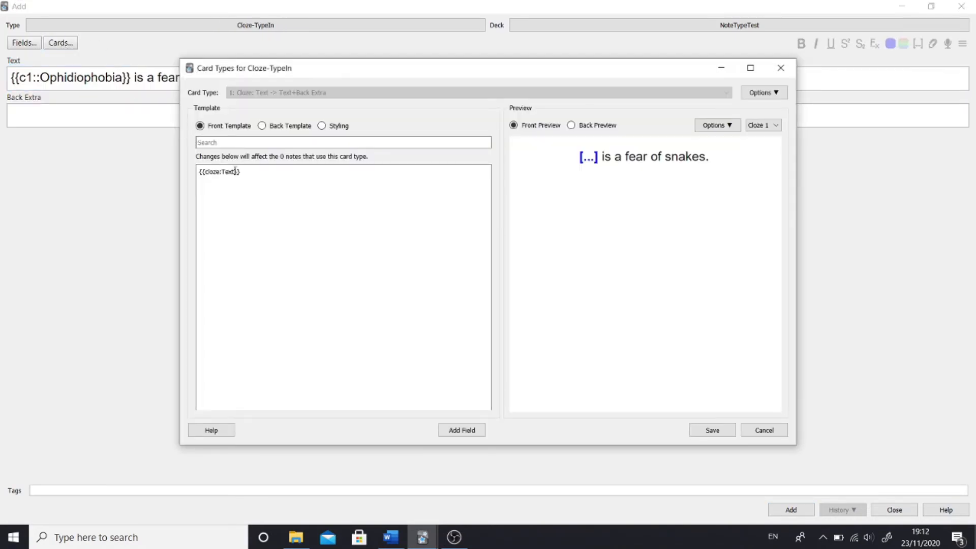
{"action": "left_click", "coordinate": [257, 176]}
{"action": "key", "text": "Return"}
{"action": "type", "text": "{{"}
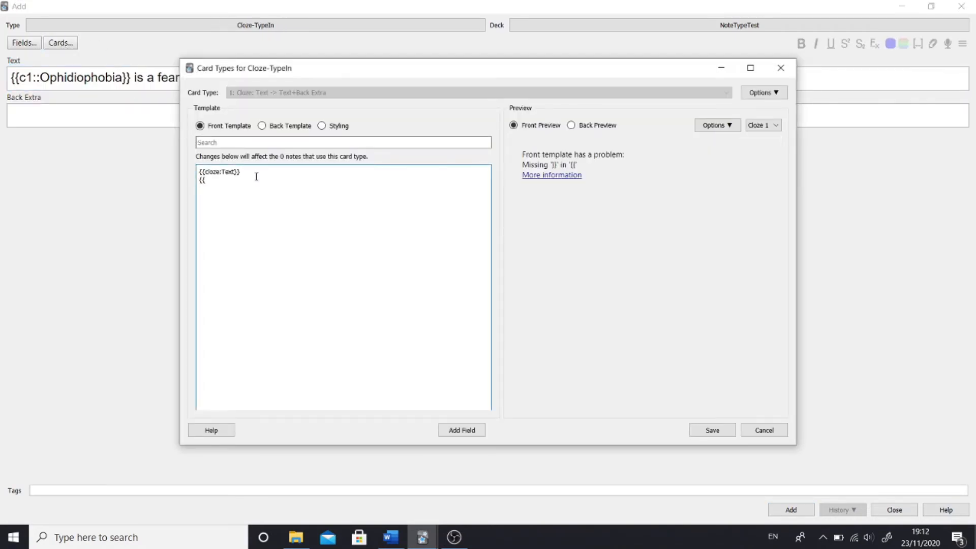
{"action": "type", "text": "type:cloze:Text}}"}
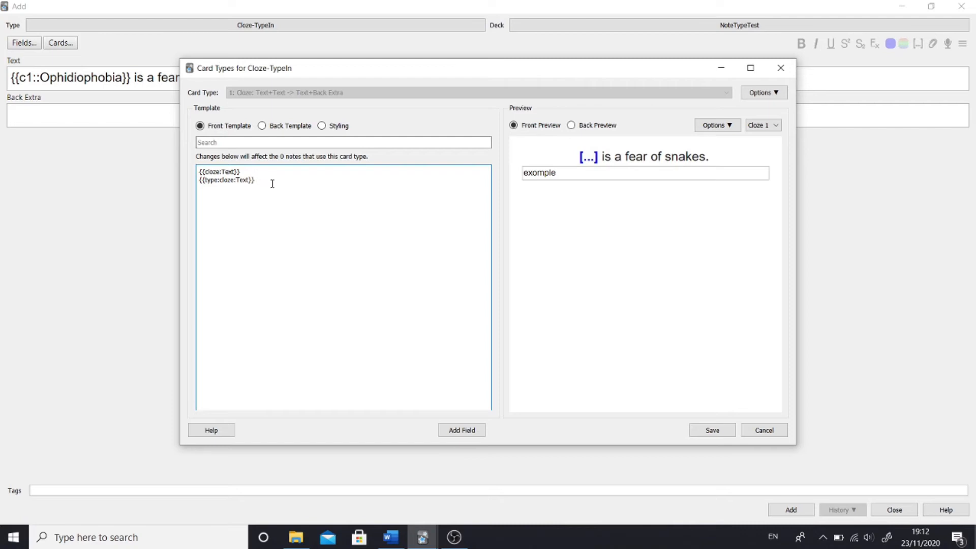
Copy {{type:cloze:Text}} into the back template between {{cloze:Text}}<br> and {{Back Extra}}, and save the card type.
{"action": "left_click_drag", "start_coordinate": [272, 183], "coordinate": [196, 181]}
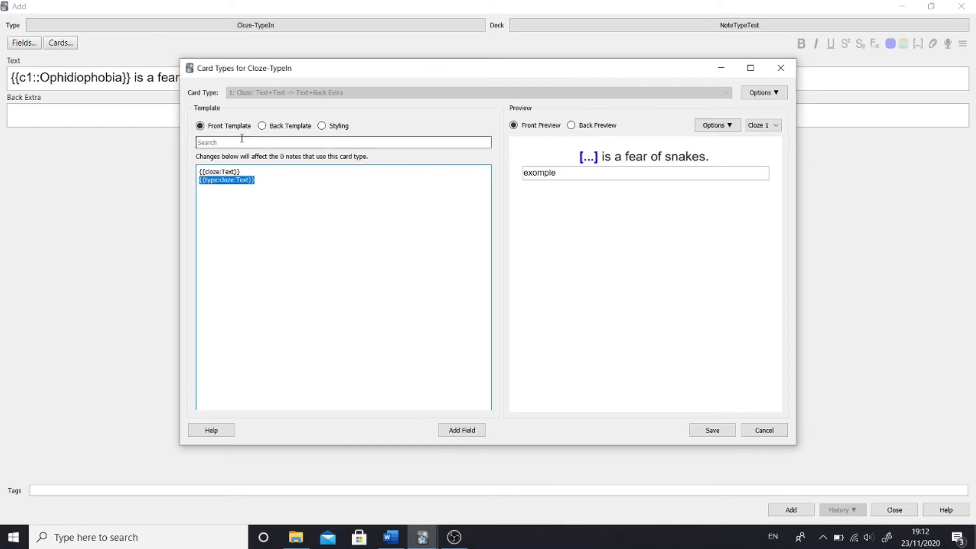
{"action": "left_click", "coordinate": [262, 126]}
{"action": "key", "text": "Return"}
{"action": "key", "text": "ctrl+v"}
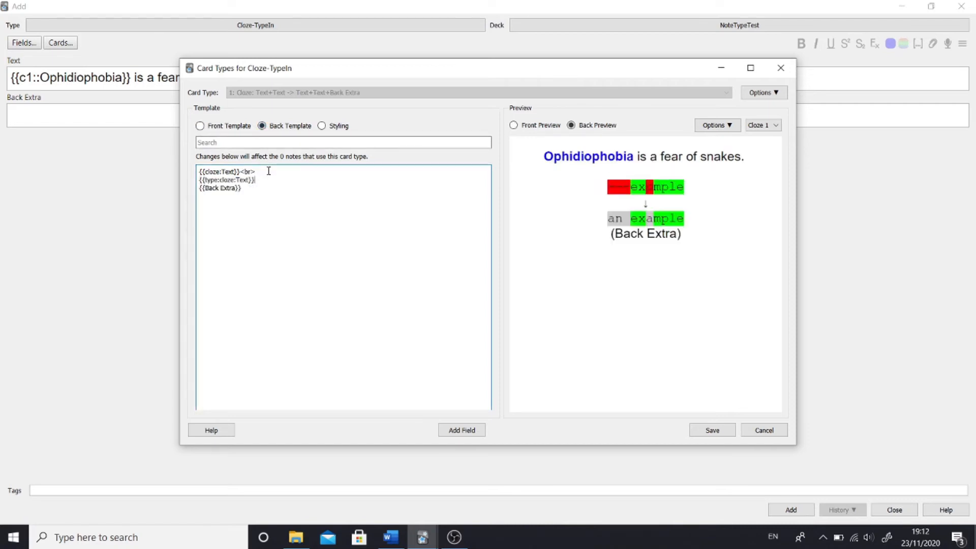
{"action": "left_click", "coordinate": [713, 430]}
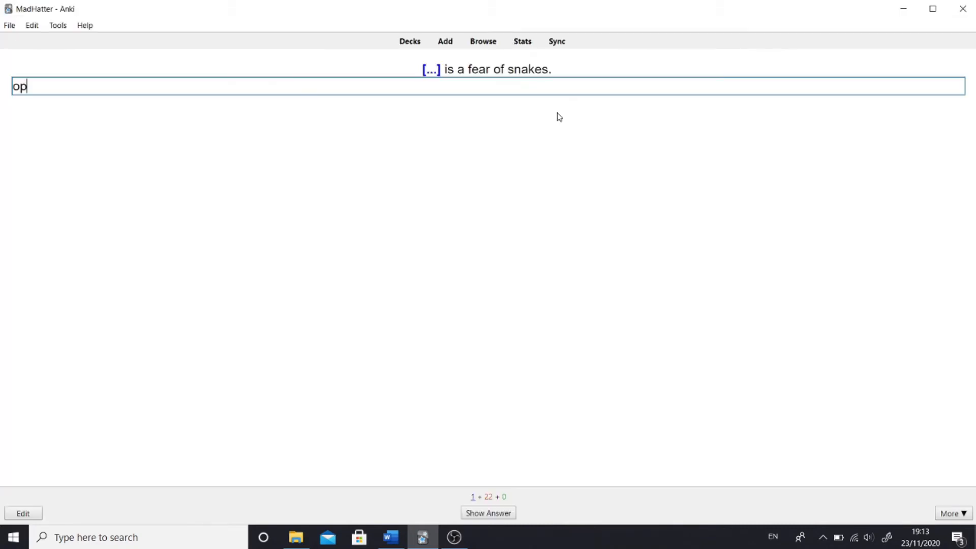
Answer the fear-of-snakes cloze card with the misspelled "ophidiophobiaaaaaaa" and check the answer.
{"action": "type", "text": "ophidiophobiaaaaaaa"}
{"action": "key", "text": "Return"}
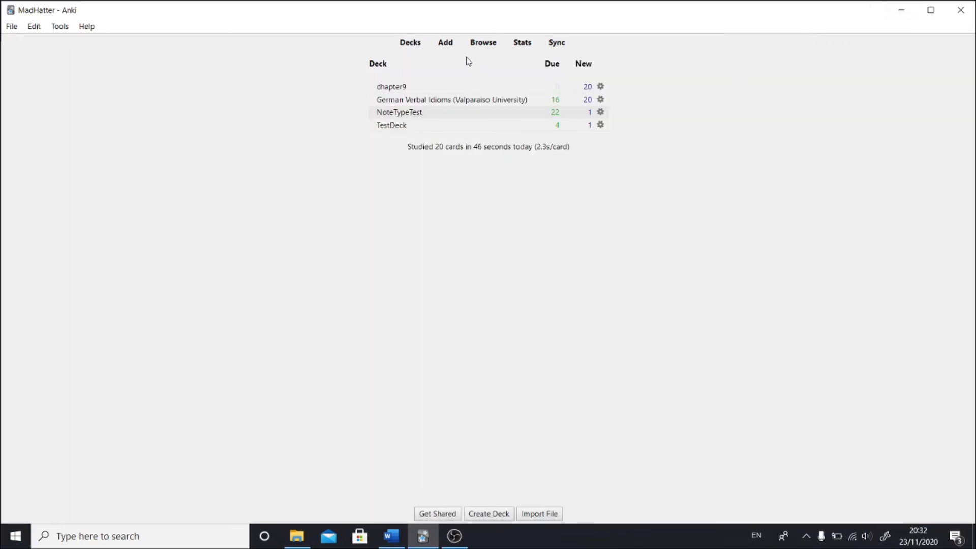
Create a new note type from the Basic template and name it Basic_Hint.
{"action": "left_click", "coordinate": [446, 45]}
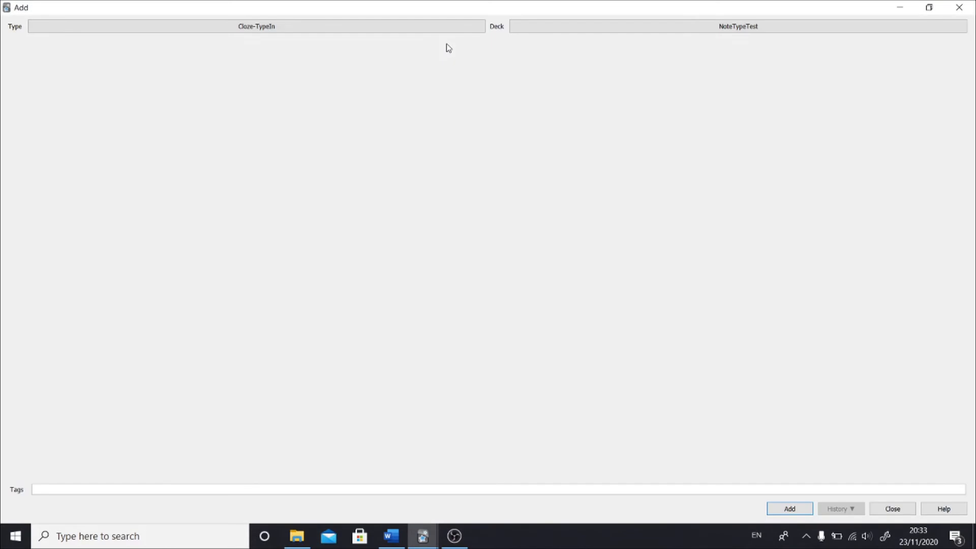
{"action": "left_click", "coordinate": [380, 28]}
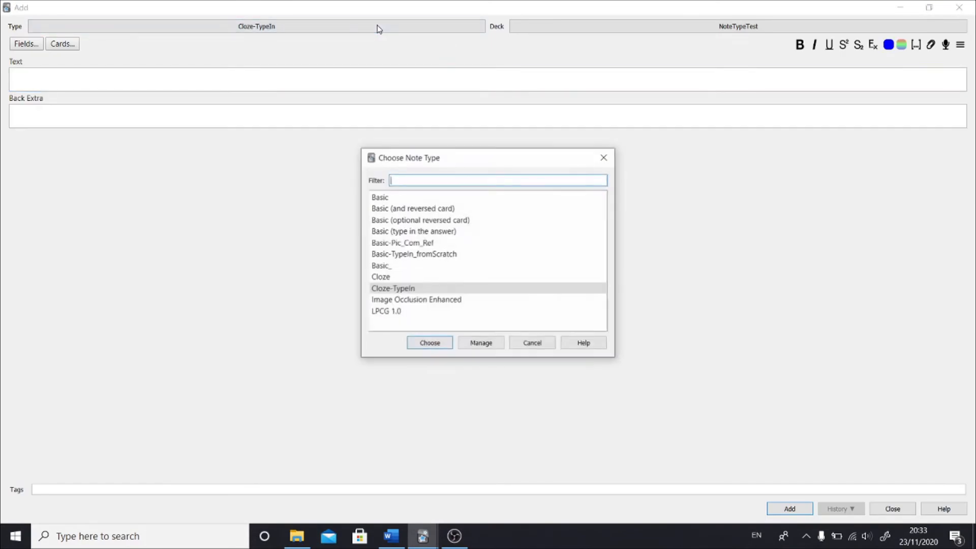
{"action": "left_click", "coordinate": [480, 347]}
{"action": "left_click", "coordinate": [583, 202]}
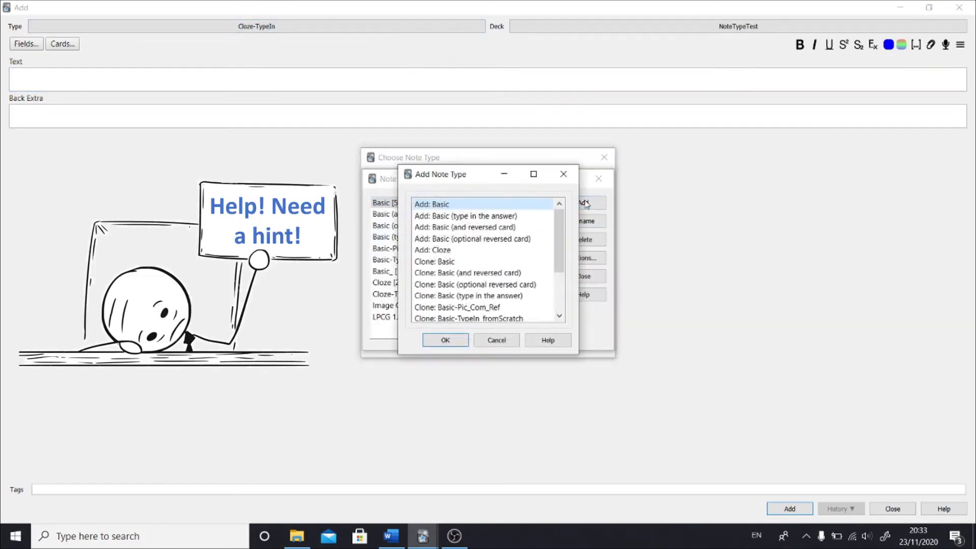
{"action": "left_click", "coordinate": [445, 340]}
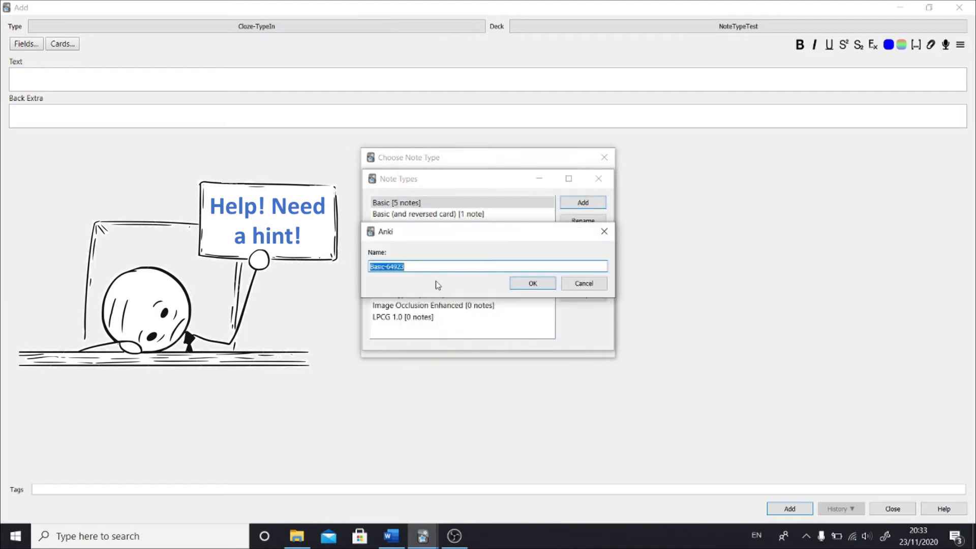
{"action": "left_click", "coordinate": [425, 262]}
{"action": "key", "text": "BackSpace"}
{"action": "key", "text": "BackSpace"}
{"action": "key", "text": "BackSpace"}
{"action": "key", "text": "BackSpace"}
{"action": "key", "text": "BackSpace"}
{"action": "type", "text": "Hint"}
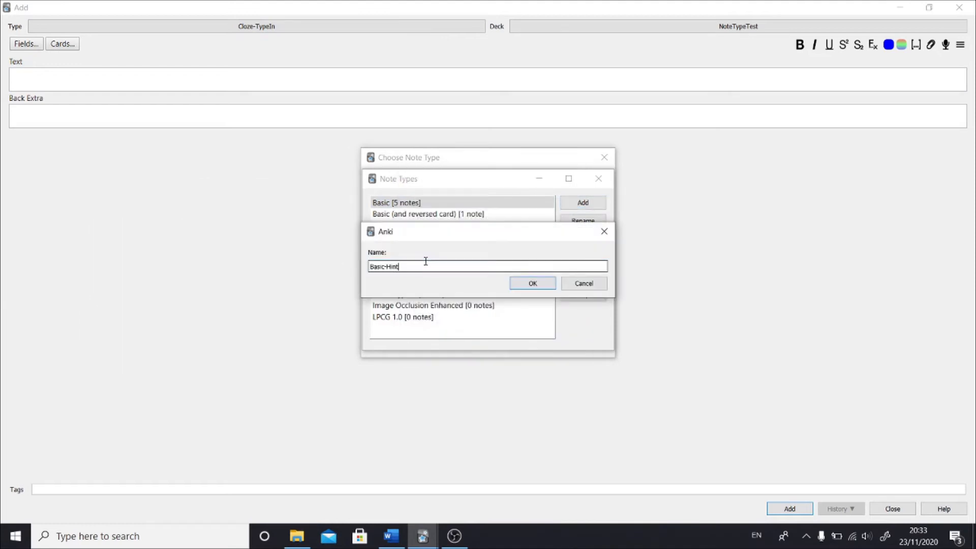
{"action": "key", "text": "BackSpace"}
{"action": "type", "text": "_"}
{"action": "left_click", "coordinate": [523, 286]}
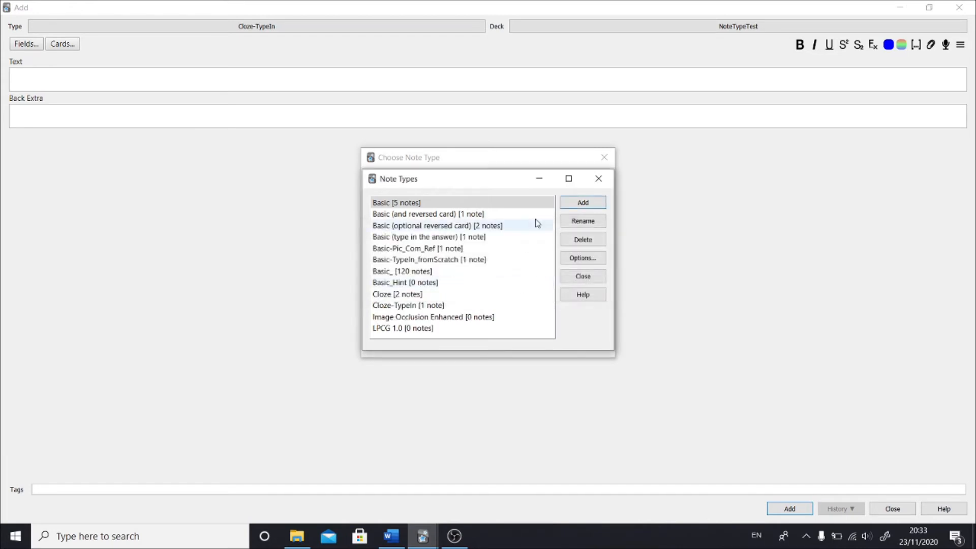
Close the note type manager and choose Basic_Hint as the type for the new note.
{"action": "left_click", "coordinate": [598, 179]}
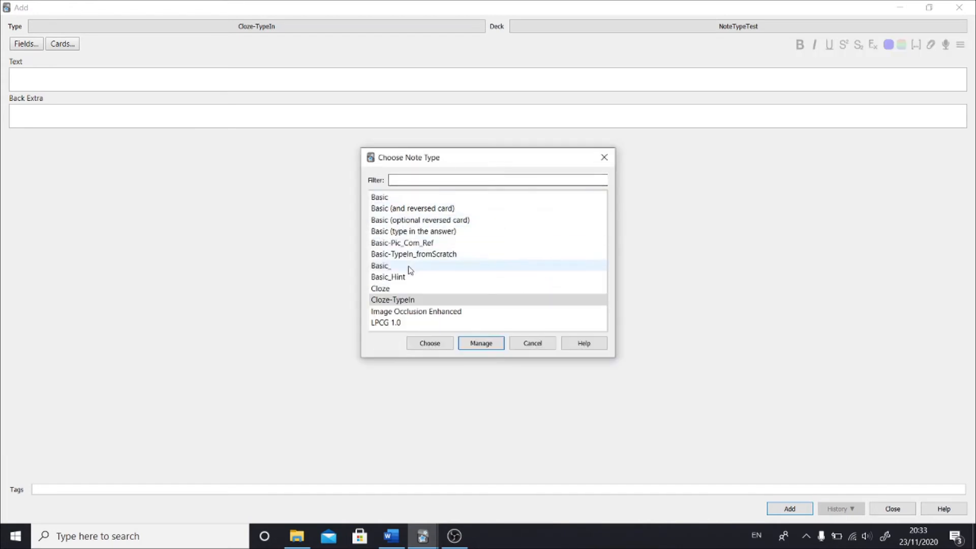
{"action": "left_click", "coordinate": [394, 277]}
{"action": "left_click", "coordinate": [416, 339]}
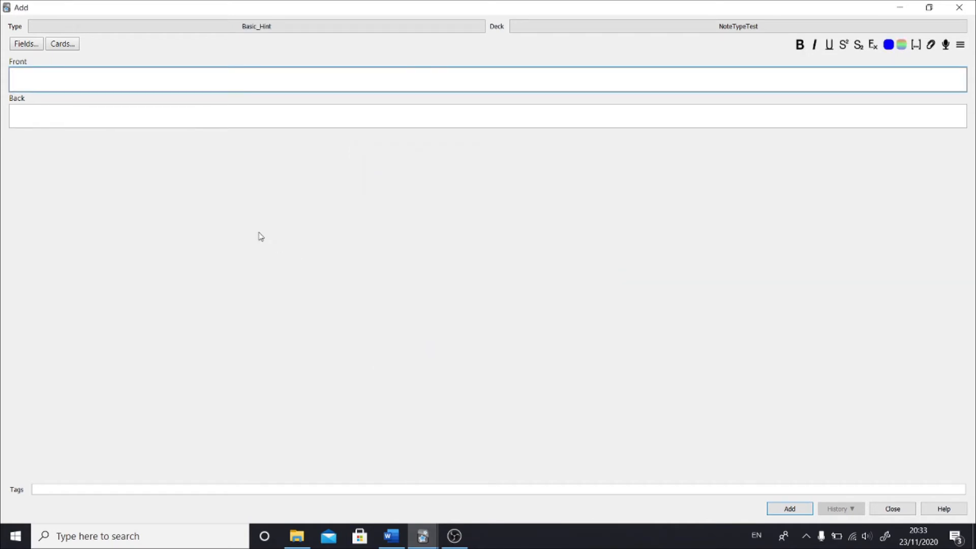
Add a field named Hint to the Basic_Hint note type and save the fields.
{"action": "left_click", "coordinate": [28, 45]}
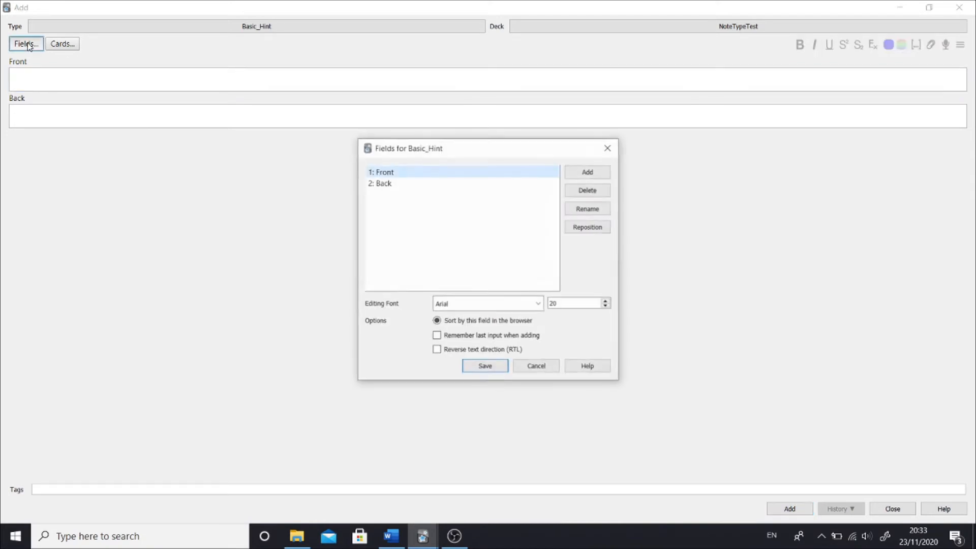
{"action": "left_click", "coordinate": [583, 173]}
{"action": "type", "text": "Hint"}
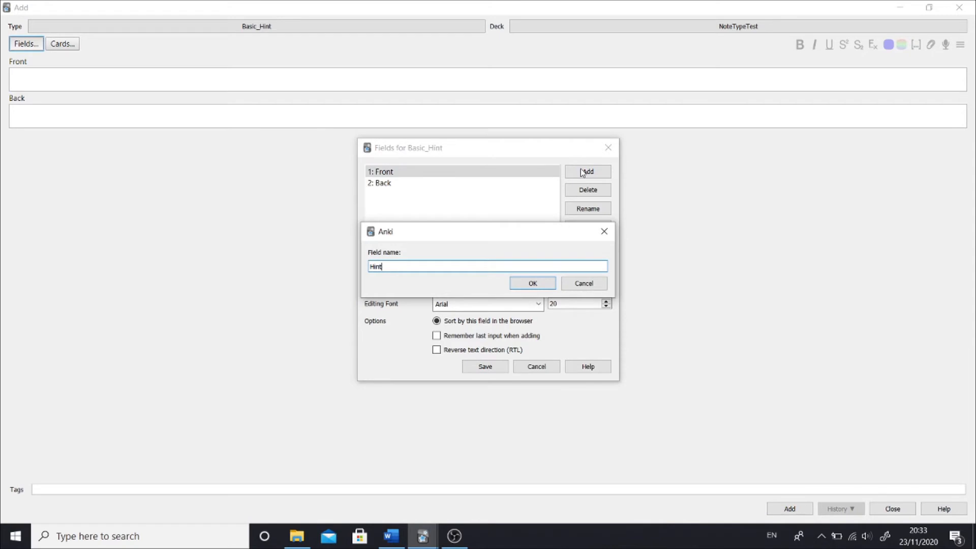
{"action": "key", "text": "Return"}
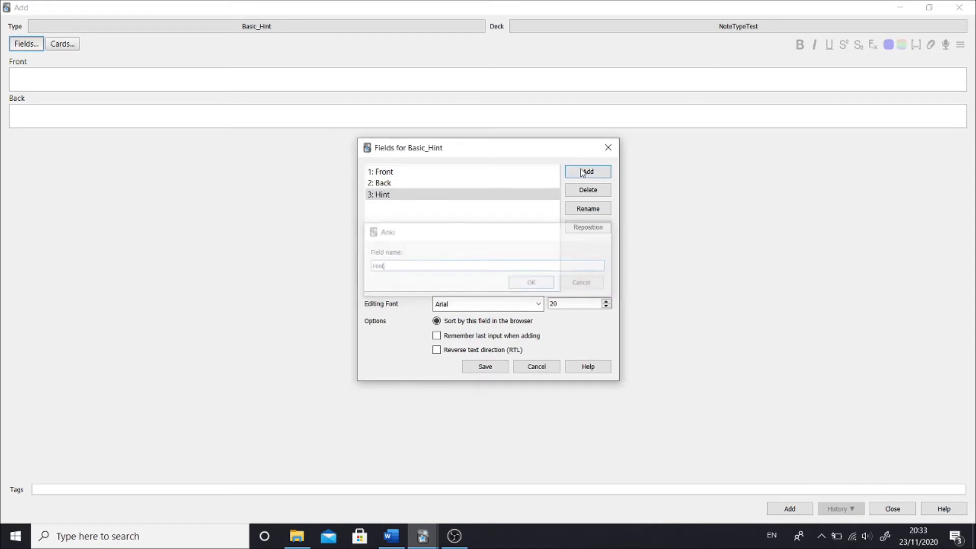
{"action": "left_click", "coordinate": [485, 367]}
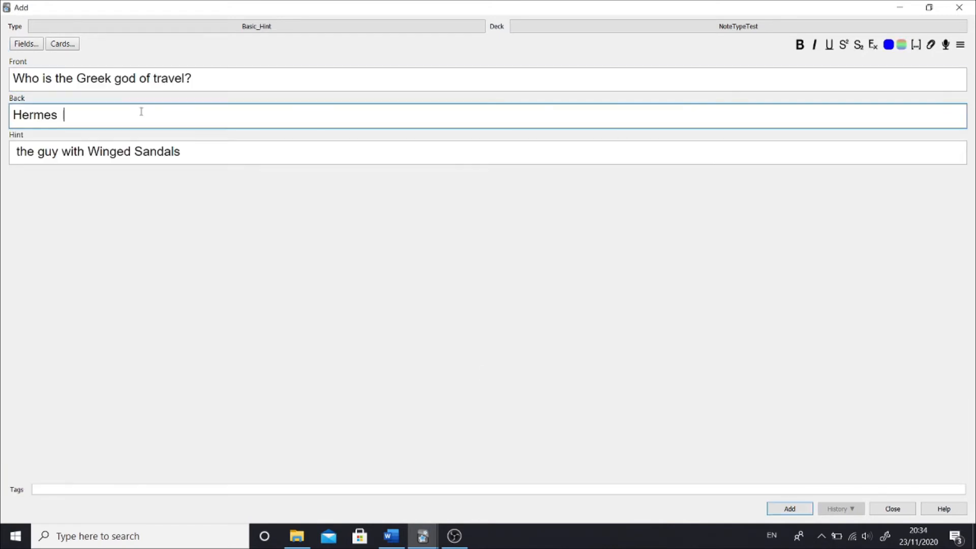
Add {{hint:Hint}} on a line below {{Front}} in the Basic_Hint front template, save the card type and leave the note editor.
{"action": "left_click", "coordinate": [63, 43]}
{"action": "type", "text": "{{Front}} {{"}
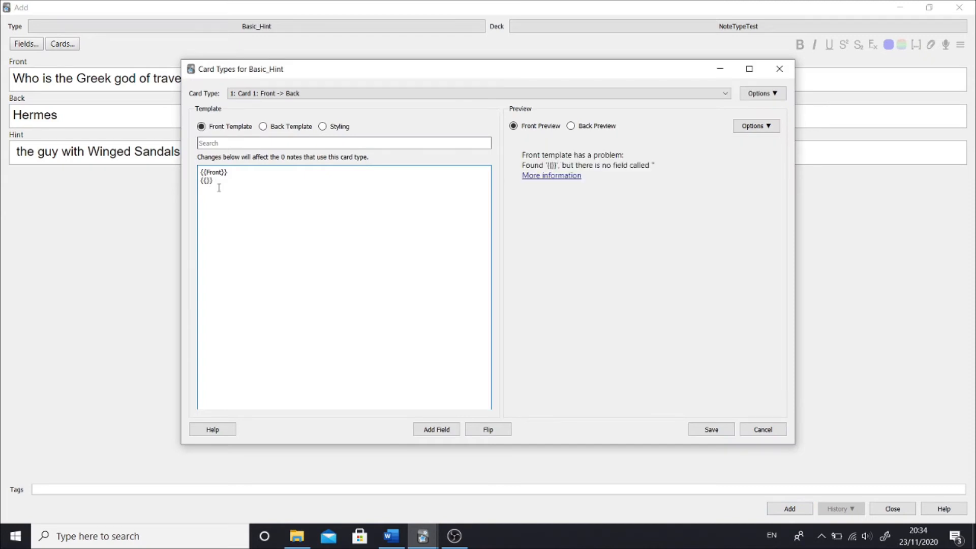
{"action": "type", "text": "Hint"}
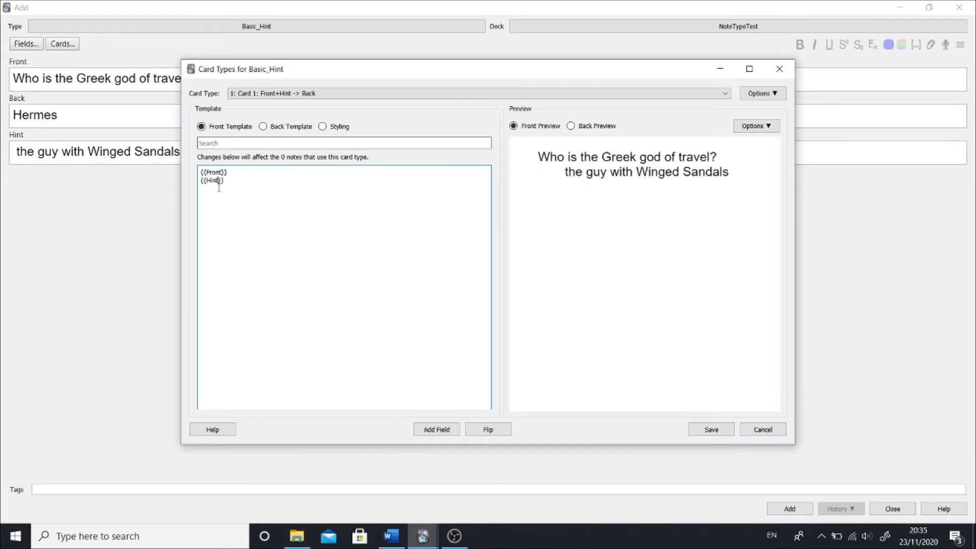
{"action": "key", "text": "Left"}
{"action": "key", "text": "Left"}
{"action": "key", "text": "Left"}
{"action": "key", "text": "Left"}
{"action": "type", "text": "hint:"}
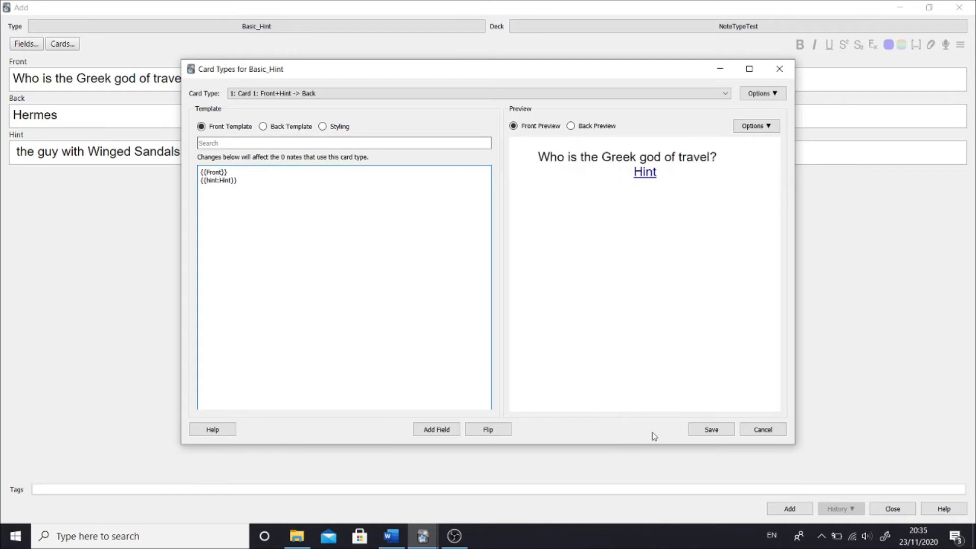
{"action": "left_click", "coordinate": [704, 431]}
{"action": "key", "text": "Escape"}
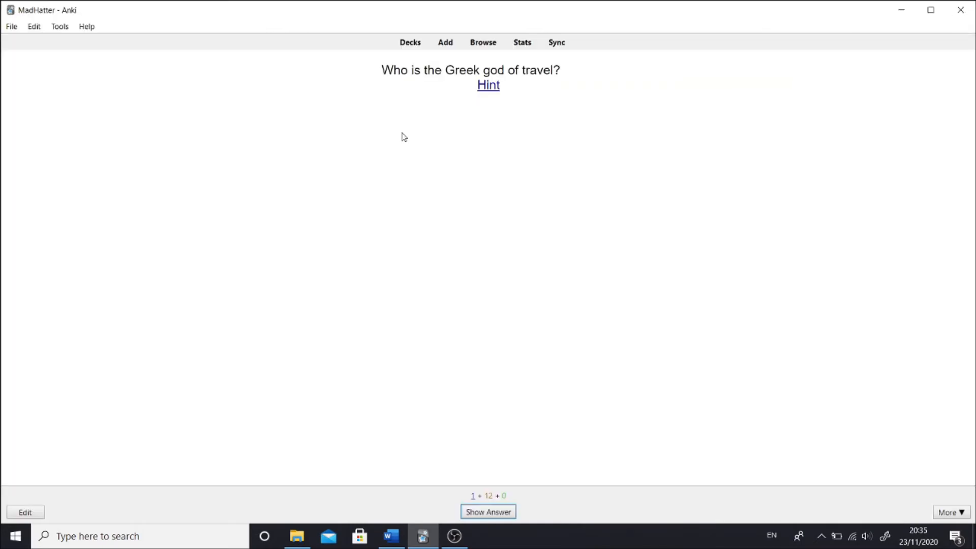
Reveal the hint and the answer on the Greek god of travel card and on the Poseidon cloze card.
{"action": "left_click", "coordinate": [485, 87]}
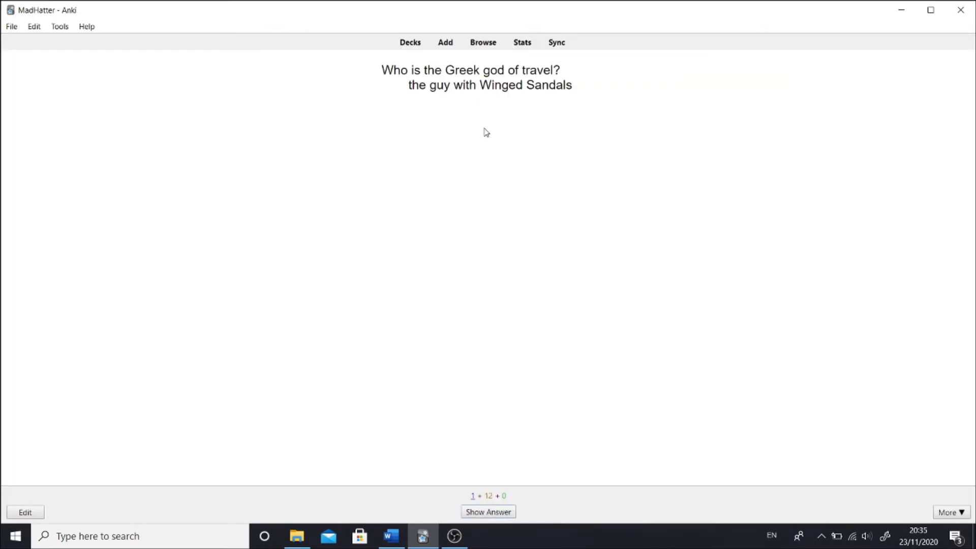
{"action": "key", "text": "space"}
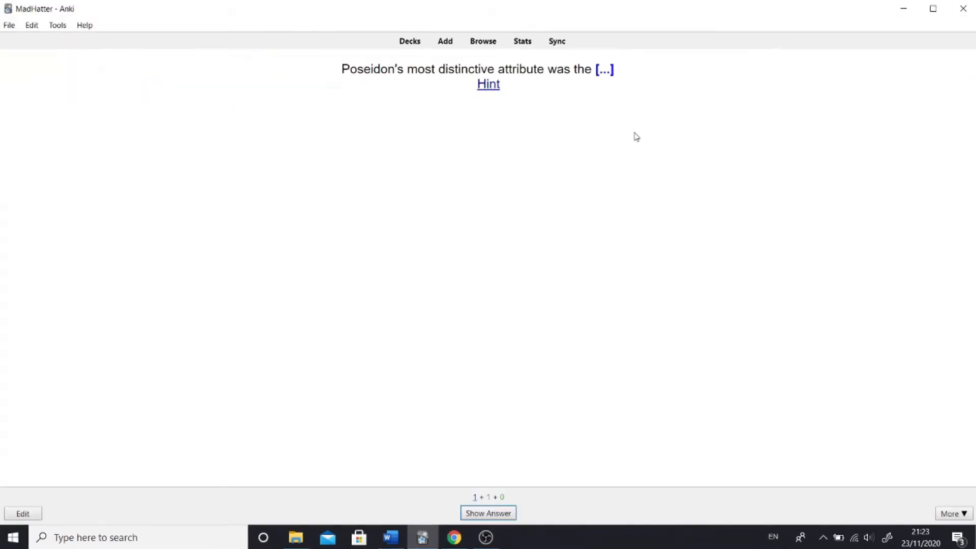
{"action": "left_click", "coordinate": [488, 88]}
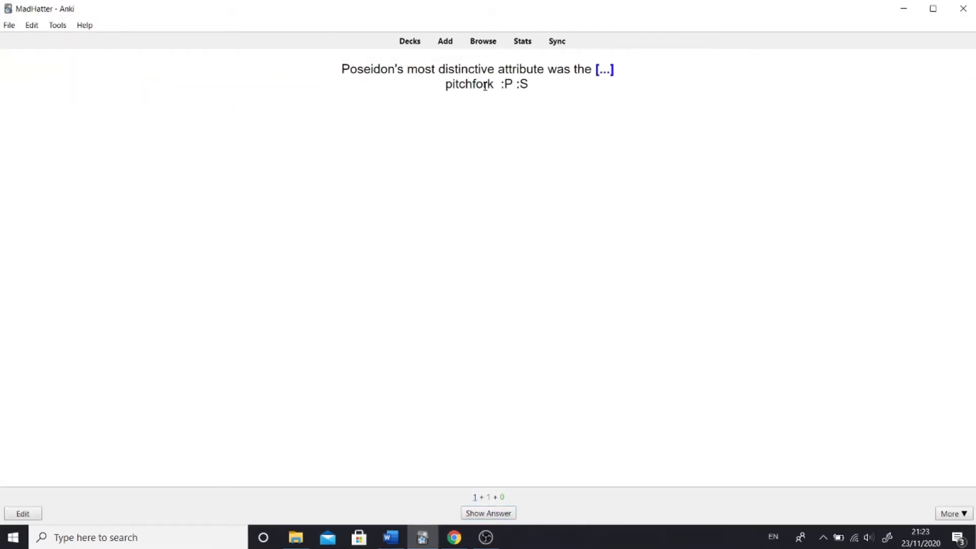
{"action": "key", "text": "space"}
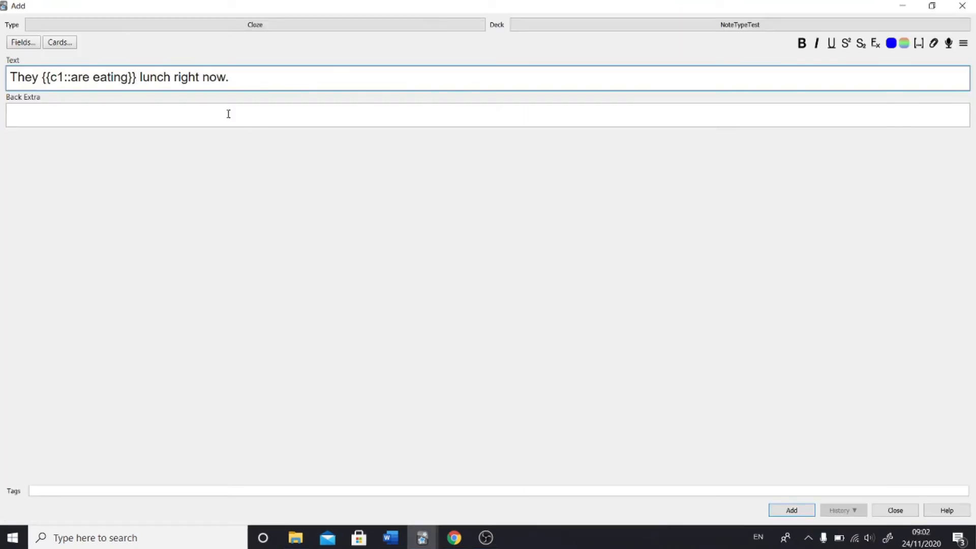
Add the hint ::eat after "are eating" inside the cloze deletion, add the note, and reveal its answer in review.
{"action": "left_click", "coordinate": [128, 77]}
{"action": "type", "text": "::"}
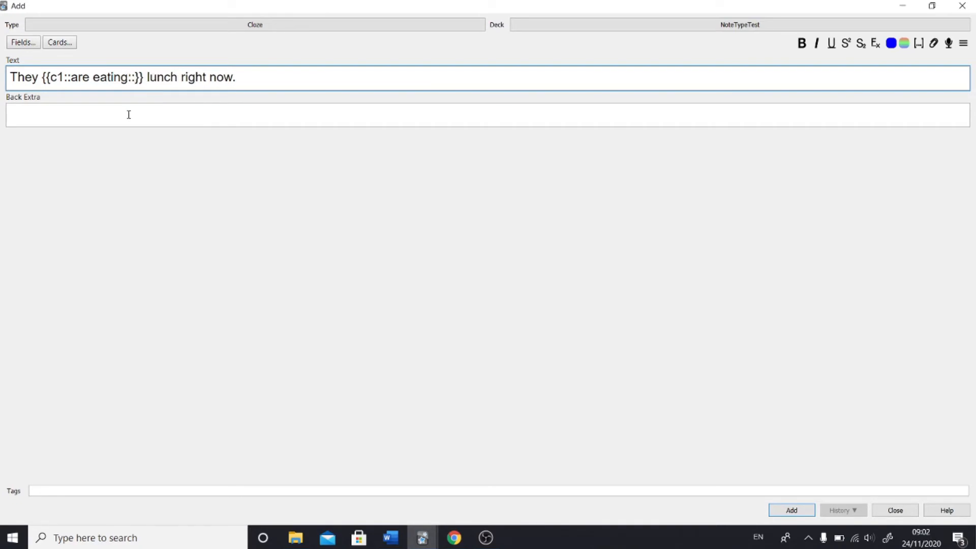
{"action": "type", "text": "eat"}
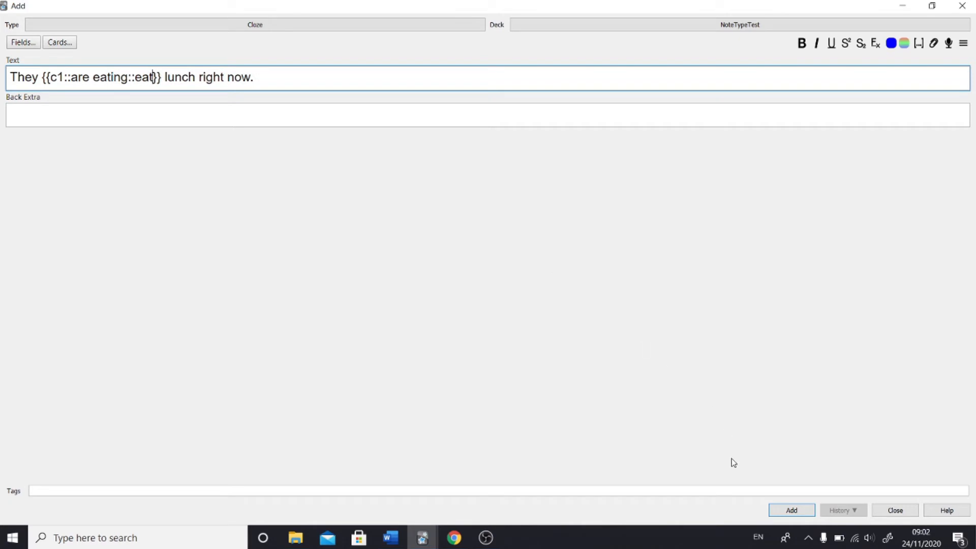
{"action": "left_click", "coordinate": [781, 512]}
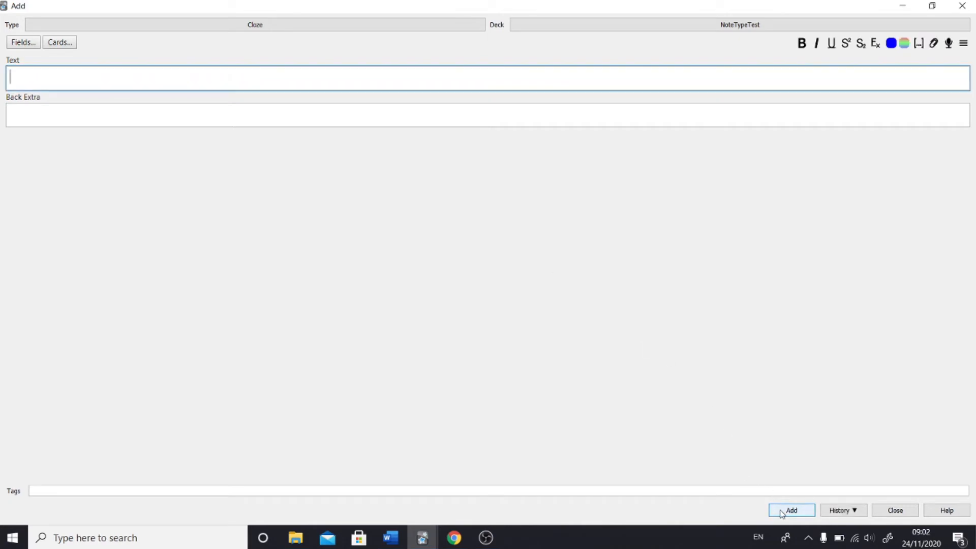
{"action": "key", "text": "Escape"}
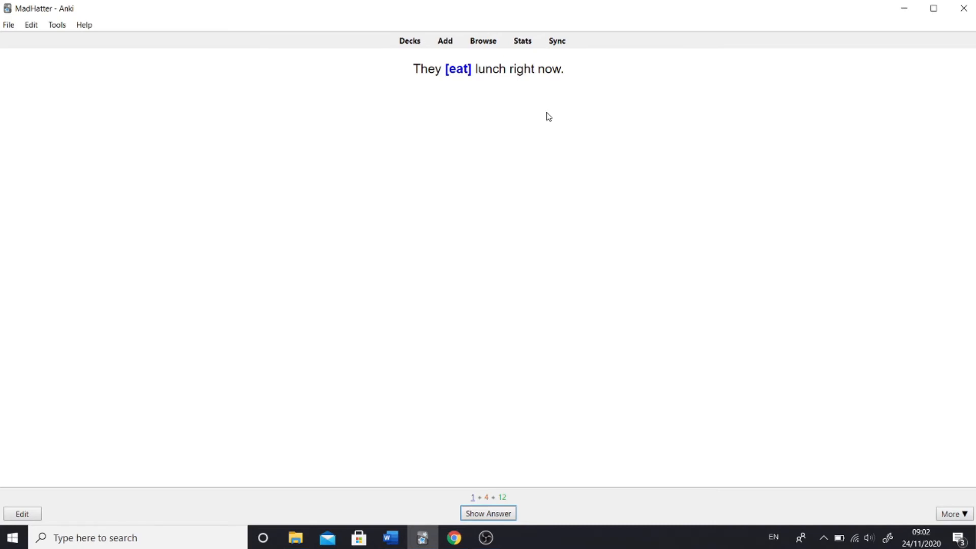
{"action": "key", "text": "space"}
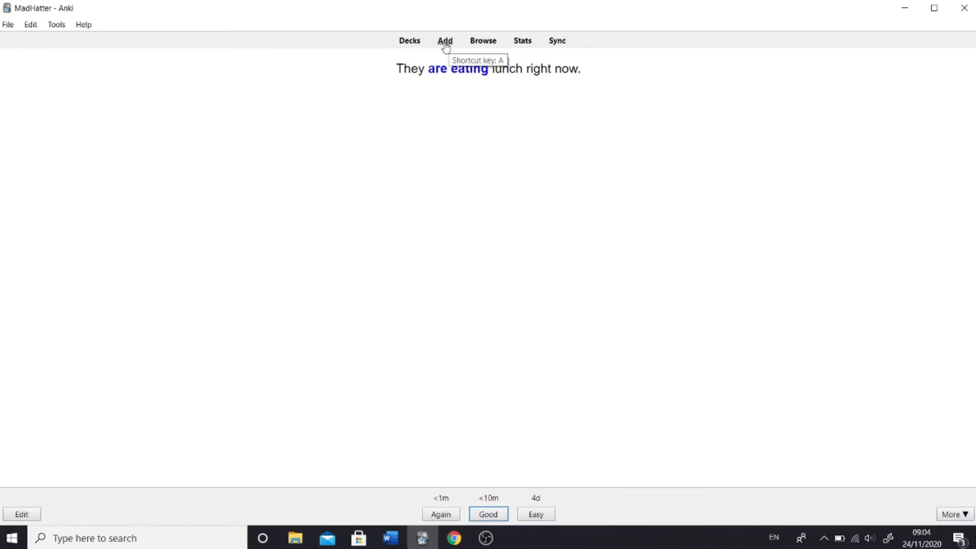
Start another new note and set its note type to Cloze-TypeIn.
{"action": "left_click", "coordinate": [446, 45]}
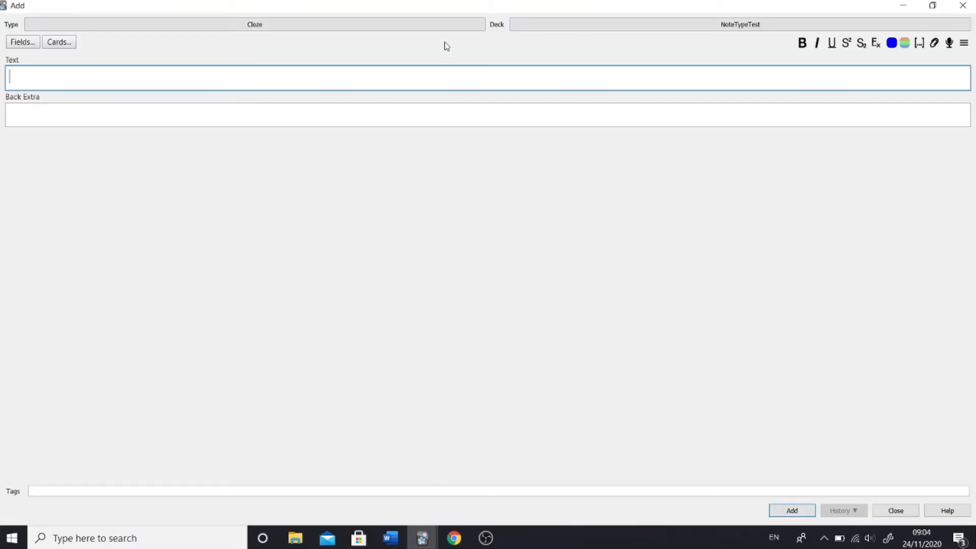
{"action": "left_click", "coordinate": [412, 27]}
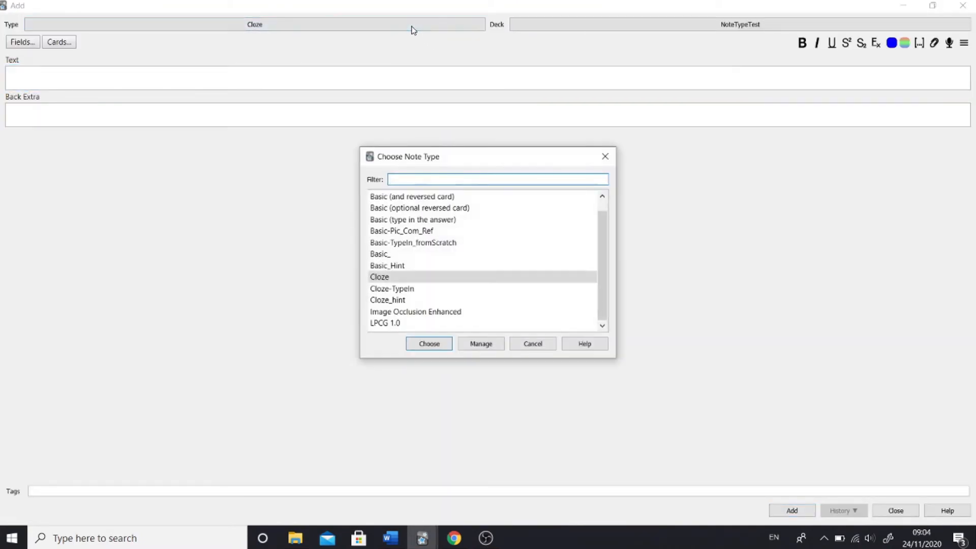
{"action": "left_click", "coordinate": [400, 292]}
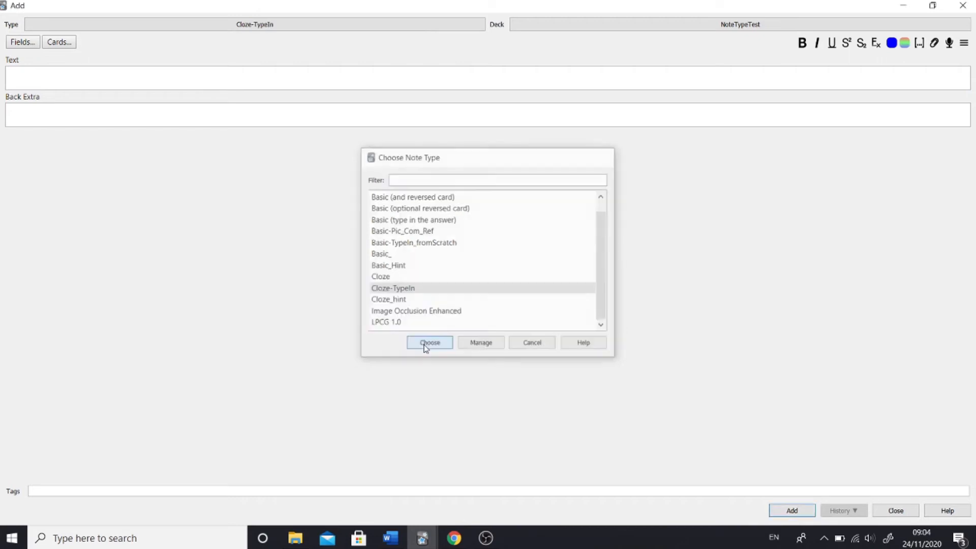
Add the hint "leave" to the "had left" cloze in a Cloze-TypeIn note, and answer its review card with "had left".
{"action": "left_click", "coordinate": [426, 345]}
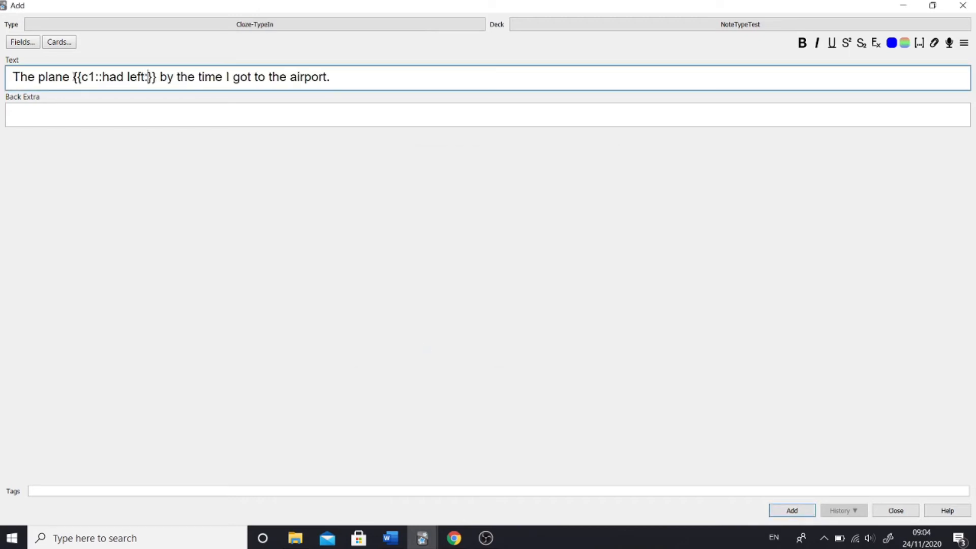
{"action": "type", "text": "::leave"}
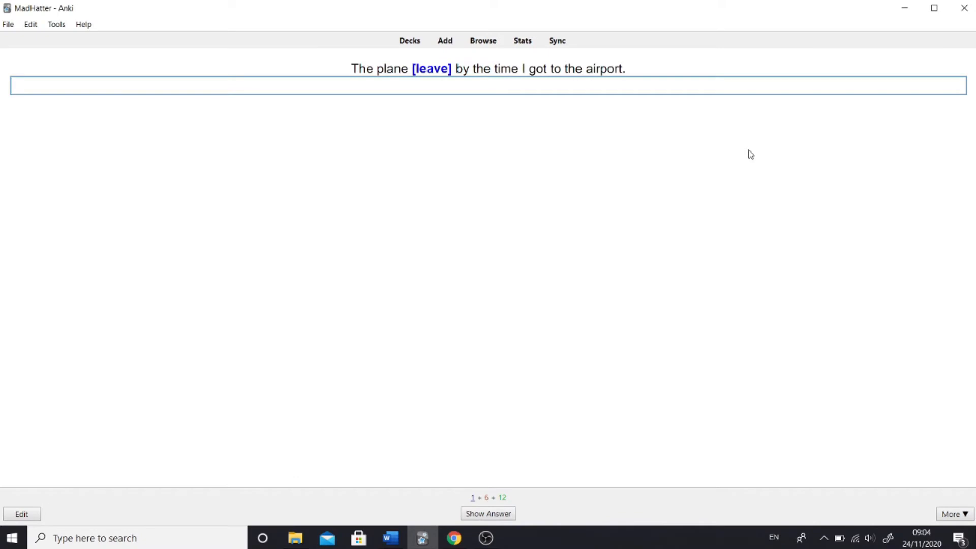
{"action": "type", "text": "had left"}
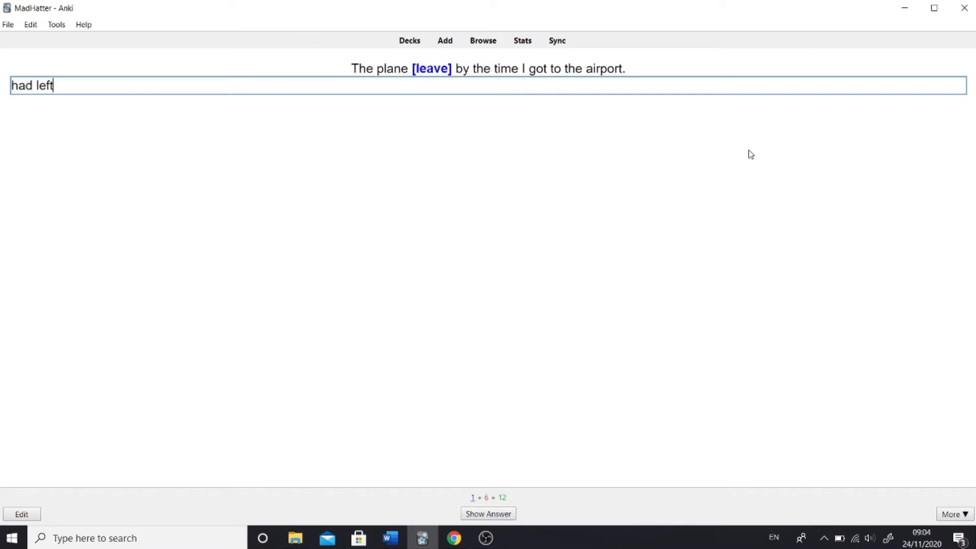
{"action": "key", "text": "Return"}
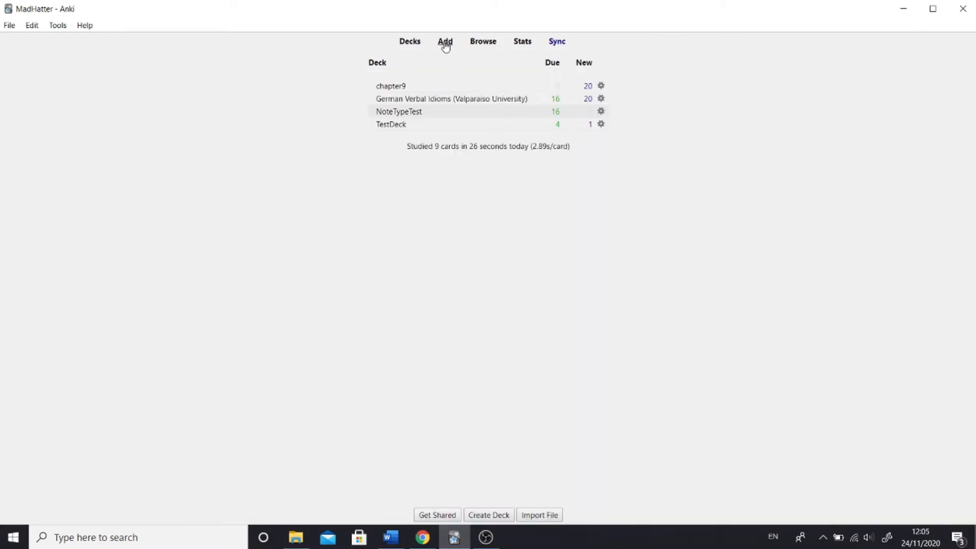
Create a new note type based on Basic and name it Basic-dictionary.
{"action": "left_click", "coordinate": [445, 42]}
{"action": "left_click", "coordinate": [365, 25]}
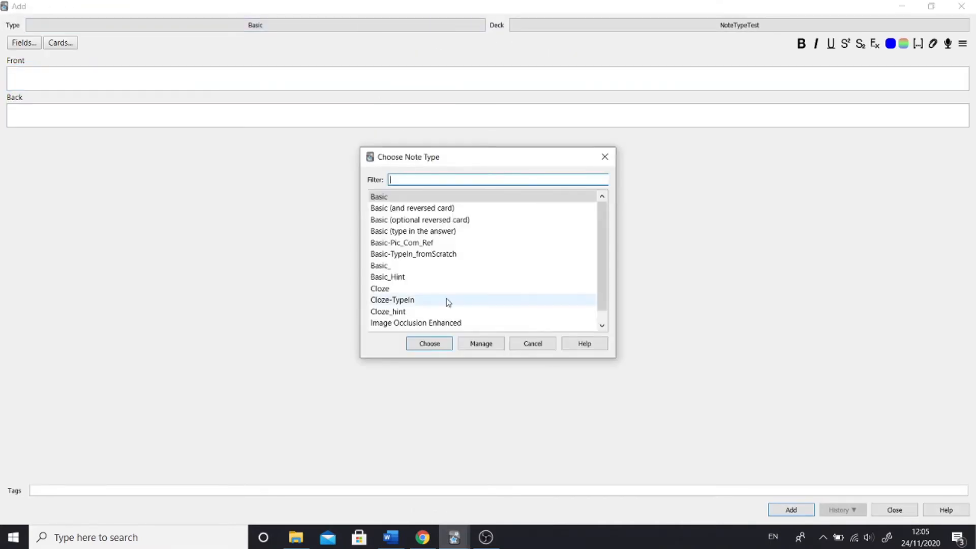
{"action": "left_click", "coordinate": [461, 344]}
{"action": "left_click", "coordinate": [583, 201]}
{"action": "left_click", "coordinate": [443, 340]}
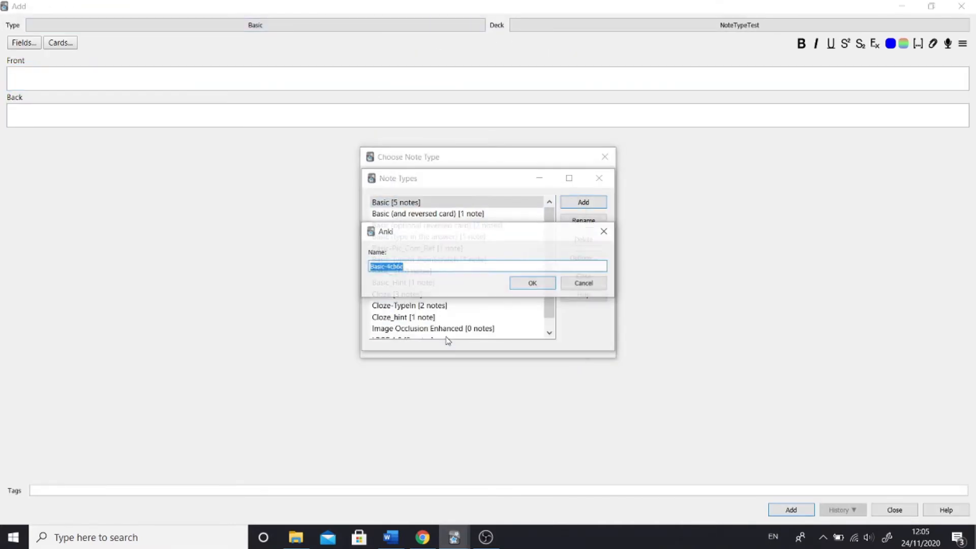
{"action": "left_click", "coordinate": [412, 266]}
{"action": "key", "text": "BackSpace"}
{"action": "key", "text": "BackSpace"}
{"action": "key", "text": "BackSpace"}
{"action": "key", "text": "BackSpace"}
{"action": "key", "text": "BackSpace"}
{"action": "type", "text": "dictionary"}
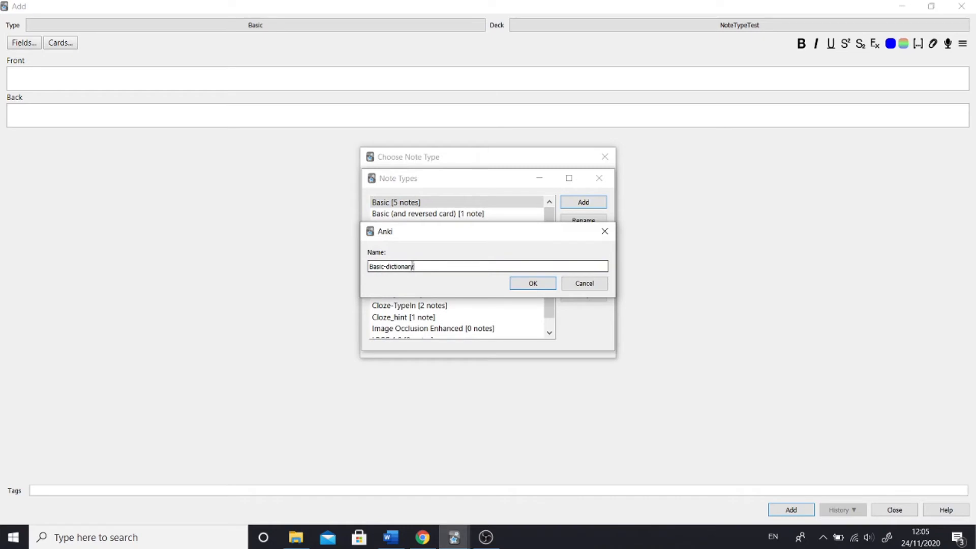
{"action": "left_click", "coordinate": [529, 283]}
{"action": "left_click", "coordinate": [599, 178]}
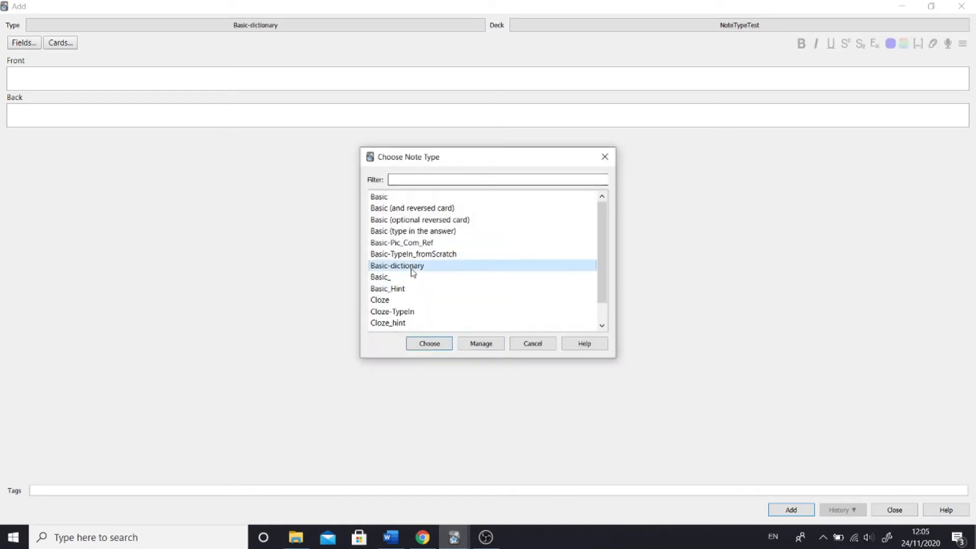
Choose the Basic-dictionary note type and fill in "cat" as the Front and "Katze" as the Back.
{"action": "left_click", "coordinate": [430, 343]}
{"action": "type", "text": "cat"}
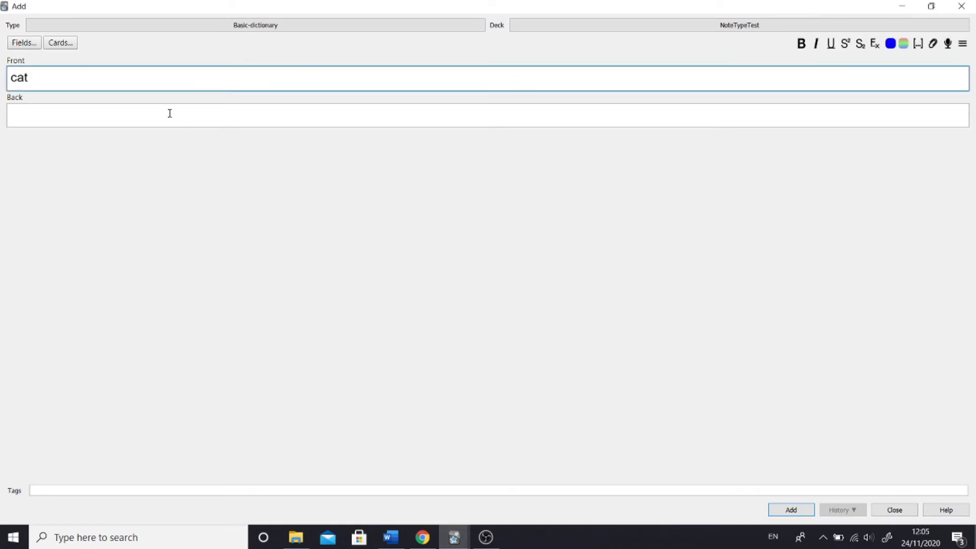
{"action": "left_click", "coordinate": [170, 113]}
{"action": "type", "text": "Katze"}
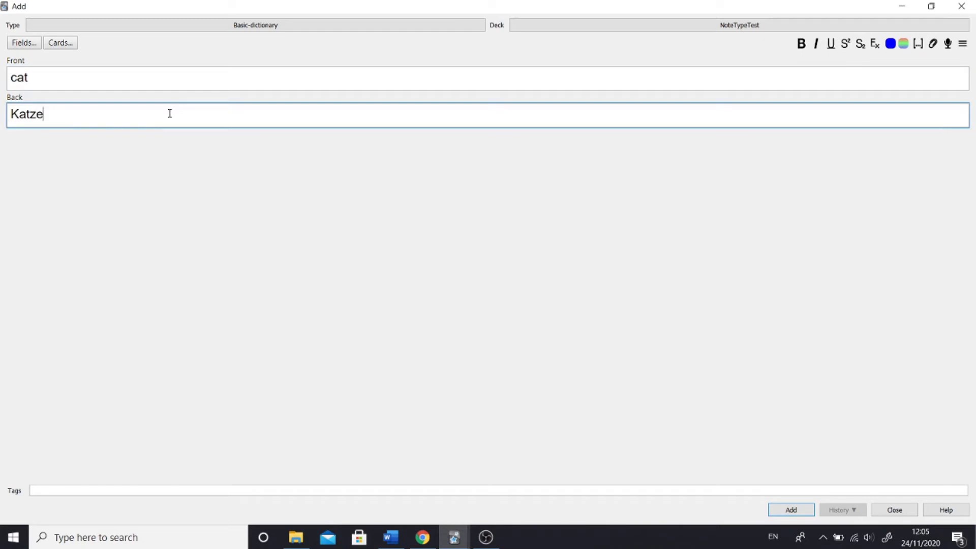
Show the Basic-dictionary back template, and copy the dictionary link example with {{text:Expression}} from the Anki manual in Chrome.
{"action": "left_click", "coordinate": [66, 46]}
{"action": "left_click", "coordinate": [262, 126]}
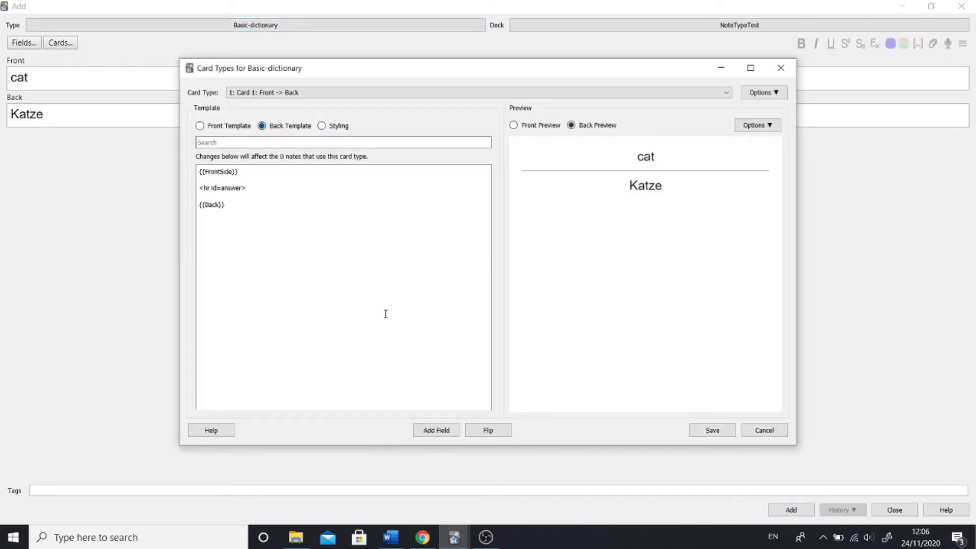
{"action": "left_click", "coordinate": [422, 538]}
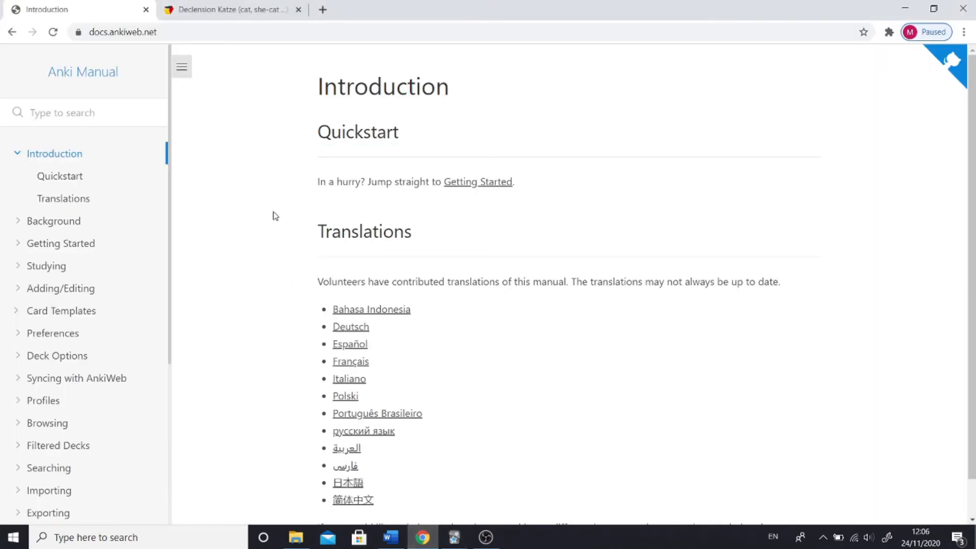
{"action": "left_click", "coordinate": [90, 114]}
{"action": "type", "text": "dictio"}
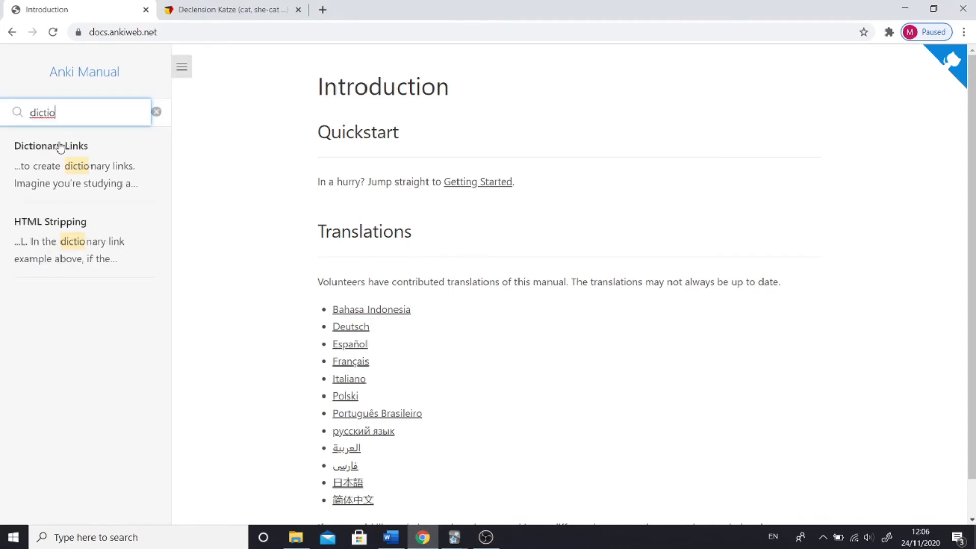
{"action": "left_click", "coordinate": [60, 147]}
{"action": "scroll", "coordinate": [676, 314], "scroll_direction": "down", "scroll_amount": 8}
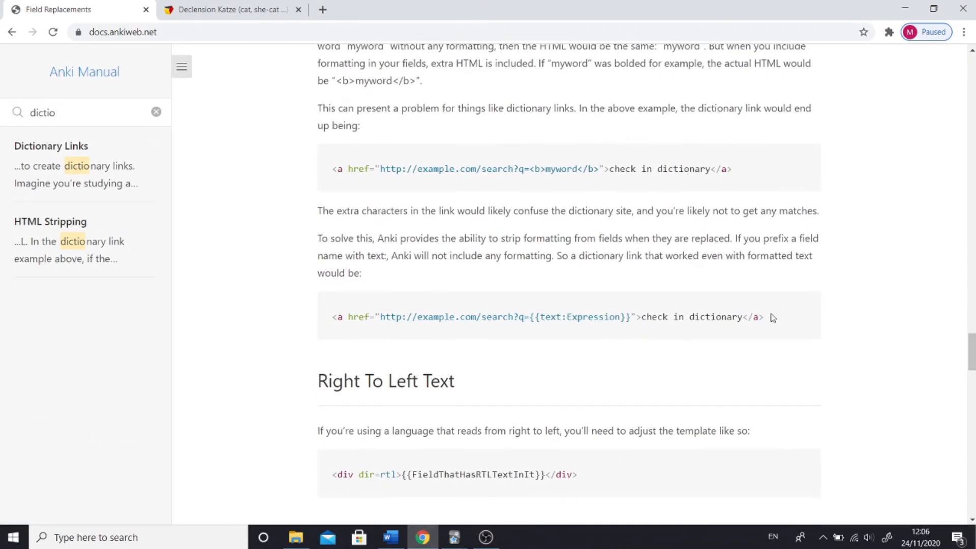
{"action": "left_click_drag", "start_coordinate": [769, 317], "coordinate": [330, 316]}
{"action": "key", "text": "ctrl+c"}
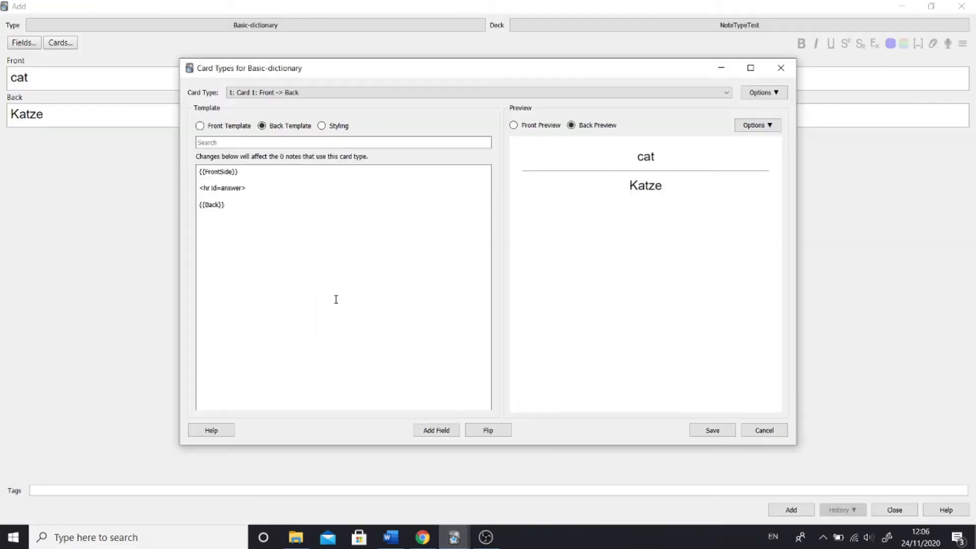
Return to Anki and paste the copied link example below {{Back}} in the back template.
{"action": "left_click", "coordinate": [454, 537]}
{"action": "left_click", "coordinate": [242, 210]}
{"action": "key", "text": "ctrl+v"}
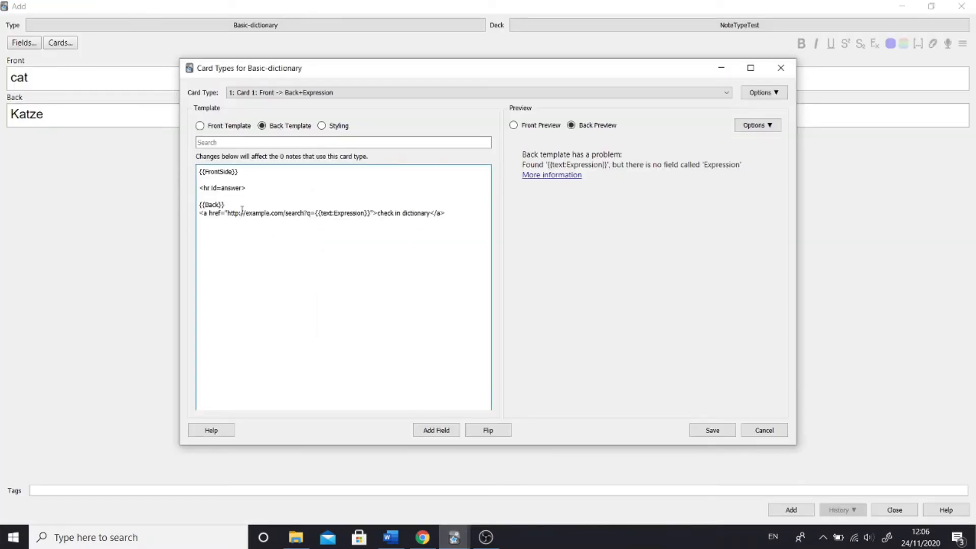
Copy the verbformen.com declension URL for Katze from Chrome and paste it below the example link in Anki's back template.
{"action": "left_click", "coordinate": [421, 539]}
{"action": "left_click", "coordinate": [230, 15]}
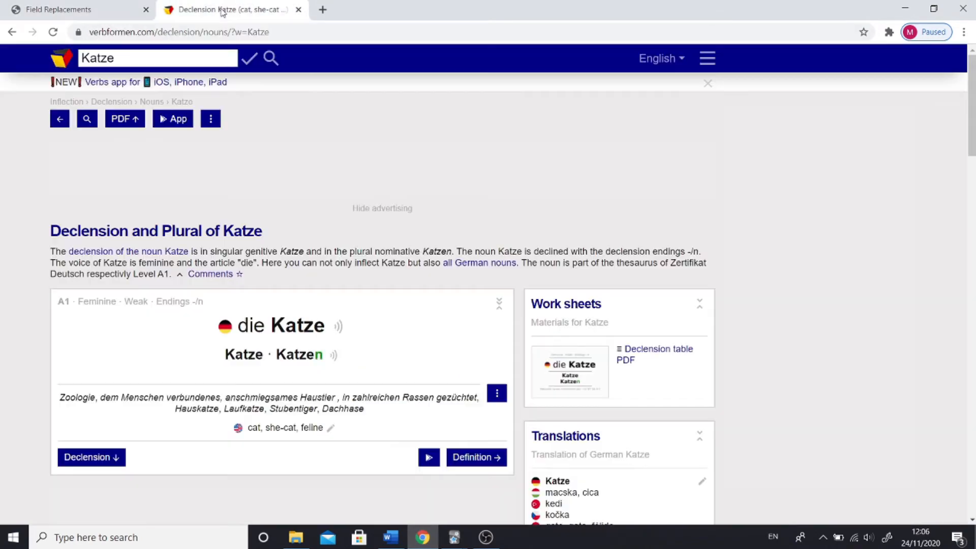
{"action": "left_click", "coordinate": [298, 36]}
{"action": "key", "text": "ctrl+c"}
{"action": "mouse_move", "coordinate": [454, 533]}
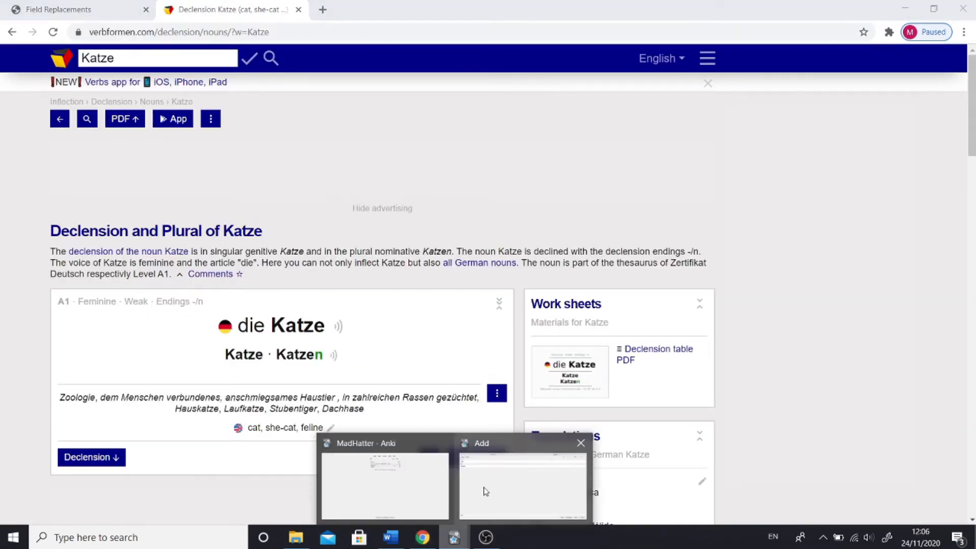
{"action": "left_click", "coordinate": [485, 490]}
{"action": "key", "text": "ctrl+v"}
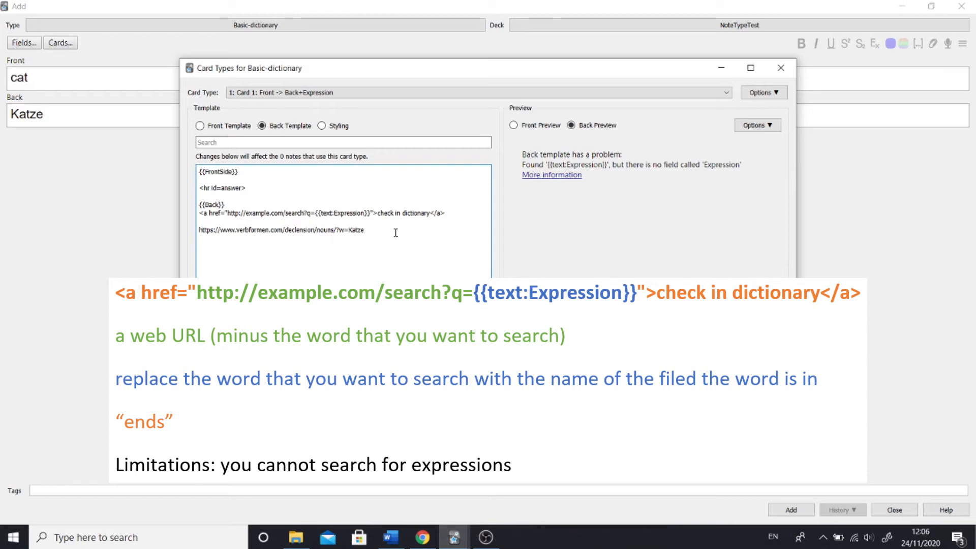
Replace "Katze" at the end of the verbformen URL with {{text:Back}}.
{"action": "key", "text": "BackSpace"}
{"action": "key", "text": "BackSpace"}
{"action": "key", "text": "BackSpace"}
{"action": "key", "text": "BackSpace"}
{"action": "key", "text": "BackSpace"}
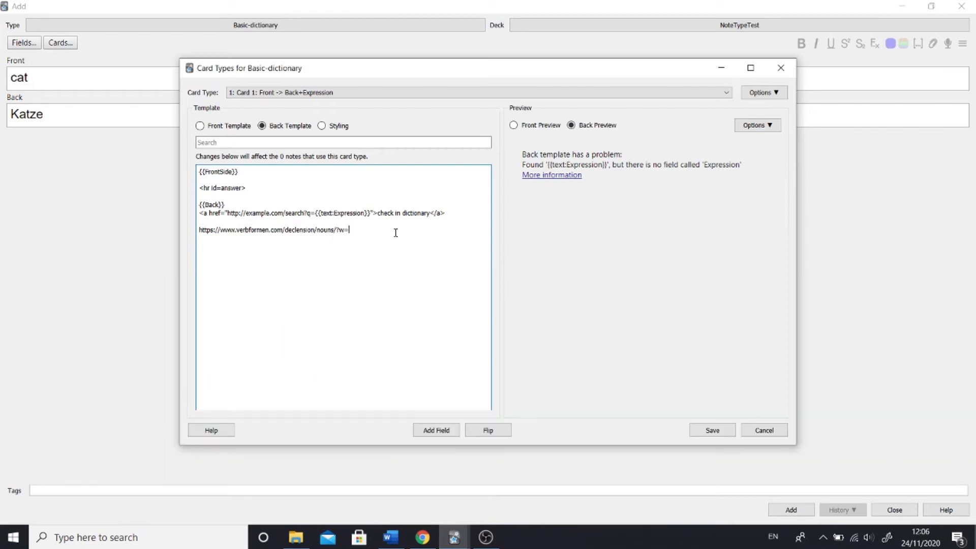
{"action": "type", "text": "{{}}"}
{"action": "type", "text": "Back"}
{"action": "type", "text": "text:"}
Wrap the verbformen URL in the example's opening <a href=" code and closing ">check in dictionary</a> code.
{"action": "left_click_drag", "start_coordinate": [445, 213], "coordinate": [371, 215]}
{"action": "key", "text": "ctrl+c"}
{"action": "left_click", "coordinate": [387, 230]}
{"action": "key", "text": "ctrl+v"}
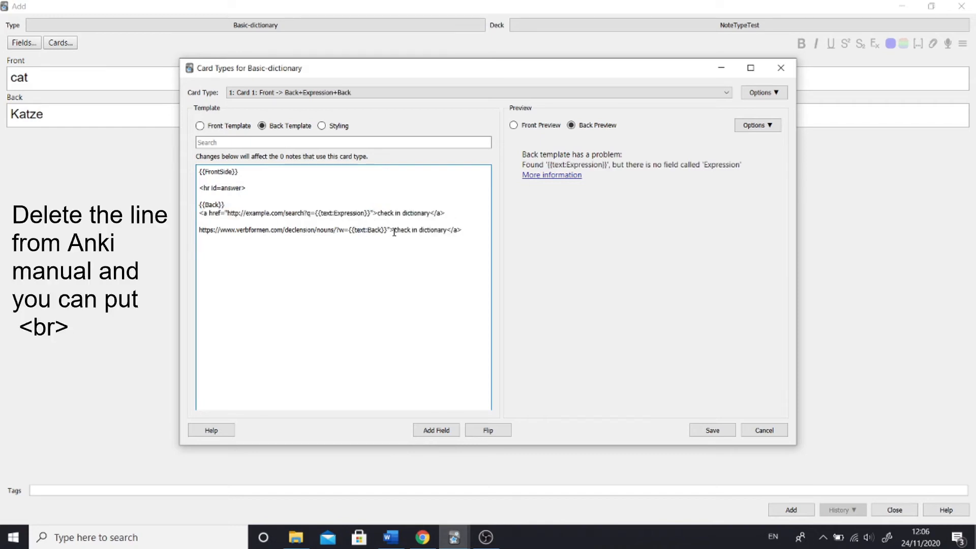
{"action": "left_click_drag", "start_coordinate": [228, 213], "coordinate": [199, 213]}
{"action": "key", "text": "ctrl+c"}
{"action": "left_click", "coordinate": [199, 229]}
{"action": "key", "text": "ctrl+v"}
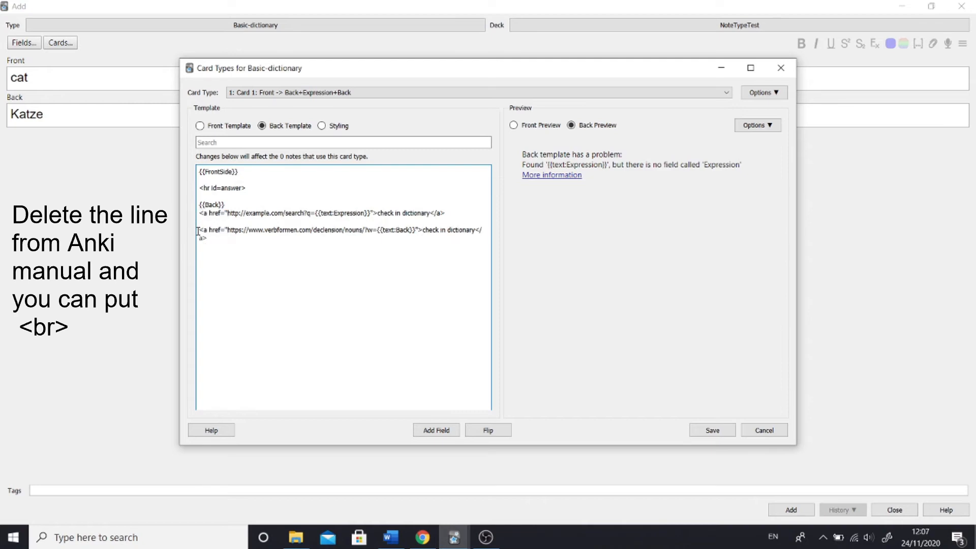
Delete the example.com link line from the back template, and open the "check in dictionary" link on the cat review card.
{"action": "left_click_drag", "start_coordinate": [447, 213], "coordinate": [196, 218]}
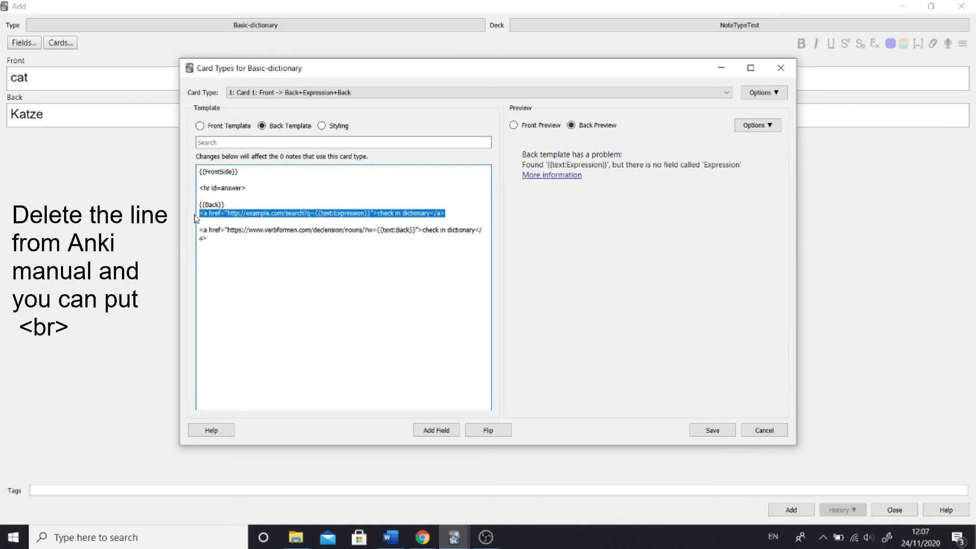
{"action": "key", "text": "Delete"}
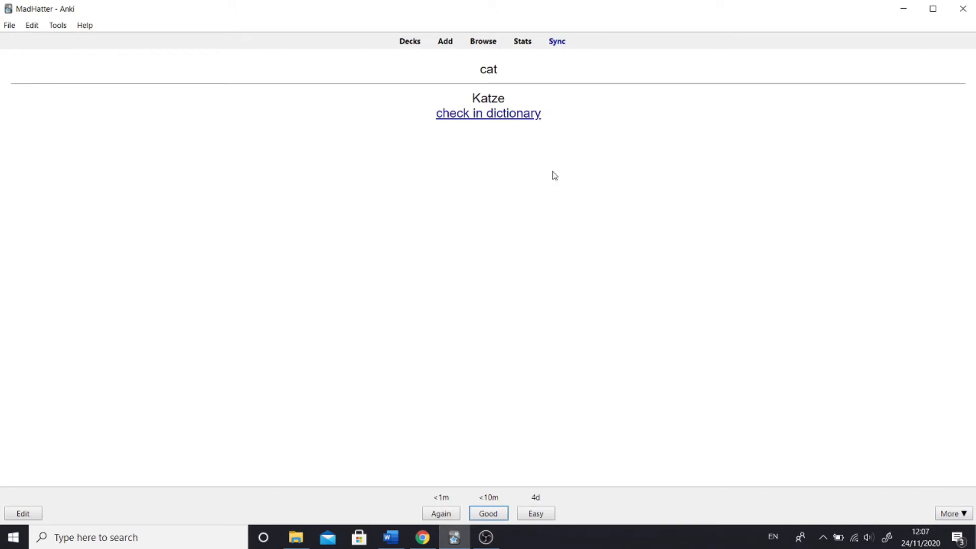
{"action": "left_click", "coordinate": [508, 114]}
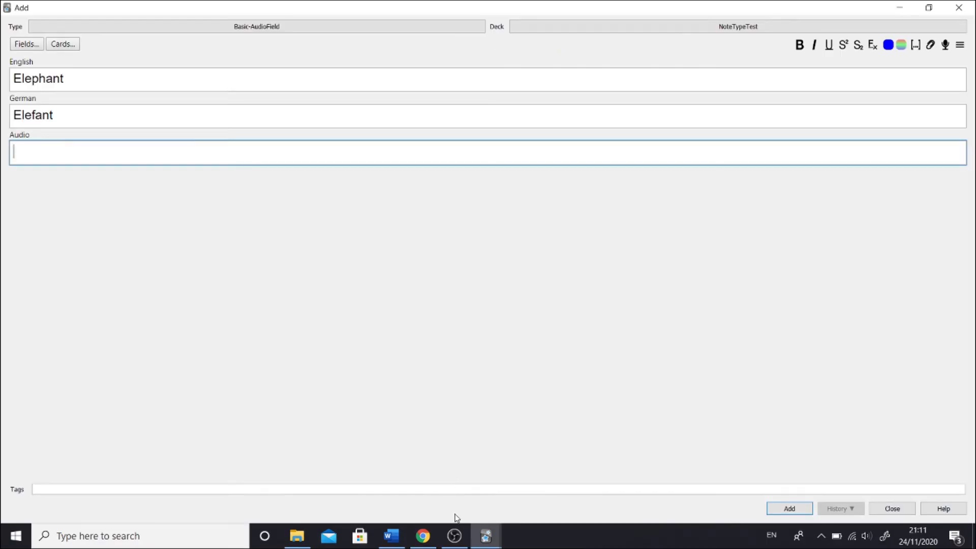
Search Forvo in Chrome for the German translation of "elephant" and download the third German pronunciation of elefant.
{"action": "left_click", "coordinate": [422, 536]}
{"action": "type", "text": "elephant"}
{"action": "key", "text": "Return"}
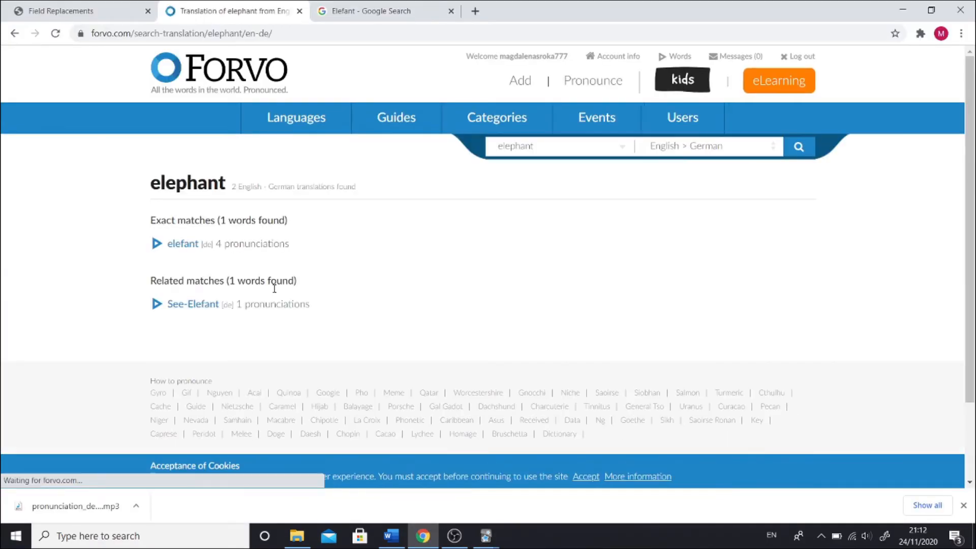
{"action": "left_click", "coordinate": [179, 247]}
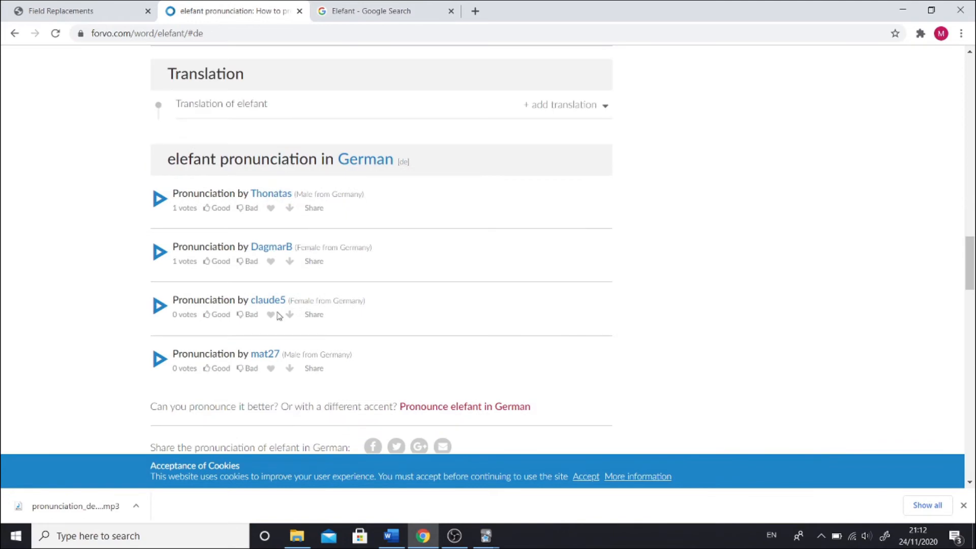
{"action": "left_click", "coordinate": [289, 317]}
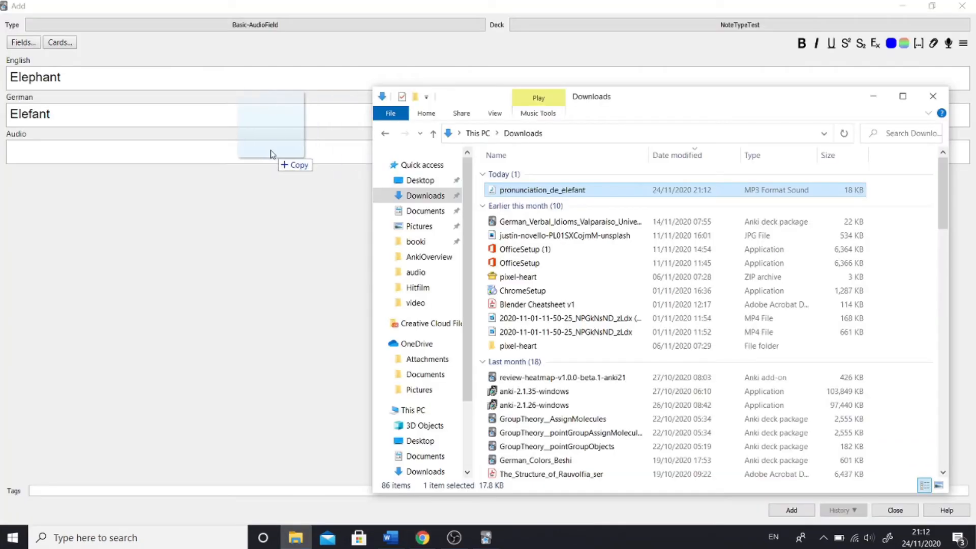
Insert the pronunciation_de_elefant sound file into the Elephant note's Audio field and reveal the answer on its review card.
{"action": "left_click_drag", "start_coordinate": [268, 153], "coordinate": [255, 155]}
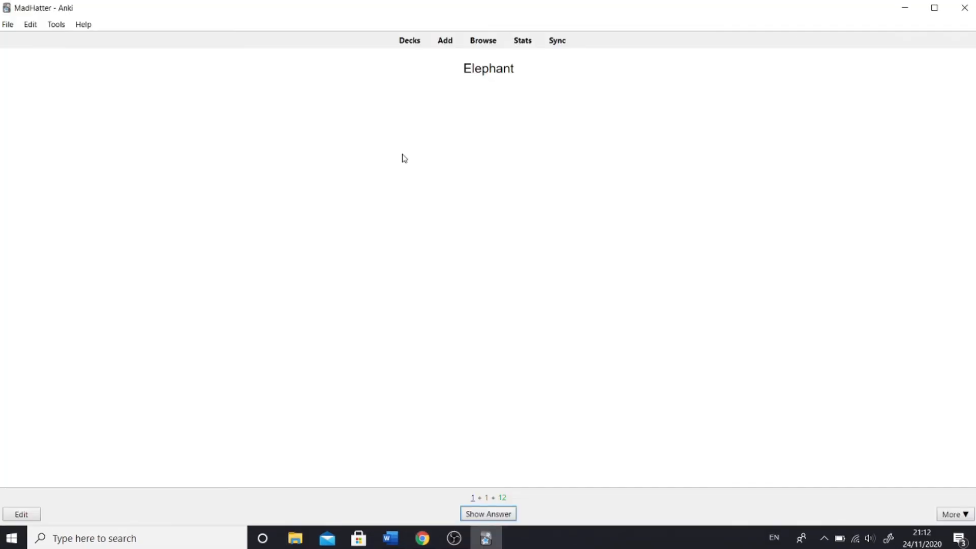
{"action": "key", "text": "space"}
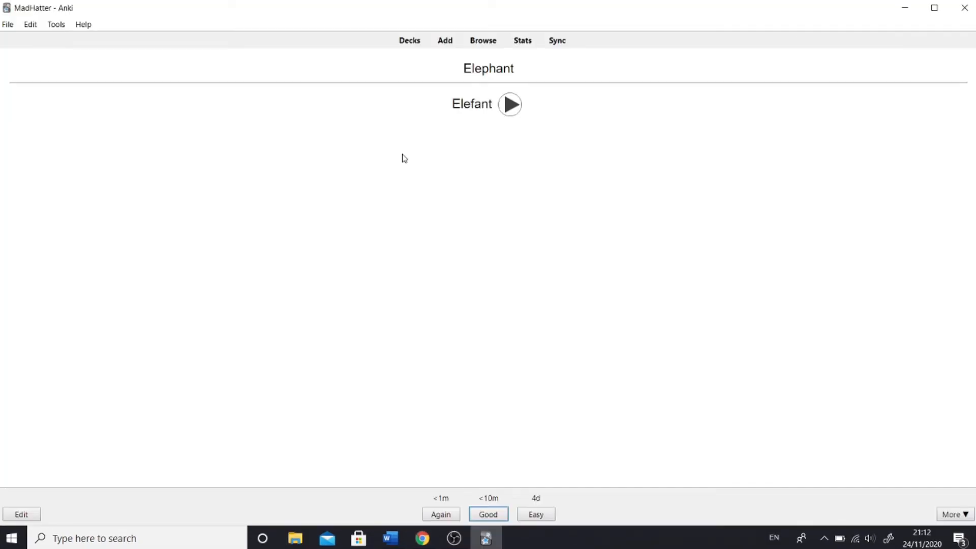
Delete pronunciation_de_elefant from the Downloads folder in File Explorer and minimize the window.
{"action": "left_click", "coordinate": [294, 538]}
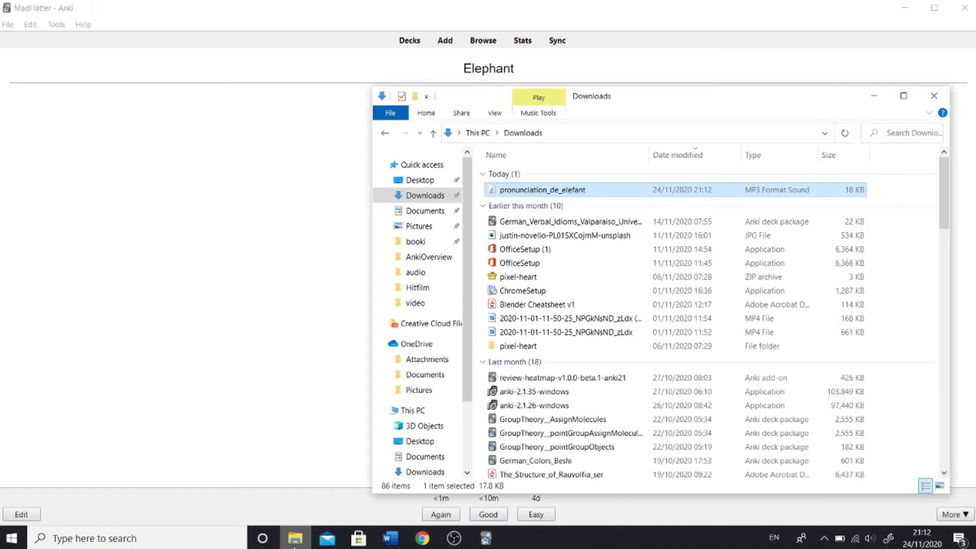
{"action": "key", "text": "Delete"}
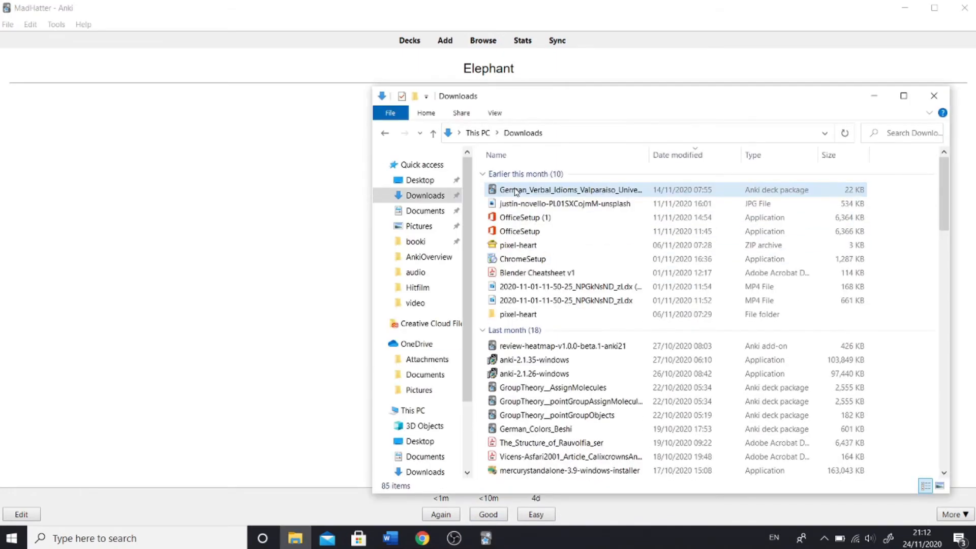
{"action": "left_click", "coordinate": [875, 96]}
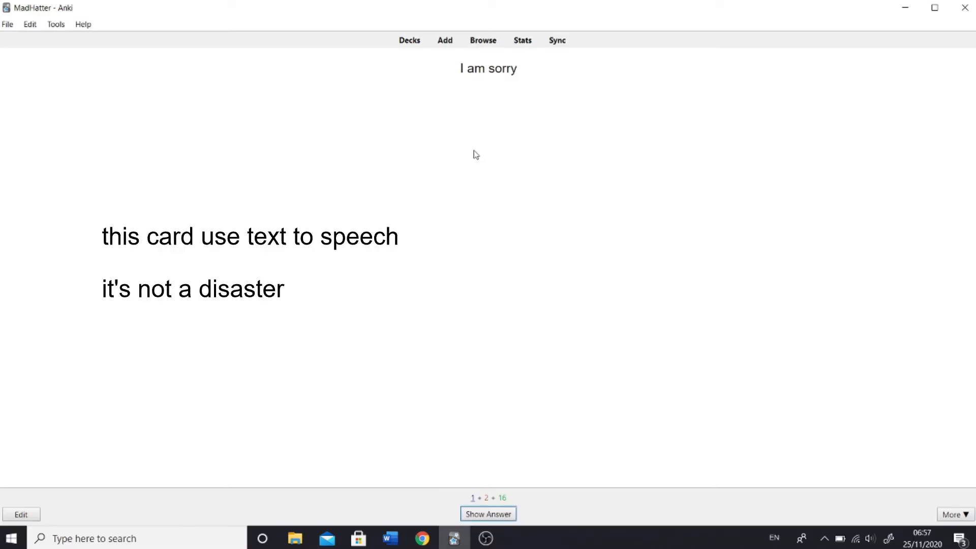
Reveal the answer of the "I am sorry" text-to-speech card.
{"action": "key", "text": "space"}
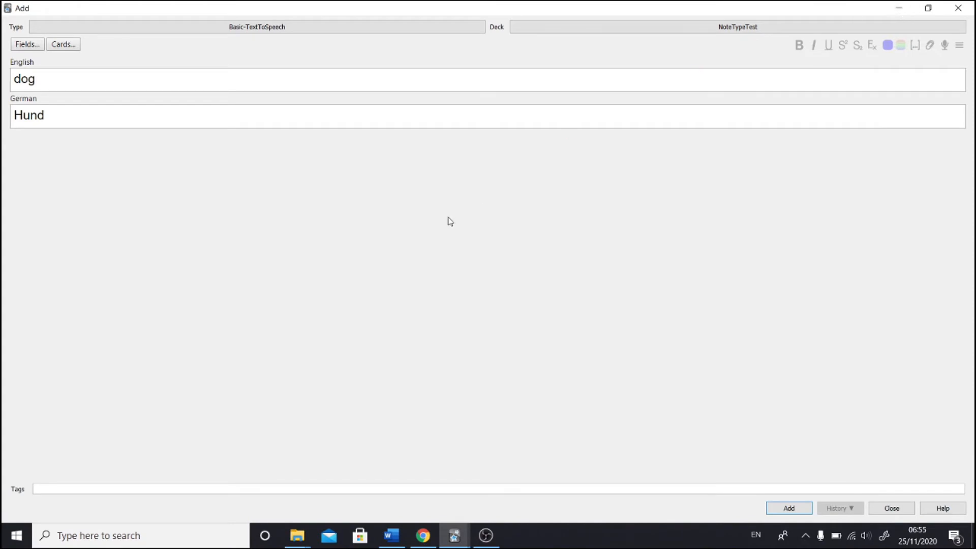
Copy {{tts-voices:}} from the Anki manual in Chrome and paste it below {{German}} in the Basic-TextToSpeech back template.
{"action": "left_click", "coordinate": [67, 47]}
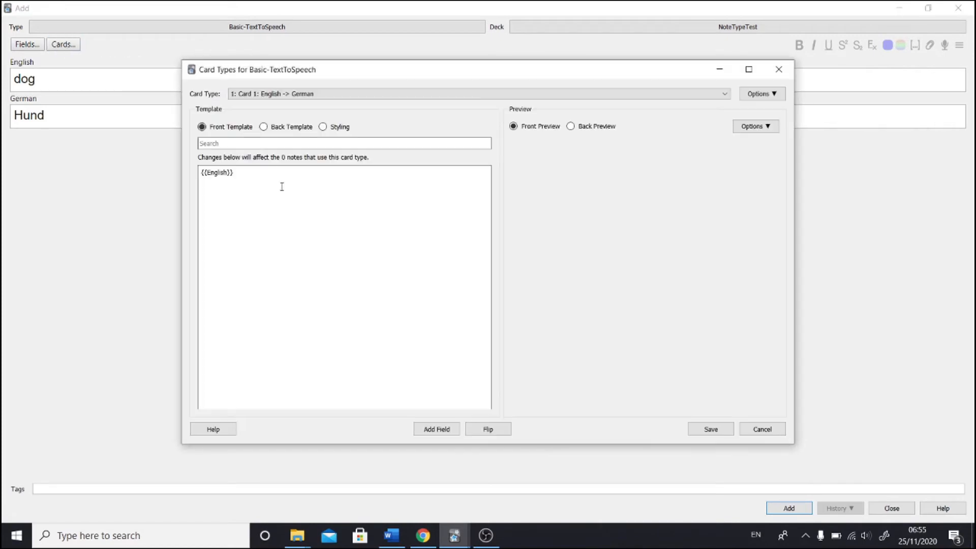
{"action": "left_click", "coordinate": [264, 127]}
{"action": "left_click", "coordinate": [423, 535]}
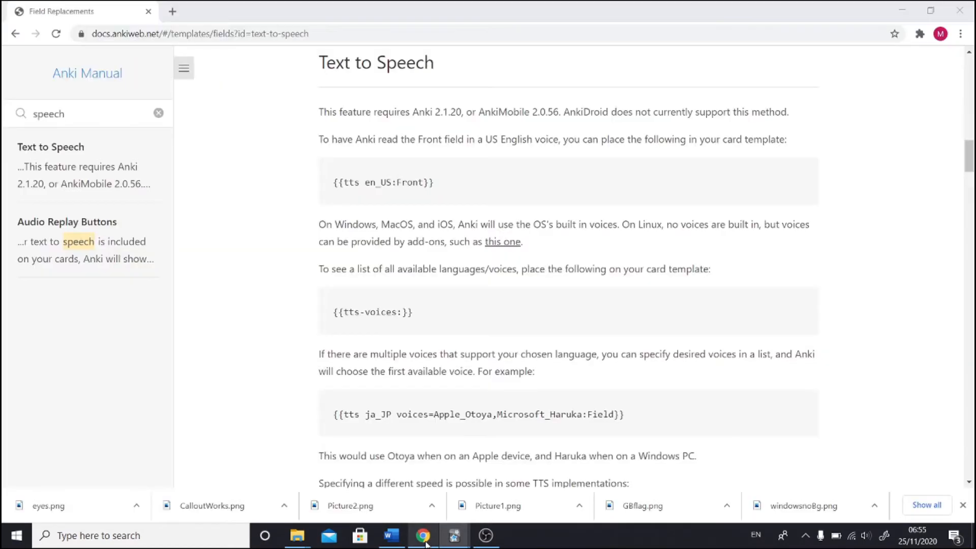
{"action": "left_click_drag", "start_coordinate": [425, 312], "coordinate": [330, 319]}
{"action": "key", "text": "ctrl+c"}
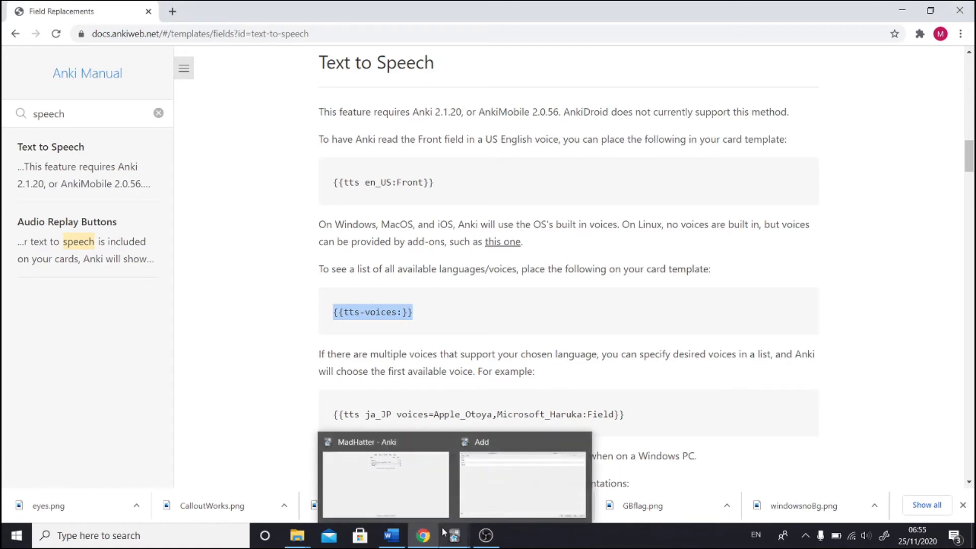
{"action": "left_click", "coordinate": [455, 539]}
{"action": "left_click", "coordinate": [505, 495]}
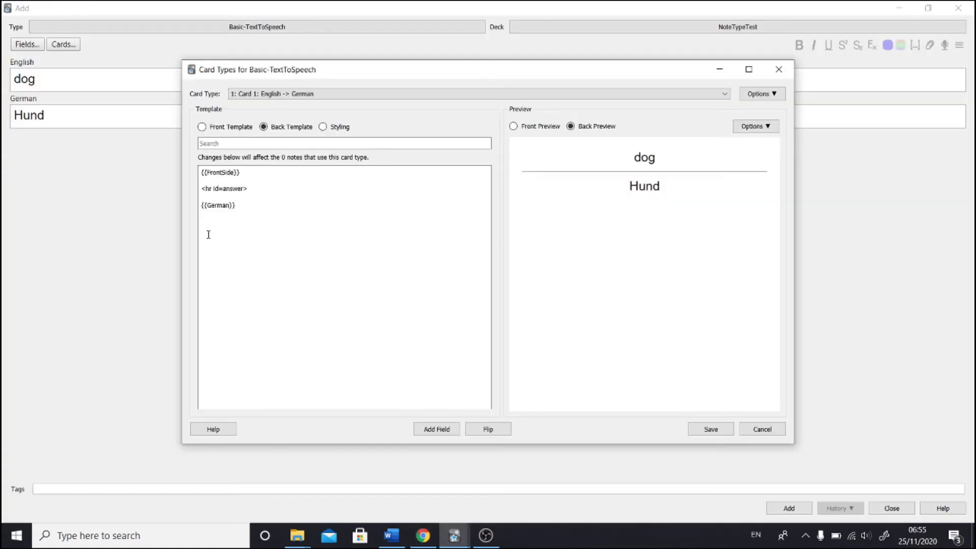
{"action": "left_click", "coordinate": [255, 206]}
{"action": "key", "text": "Return"}
{"action": "key", "text": "ctrl+v"}
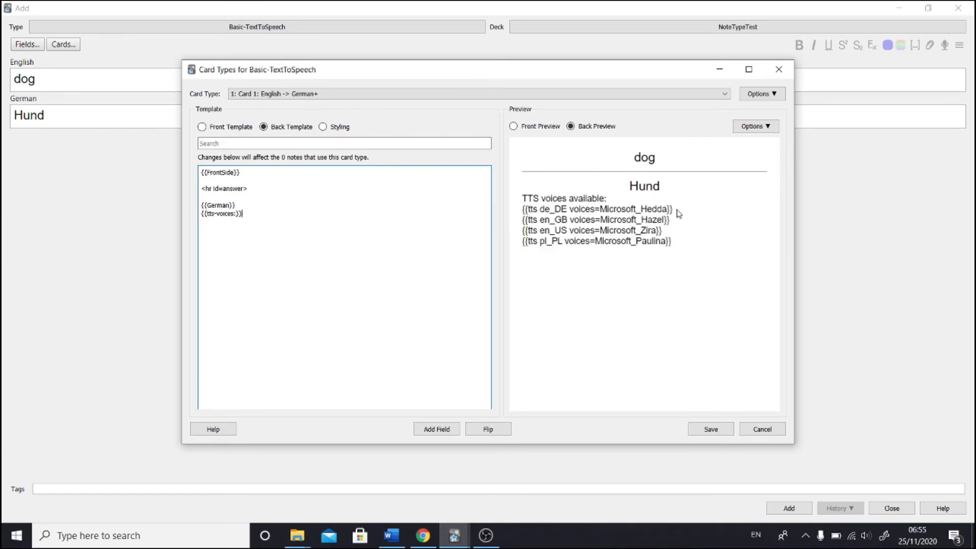
Replace {{tts-voices:}} in the back template with {{tts de_DE voices=Microsoft_Hedda:German}} and save the card type.
{"action": "left_click_drag", "start_coordinate": [679, 210], "coordinate": [522, 215]}
{"action": "key", "text": "ctrl+c"}
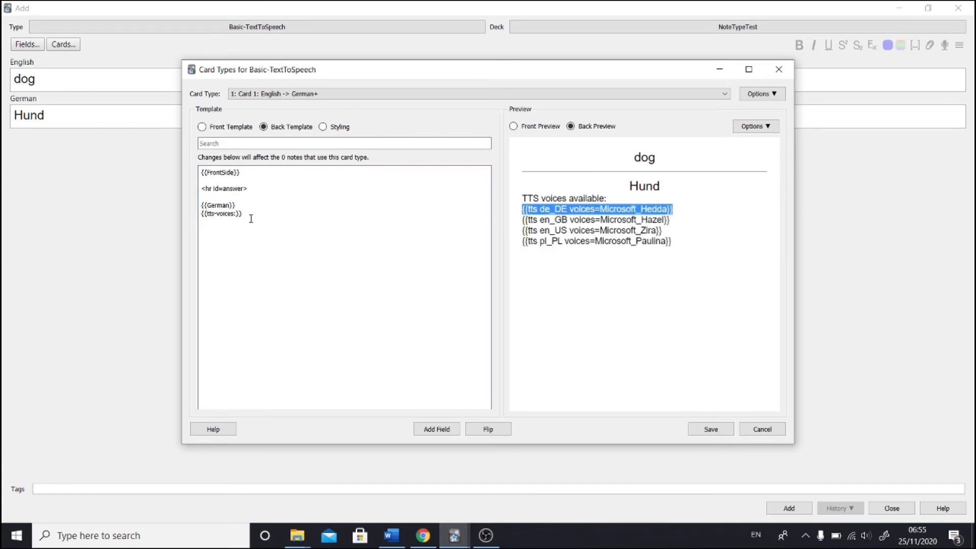
{"action": "left_click_drag", "start_coordinate": [252, 214], "coordinate": [200, 218]}
{"action": "key", "text": "ctrl+v"}
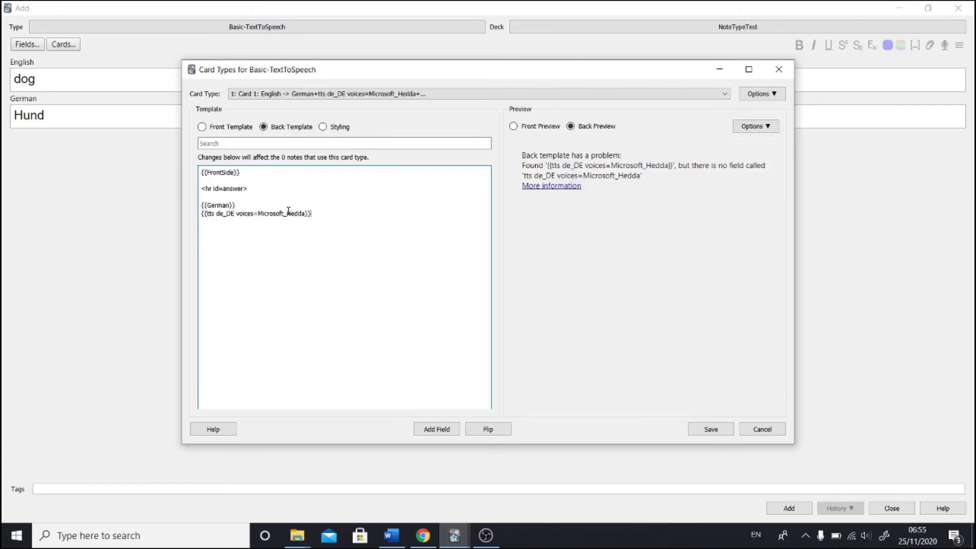
{"action": "type", "text": ":Germn"}
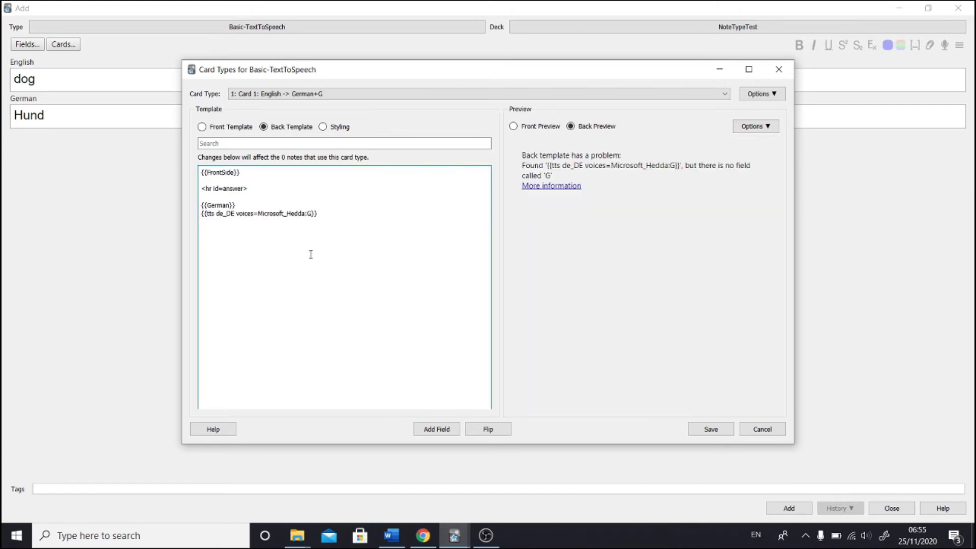
{"action": "key", "text": "BackSpace"}
{"action": "type", "text": "an"}
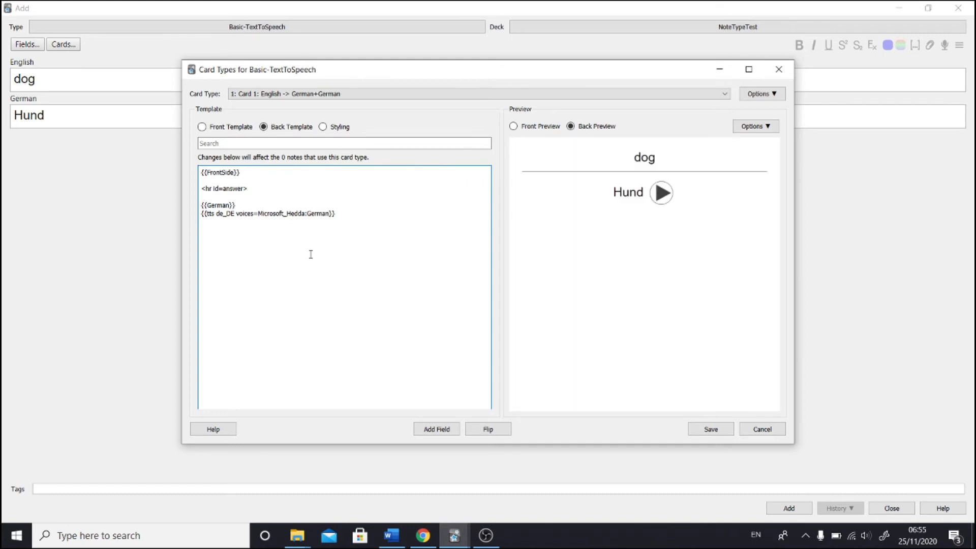
{"action": "left_click", "coordinate": [711, 429]}
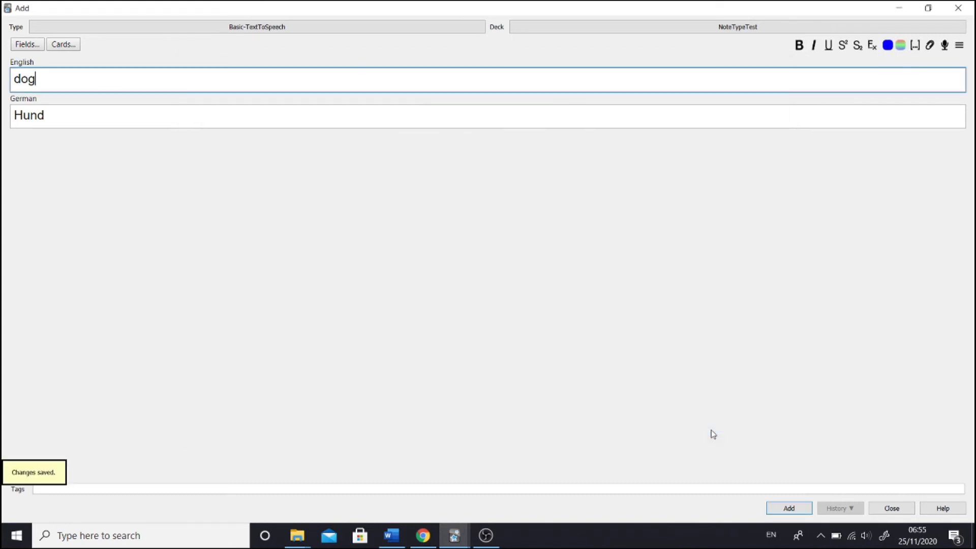
Leave the note-adding window and reveal the answer of the dog review card.
{"action": "key", "text": "Escape"}
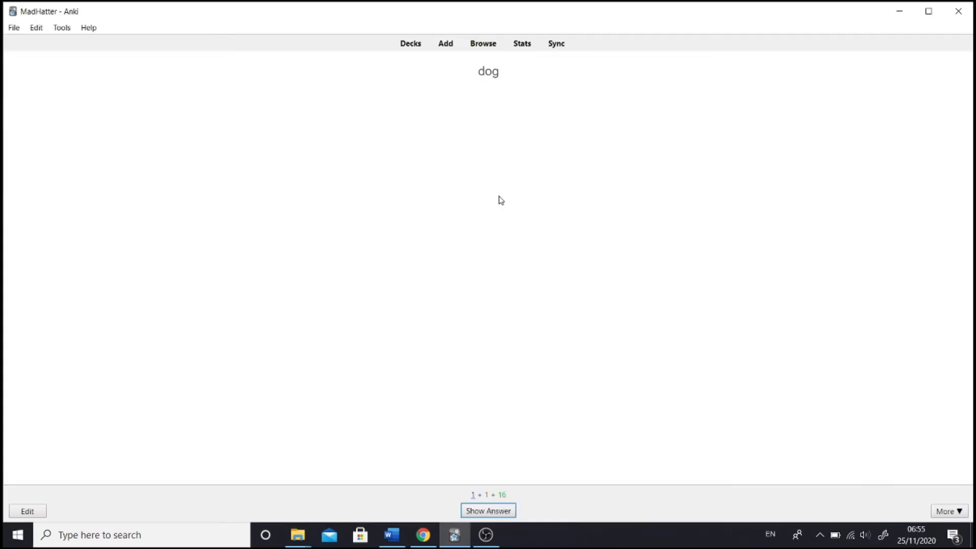
{"action": "key", "text": "space"}
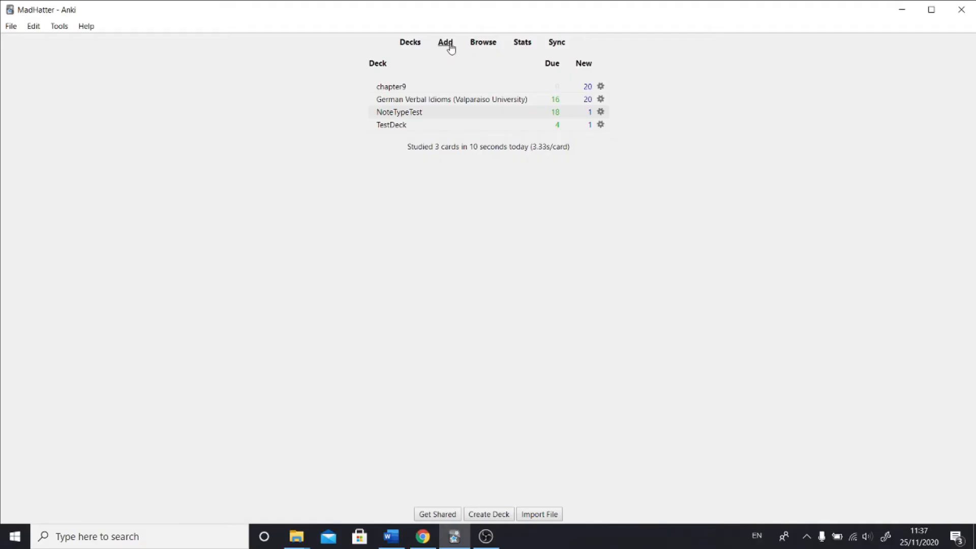
Create a new note type from the Basic (and reversed card) template and name it Basic (and reversed card)3Cards.
{"action": "left_click", "coordinate": [447, 42]}
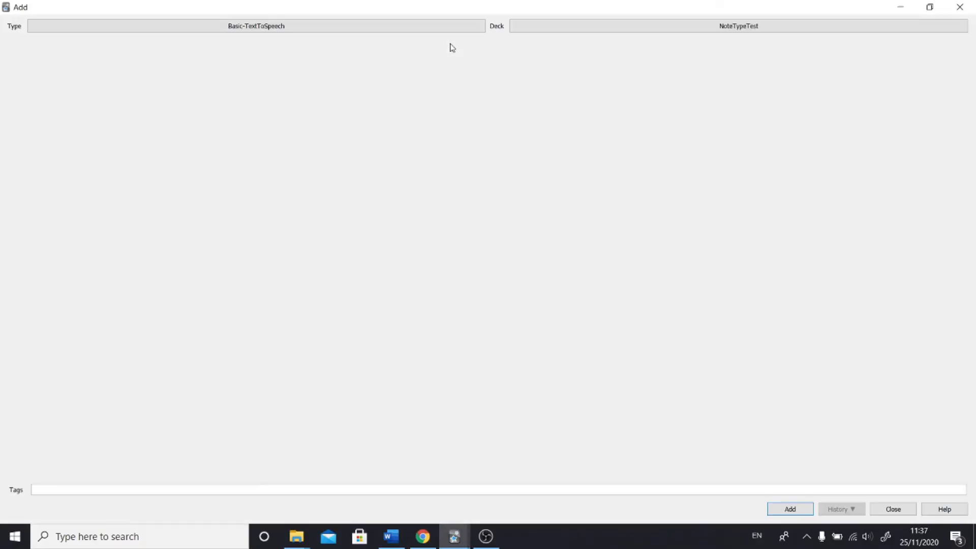
{"action": "left_click", "coordinate": [377, 26]}
{"action": "left_click", "coordinate": [480, 344]}
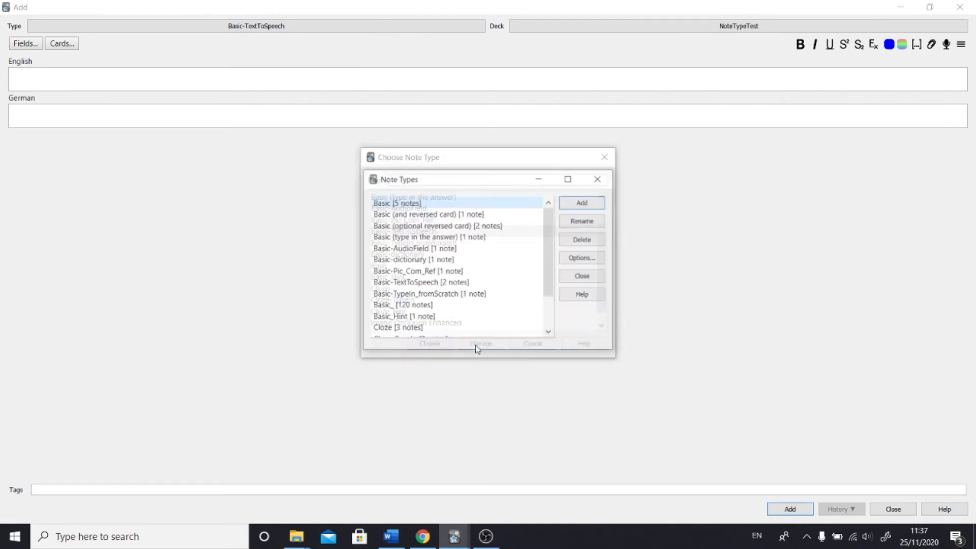
{"action": "left_click", "coordinate": [580, 204]}
{"action": "left_click", "coordinate": [501, 229]}
{"action": "left_click", "coordinate": [445, 340]}
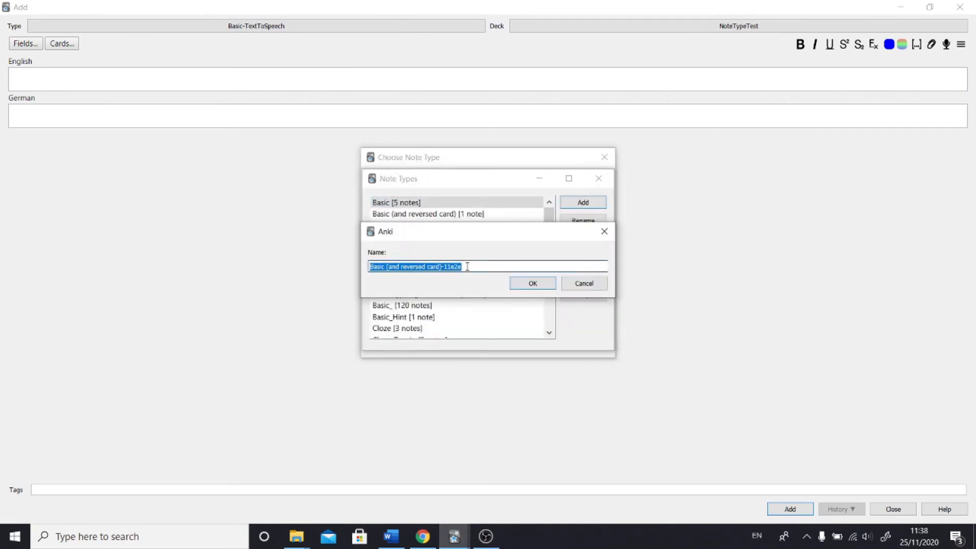
{"action": "left_click", "coordinate": [467, 266]}
{"action": "type", "text": "3Cards"}
{"action": "left_click", "coordinate": [532, 283]}
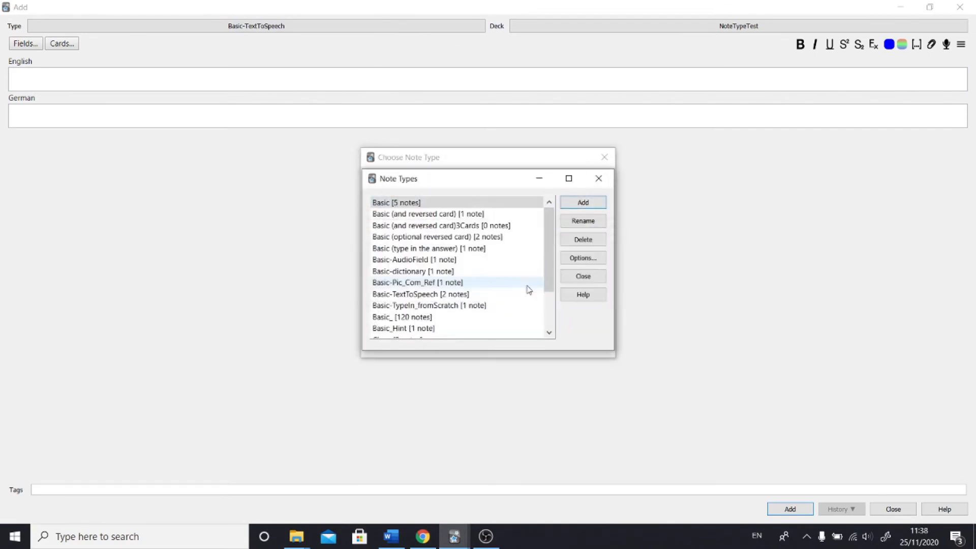
Close the note type manager and choose Basic (and reversed card)3Cards for the new note.
{"action": "left_click", "coordinate": [598, 179]}
{"action": "left_click", "coordinate": [425, 219]}
{"action": "left_click", "coordinate": [429, 343]}
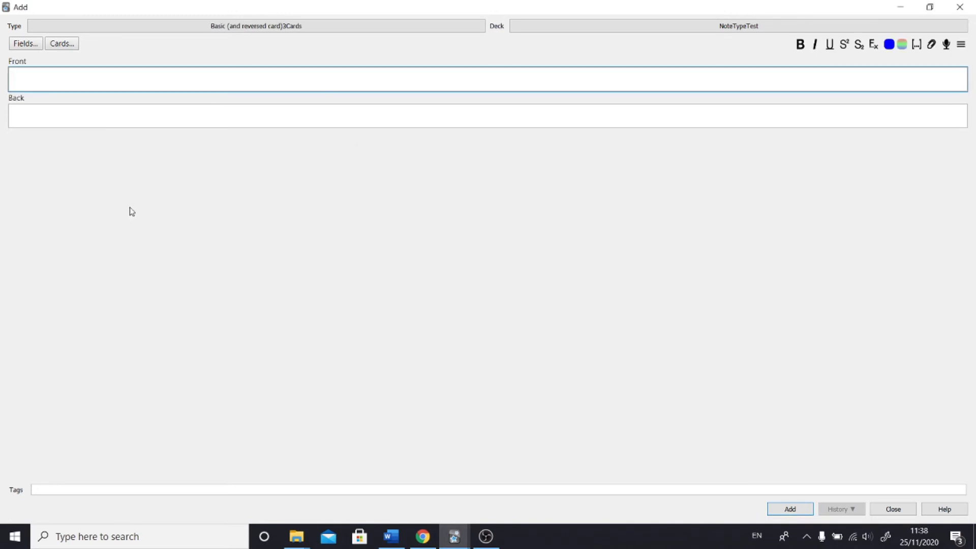
Add two fields named Audio and Picture to the Basic (and reversed card)3Cards note type.
{"action": "left_click", "coordinate": [26, 43]}
{"action": "left_click", "coordinate": [588, 171]}
{"action": "type", "text": "Audio"}
{"action": "key", "text": "Return"}
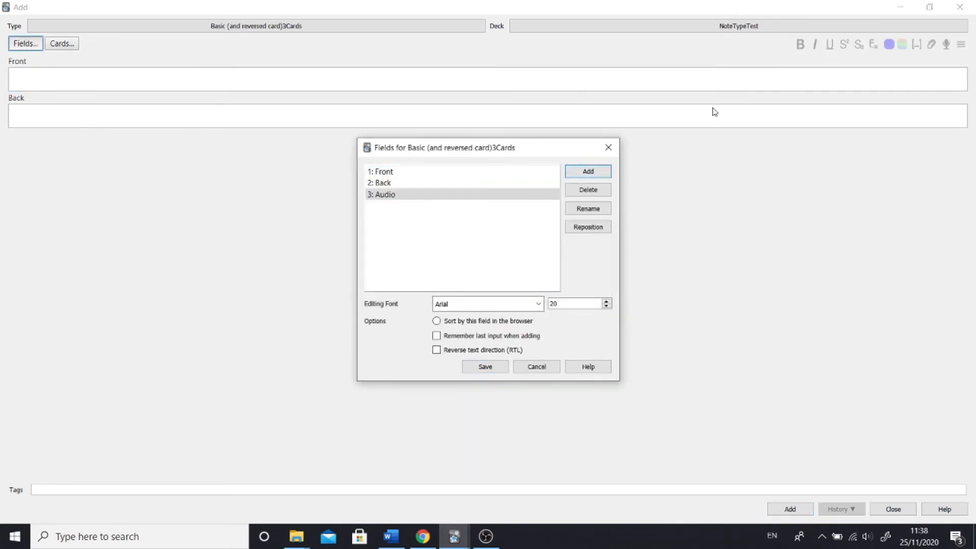
{"action": "left_click", "coordinate": [588, 172]}
{"action": "type", "text": "Picture"}
{"action": "key", "text": "Return"}
Rename the Front field to German and the Back field to English, and save the fields.
{"action": "left_click", "coordinate": [488, 171]}
{"action": "left_click", "coordinate": [588, 208]}
{"action": "type", "text": "German"}
{"action": "key", "text": "Return"}
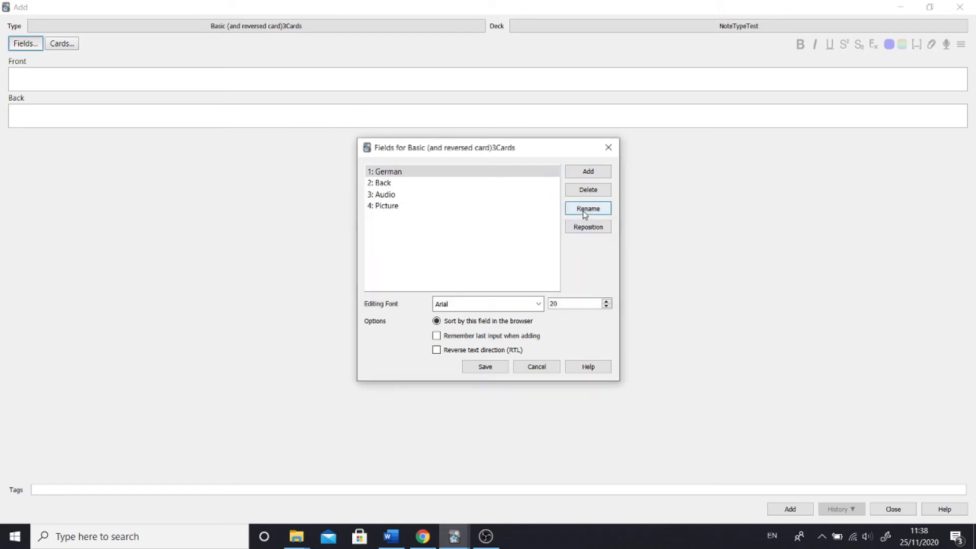
{"action": "left_click", "coordinate": [458, 182]}
{"action": "left_click", "coordinate": [584, 209]}
{"action": "type", "text": "English"}
{"action": "left_click", "coordinate": [532, 283]}
{"action": "left_click", "coordinate": [485, 366]}
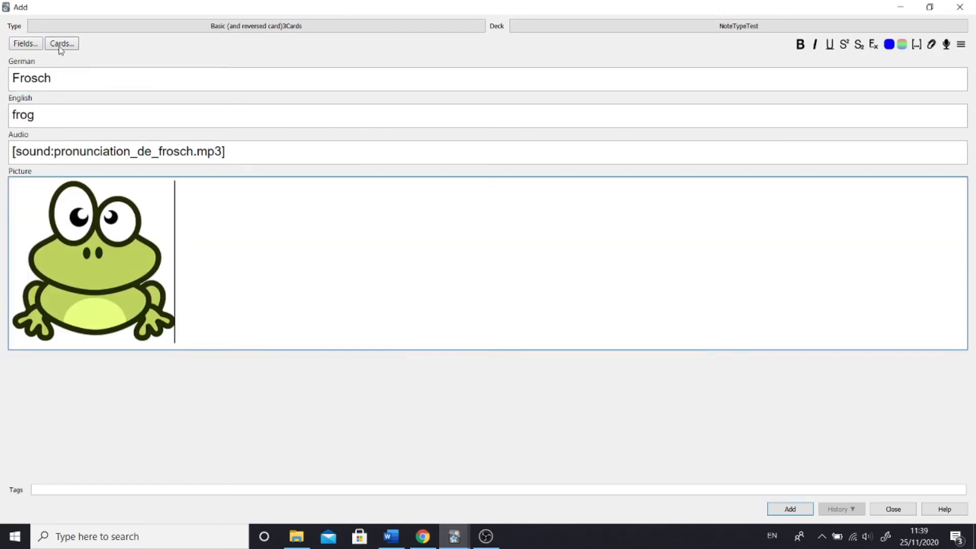
Add {{Audio}} and {{Picture}} on separate lines below {{English}} in the back template of Card 1.
{"action": "left_click", "coordinate": [60, 44]}
{"action": "left_click", "coordinate": [262, 126]}
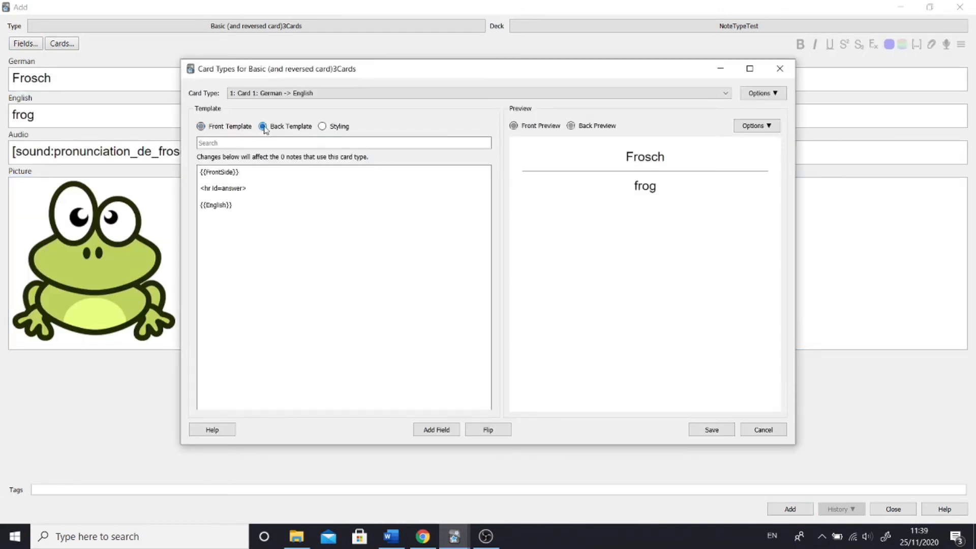
{"action": "left_click", "coordinate": [240, 208]}
{"action": "key", "text": "Return"}
{"action": "type", "text": "{{}}Audio"}
{"action": "key", "text": "End"}
{"action": "key", "text": "Return"}
{"action": "type", "text": "{{}}"}
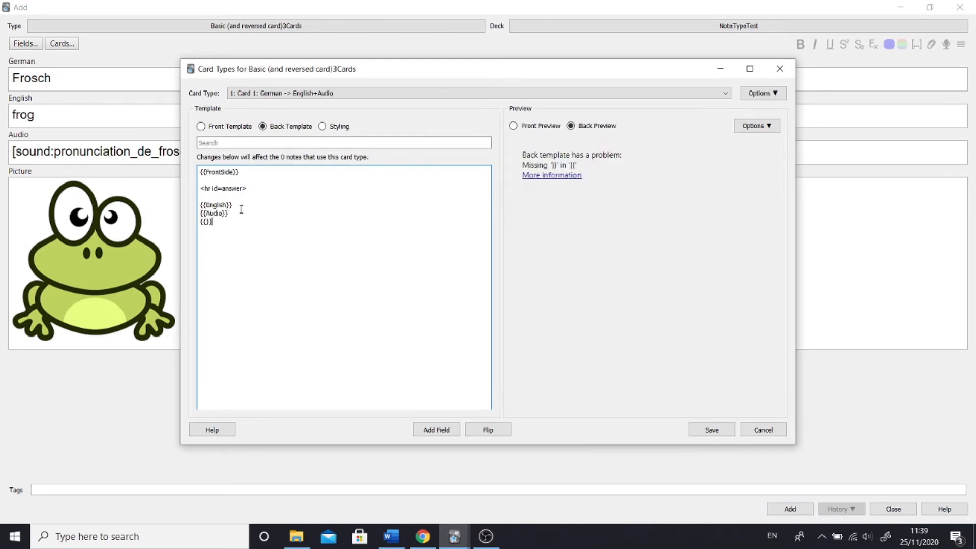
{"action": "key", "text": "Left"}
{"action": "key", "text": "Left"}
{"action": "type", "text": "Picture"}
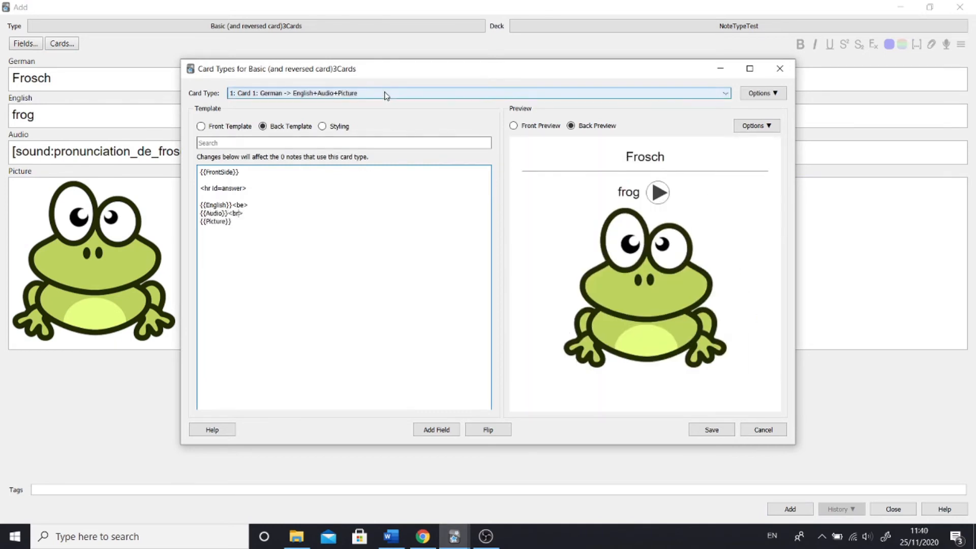
Add {{Audio}} and {{Picture}} on separate lines below {{German}} in the back template of Card 2.
{"action": "left_click", "coordinate": [386, 93]}
{"action": "left_click", "coordinate": [371, 111]}
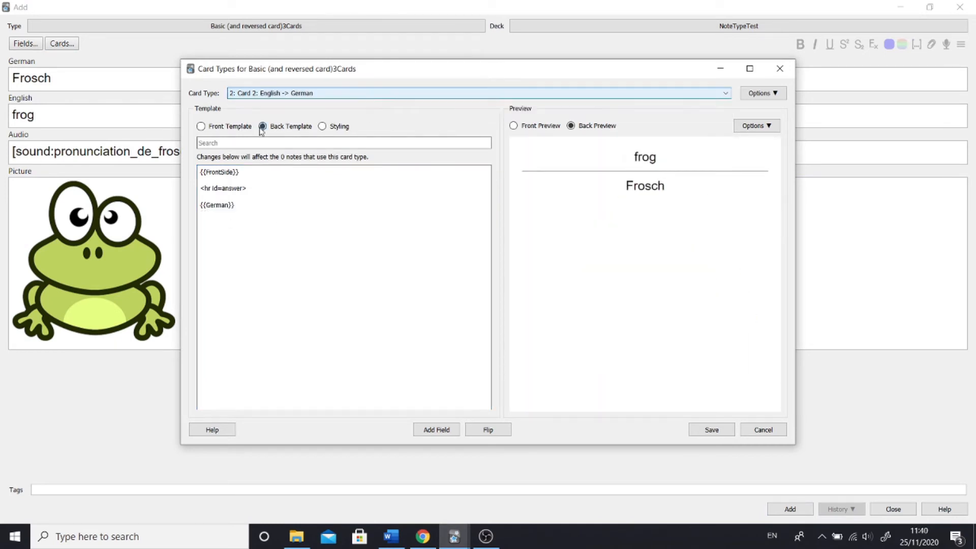
{"action": "left_click", "coordinate": [201, 126]}
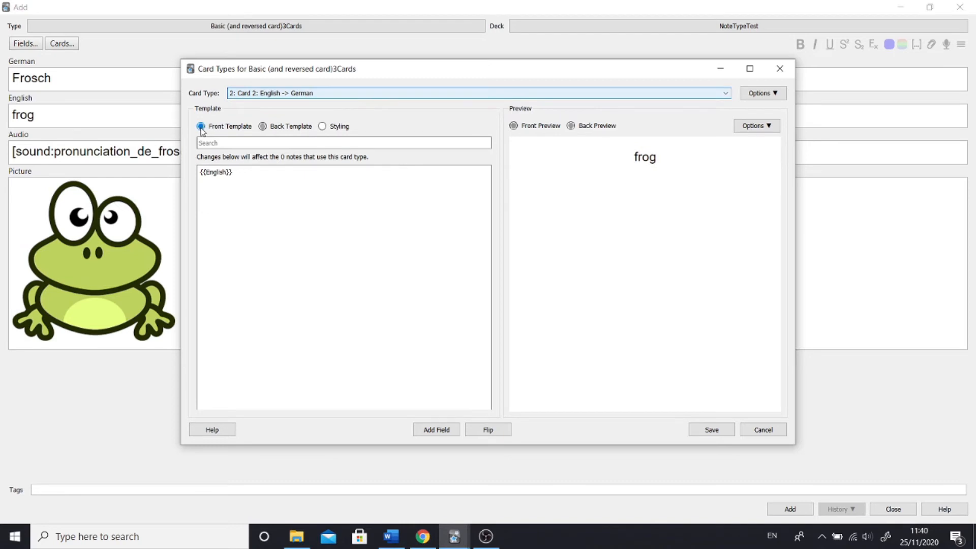
{"action": "left_click", "coordinate": [262, 126]}
{"action": "left_click", "coordinate": [256, 213]}
{"action": "key", "text": "Return"}
{"action": "type", "text": "{{Audio}}"}
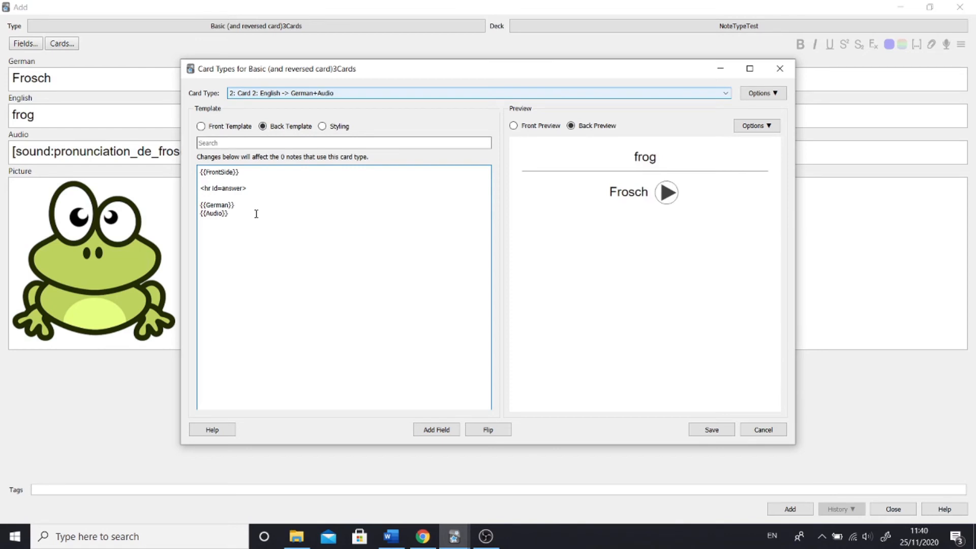
{"action": "key", "text": "Return"}
{"action": "type", "text": "{{Picture}}"}
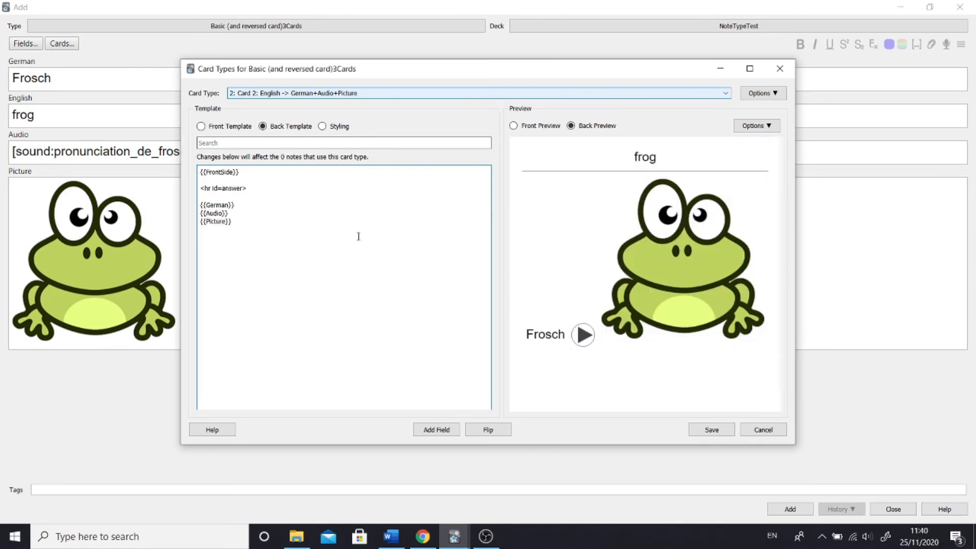
Insert <br> line breaks after {{German}} and {{Audio}} in Card 2's back template.
{"action": "left_click", "coordinate": [264, 205]}
{"action": "type", "text": "<br>"}
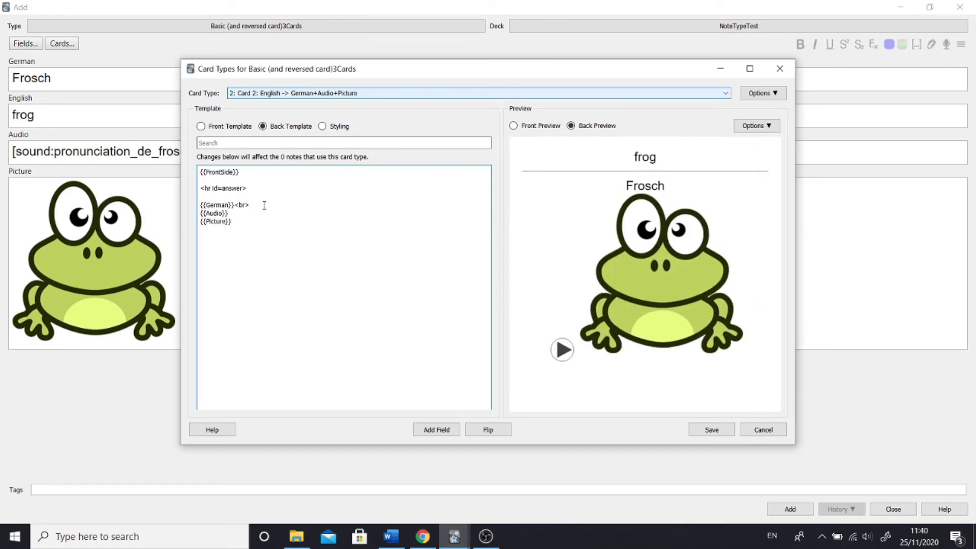
{"action": "key", "text": "Down"}
{"action": "type", "text": "<br>"}
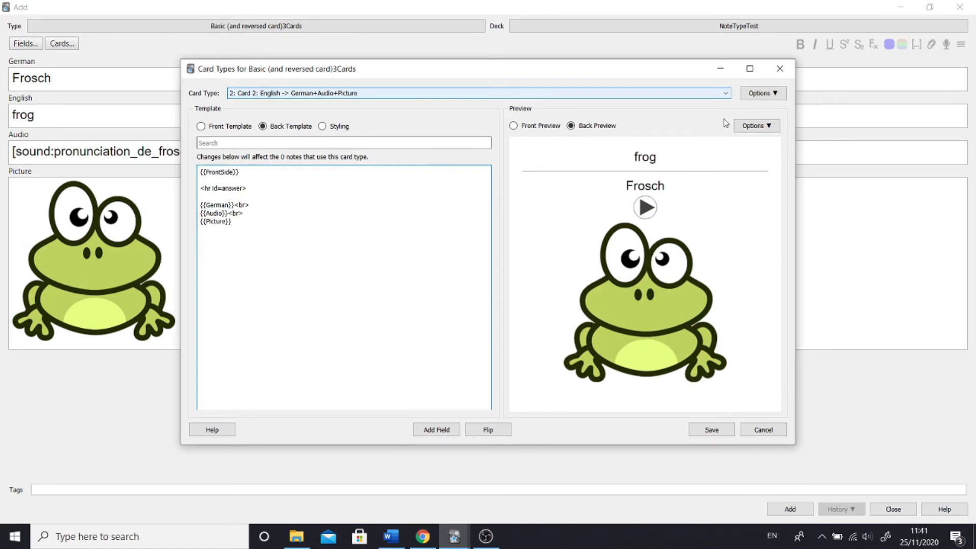
Add a third card type to the note type, confirm its creation, and select Card 3.
{"action": "left_click", "coordinate": [757, 94]}
{"action": "left_click", "coordinate": [767, 95]}
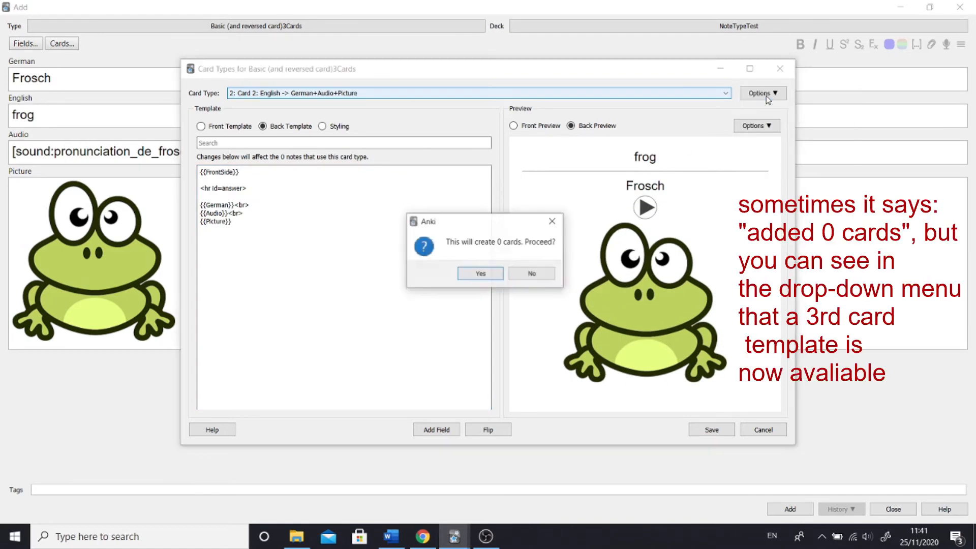
{"action": "left_click", "coordinate": [487, 274]}
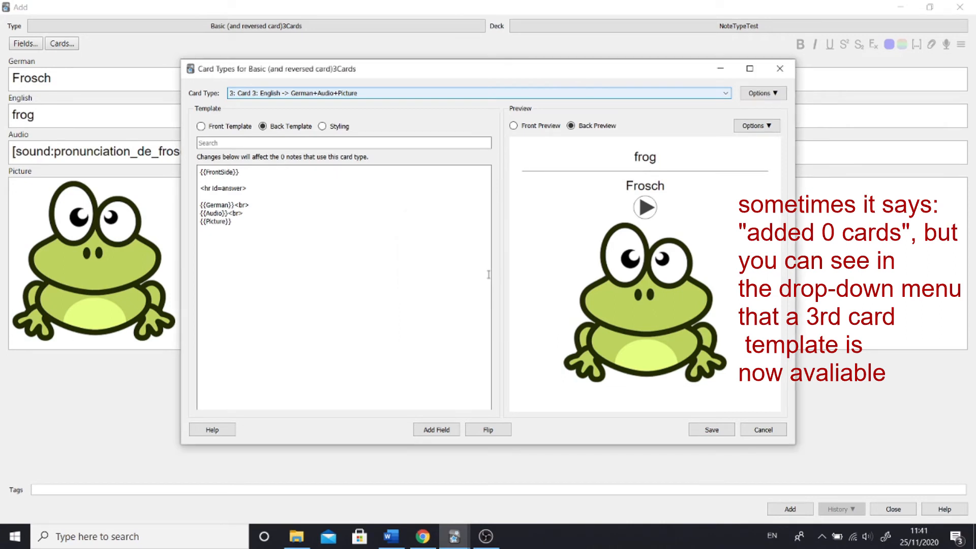
{"action": "left_click", "coordinate": [466, 97]}
{"action": "left_click", "coordinate": [447, 120]}
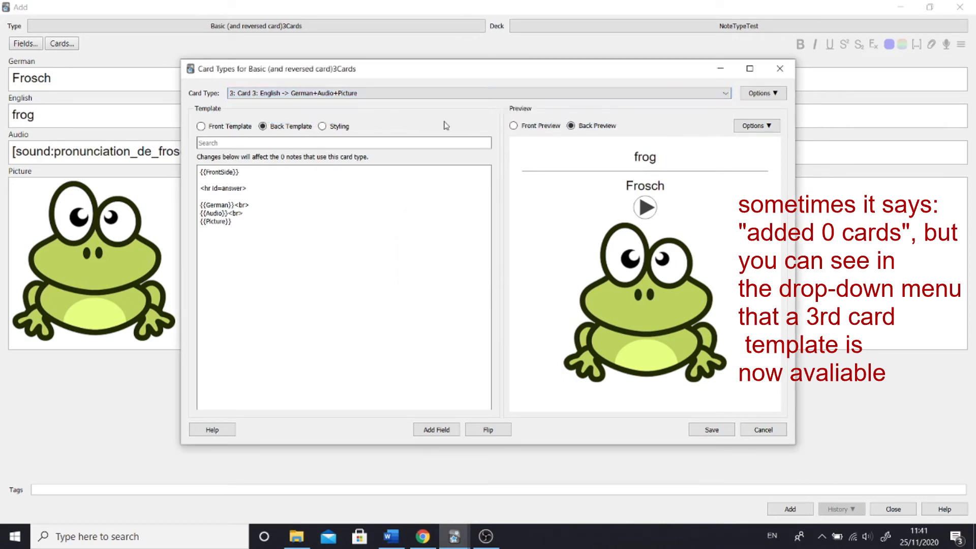
Replace the English field with {{Audio}} in the front template of Card 3.
{"action": "key", "text": "BackSpace"}
{"action": "key", "text": "BackSpace"}
{"action": "key", "text": "BackSpace"}
{"action": "key", "text": "BackSpace"}
{"action": "key", "text": "BackSpace"}
{"action": "key", "text": "BackSpace"}
{"action": "key", "text": "BackSpace"}
{"action": "type", "text": "Audio"}
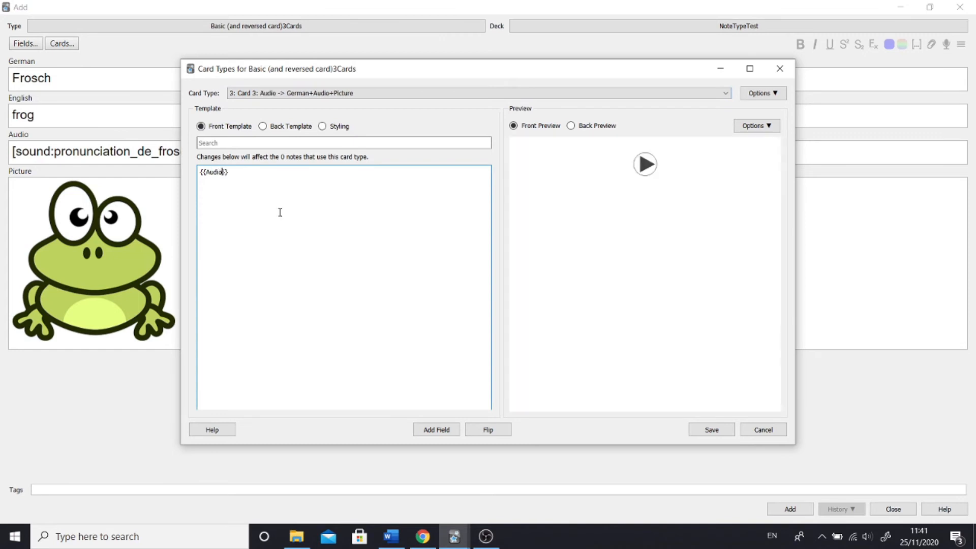
Replace {{Audio}} with {{English}} in Card 3's back template, then save the templates and add the Frosch note.
{"action": "left_click", "coordinate": [284, 126]}
{"action": "left_click", "coordinate": [222, 213]}
{"action": "key", "text": "BackSpace"}
{"action": "key", "text": "BackSpace"}
{"action": "key", "text": "BackSpace"}
{"action": "key", "text": "BackSpace"}
{"action": "type", "text": "udio"}
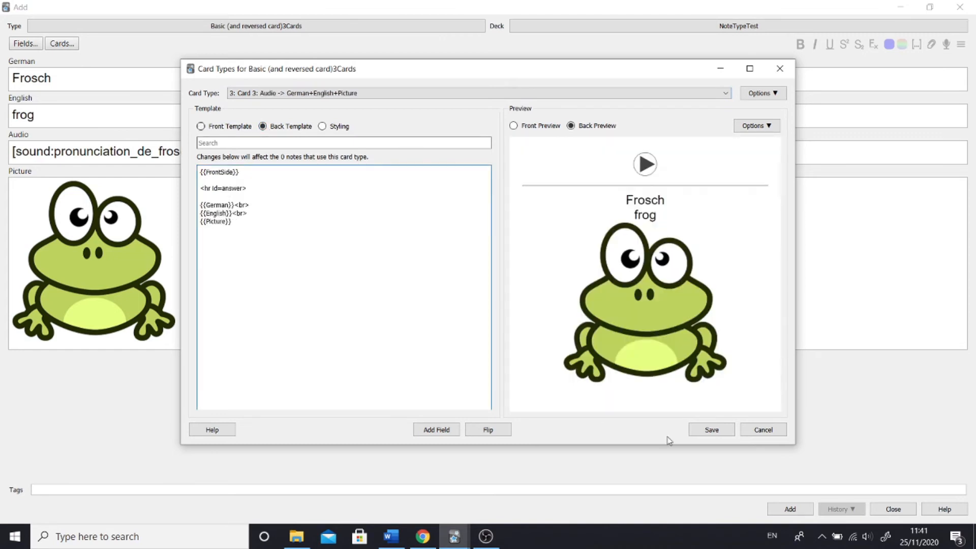
{"action": "left_click", "coordinate": [710, 430]}
{"action": "left_click", "coordinate": [790, 509]}
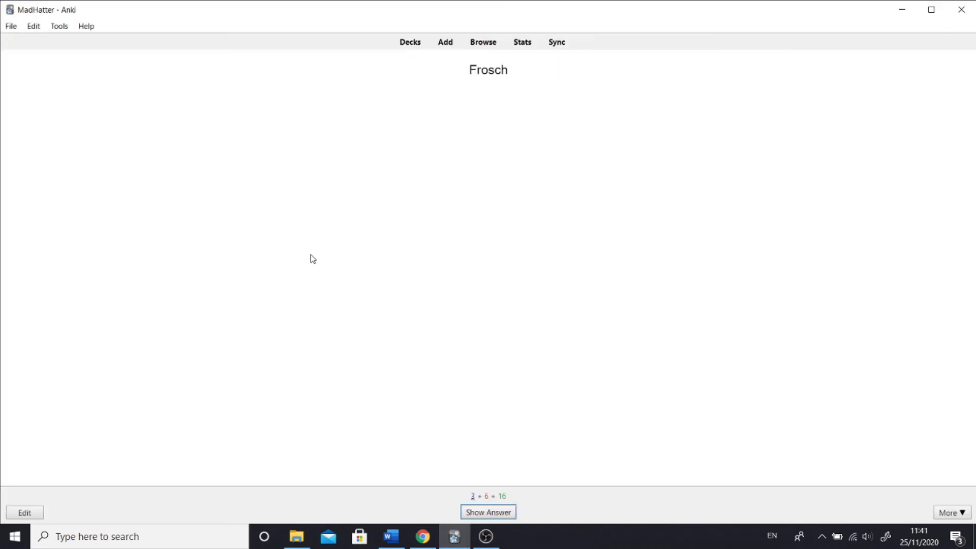
Study the three Frosch cards, revealing the answers and rating the German and English prompt cards Good.
{"action": "key", "text": "space"}
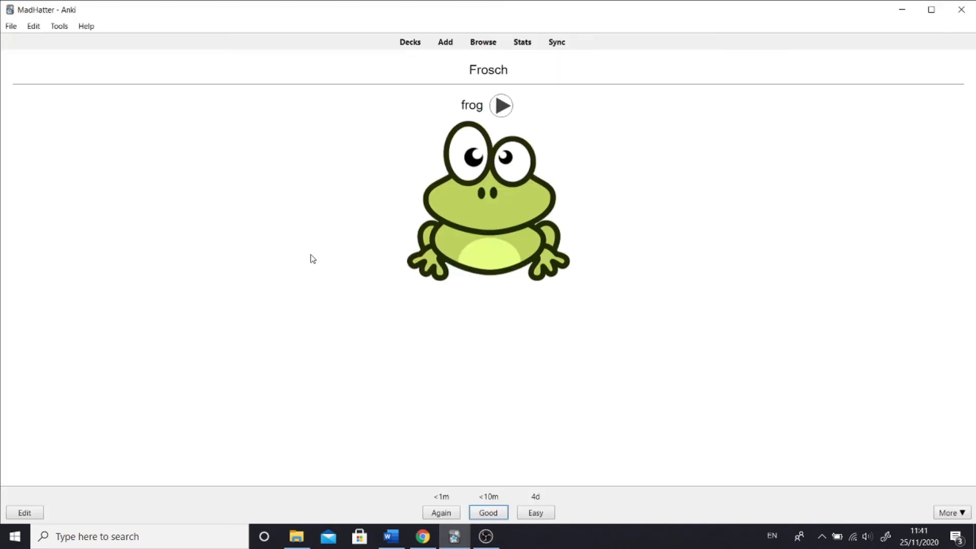
{"action": "key", "text": "space"}
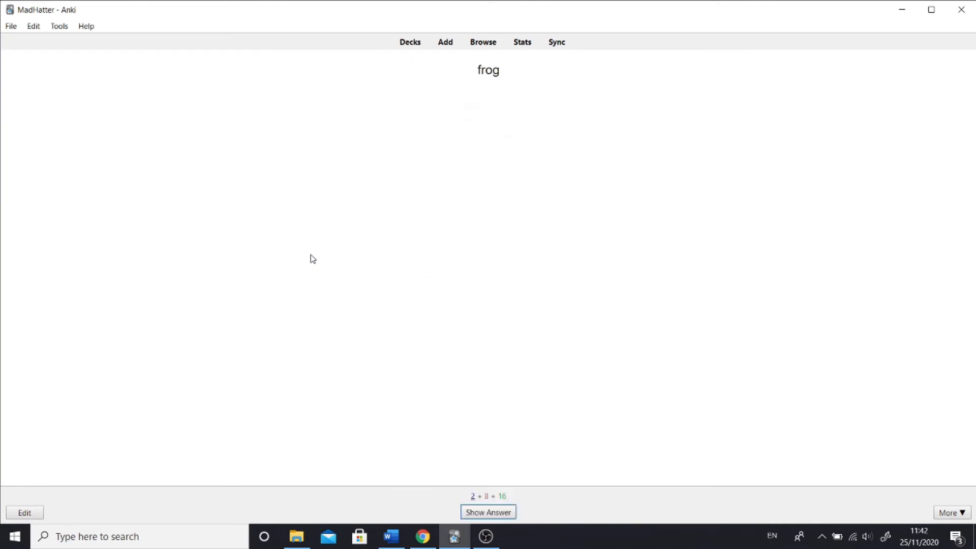
{"action": "key", "text": "space"}
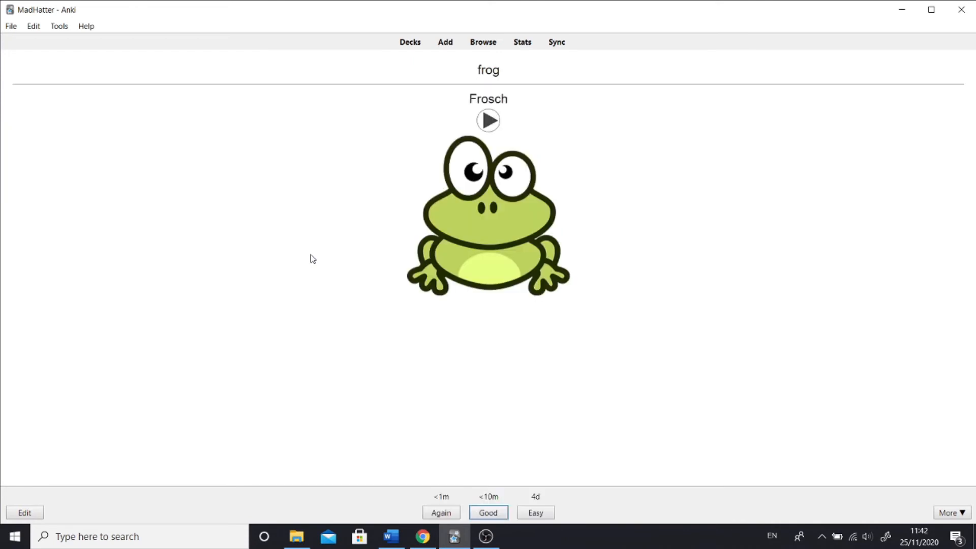
{"action": "key", "text": "space"}
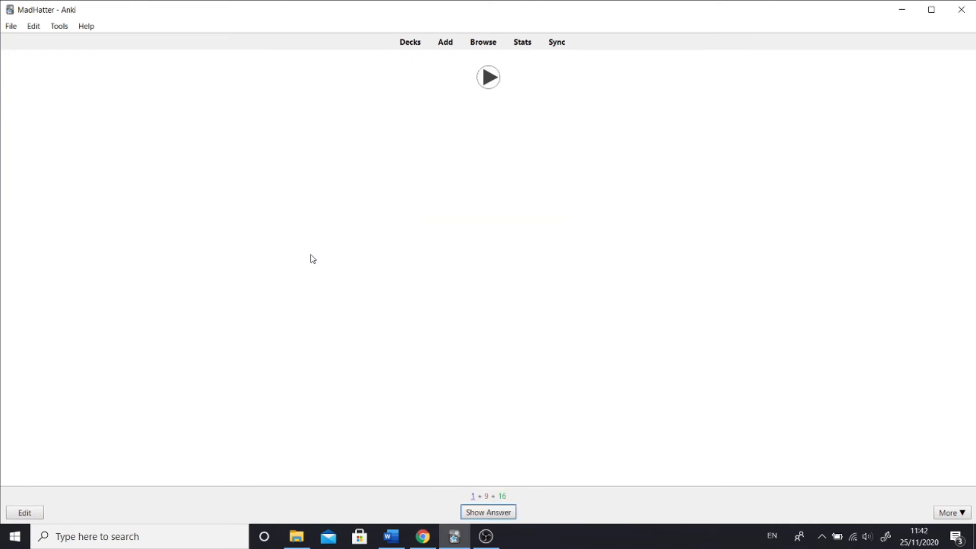
{"action": "key", "text": "space"}
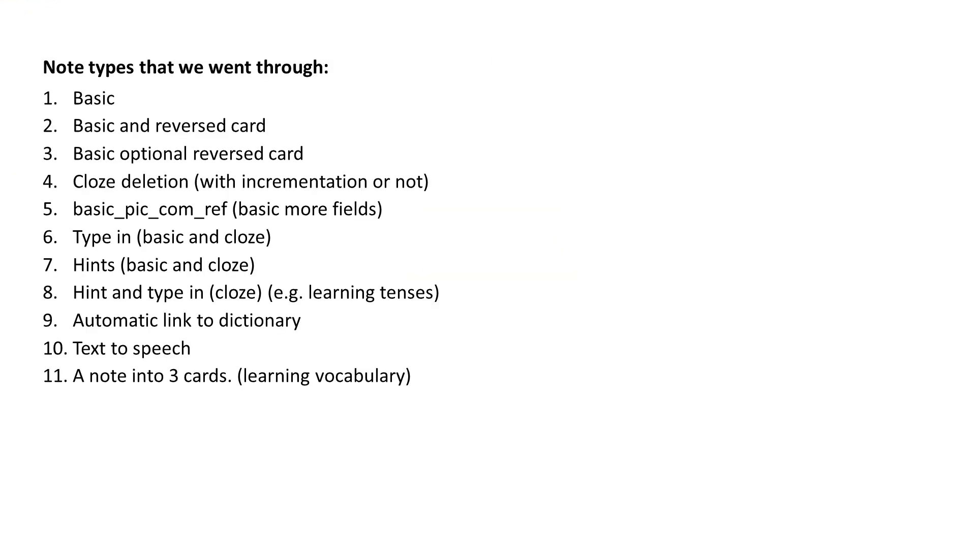
{"action": "key", "text": "Right"}
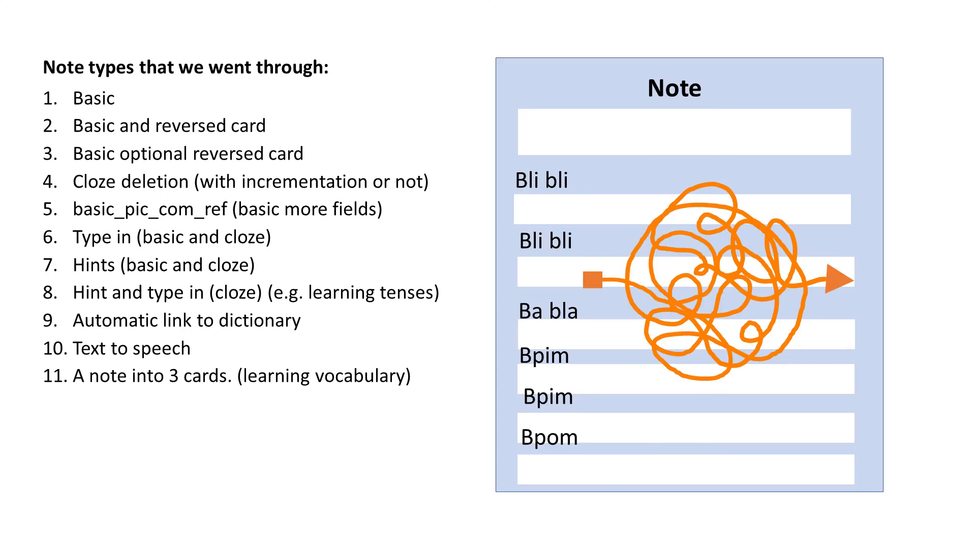
{"action": "key", "text": "Right"}
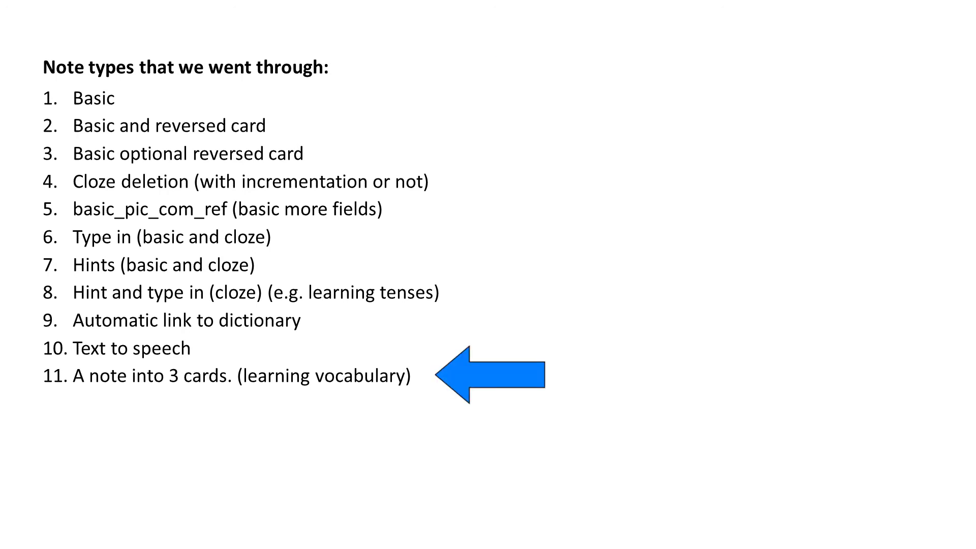
{"action": "key", "text": "Right"}
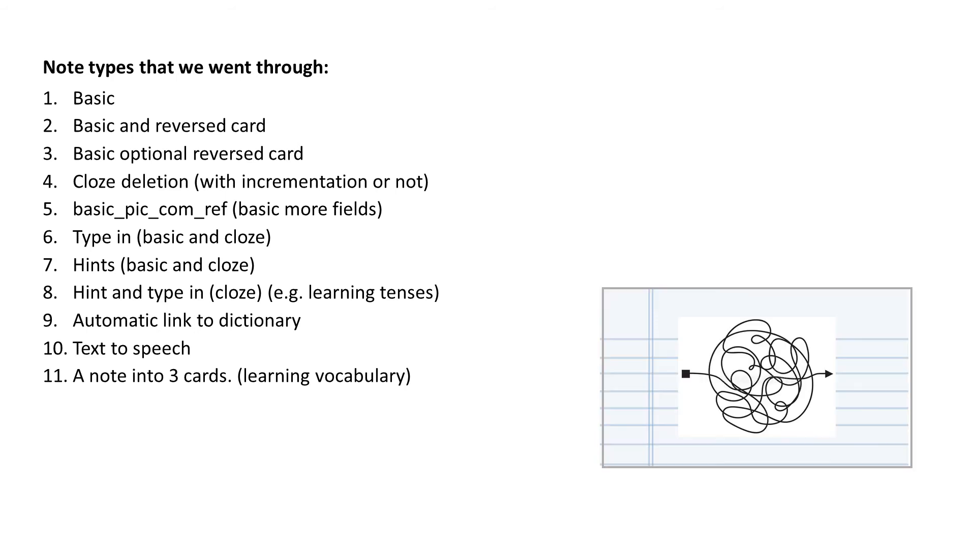
{"action": "key", "text": "Right"}
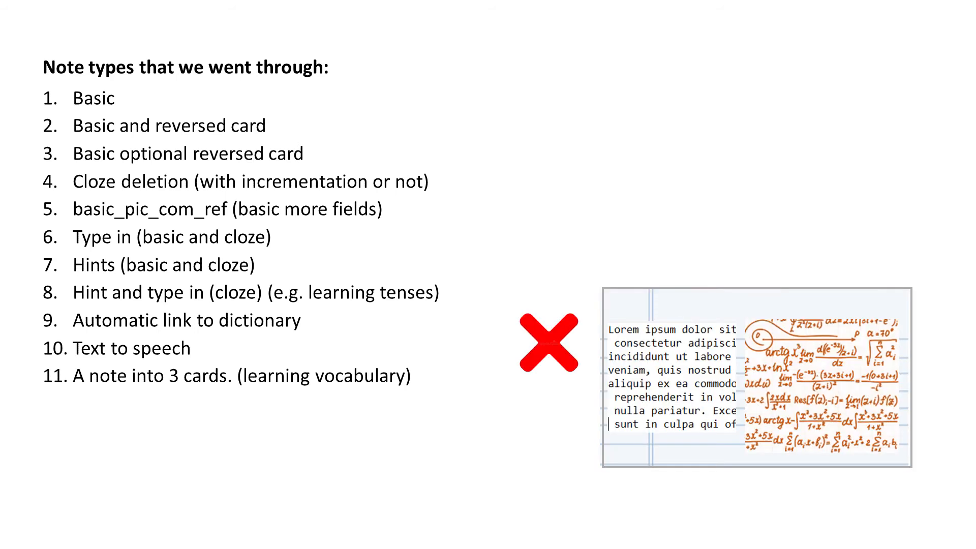
{"action": "key", "text": "Right"}
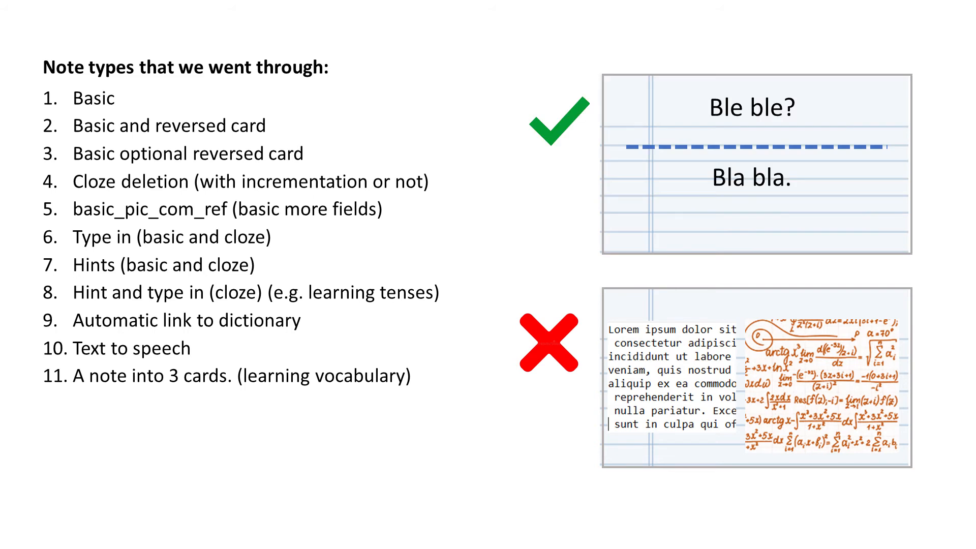
{"action": "key", "text": "Right"}
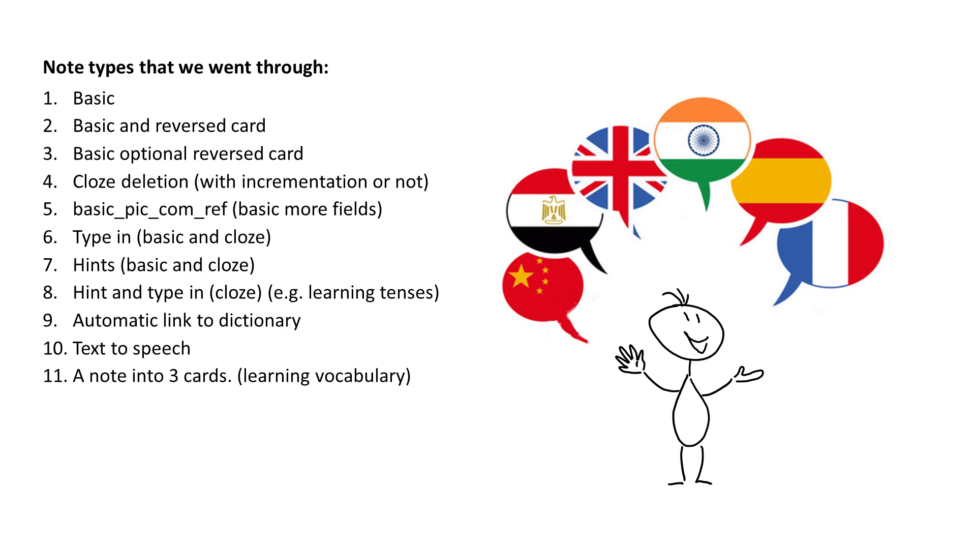
{"action": "key", "text": "Right"}
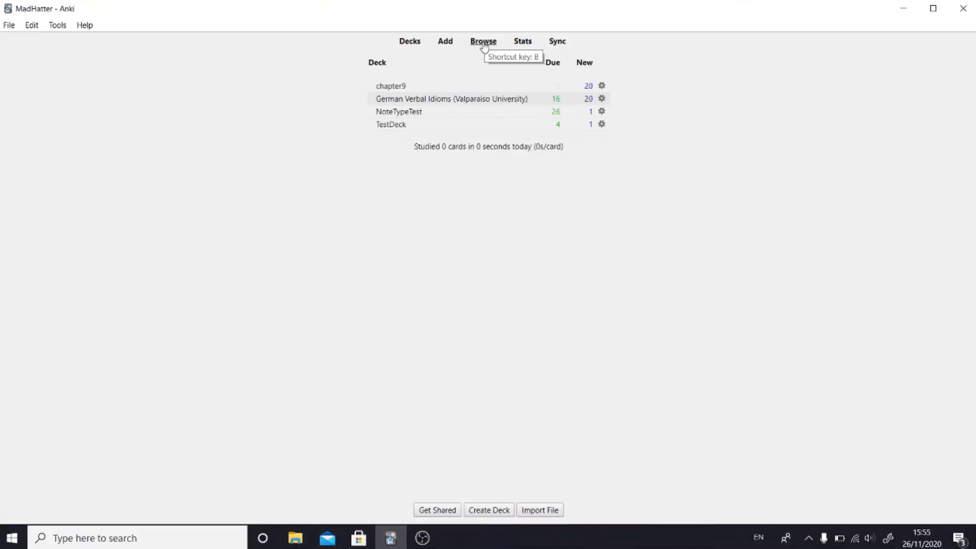
Browse the German Verbal Idioms deck and preview both sides of its first forward card, "an etw (dat) arbeiten".
{"action": "left_click", "coordinate": [483, 41]}
{"action": "left_click", "coordinate": [117, 76]}
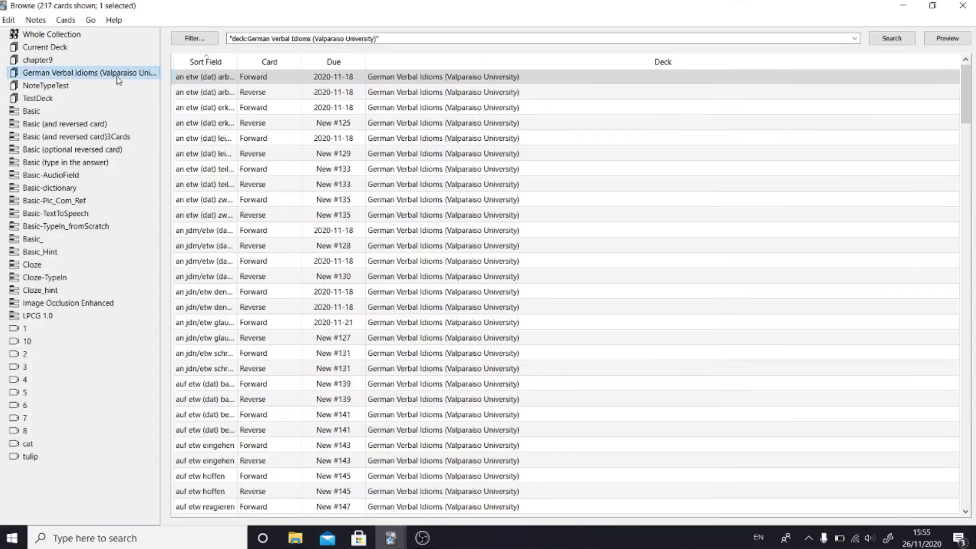
{"action": "left_click", "coordinate": [947, 38]}
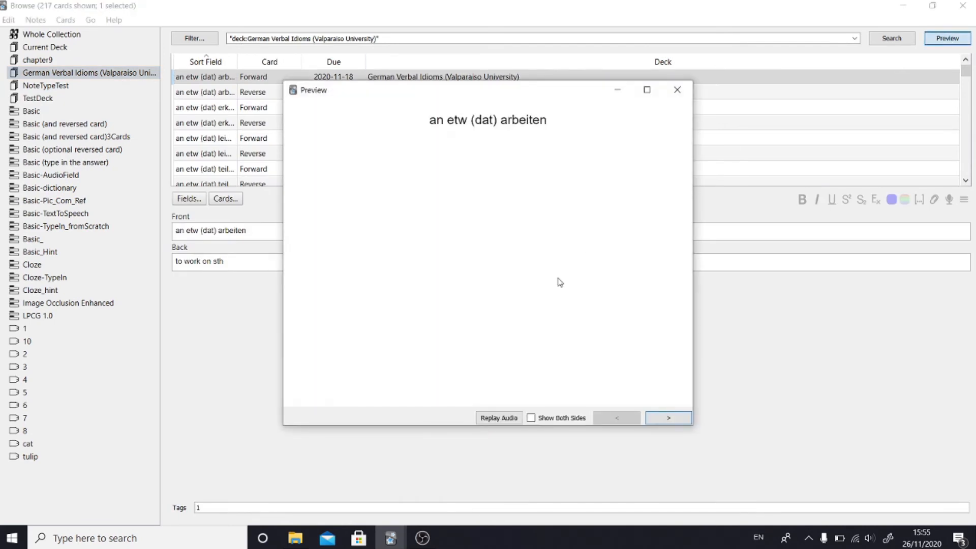
{"action": "left_click", "coordinate": [661, 418]}
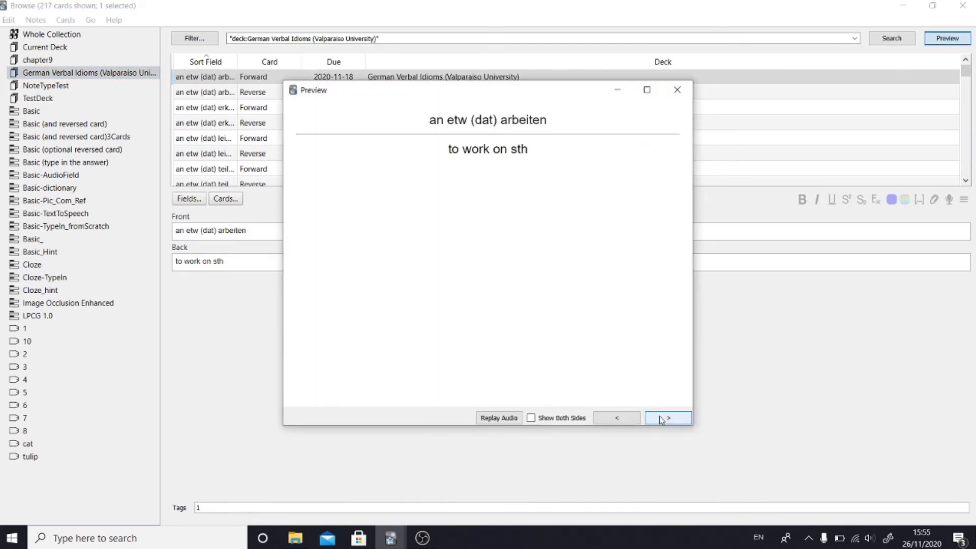
{"action": "left_click", "coordinate": [677, 90]}
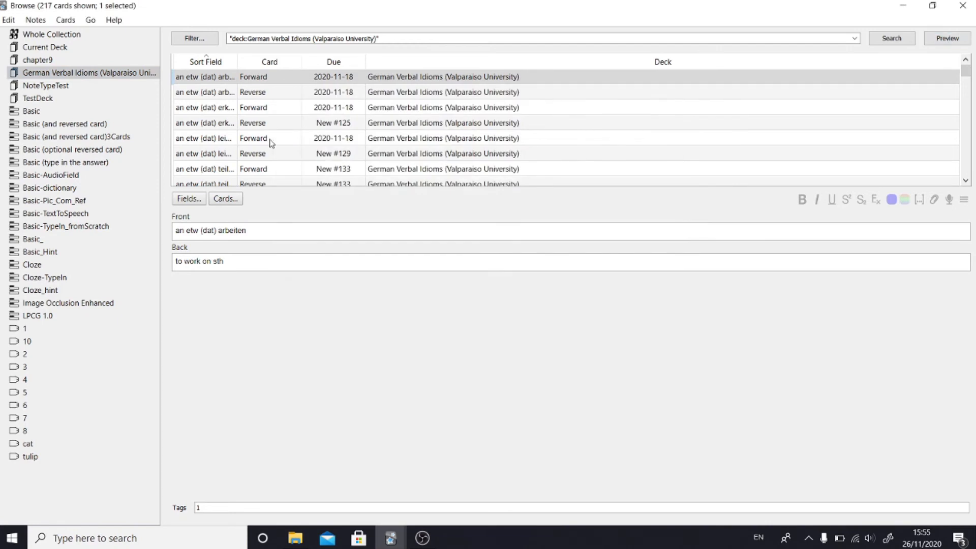
Preview both sides of the reverse "an etw (dat) arbeiten" card and inspect the field list of its note type.
{"action": "key", "text": "Down"}
{"action": "left_click", "coordinate": [947, 38]}
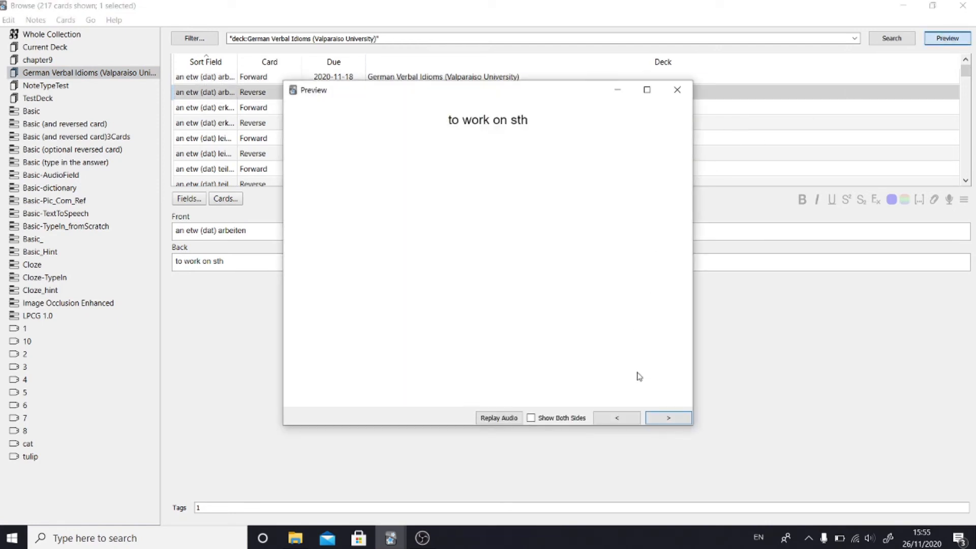
{"action": "left_click", "coordinate": [672, 418]}
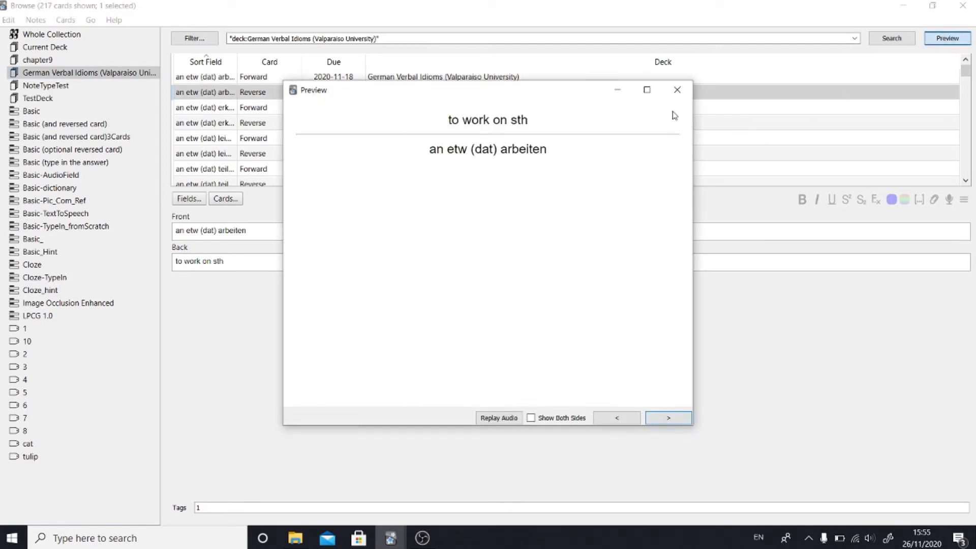
{"action": "left_click", "coordinate": [677, 89]}
{"action": "left_click", "coordinate": [190, 199]}
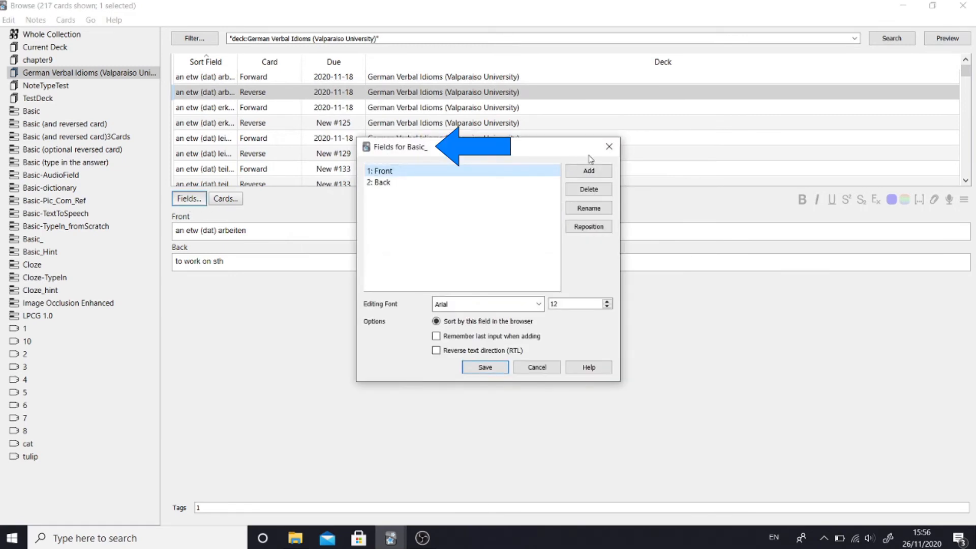
{"action": "left_click", "coordinate": [609, 147]}
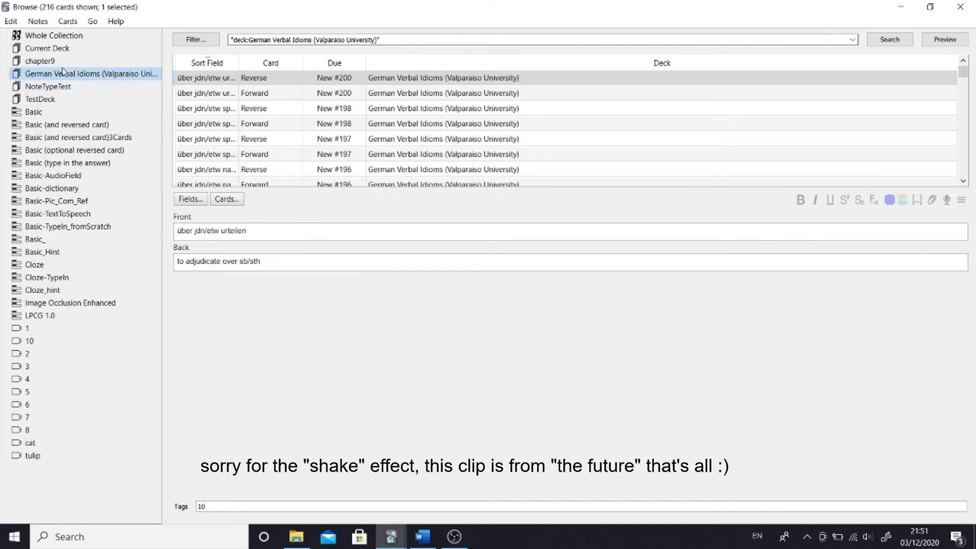
Filter the card list by German Verbal Idioms or chapter9, then by both decks joined with "and".
{"action": "left_click", "coordinate": [39, 61], "text": "shift"}
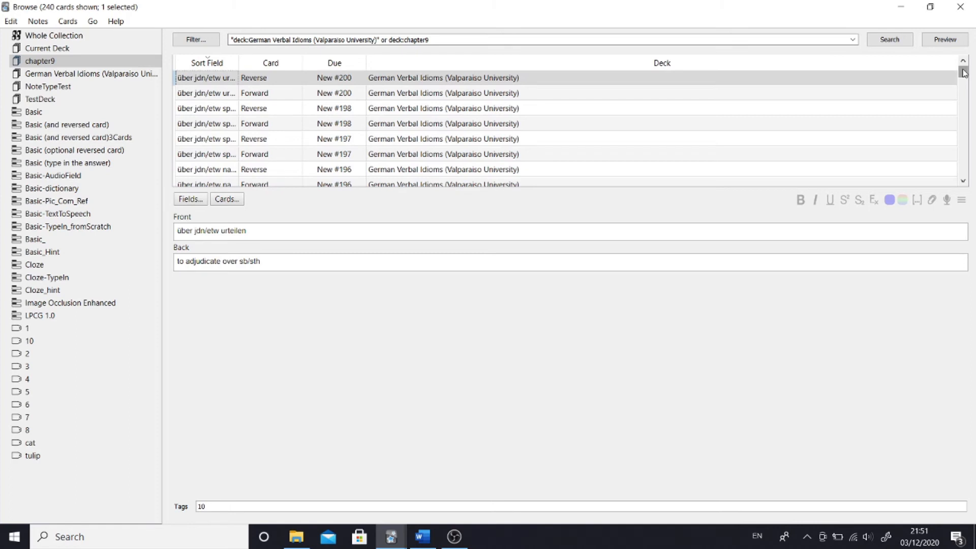
{"action": "left_click_drag", "start_coordinate": [963, 73], "coordinate": [964, 81]}
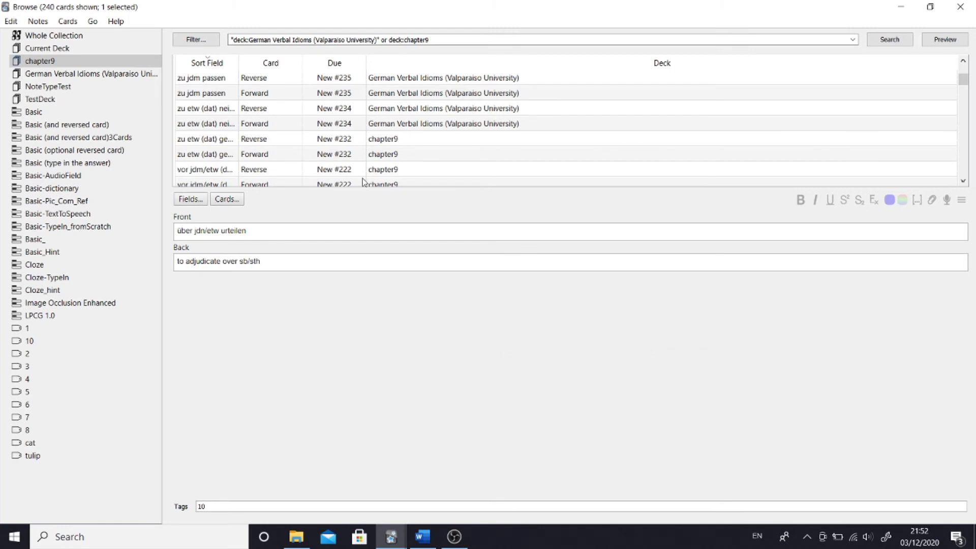
{"action": "left_click", "coordinate": [115, 76]}
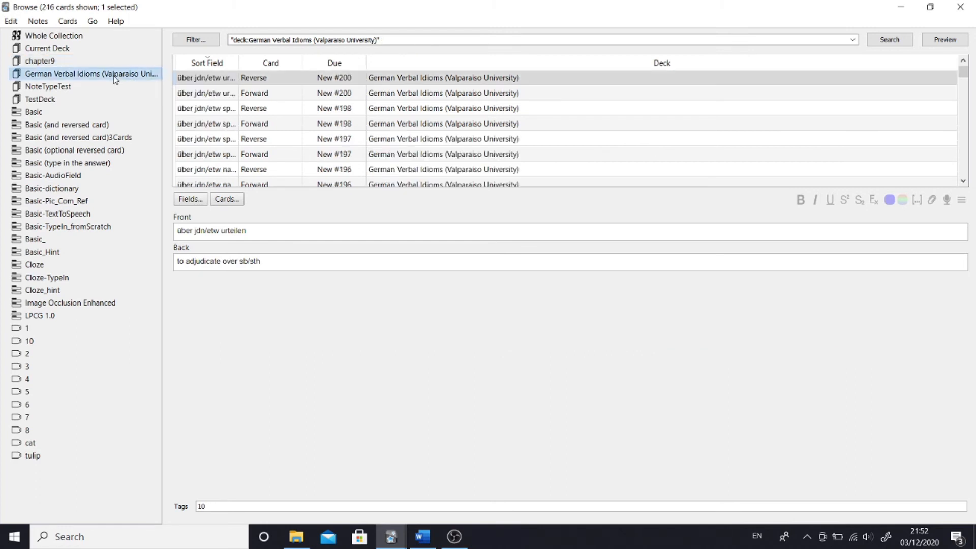
{"action": "left_click", "coordinate": [74, 61], "text": "ctrl"}
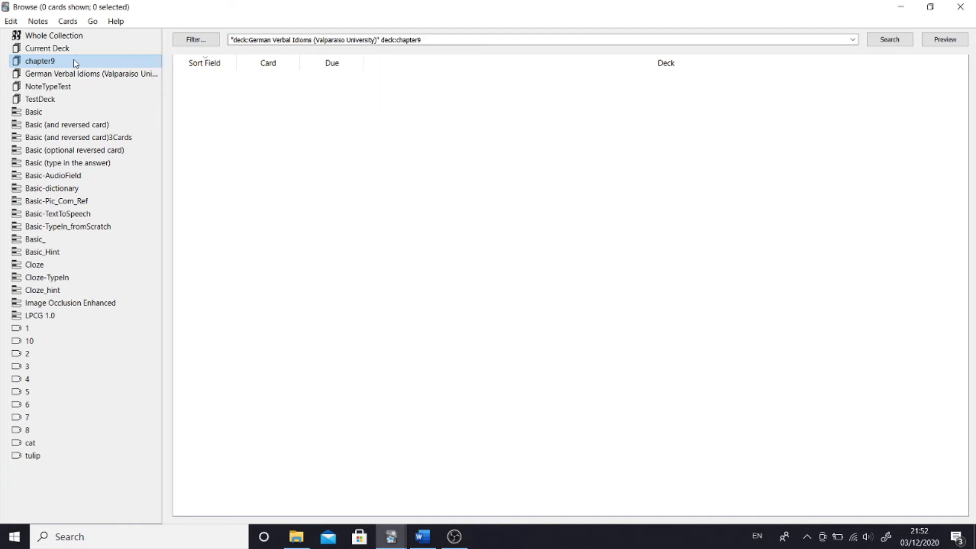
{"action": "left_click", "coordinate": [379, 40]}
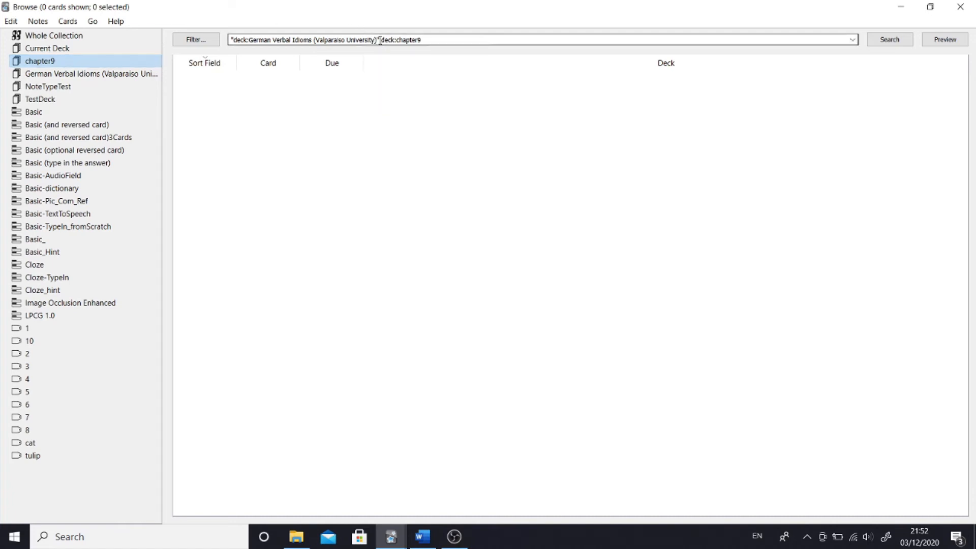
{"action": "type", "text": "and"}
{"action": "key", "text": "Return"}
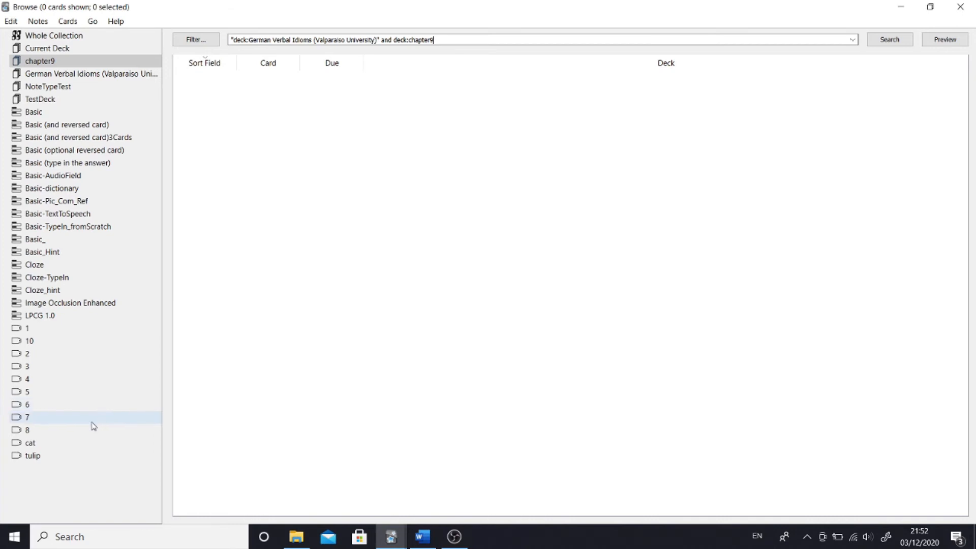
Filter cards by the tulip tag and check the Felis catus note, then combine the tulip and cat tags with "or" and "and".
{"action": "left_click", "coordinate": [45, 458]}
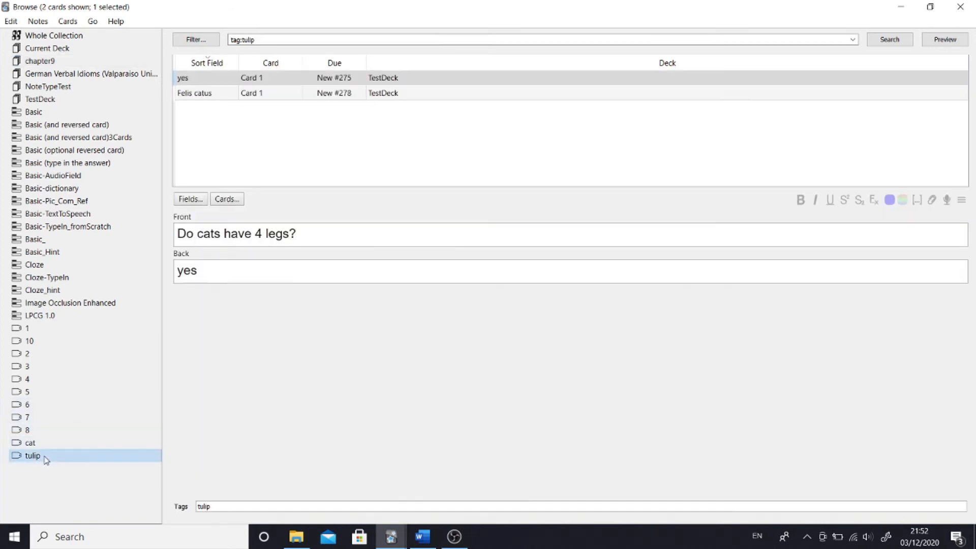
{"action": "left_click", "coordinate": [209, 95]}
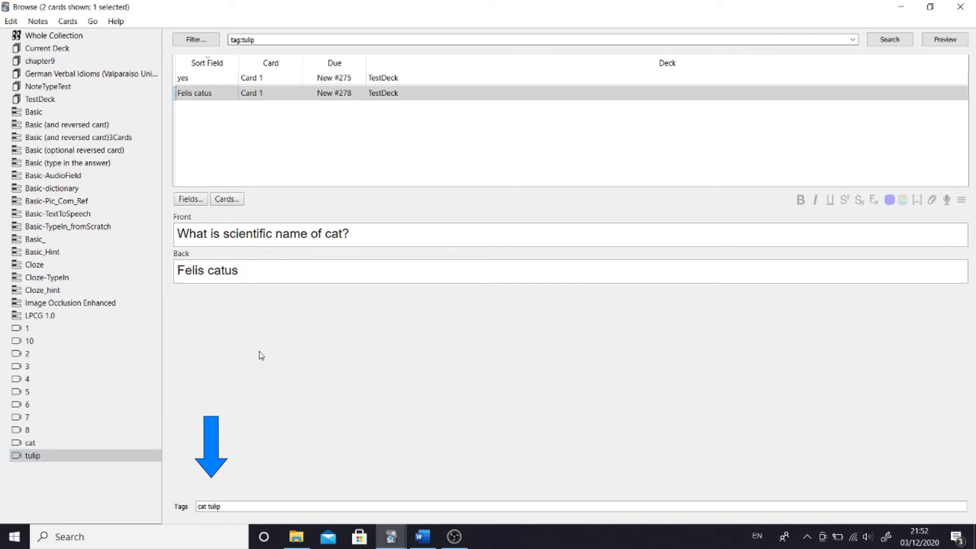
{"action": "left_click", "coordinate": [62, 444], "text": "shift"}
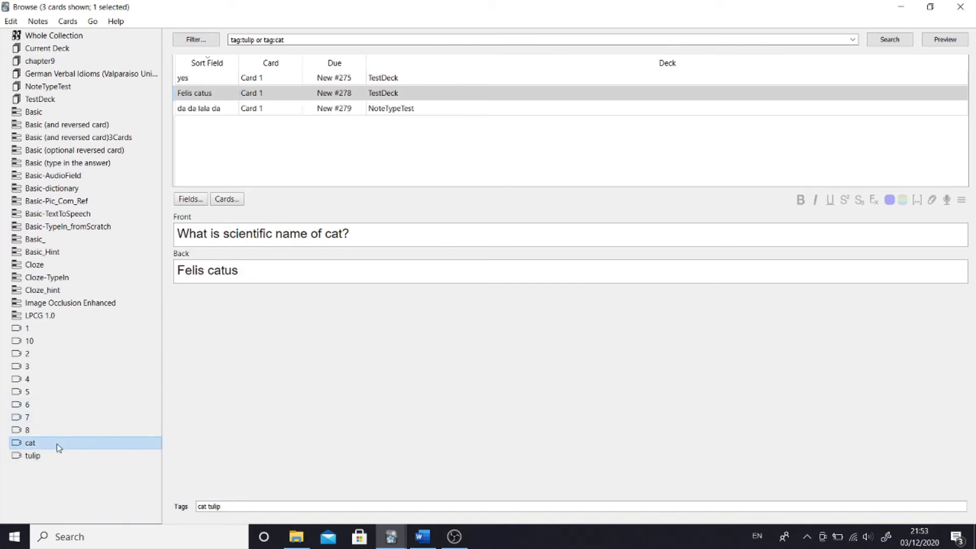
{"action": "left_click", "coordinate": [47, 443]}
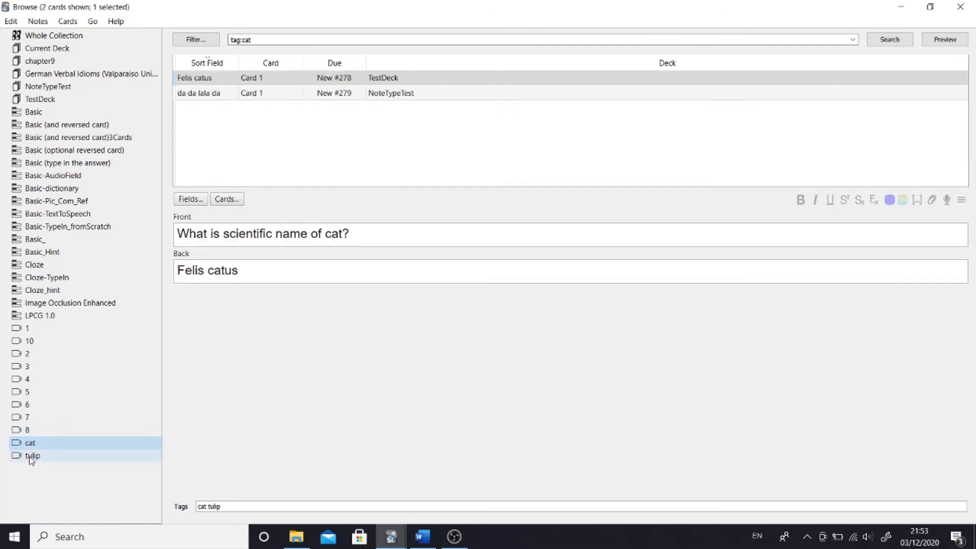
{"action": "left_click", "coordinate": [32, 458], "text": "ctrl"}
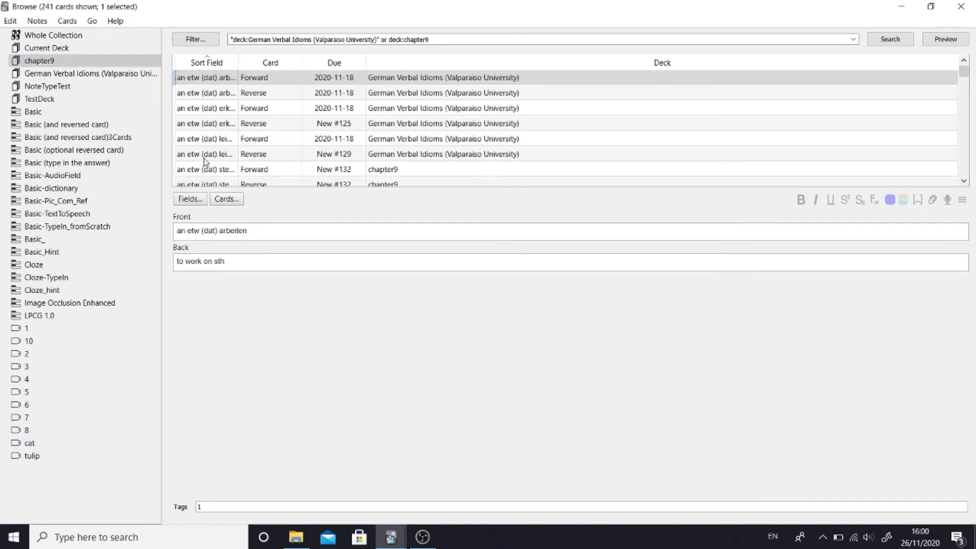
Select the first six cards in the list, plus the reverse cards due New #132 and #135 and the first "an jdn/etw den..." forward card.
{"action": "left_click", "coordinate": [205, 157], "text": "shift"}
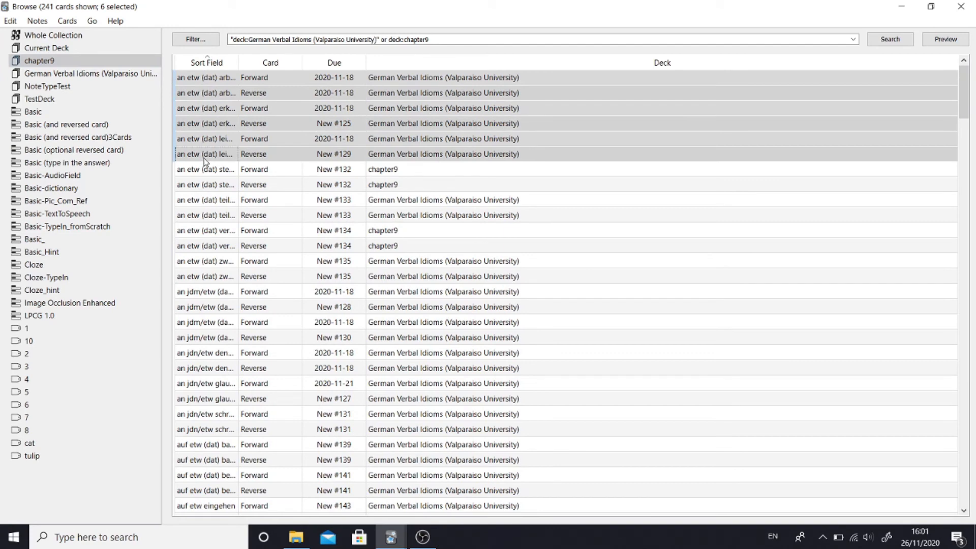
{"action": "left_click", "coordinate": [206, 189], "text": "ctrl"}
{"action": "left_click", "coordinate": [203, 276], "text": "ctrl"}
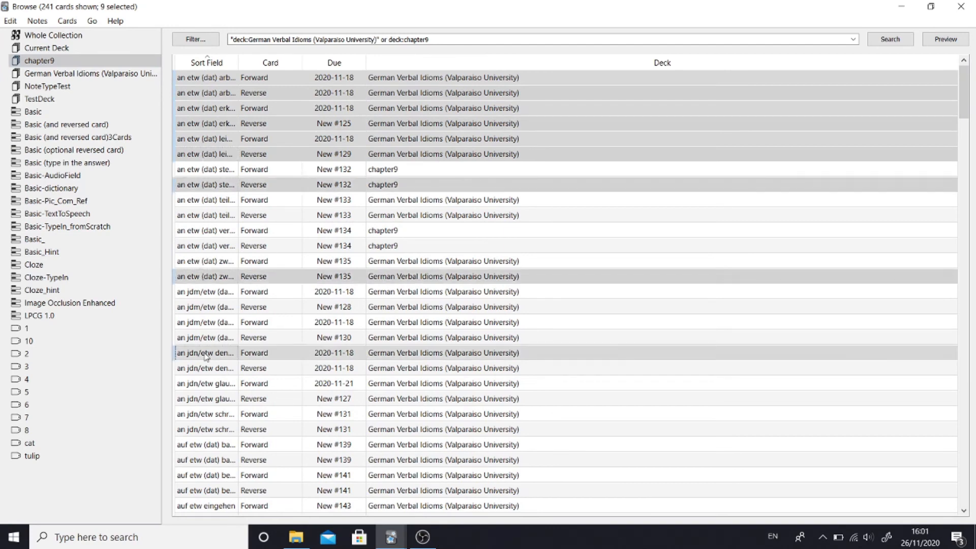
{"action": "left_click", "coordinate": [205, 352], "text": "ctrl"}
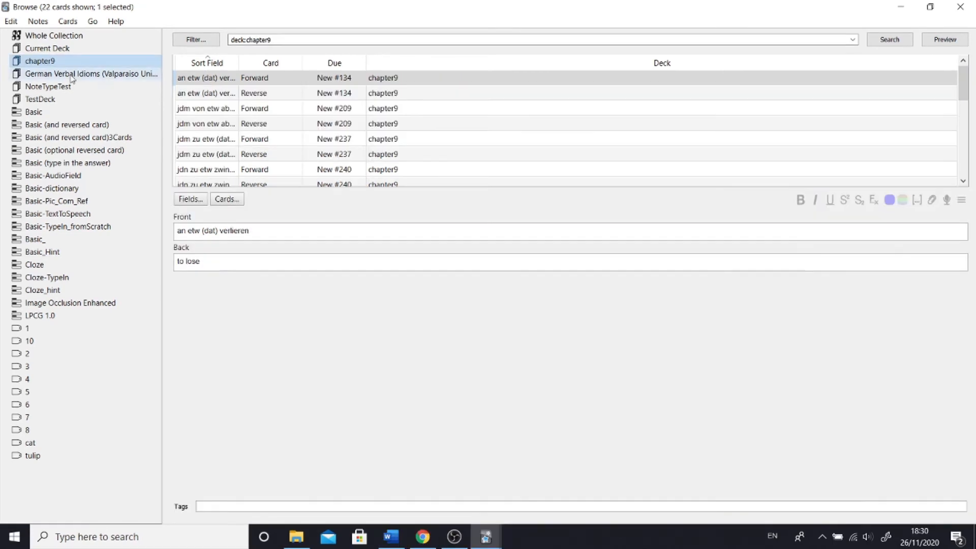
Change the note type of all cards in the chapter9 and German Verbal Idioms decks to Basic (and reversed card).
{"action": "left_click", "coordinate": [73, 76], "text": "ctrl"}
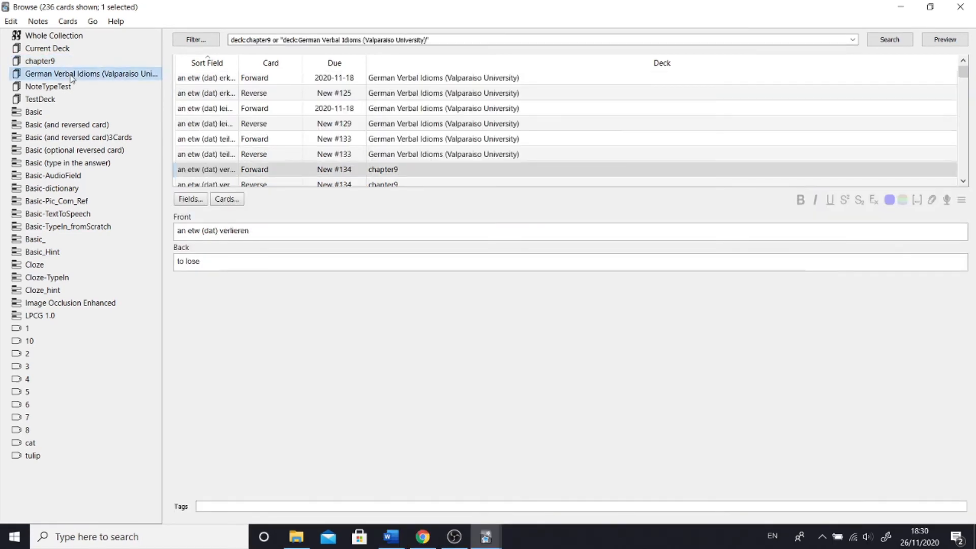
{"action": "left_click", "coordinate": [10, 21]}
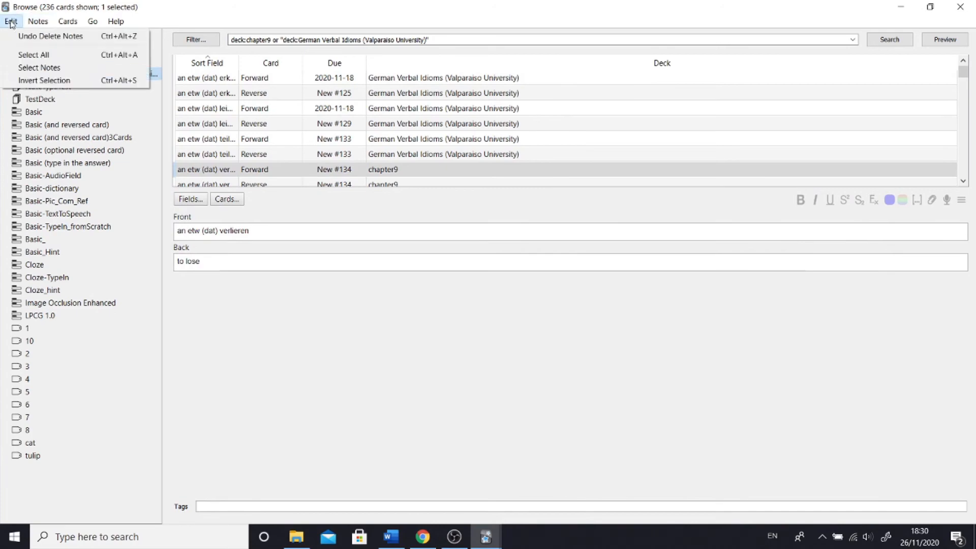
{"action": "left_click", "coordinate": [16, 54]}
{"action": "left_click", "coordinate": [36, 22]}
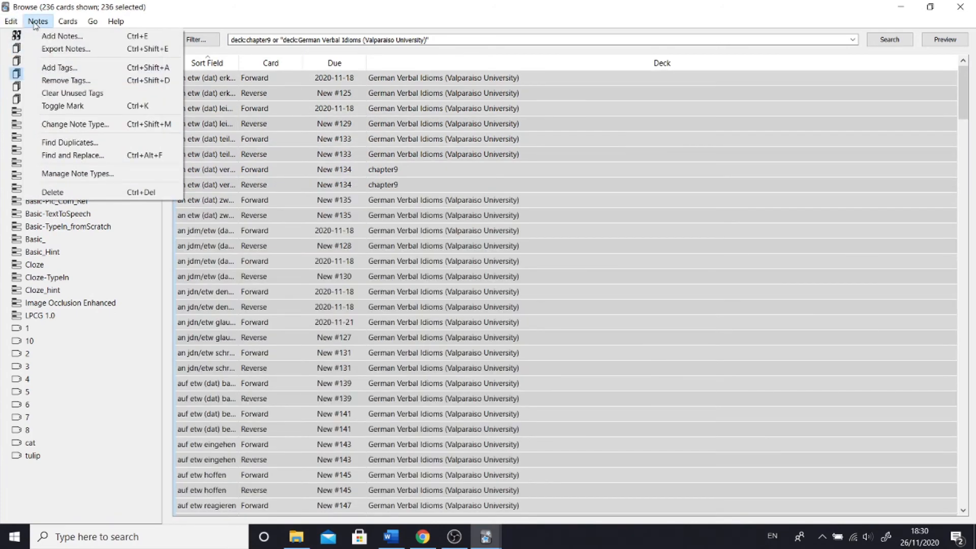
{"action": "left_click", "coordinate": [71, 124]}
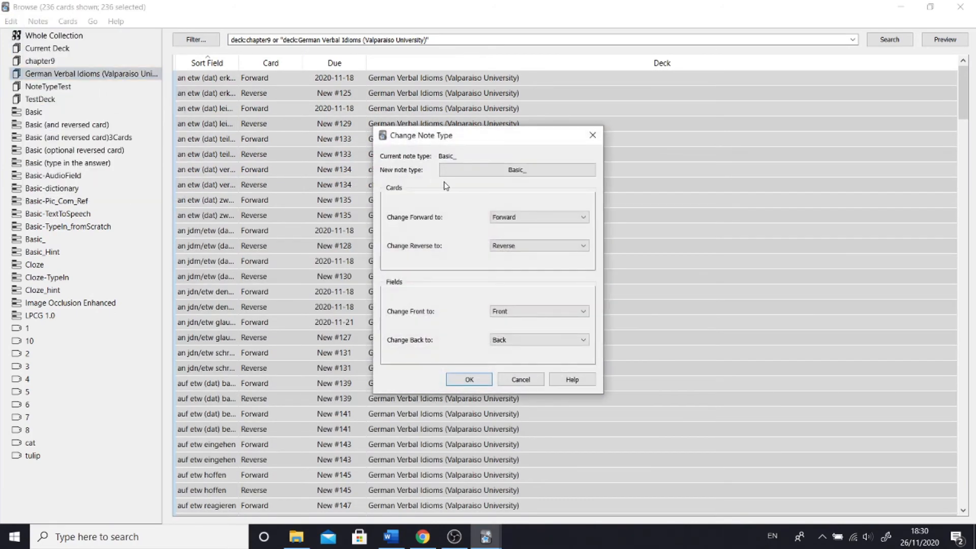
{"action": "left_click", "coordinate": [465, 172]}
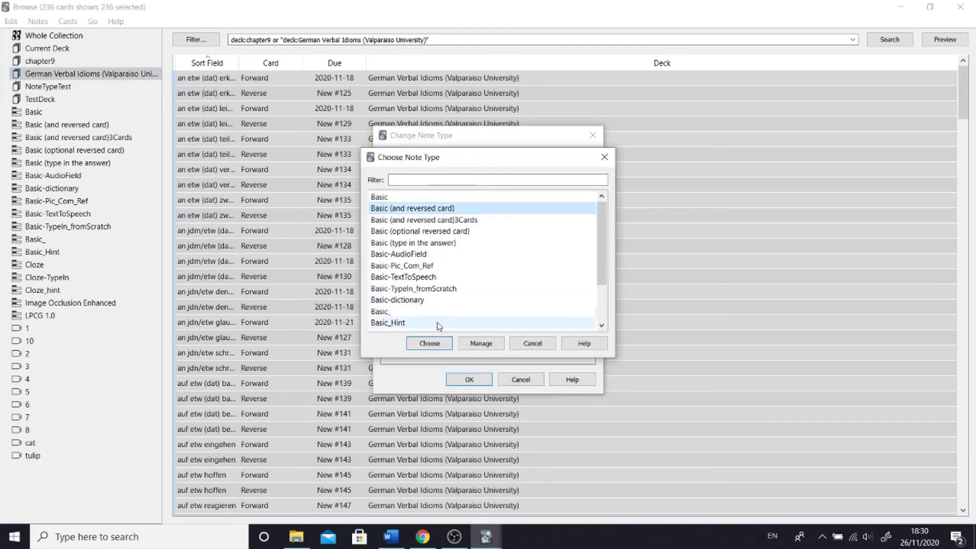
{"action": "left_click", "coordinate": [431, 343]}
{"action": "left_click", "coordinate": [470, 381]}
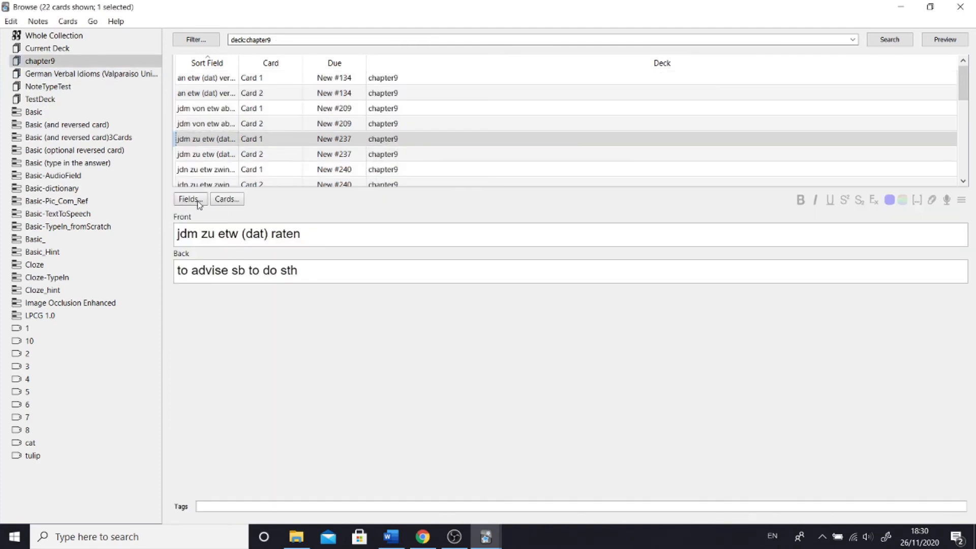
Check the fields of a chapter9 note and of the "an etw (dat) teilnehmen" note in German Verbal Idioms.
{"action": "left_click", "coordinate": [190, 199]}
{"action": "left_click", "coordinate": [608, 147]}
{"action": "left_click", "coordinate": [42, 76]}
{"action": "left_click", "coordinate": [201, 139]}
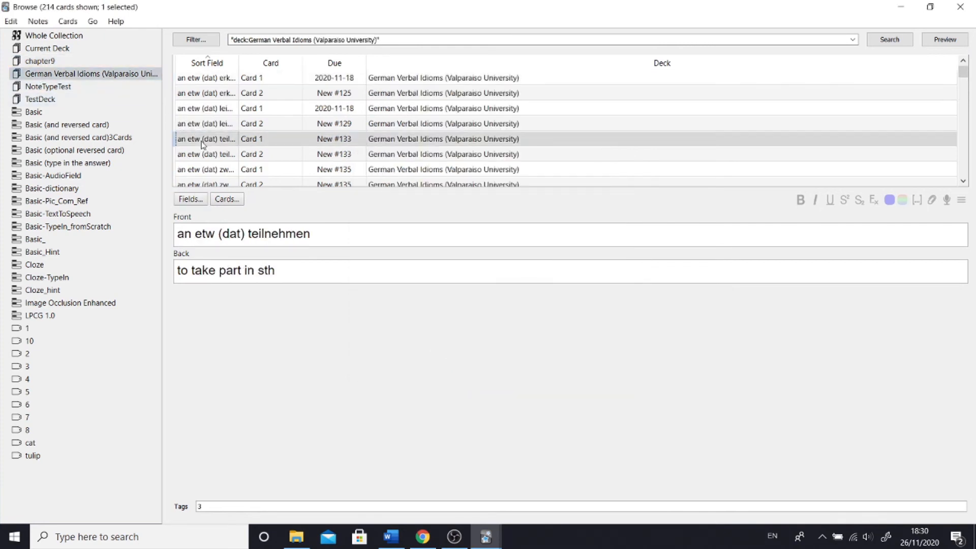
{"action": "left_click", "coordinate": [191, 199]}
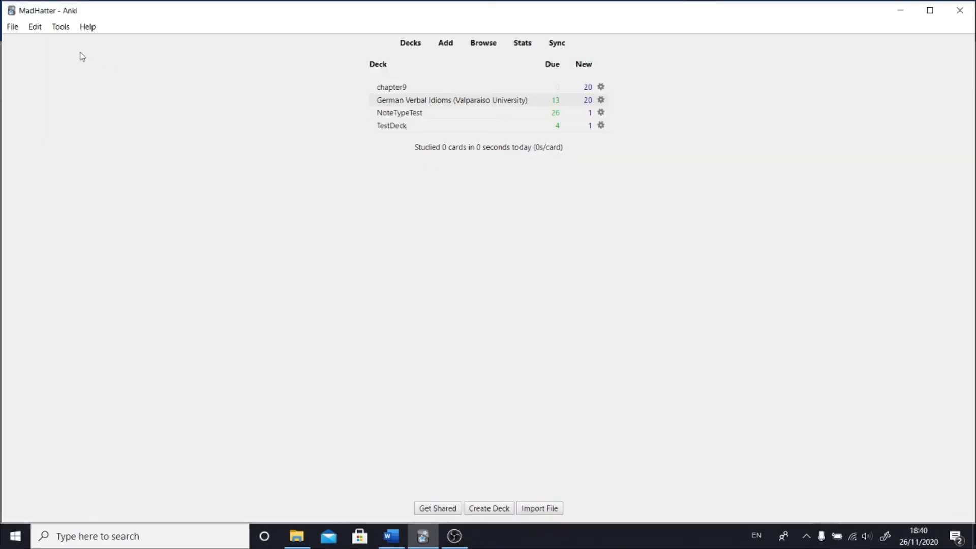
Delete the unused Basic_ note type from the collection's note types.
{"action": "left_click", "coordinate": [61, 27]}
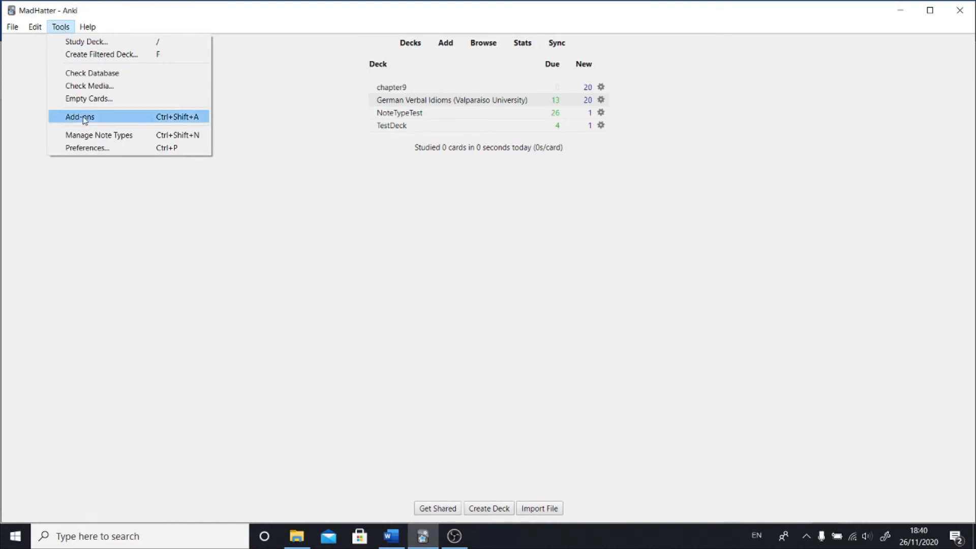
{"action": "left_click", "coordinate": [90, 134]}
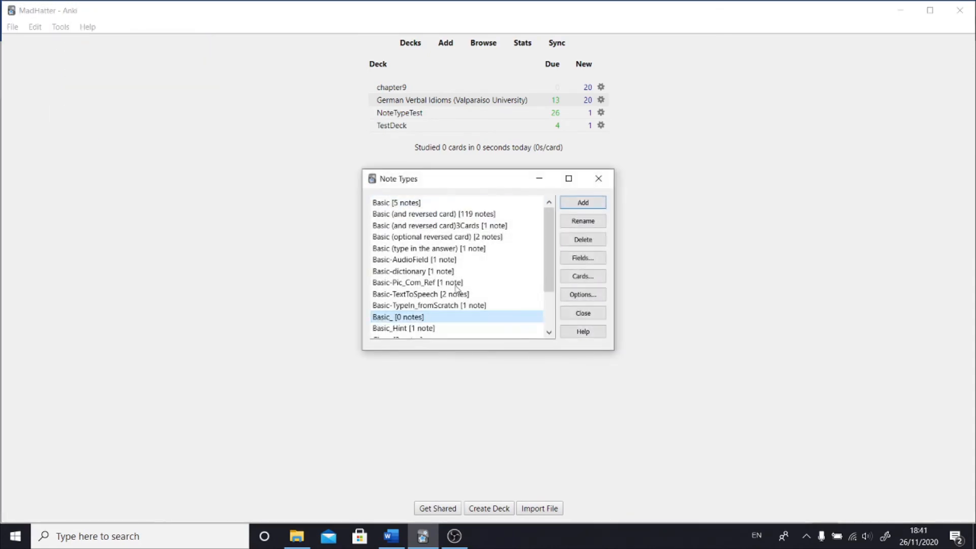
{"action": "left_click", "coordinate": [599, 238]}
{"action": "left_click", "coordinate": [476, 282]}
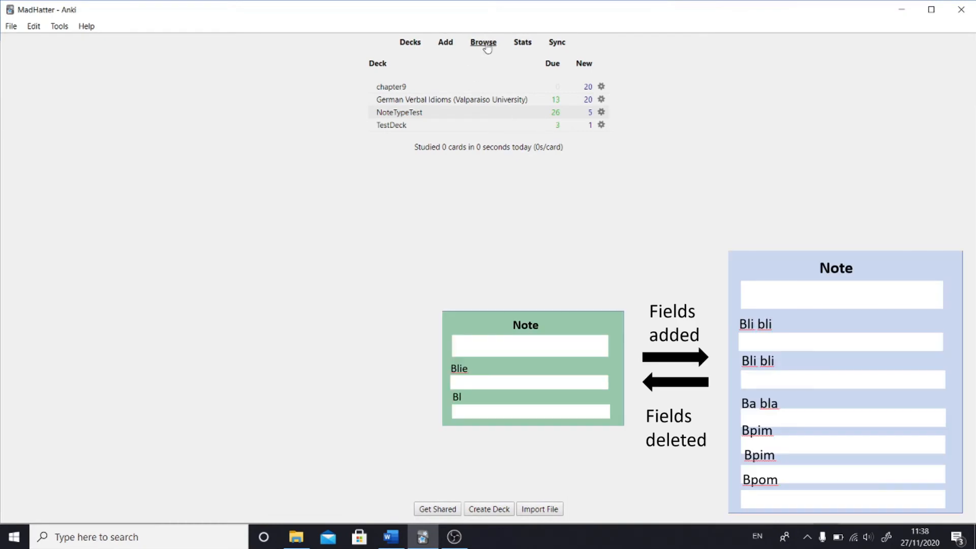
Select all Basic-Pic_Com_Ref notes in the card browser and start changing their note type to Basic.
{"action": "left_click", "coordinate": [483, 44]}
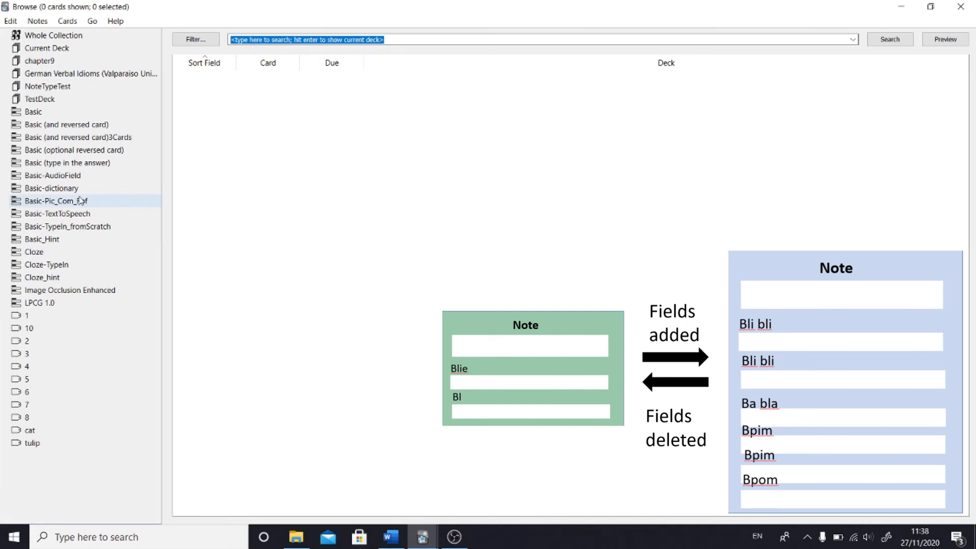
{"action": "left_click", "coordinate": [80, 202]}
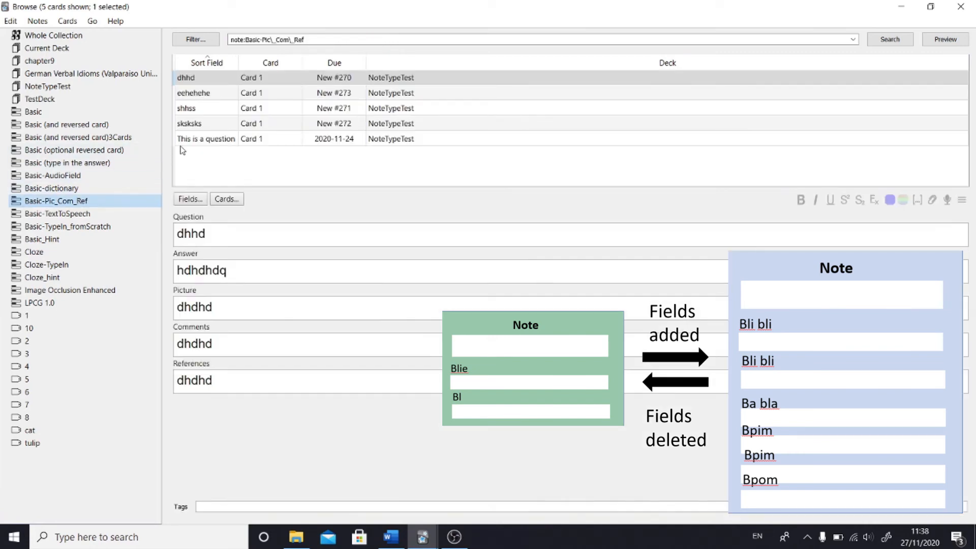
{"action": "left_click", "coordinate": [190, 139]}
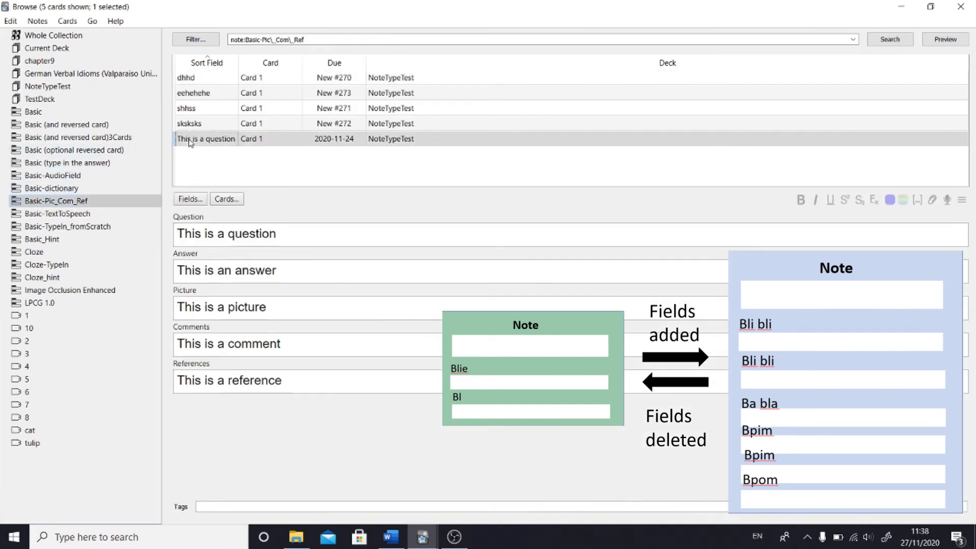
{"action": "left_click", "coordinate": [10, 21]}
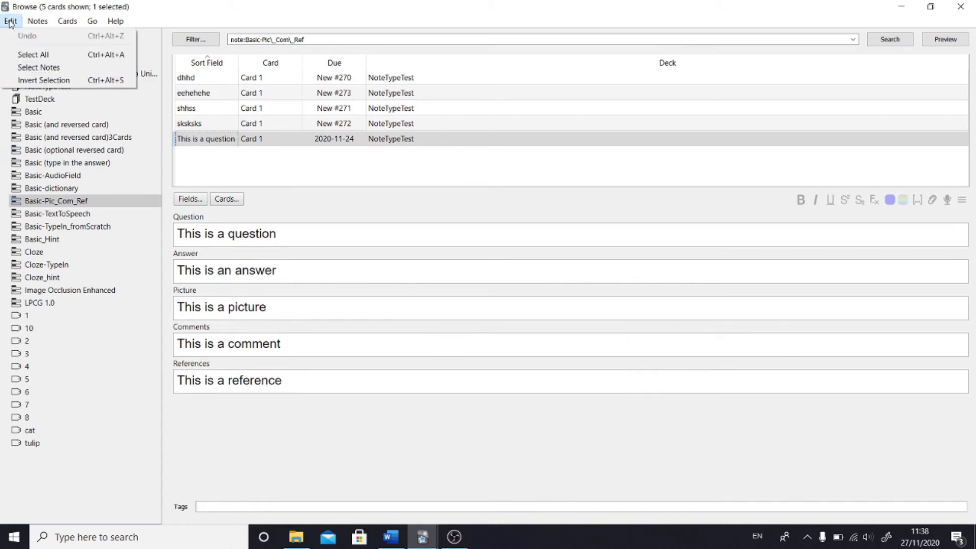
{"action": "left_click", "coordinate": [15, 54]}
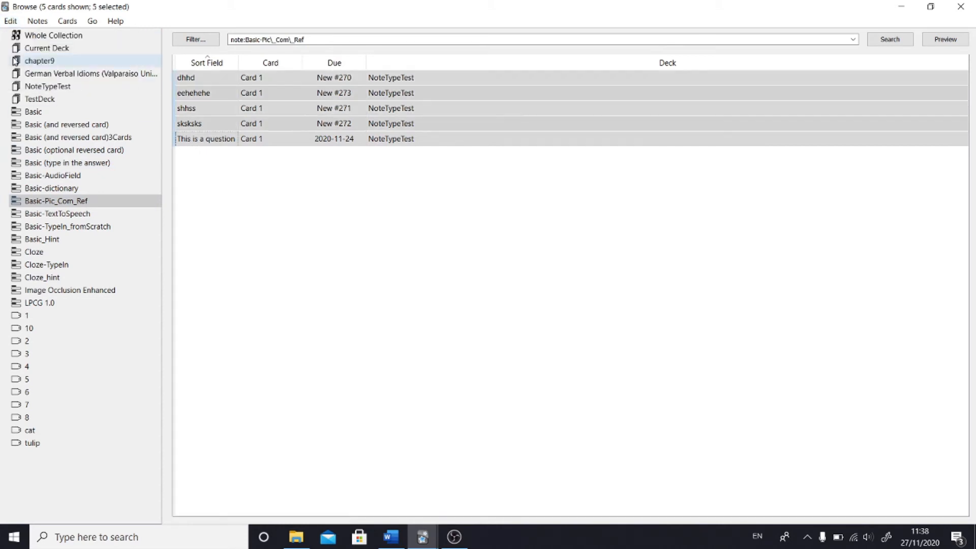
{"action": "left_click", "coordinate": [39, 22]}
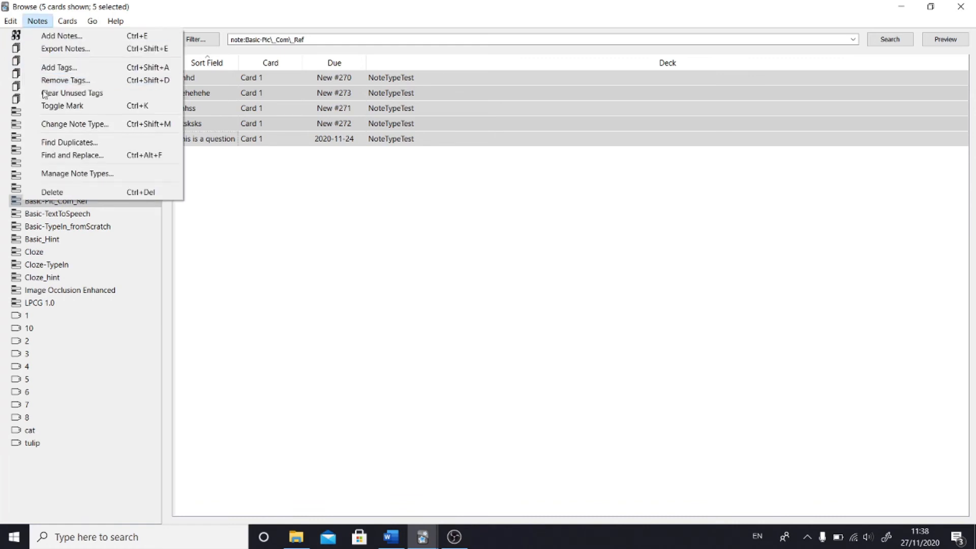
{"action": "left_click", "coordinate": [55, 124]}
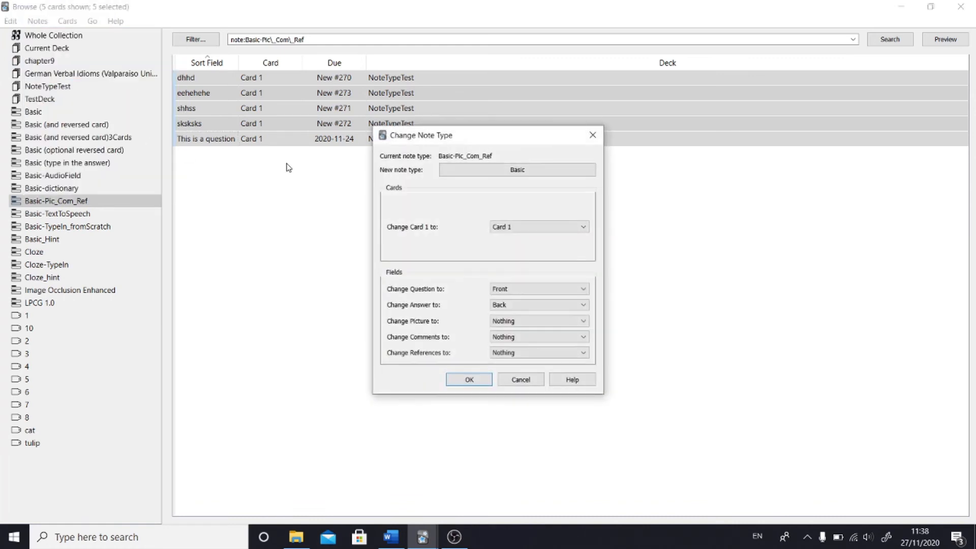
Try mapping the Picture field to Front and the Comments field to Back in the note type change.
{"action": "left_click", "coordinate": [503, 321]}
{"action": "left_click", "coordinate": [499, 333]}
{"action": "left_click", "coordinate": [498, 334]}
{"action": "left_click", "coordinate": [501, 358]}
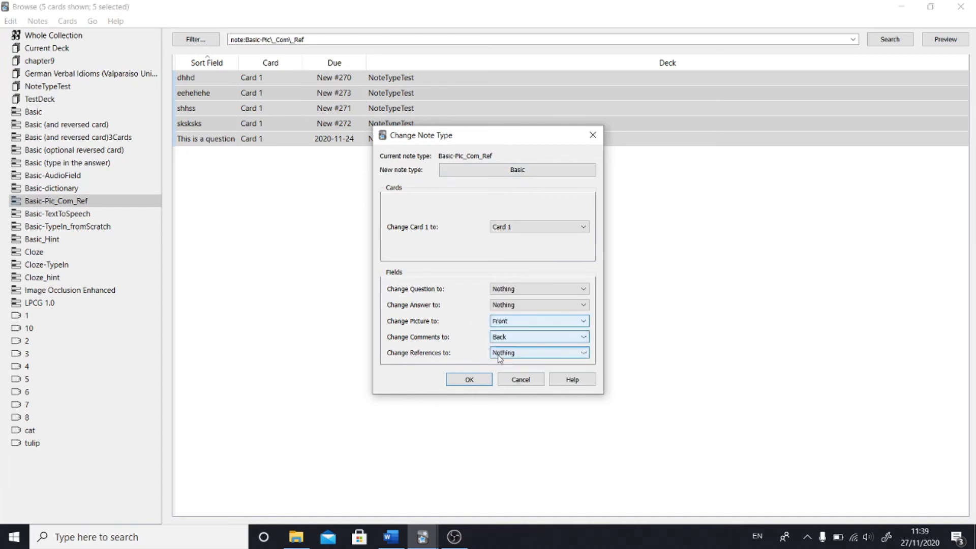
Map Question to Front and Answer to Back, apply the note type change, and list the Basic notes.
{"action": "left_click", "coordinate": [503, 289]}
{"action": "left_click", "coordinate": [500, 300]}
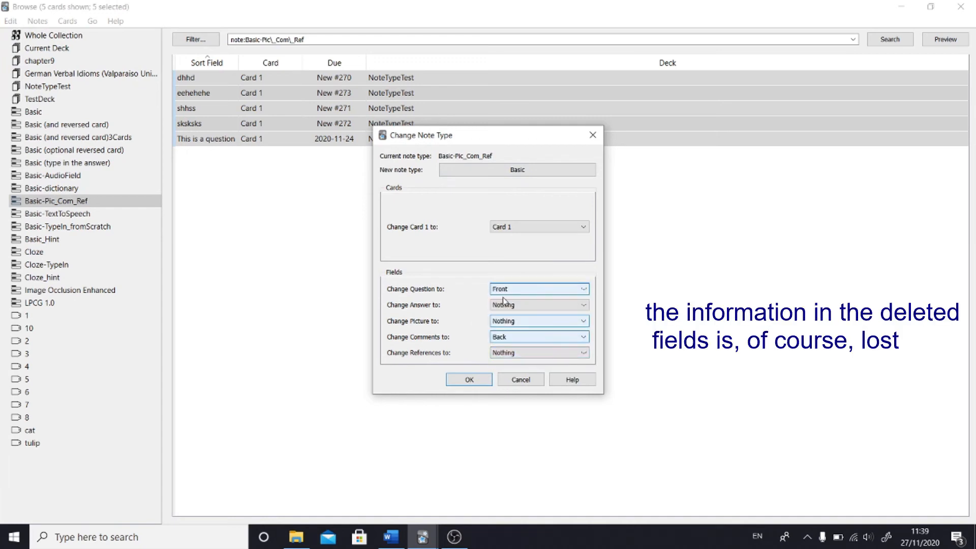
{"action": "left_click", "coordinate": [504, 304]}
{"action": "left_click", "coordinate": [502, 325]}
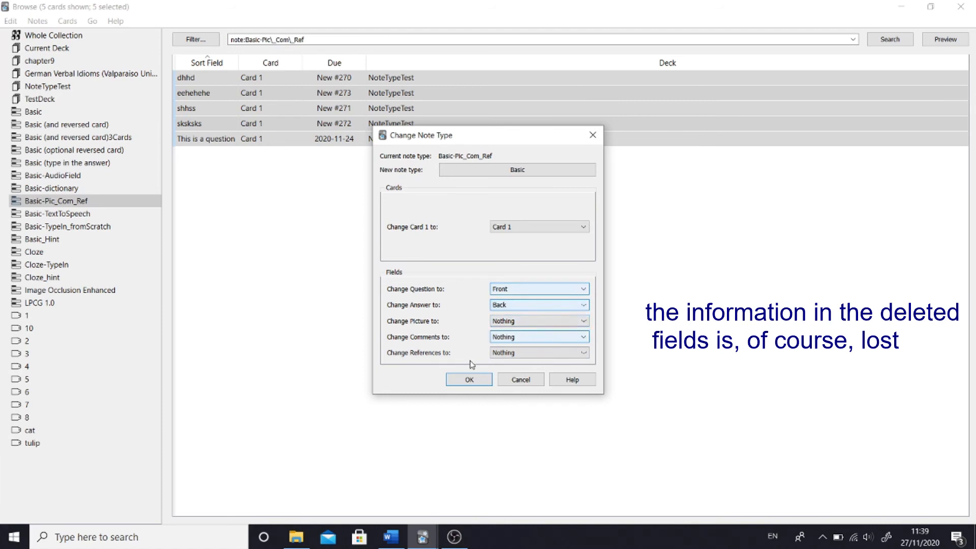
{"action": "left_click", "coordinate": [468, 379]}
{"action": "left_click", "coordinate": [148, 112]}
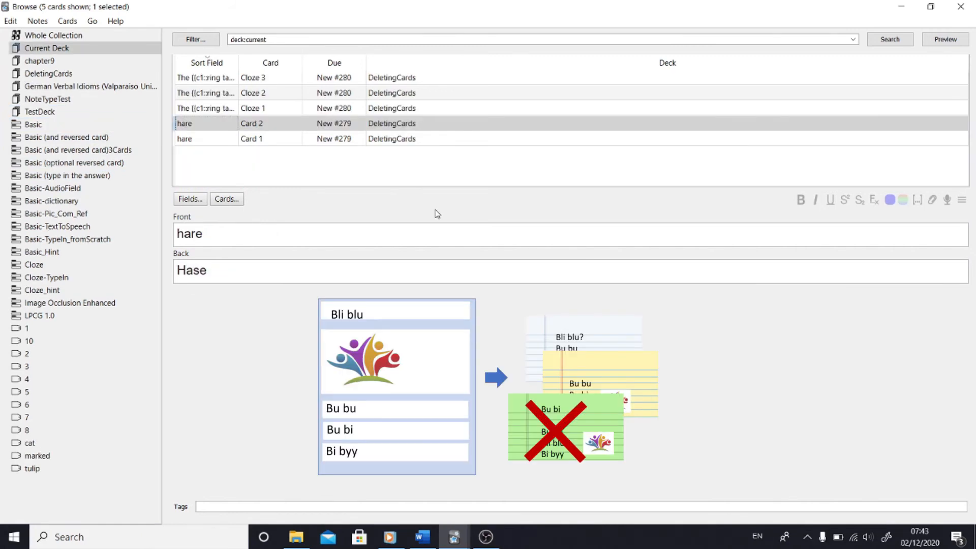
Delete the hare note together with both of its cards from the DeletingCards deck.
{"action": "left_click", "coordinate": [203, 143]}
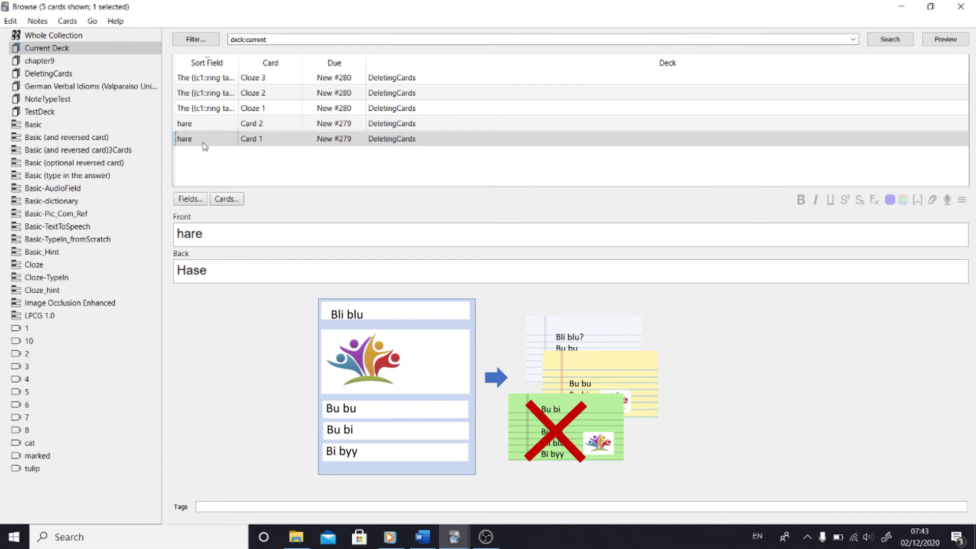
{"action": "left_click", "coordinate": [198, 125]}
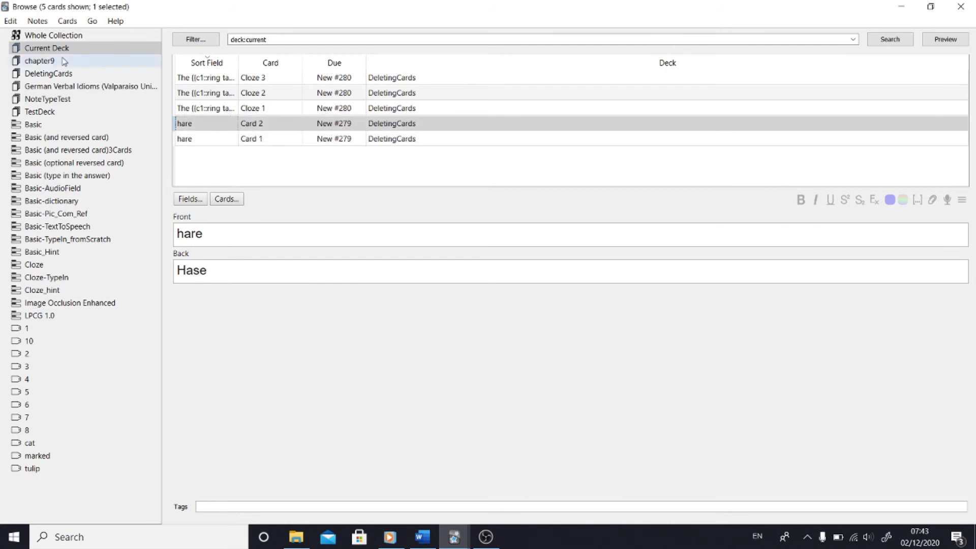
{"action": "left_click", "coordinate": [37, 20]}
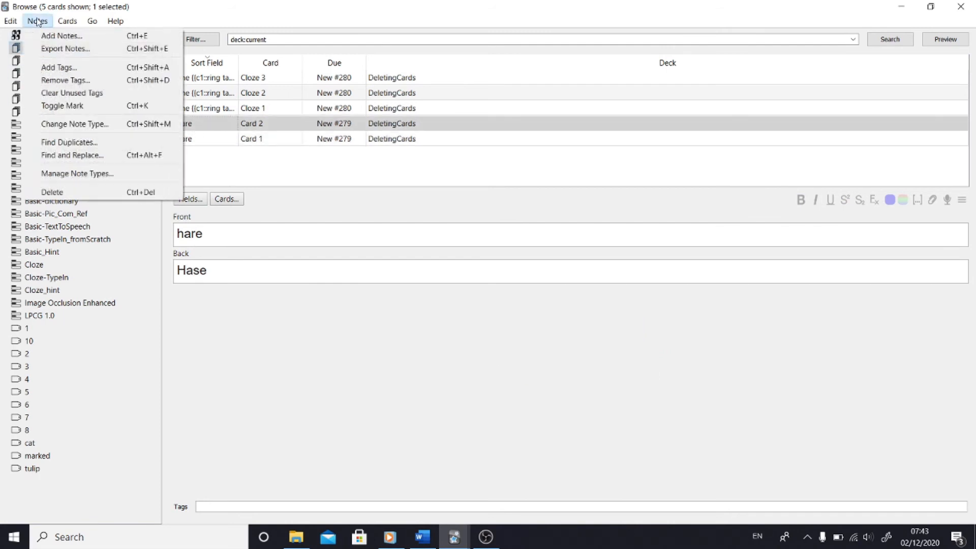
{"action": "left_click", "coordinate": [57, 192]}
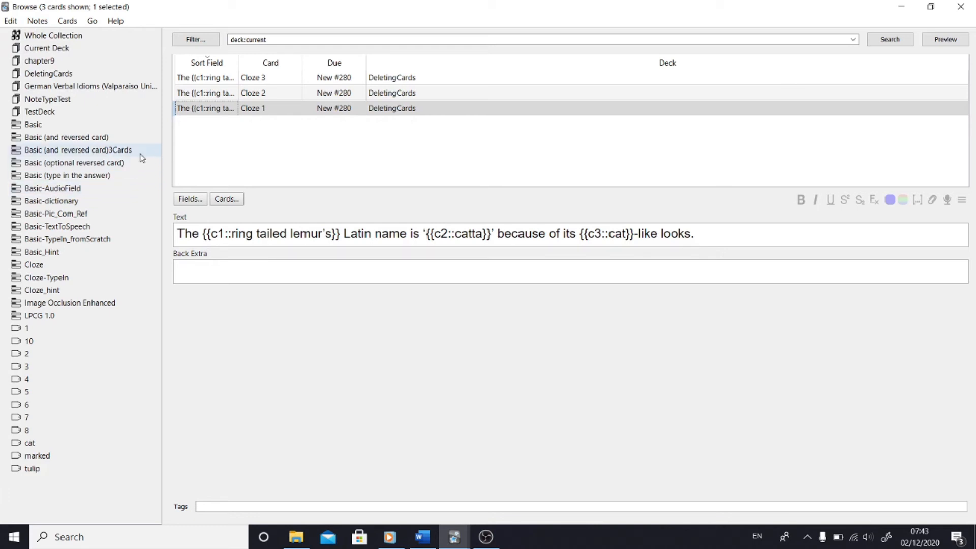
Remove the c3 cloze markup around "cat" in the ring tailed lemur note, keeping the word as plain text.
{"action": "left_click", "coordinate": [199, 93]}
{"action": "left_click", "coordinate": [193, 78]}
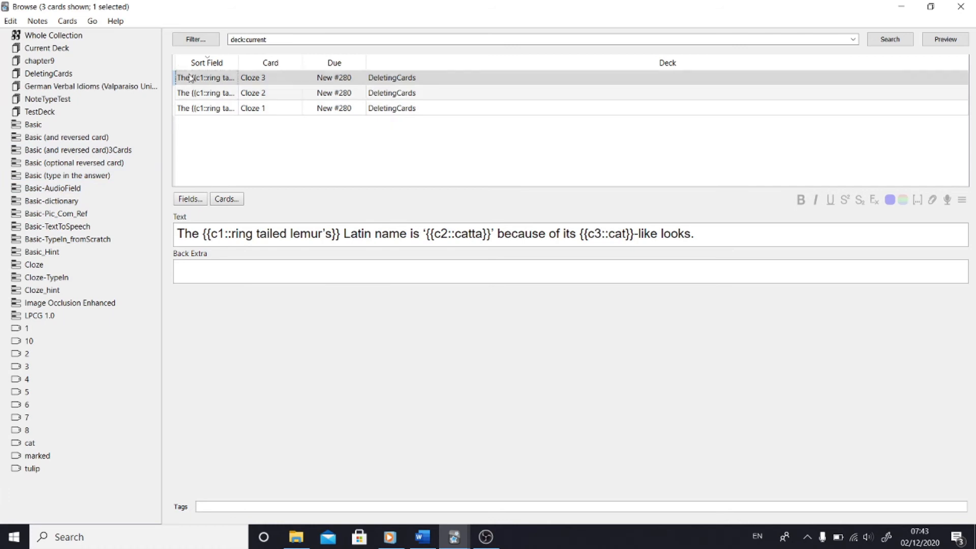
{"action": "left_click", "coordinate": [197, 109]}
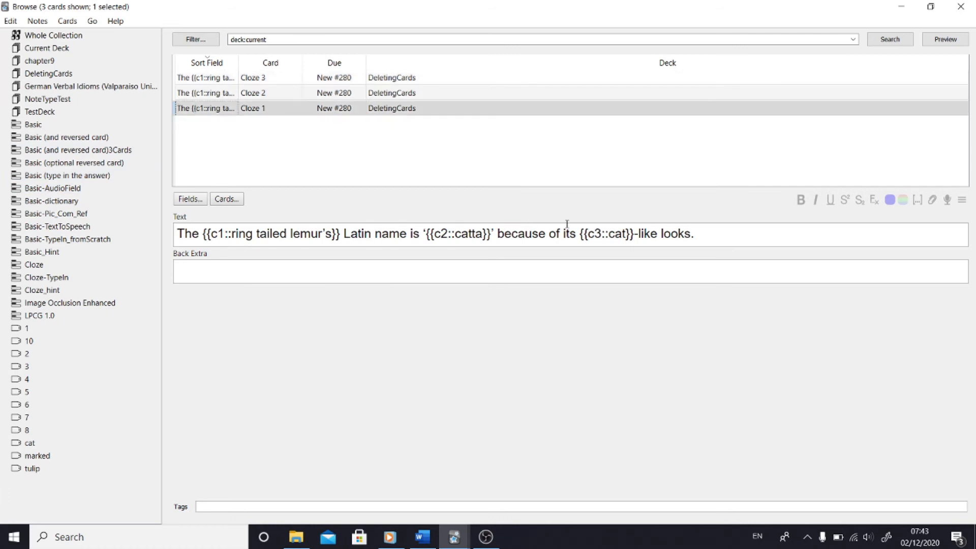
{"action": "left_click", "coordinate": [608, 236]}
{"action": "key", "text": "BackSpace"}
{"action": "key", "text": "BackSpace"}
{"action": "key", "text": "BackSpace"}
{"action": "key", "text": "BackSpace"}
{"action": "key", "text": "BackSpace"}
{"action": "key", "text": "BackSpace"}
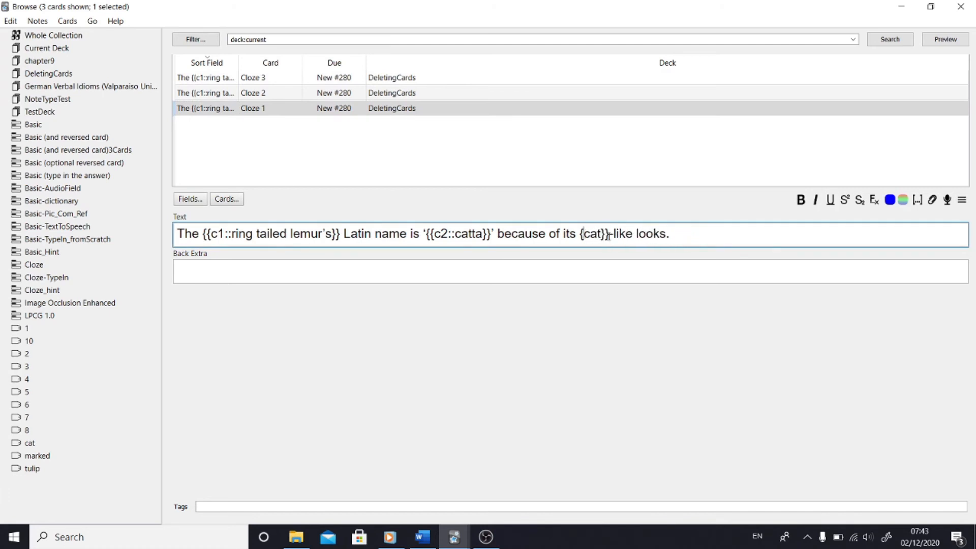
{"action": "key", "text": "Right"}
{"action": "key", "text": "Right"}
{"action": "key", "text": "Right"}
{"action": "key", "text": "Right"}
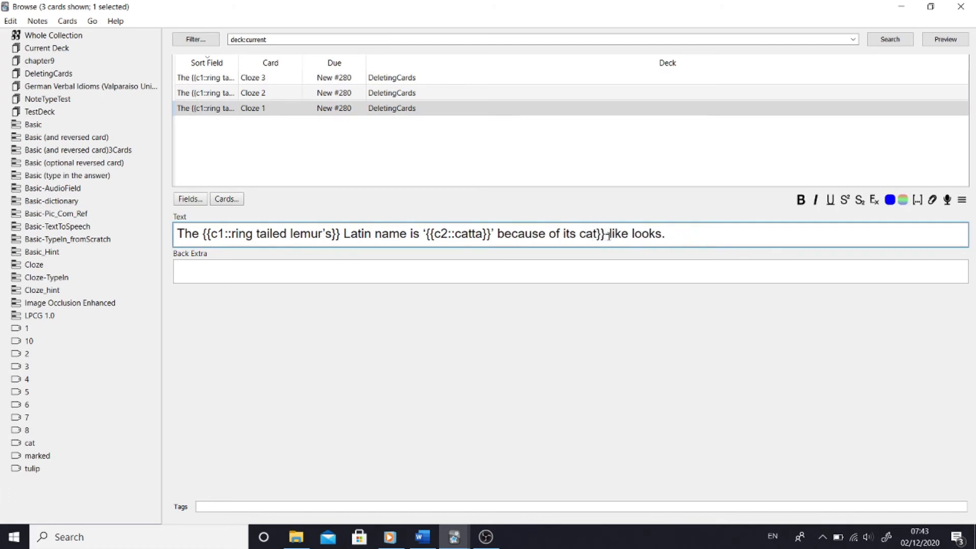
{"action": "key", "text": "BackSpace"}
{"action": "key", "text": "BackSpace"}
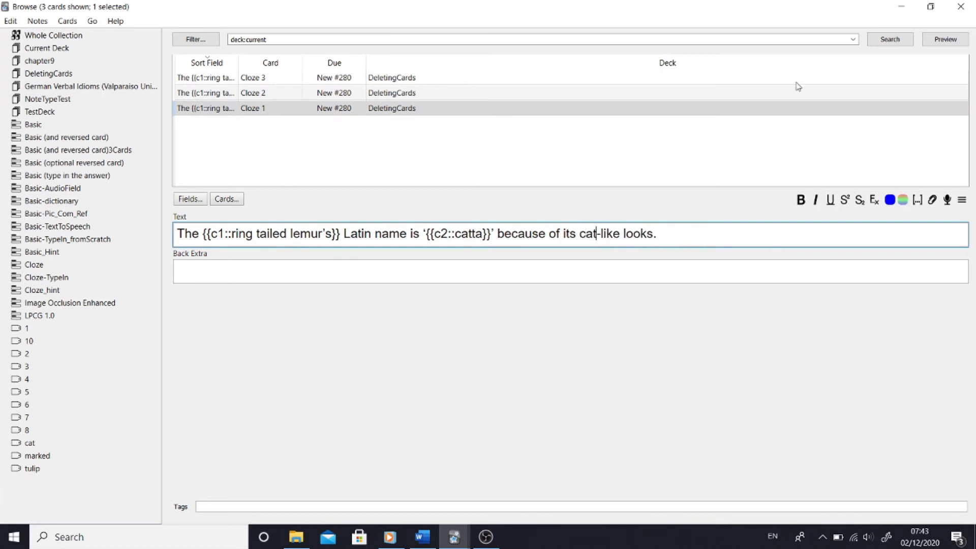
Run the empty cards check from the main window, open the reported cloze note, and delete the empty Cloze 3 card.
{"action": "left_click", "coordinate": [961, 7]}
{"action": "left_click", "coordinate": [60, 28]}
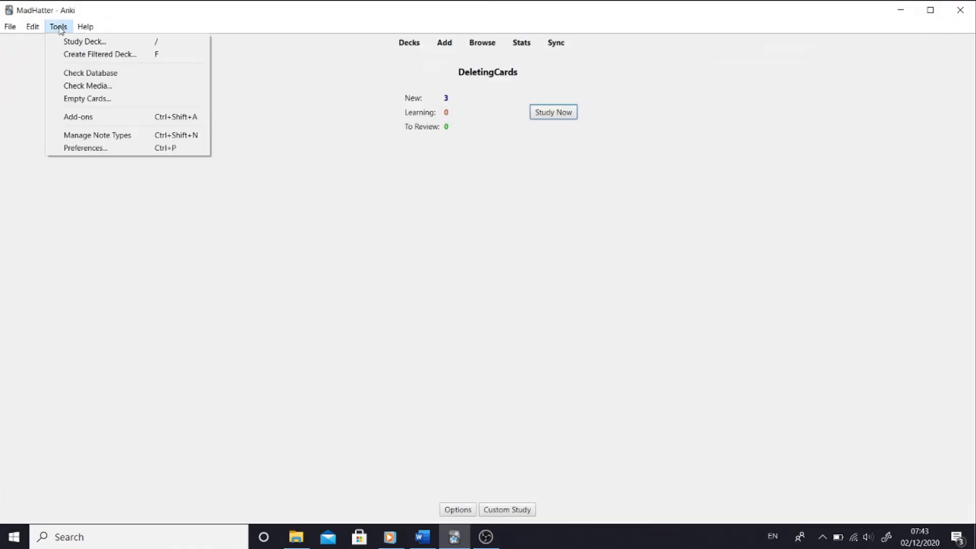
{"action": "left_click", "coordinate": [77, 99]}
{"action": "left_click", "coordinate": [386, 201]}
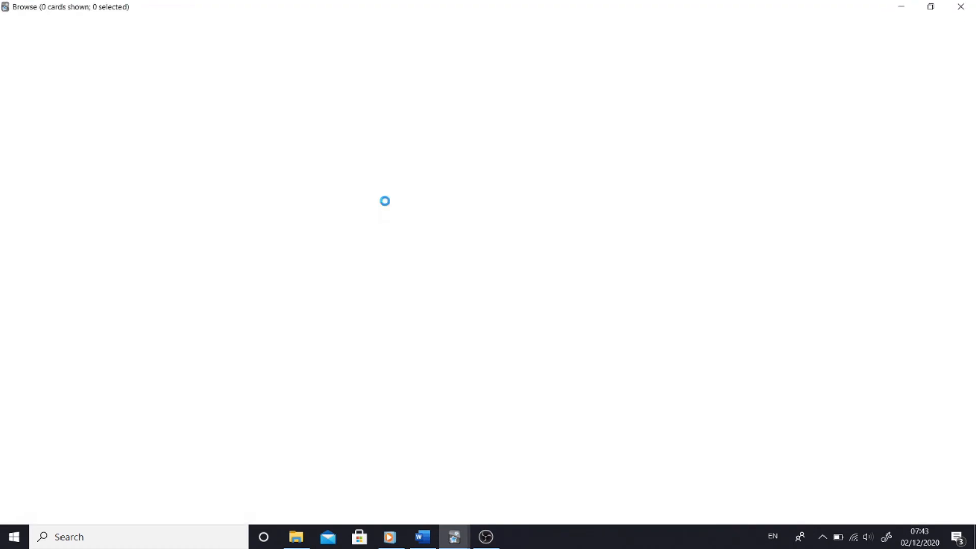
{"action": "left_click", "coordinate": [960, 7]}
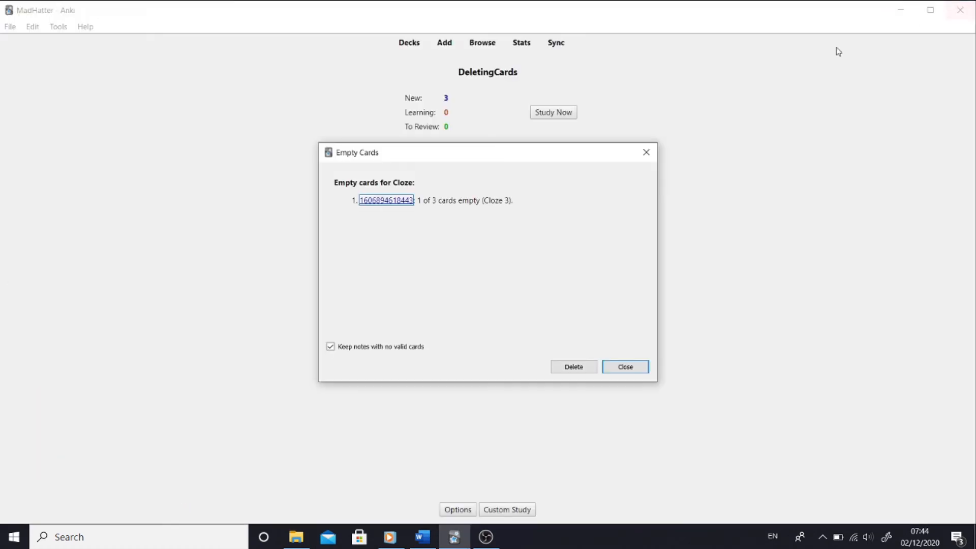
{"action": "left_click", "coordinate": [574, 366]}
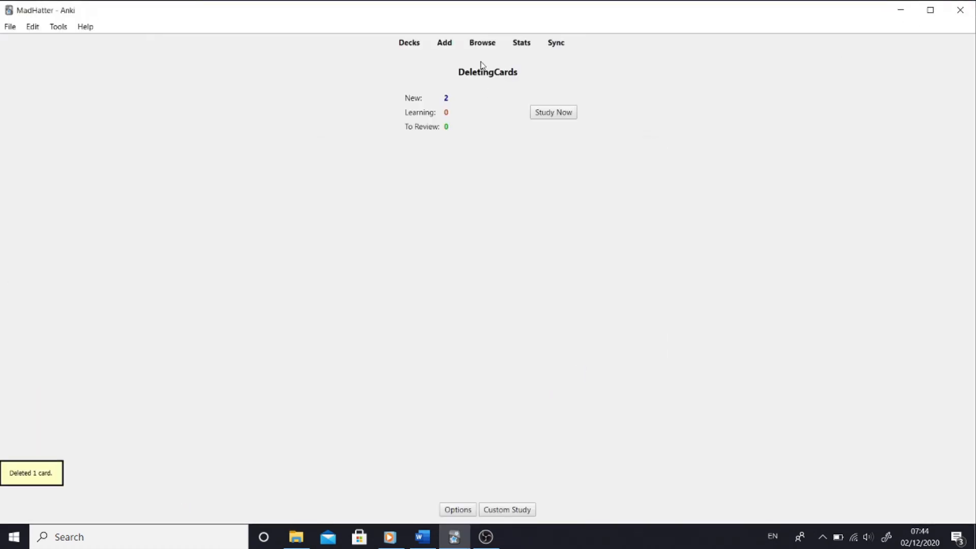
Wrap "cat" in the ring tailed lemur note of the current deck as cloze c3, and reopen the card browser to refresh it.
{"action": "left_click", "coordinate": [482, 42]}
{"action": "left_click", "coordinate": [46, 49]}
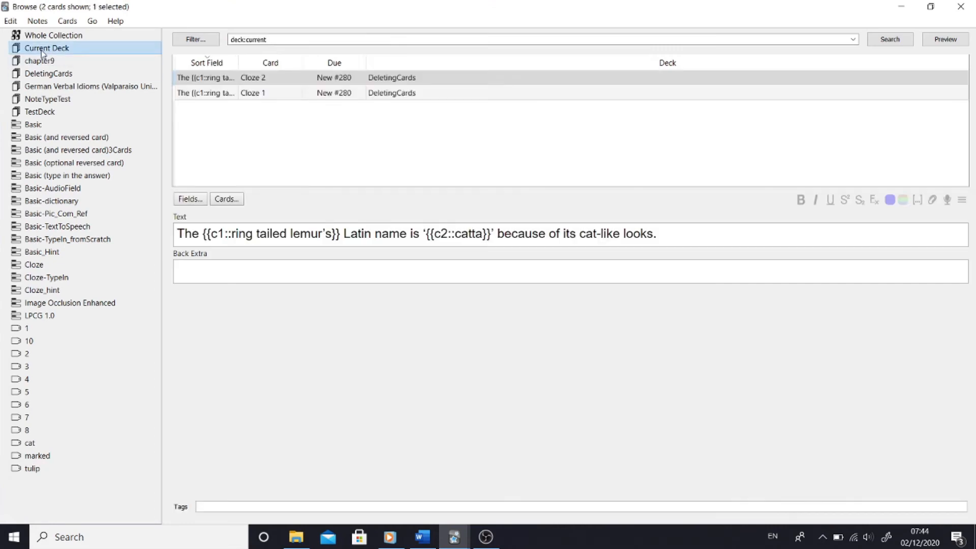
{"action": "double_click", "coordinate": [588, 234]}
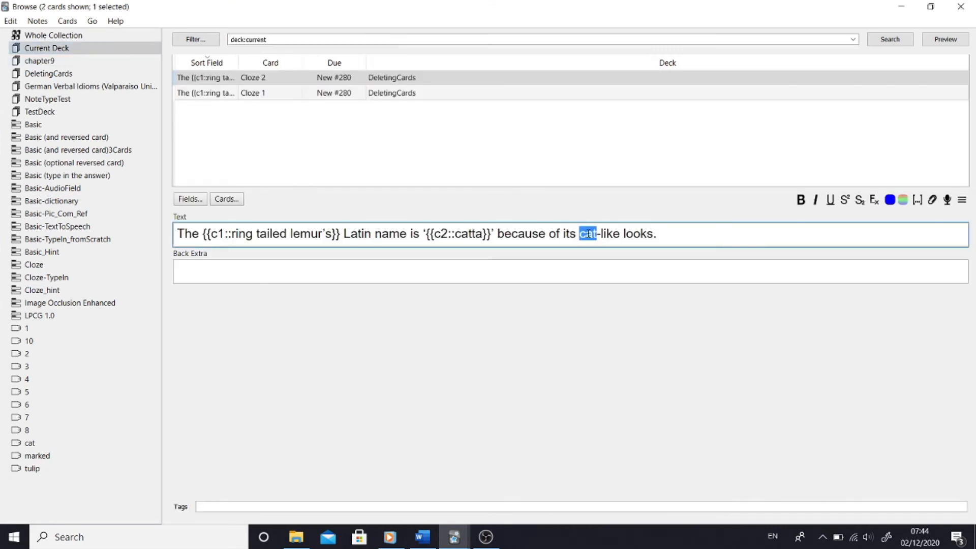
{"action": "key", "text": "ctrl+shift+c"}
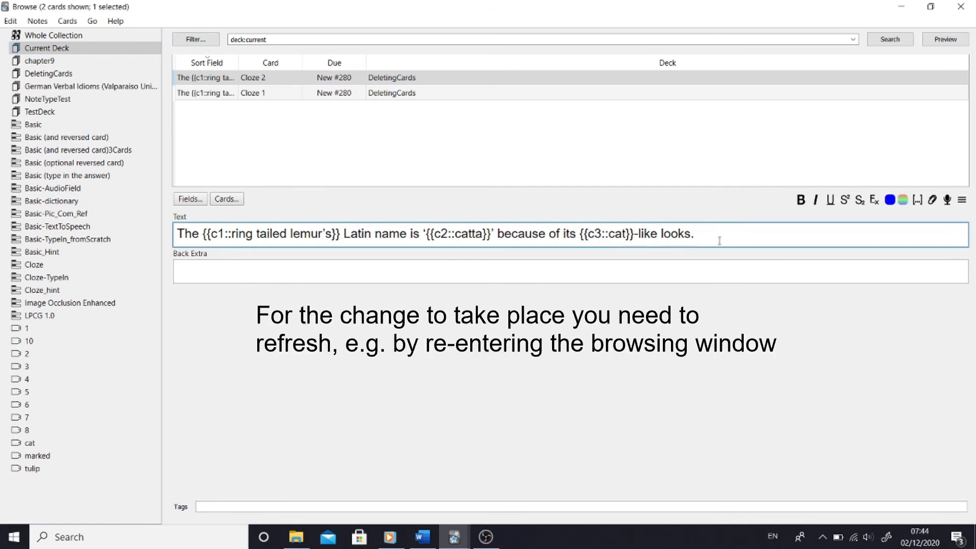
{"action": "left_click", "coordinate": [960, 6]}
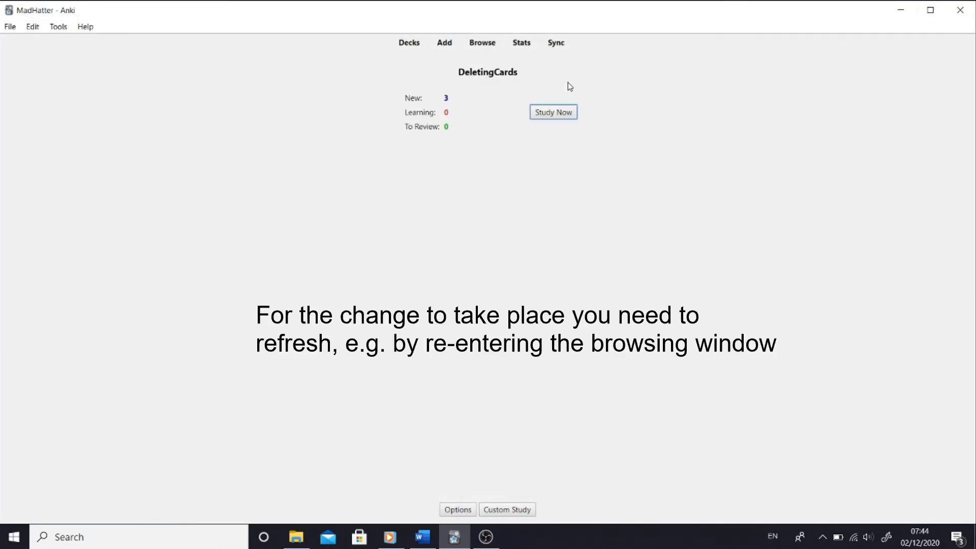
{"action": "left_click", "coordinate": [481, 44]}
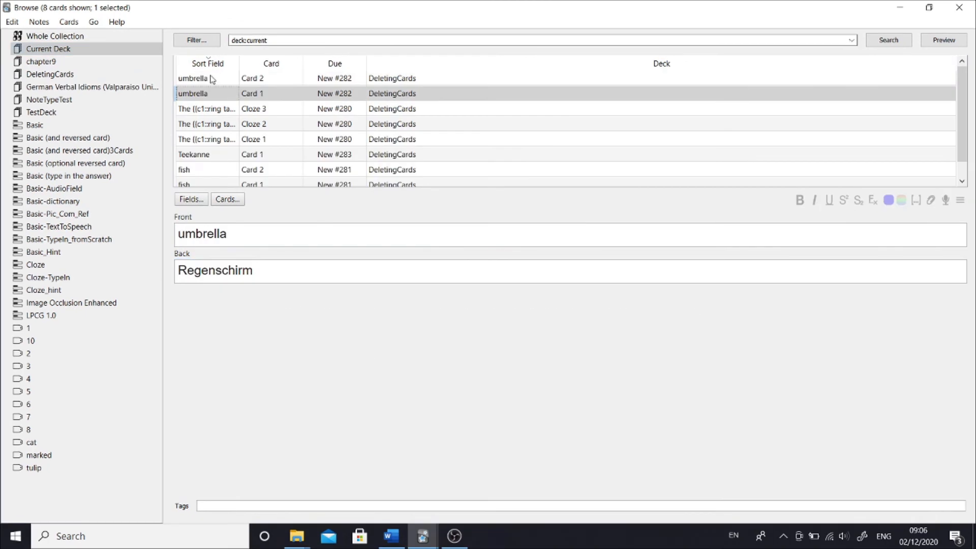
Clear the Back field of the umbrella note, removing "Regenschirm".
{"action": "left_click", "coordinate": [208, 79]}
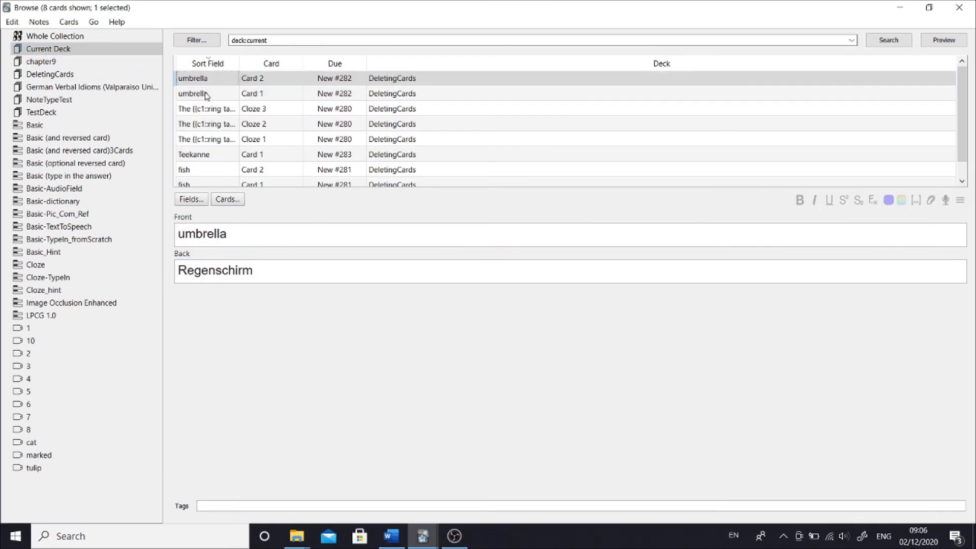
{"action": "left_click", "coordinate": [207, 94]}
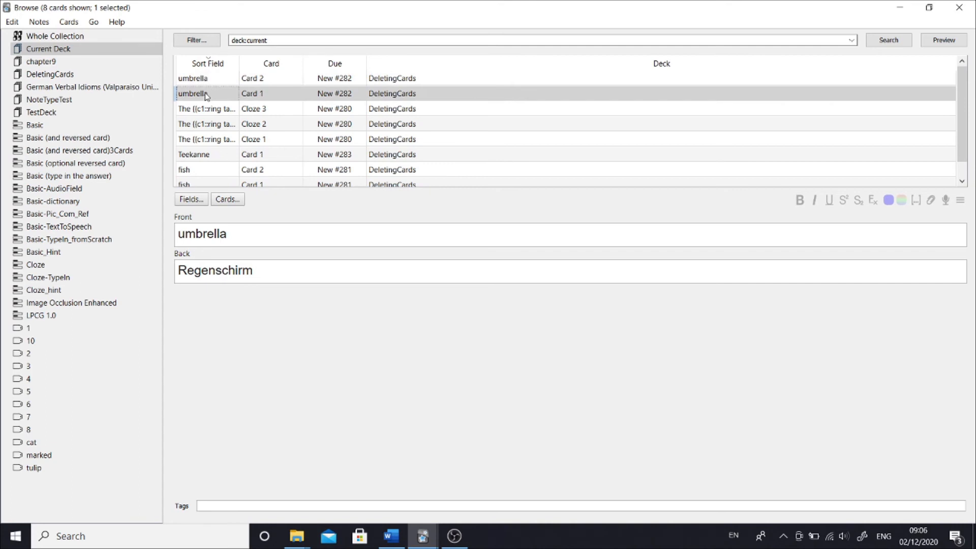
{"action": "left_click_drag", "start_coordinate": [258, 270], "coordinate": [175, 270]}
{"action": "key", "text": "BackSpace"}
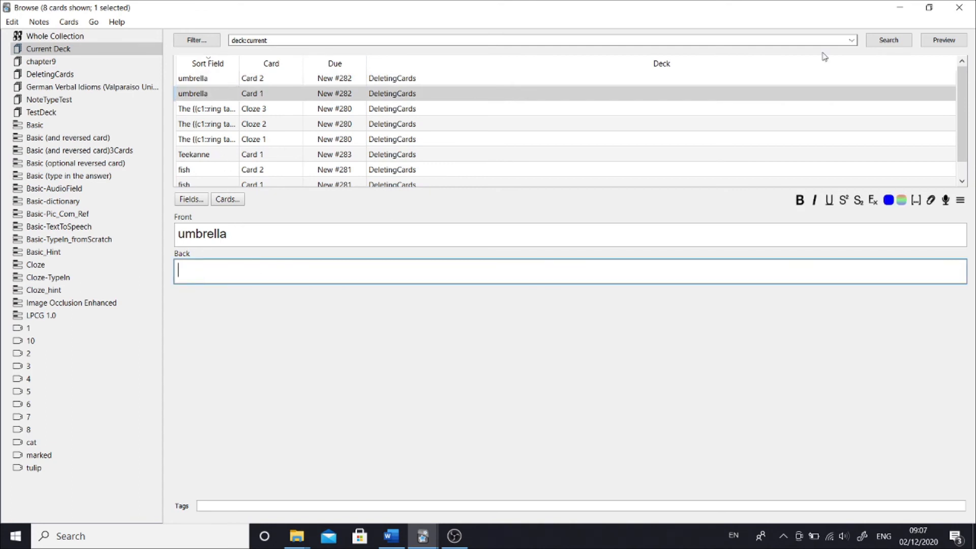
Run the empty cards check from the main window and delete the empty Card 2 of the Basic (and reversed card) note.
{"action": "left_click", "coordinate": [960, 7]}
{"action": "left_click", "coordinate": [61, 28]}
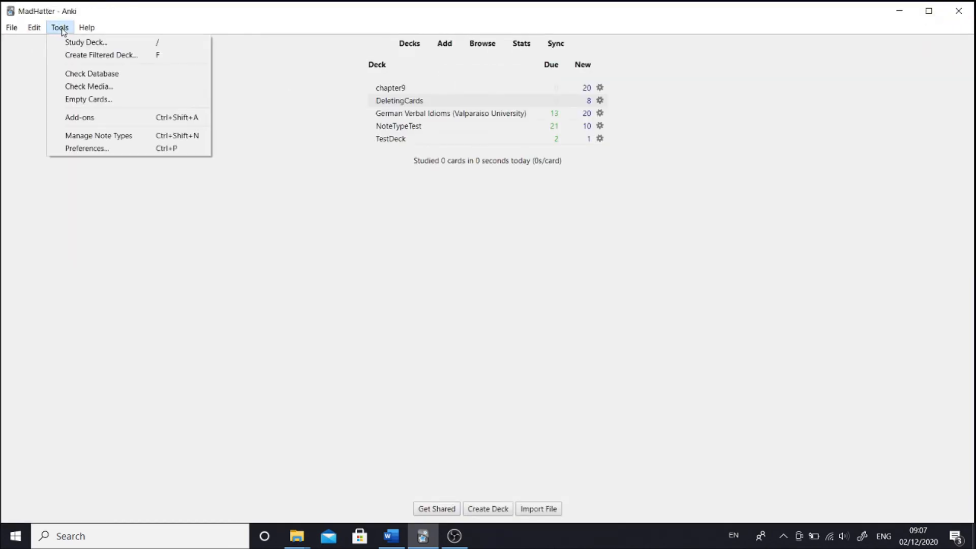
{"action": "left_click", "coordinate": [84, 100]}
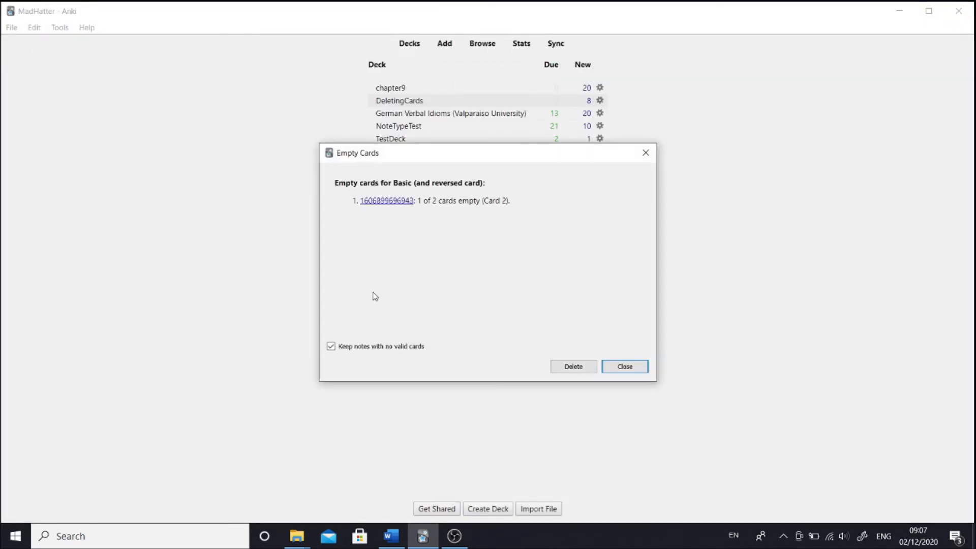
{"action": "left_click", "coordinate": [570, 367]}
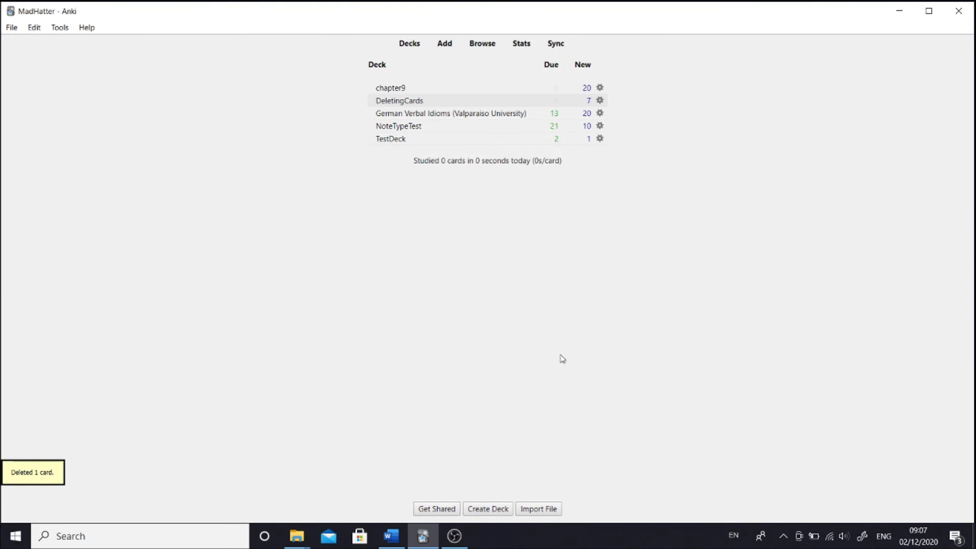
List the DeletingCards deck's cards in the browser and preview the remaining umbrella card.
{"action": "left_click", "coordinate": [389, 101]}
{"action": "left_click", "coordinate": [482, 43]}
{"action": "left_click", "coordinate": [44, 51]}
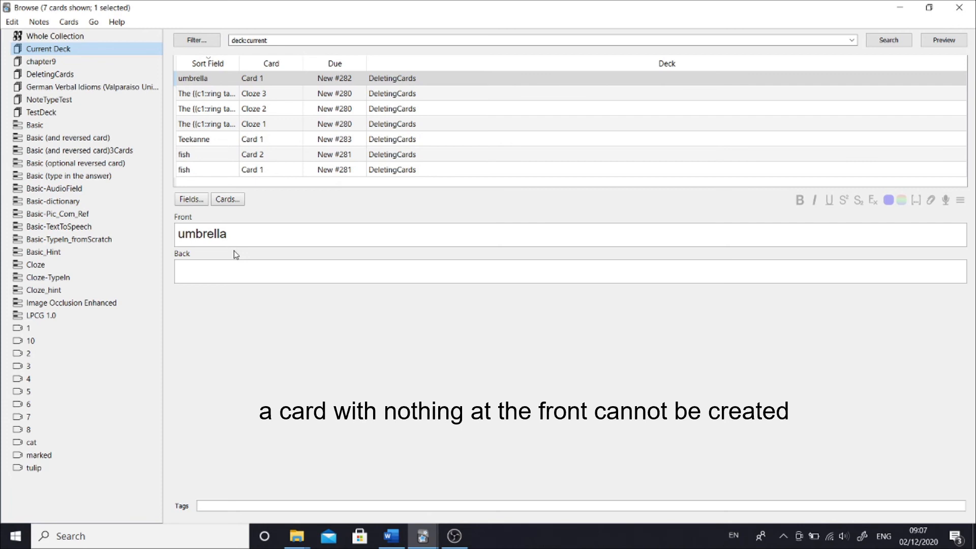
{"action": "key", "text": "ctrl+shift+p"}
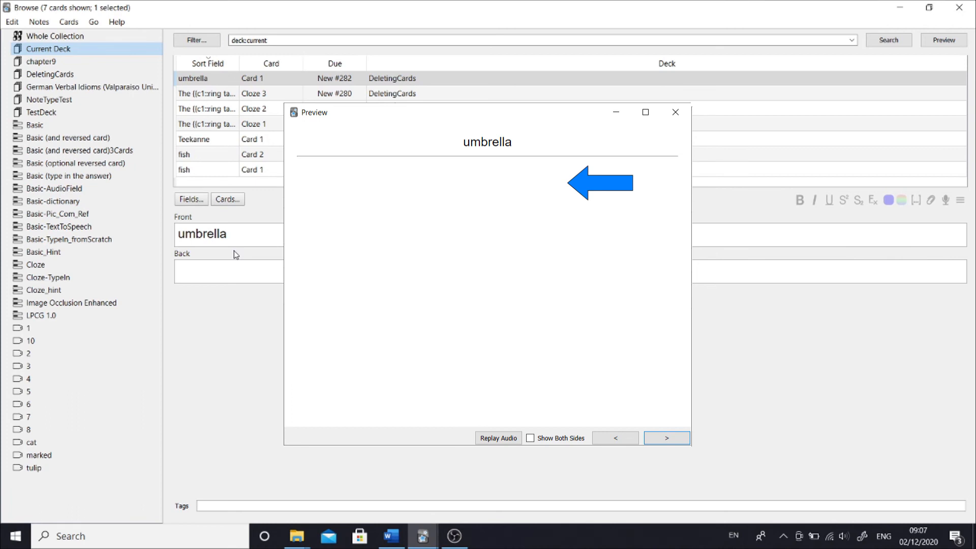
{"action": "key", "text": "Escape"}
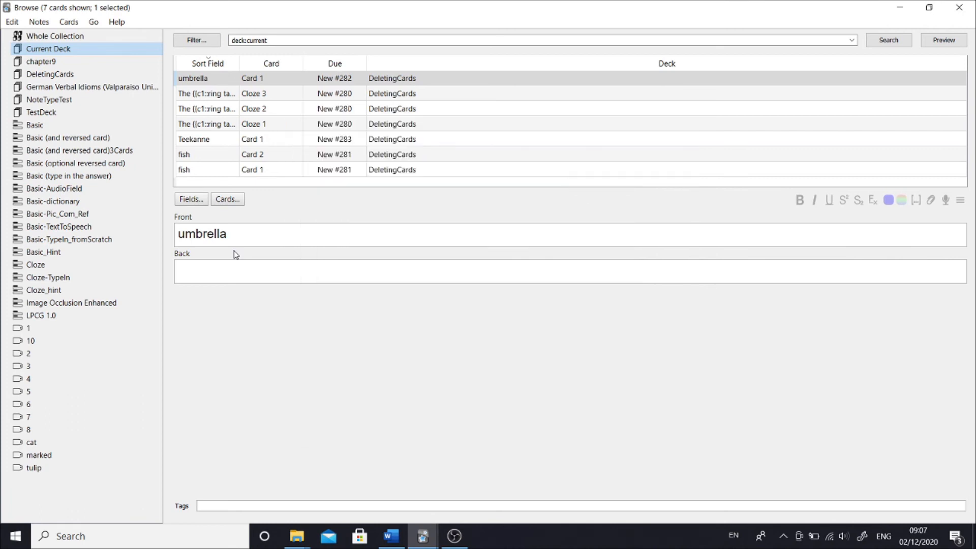
Change the fish note's type to Basic, mapping Card 1 to Nothing and Card 2 to Card 1.
{"action": "left_click", "coordinate": [197, 157]}
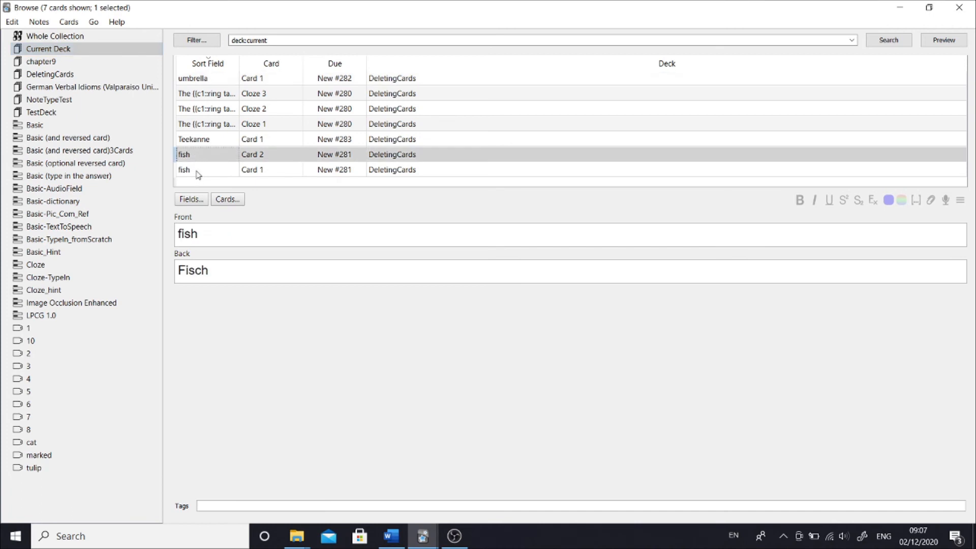
{"action": "left_click", "coordinate": [198, 174], "text": "shift"}
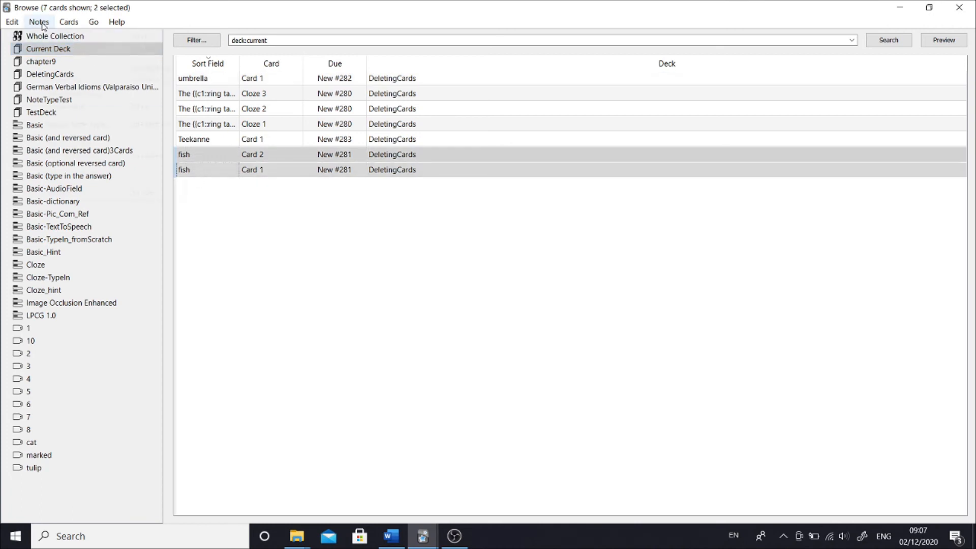
{"action": "left_click", "coordinate": [41, 24]}
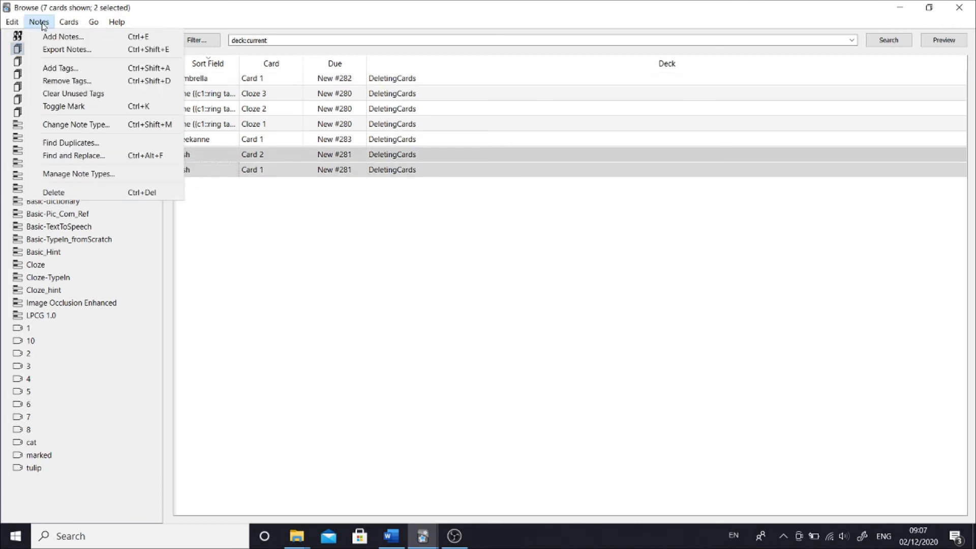
{"action": "left_click", "coordinate": [71, 125]}
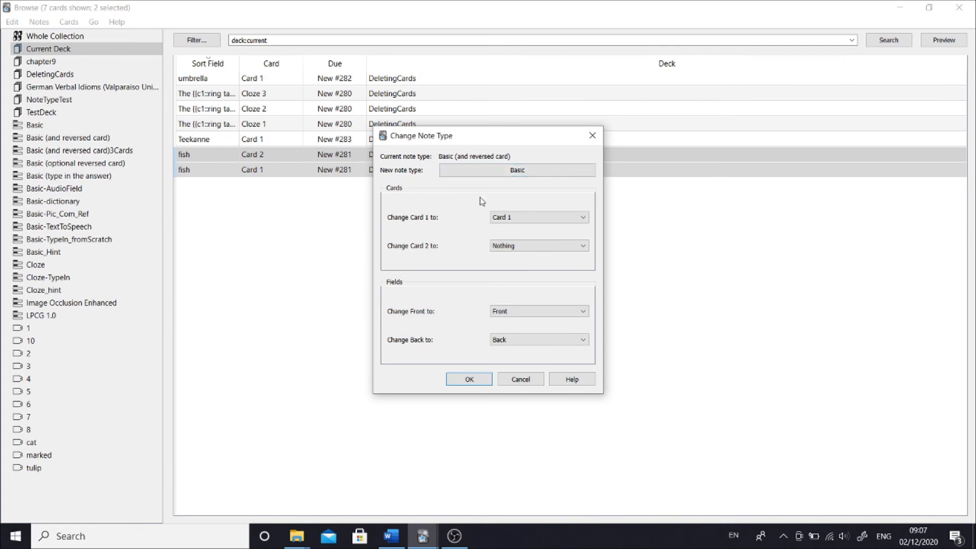
{"action": "left_click", "coordinate": [514, 219]}
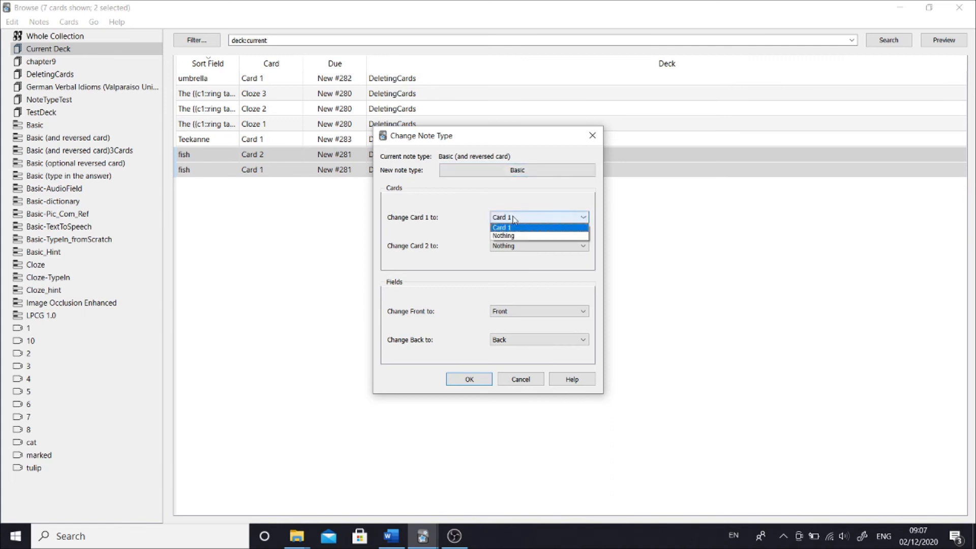
{"action": "left_click", "coordinate": [517, 237]}
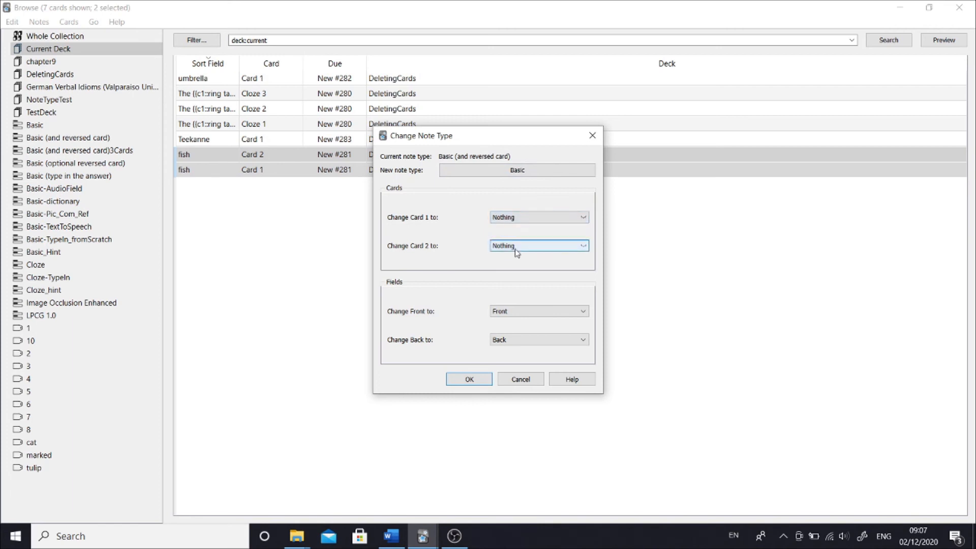
{"action": "left_click", "coordinate": [517, 247]}
{"action": "left_click", "coordinate": [517, 257]}
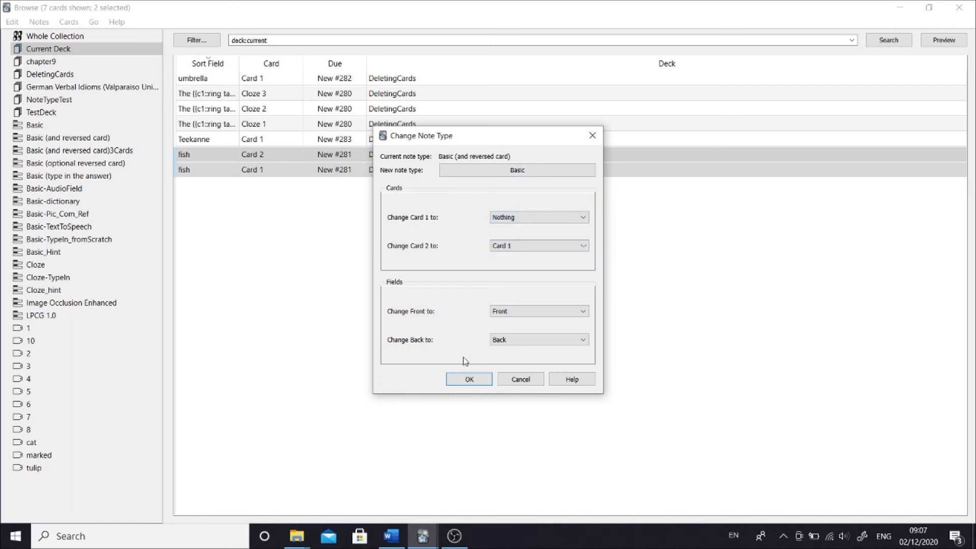
{"action": "left_click", "coordinate": [466, 380]}
{"action": "left_click", "coordinate": [554, 285]}
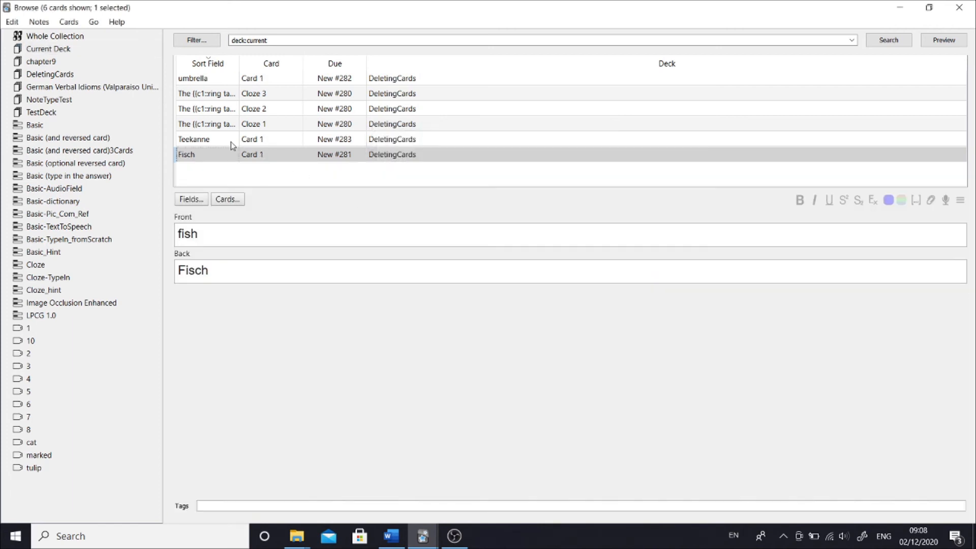
Change the teapot note's type to Basic (and reversed card) and view both of its cards.
{"action": "left_click", "coordinate": [202, 140]}
{"action": "left_click", "coordinate": [39, 21]}
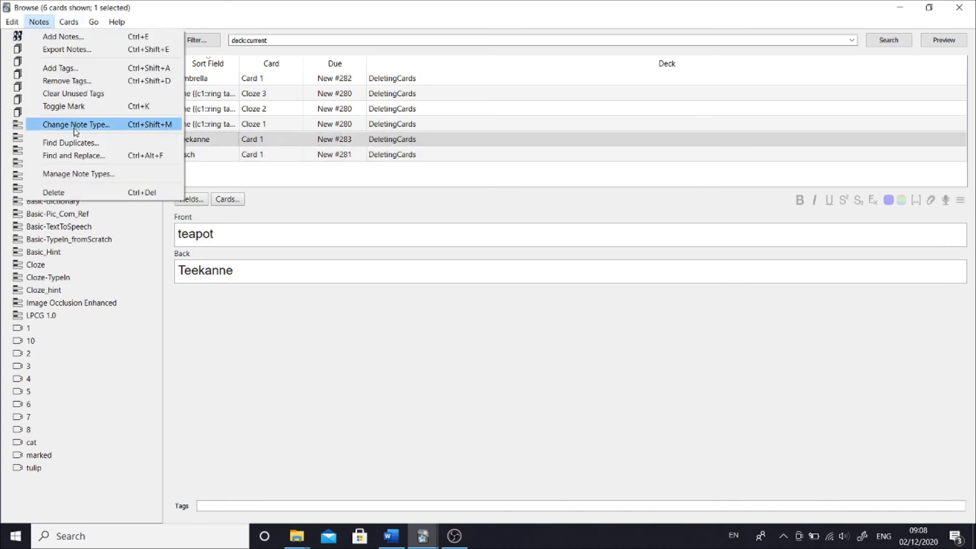
{"action": "left_click", "coordinate": [81, 125]}
{"action": "left_click", "coordinate": [517, 170]}
{"action": "left_click", "coordinate": [433, 208]}
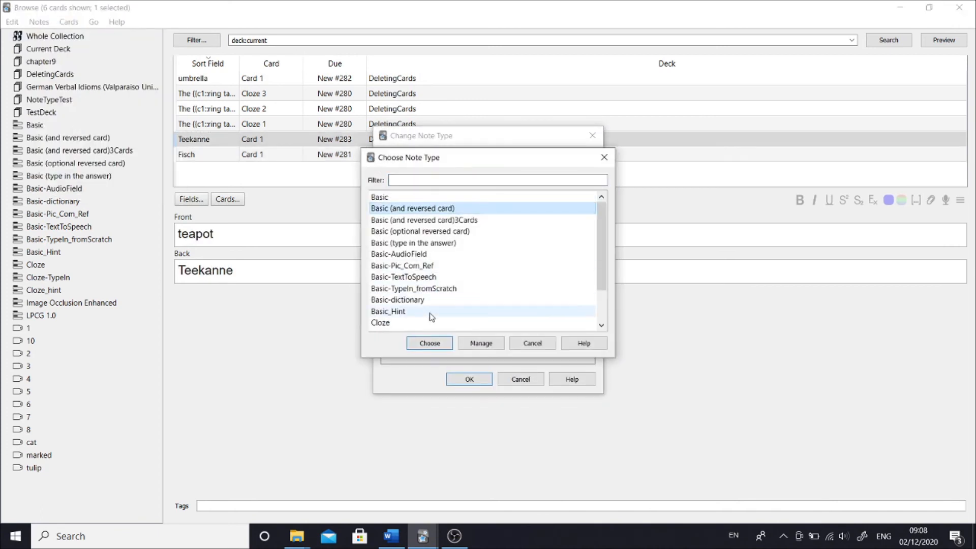
{"action": "left_click", "coordinate": [429, 343]}
{"action": "left_click", "coordinate": [468, 379]}
{"action": "left_click", "coordinate": [201, 140]}
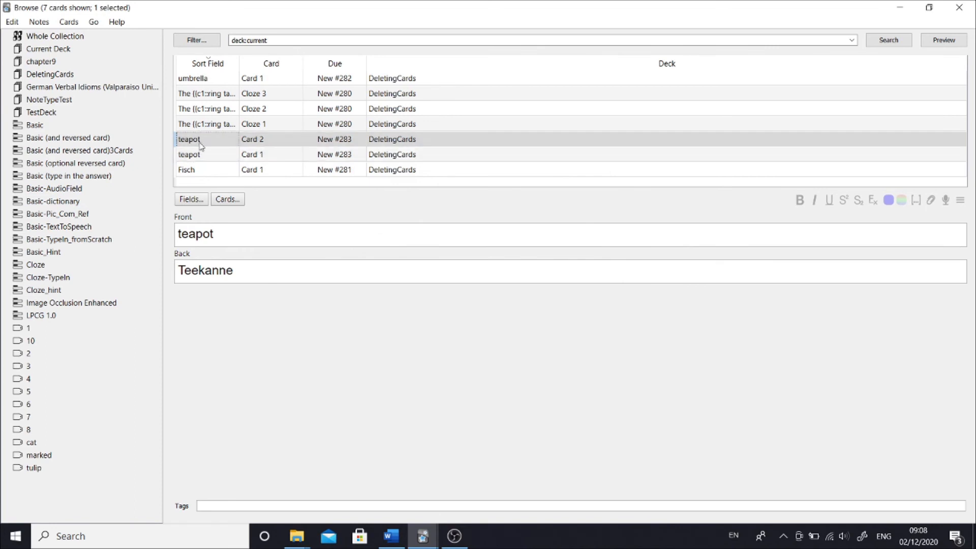
{"action": "left_click", "coordinate": [200, 158]}
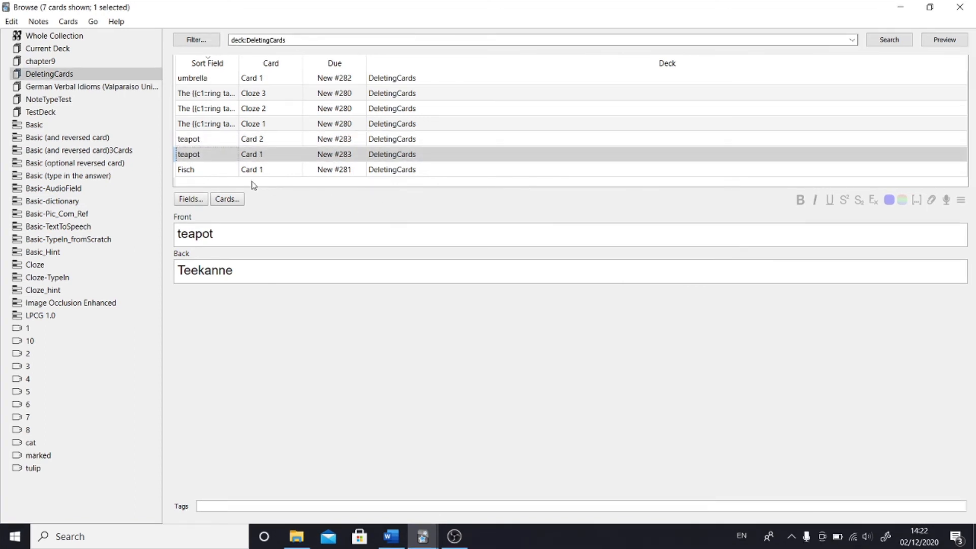
Add a field named IfGerman2English to the Basic (and reversed card)3Cards note type and save the fields.
{"action": "left_click", "coordinate": [125, 155]}
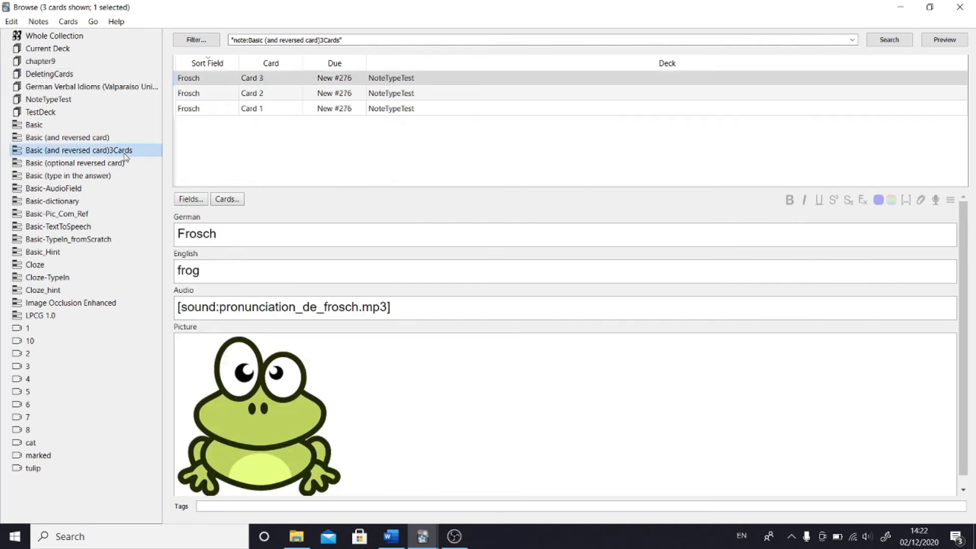
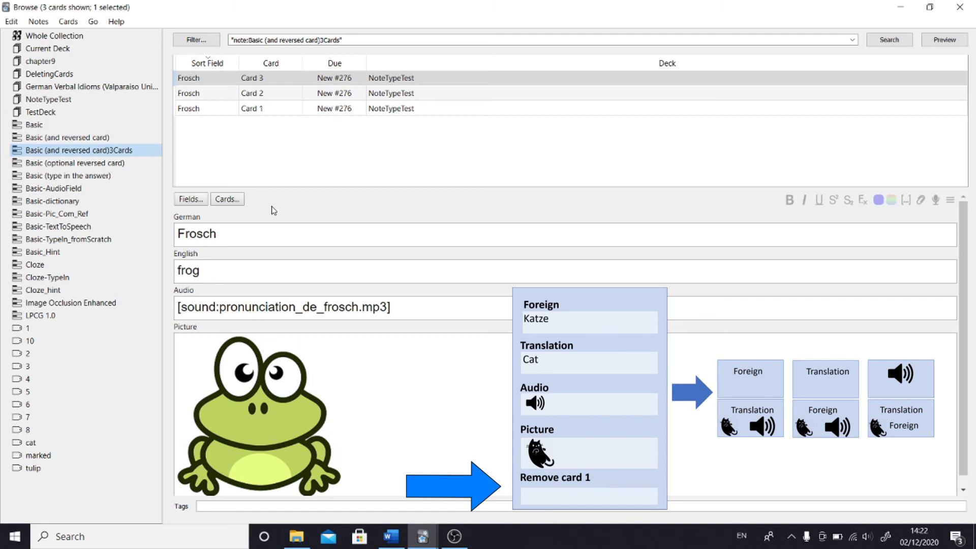
{"action": "left_click", "coordinate": [188, 201]}
{"action": "left_click", "coordinate": [599, 173]}
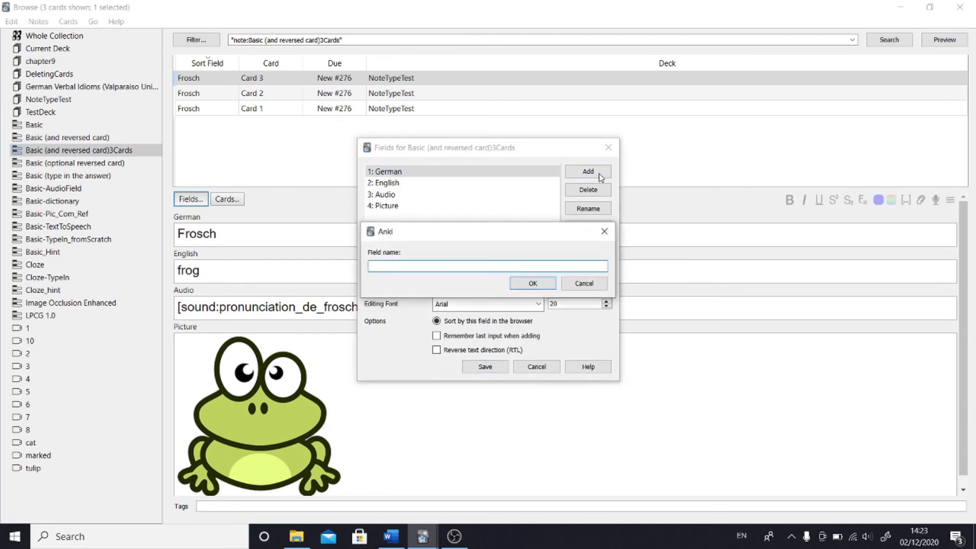
{"action": "type", "text": "IfGerman2English"}
{"action": "left_click", "coordinate": [526, 284]}
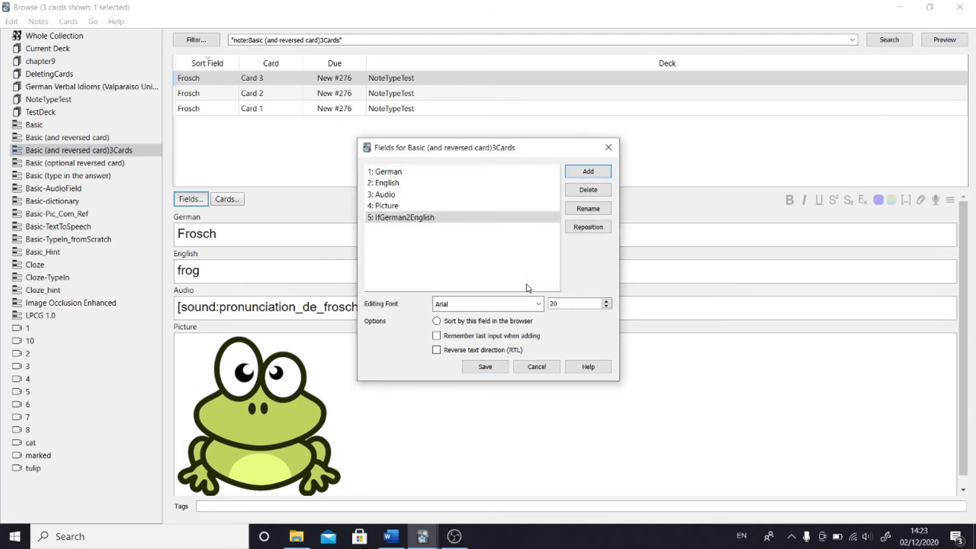
{"action": "left_click", "coordinate": [484, 366]}
In Card 1's front template of Basic (and reversed card)3Cards, place {{IfGerman2English}} on separate lines above and below {{German}}.
{"action": "left_click", "coordinate": [227, 199]}
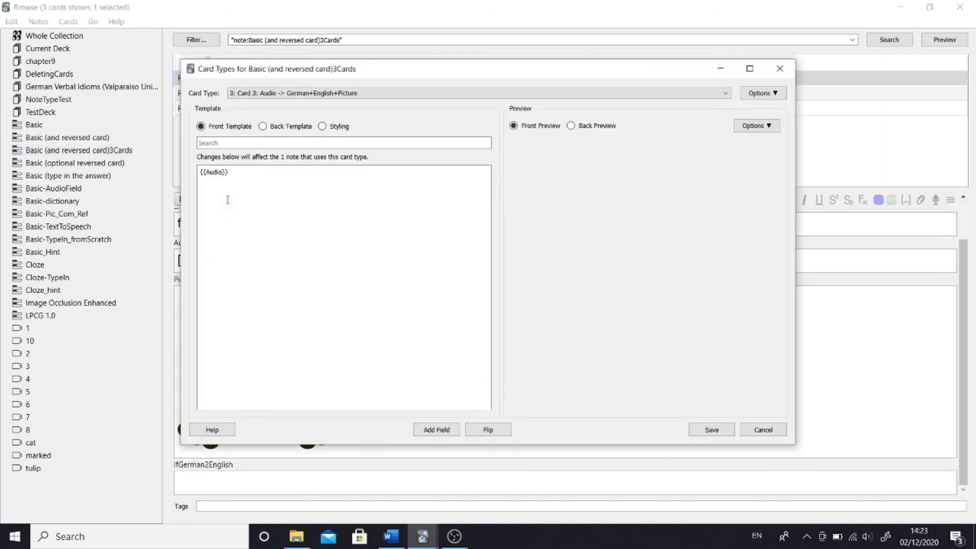
{"action": "left_click", "coordinate": [264, 93]}
{"action": "left_click", "coordinate": [265, 103]}
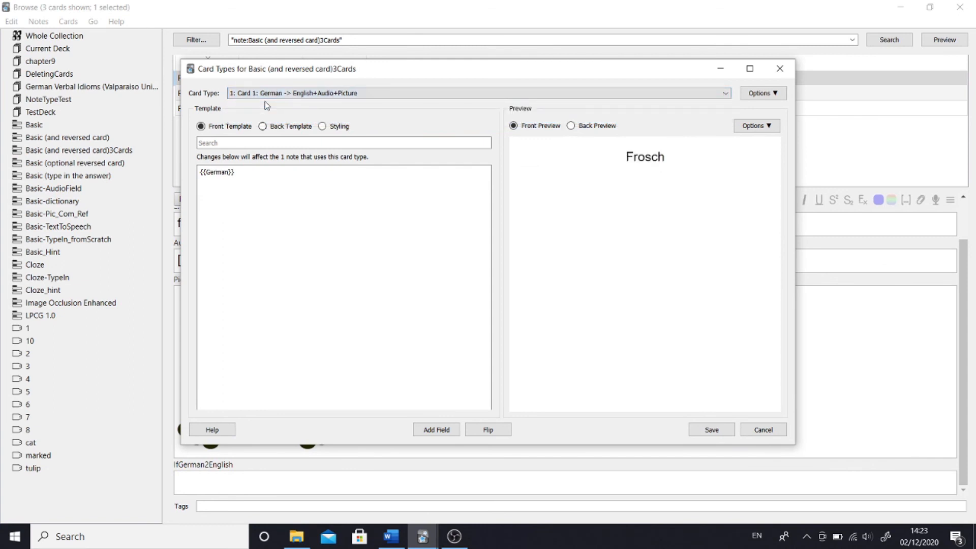
{"action": "left_click", "coordinate": [209, 171]}
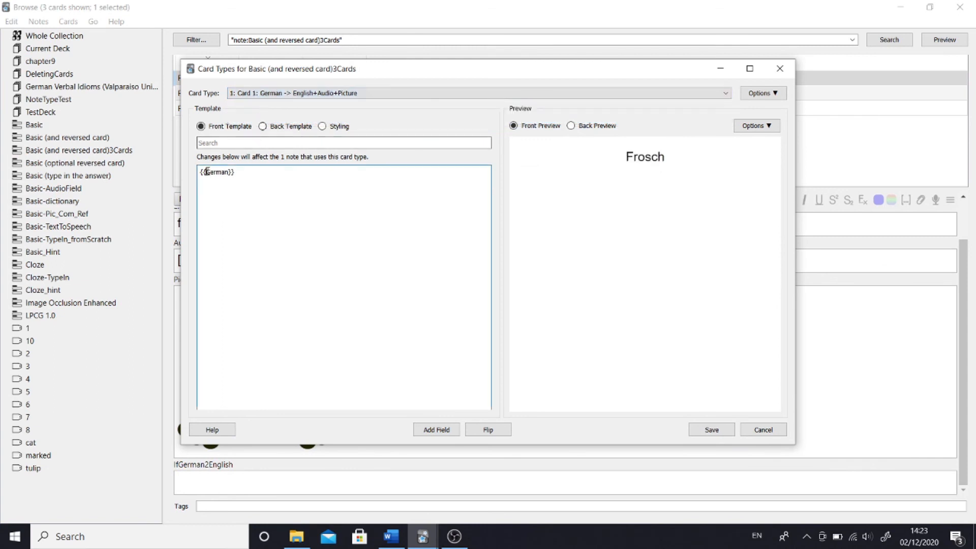
{"action": "key", "text": "Return"}
{"action": "type", "text": "{{}}"}
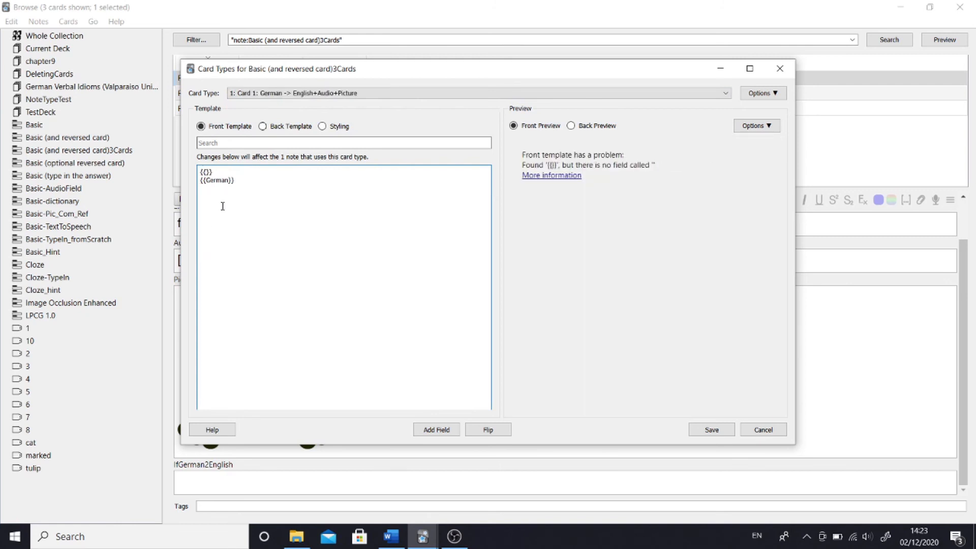
{"action": "type", "text": "IfGerman2English"}
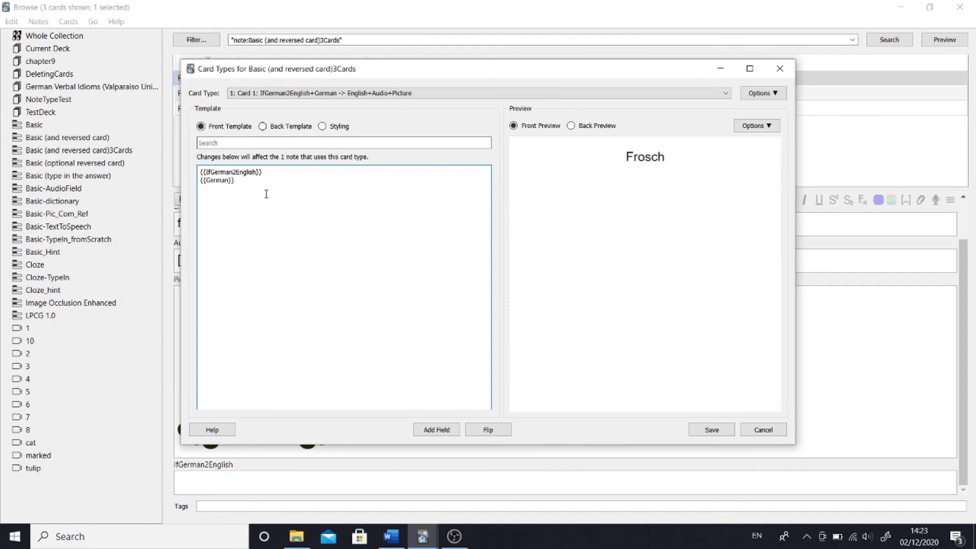
{"action": "type", "text": "{{IfGerman2English}}"}
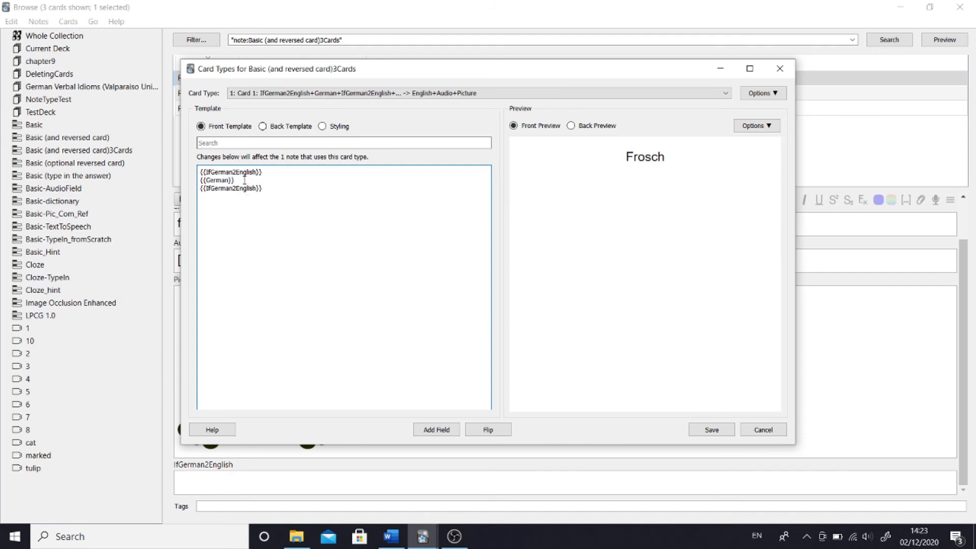
Try inserting {{donkey}} below {{German}} in the front template, and remove that line again.
{"action": "left_click", "coordinate": [245, 180]}
{"action": "key", "text": "Return"}
{"action": "type", "text": "{{}}"}
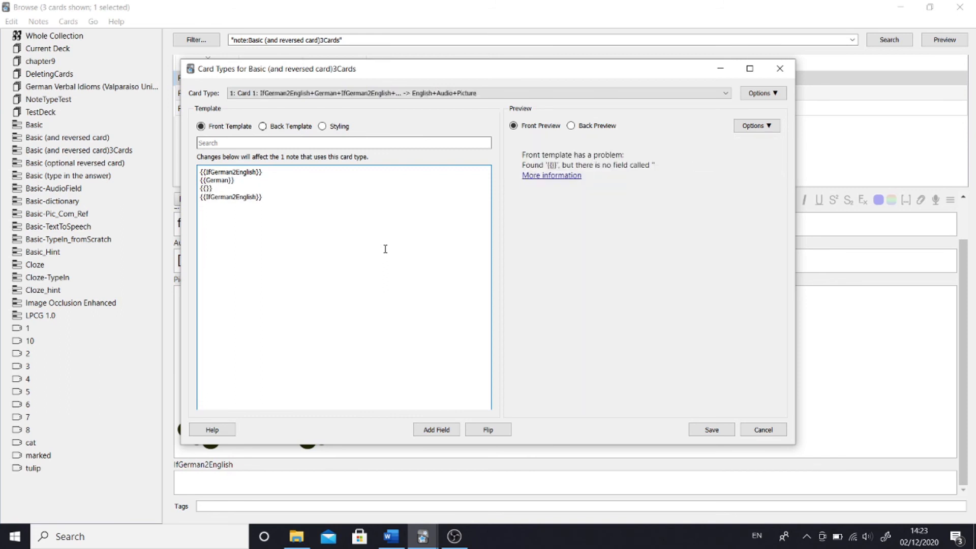
{"action": "type", "text": "donkey"}
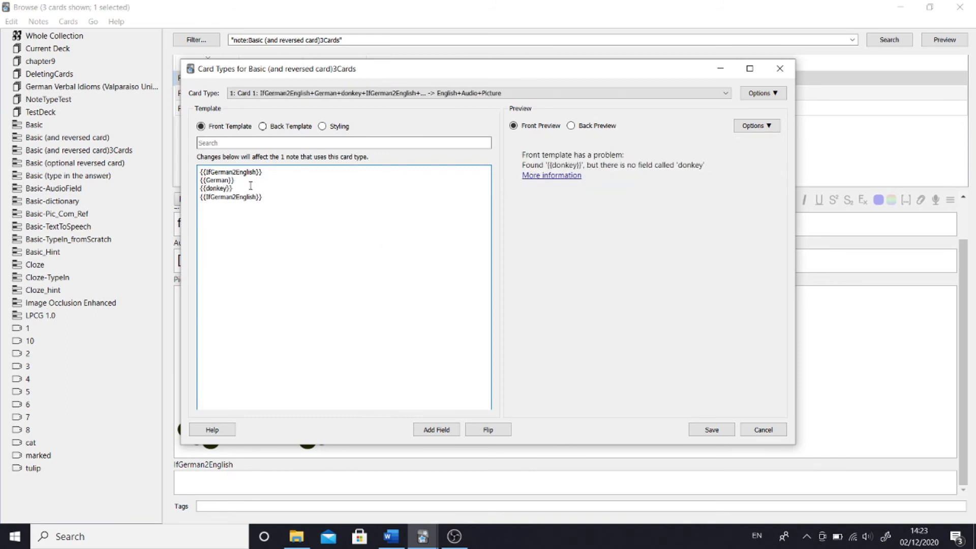
{"action": "left_click_drag", "start_coordinate": [250, 187], "coordinate": [199, 188]}
{"action": "key", "text": "Delete"}
{"action": "key", "text": "Delete"}
Turn the surrounding lines into the conditional {{^IfGerman2English}} and {{/IfGerman2English}} around {{German}}, and save the card template.
{"action": "key", "text": "Up"}
{"action": "key", "text": "Up"}
{"action": "key", "text": "Right"}
{"action": "key", "text": "Right"}
{"action": "type", "text": "^"}
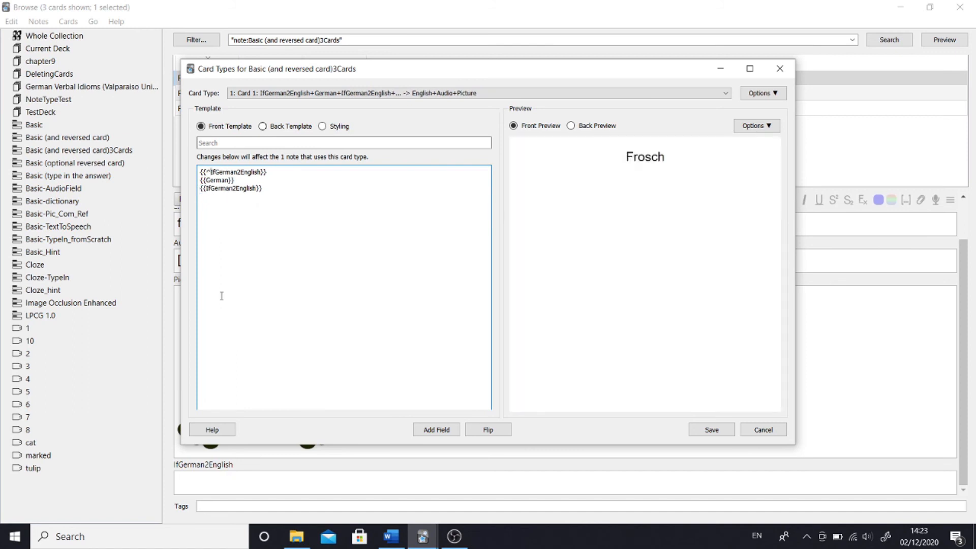
{"action": "left_click", "coordinate": [206, 188]}
{"action": "type", "text": "/"}
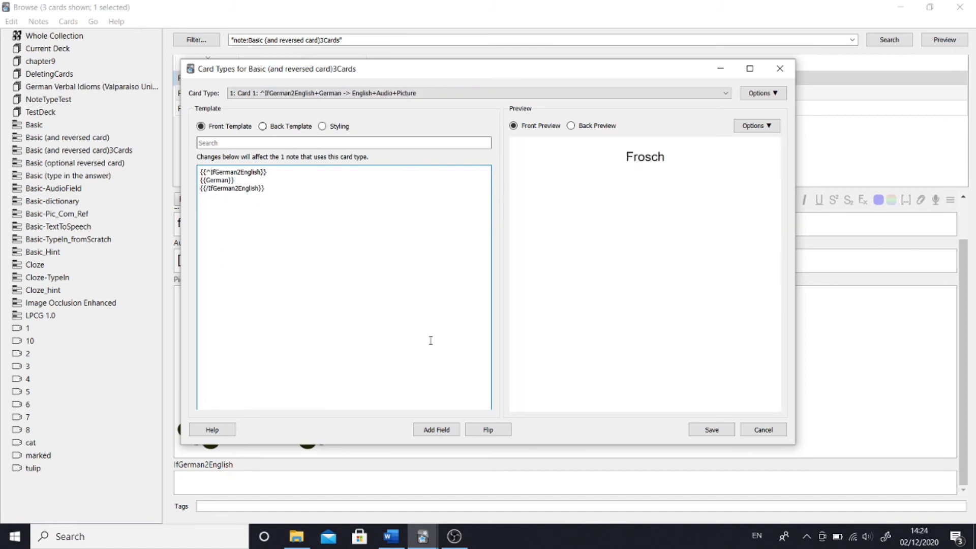
{"action": "left_click", "coordinate": [703, 435]}
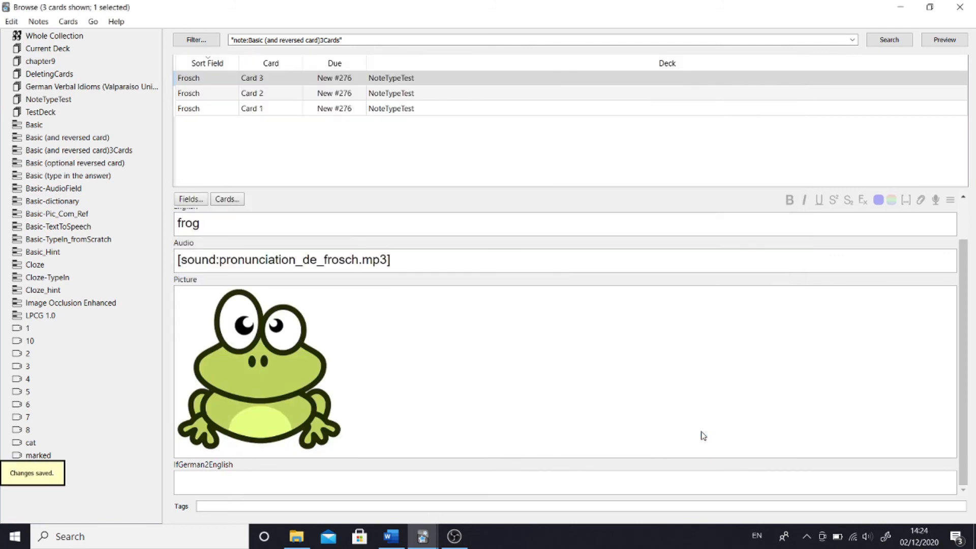
Enter "fhfh" in the Frosch note's IfGerman2English field, close the browser and delete the collection's empty cards.
{"action": "left_click", "coordinate": [219, 478]}
{"action": "type", "text": "fhfh"}
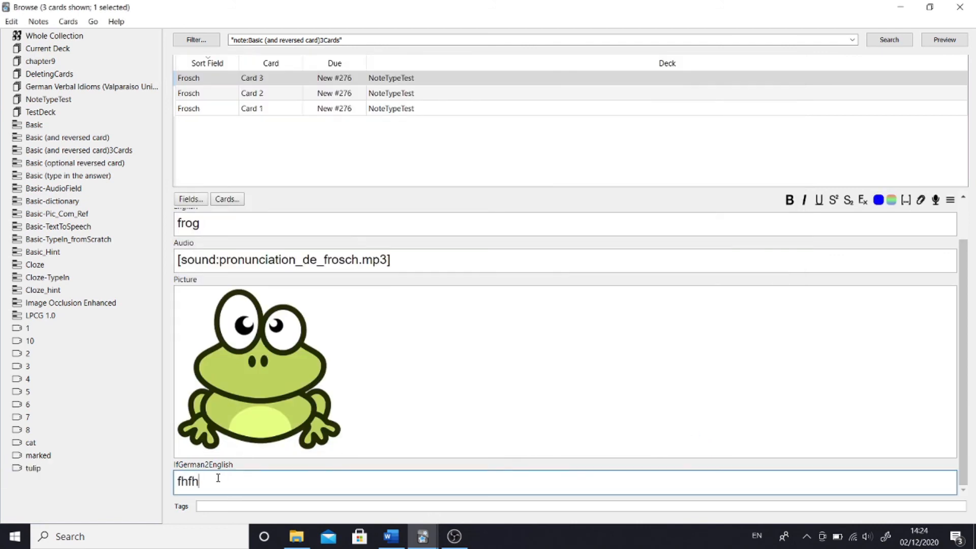
{"action": "left_click", "coordinate": [968, 8]}
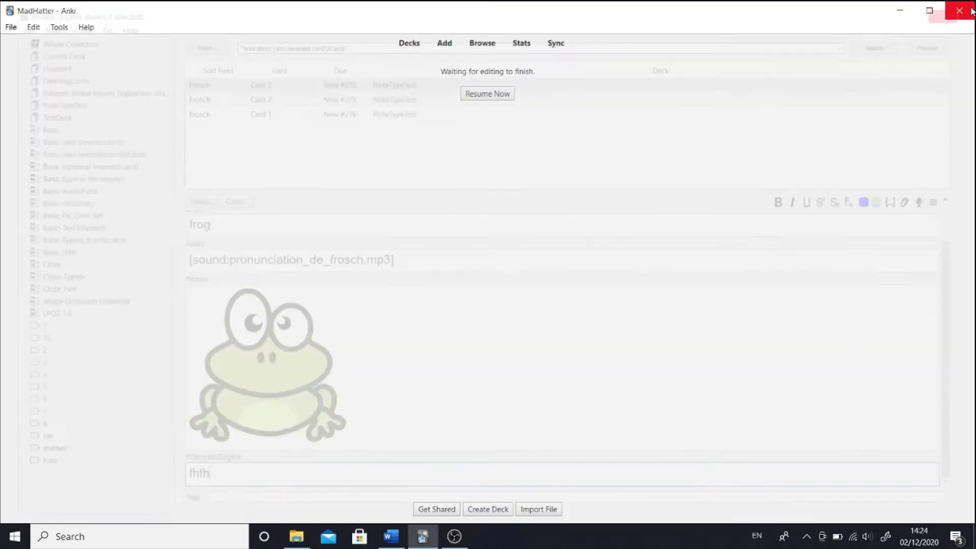
{"action": "left_click", "coordinate": [59, 27]}
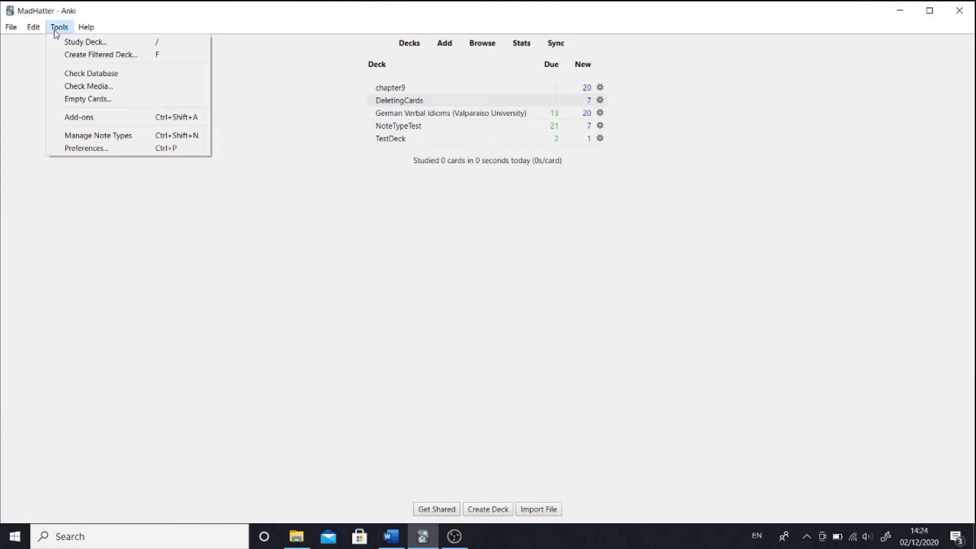
{"action": "left_click", "coordinate": [66, 99]}
{"action": "left_click", "coordinate": [570, 371]}
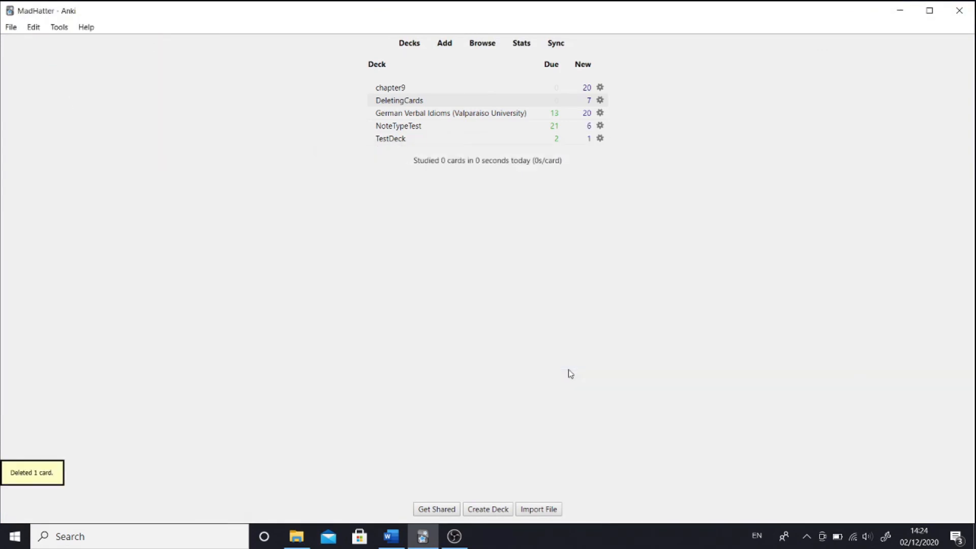
List the cards of the Basic (and reversed card)3Cards note type in the browser and check which Frosch cards remain.
{"action": "left_click", "coordinate": [482, 43]}
{"action": "left_click", "coordinate": [76, 150]}
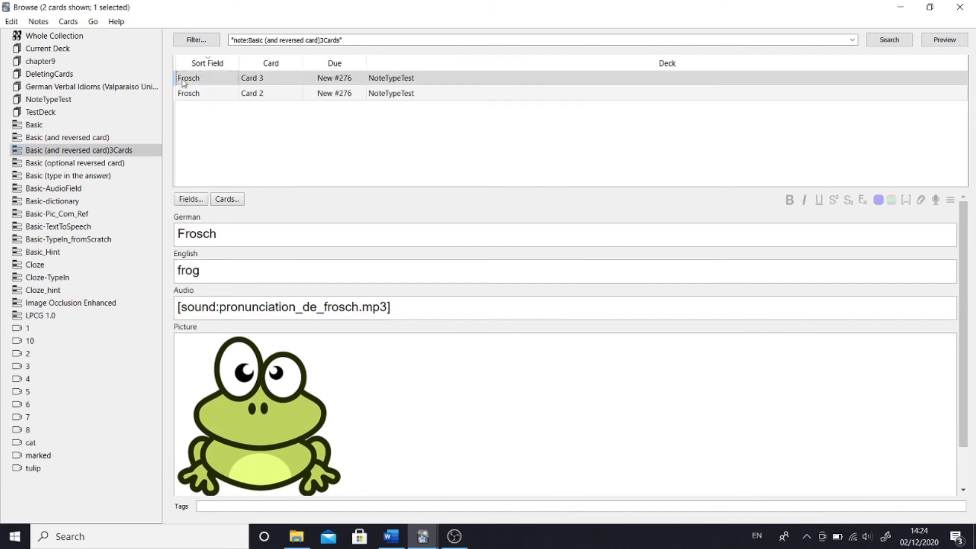
{"action": "left_click", "coordinate": [184, 94]}
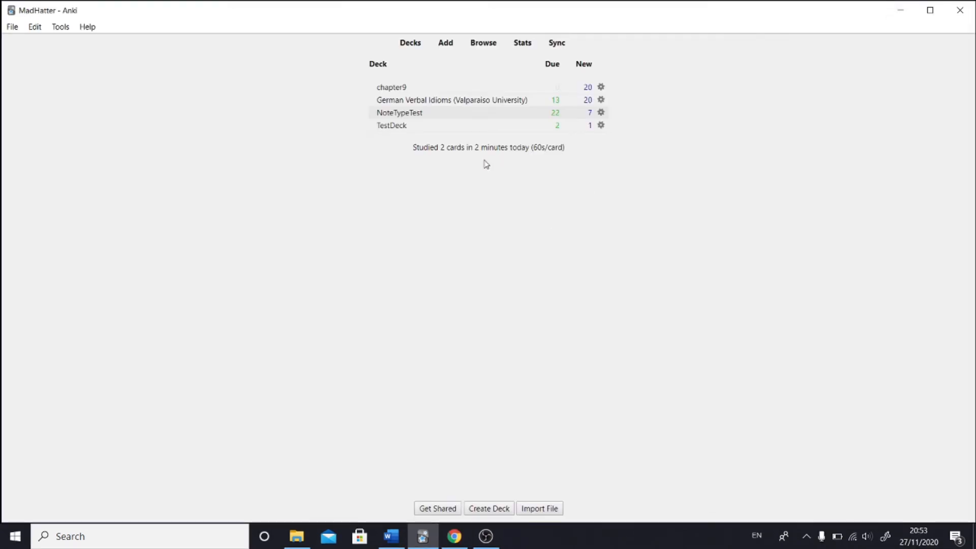
Start studying the NoteTypeTest deck and suspend the "dog" card.
{"action": "left_click", "coordinate": [414, 115]}
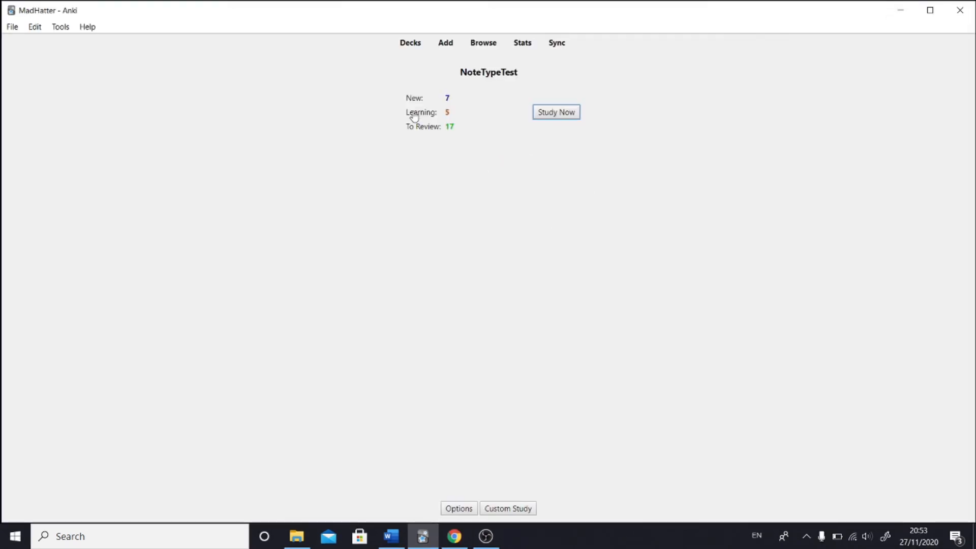
{"action": "left_click", "coordinate": [549, 113]}
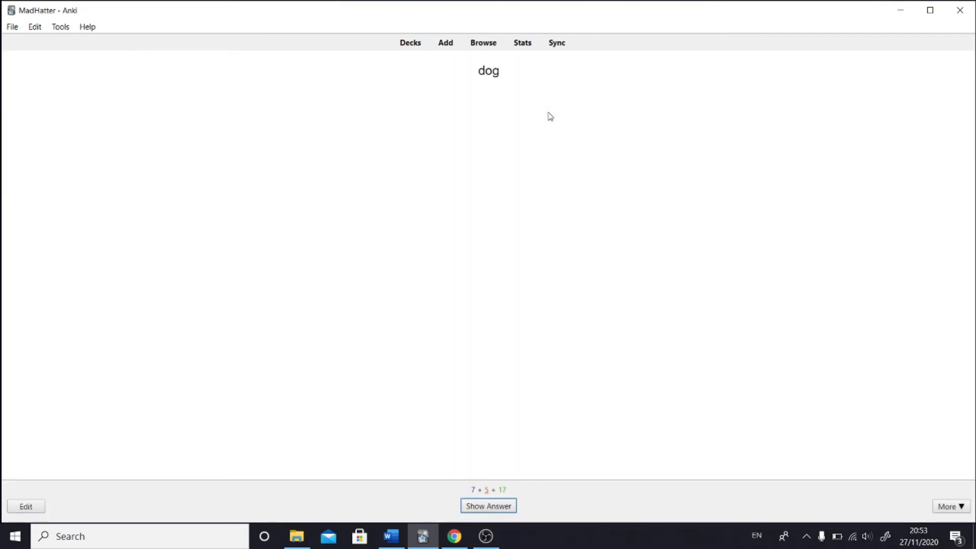
{"action": "left_click", "coordinate": [947, 508]}
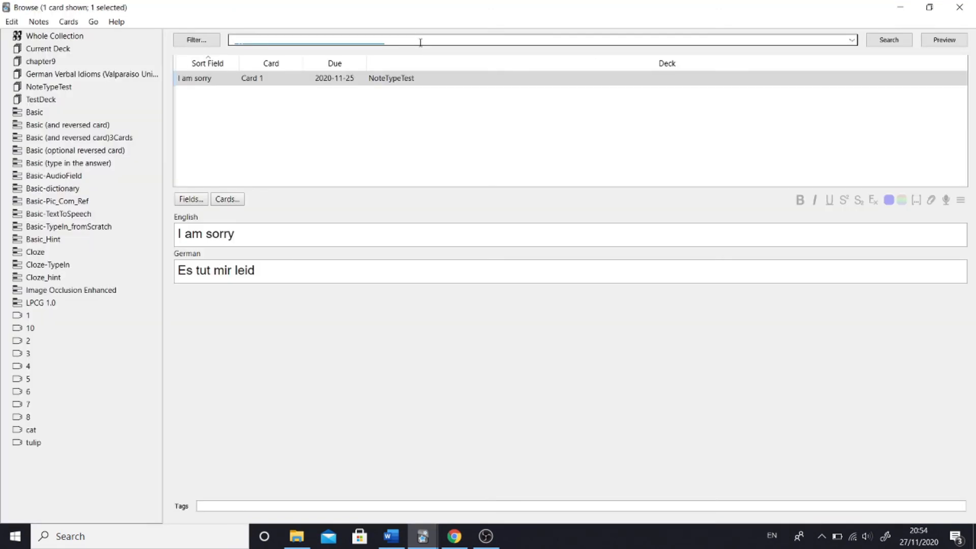
Find the suspended dog card in the browser with is:suspended, unsuspend it and close the browser.
{"action": "type", "text": "is:suspended"}
{"action": "key", "text": "Return"}
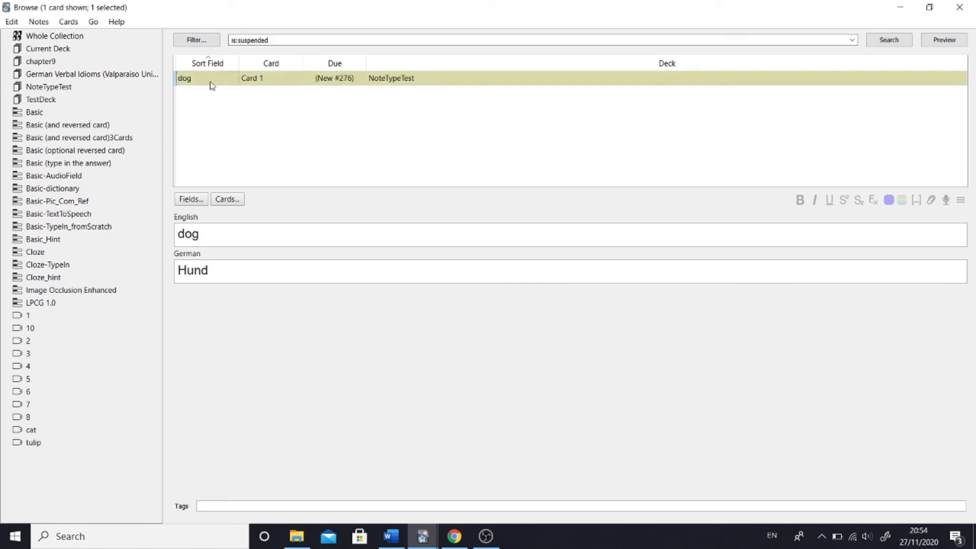
{"action": "left_click", "coordinate": [74, 23]}
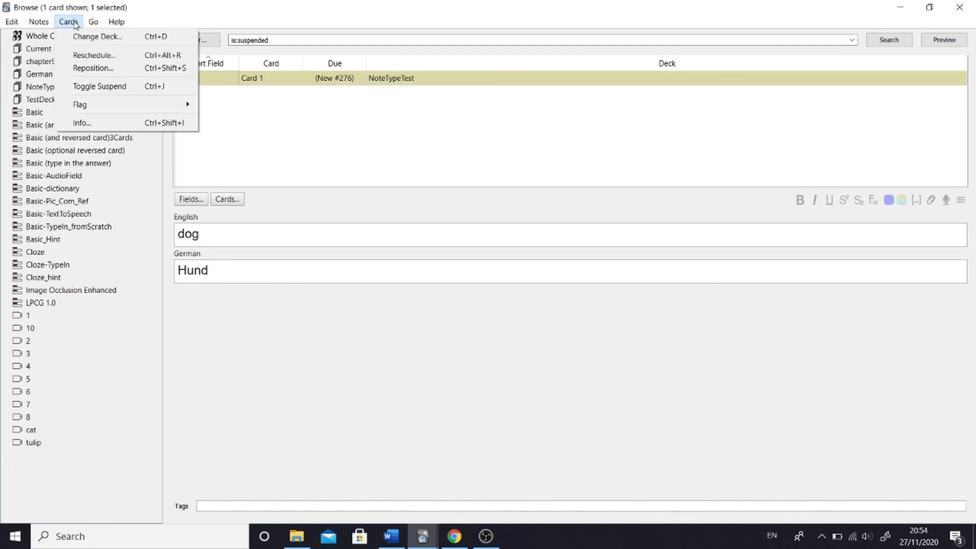
{"action": "left_click", "coordinate": [71, 86]}
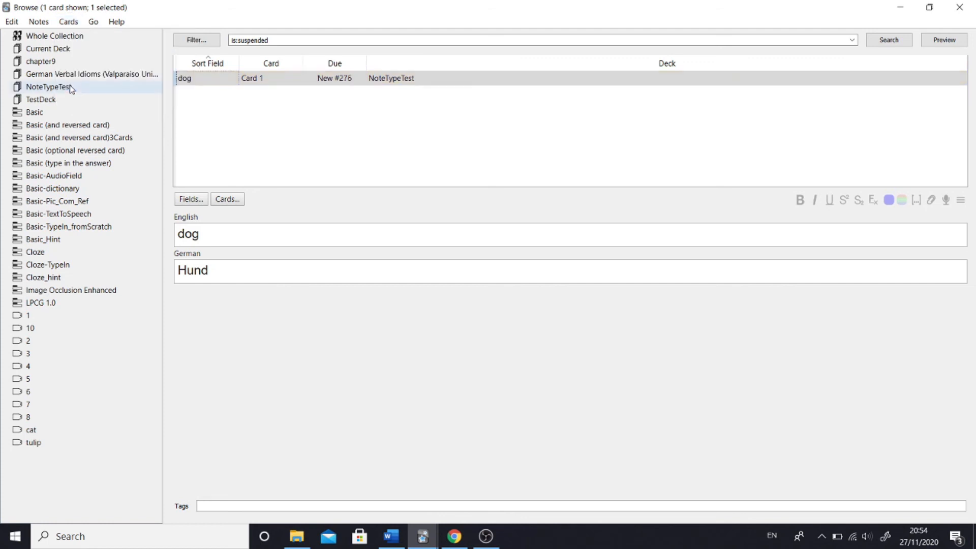
{"action": "key", "text": "Escape"}
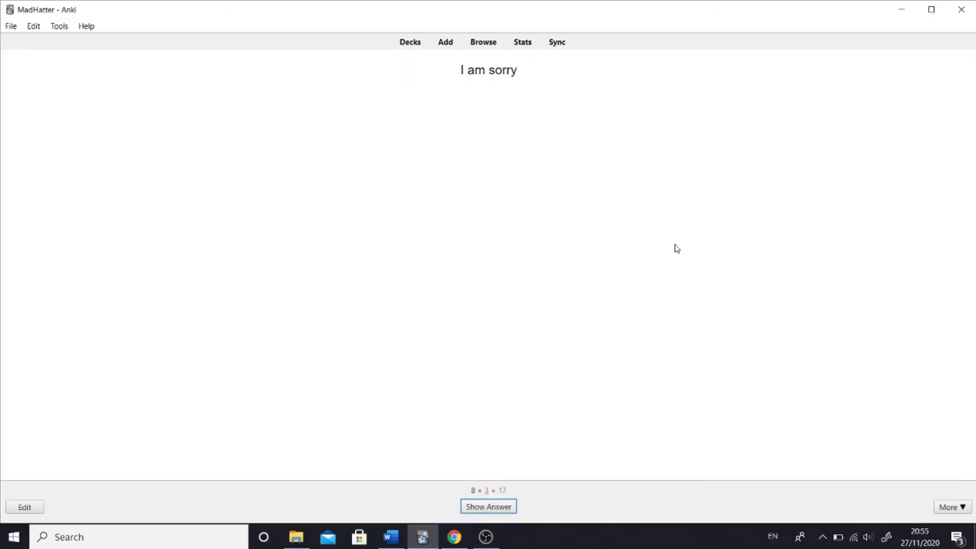
Bury the "I am sorry" card and search the browser for is:buried.
{"action": "left_click", "coordinate": [947, 508]}
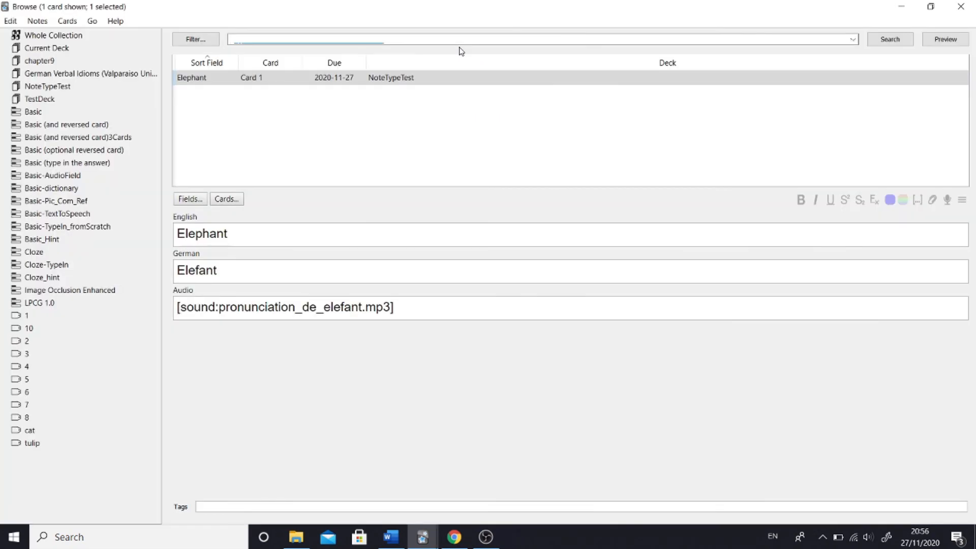
{"action": "type", "text": "is:buried"}
{"action": "key", "text": "Return"}
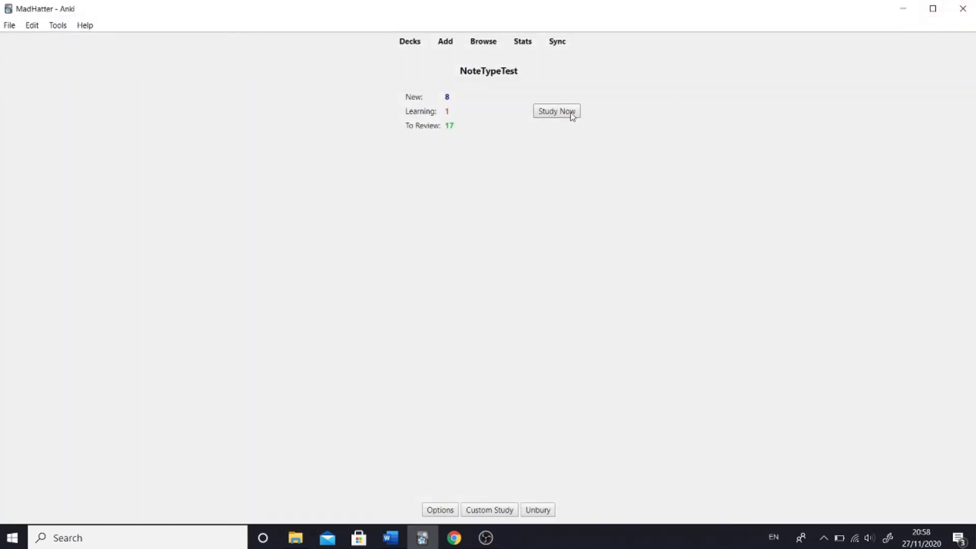
Resume studying the NoteTypeTest deck and put a red flag on the Elephant card.
{"action": "left_click", "coordinate": [559, 113]}
{"action": "left_click", "coordinate": [950, 508]}
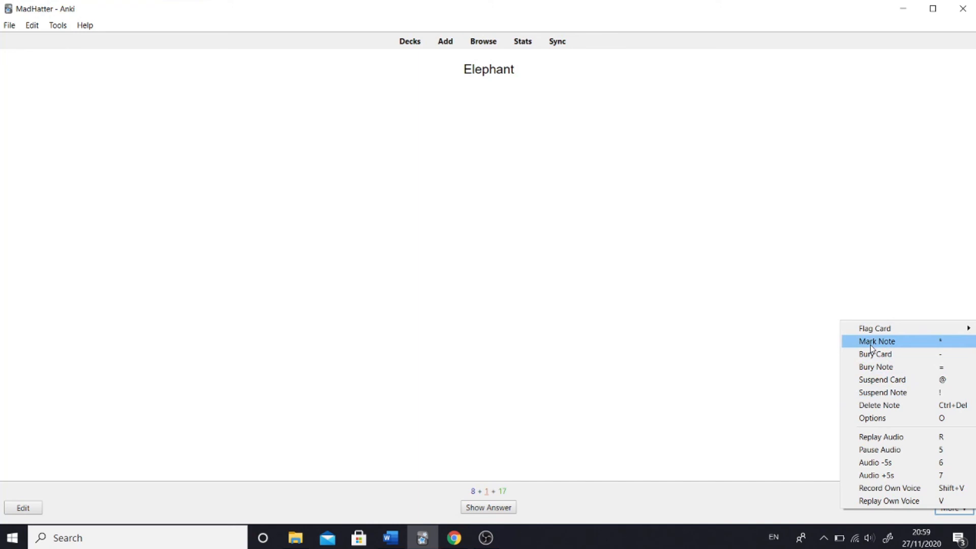
{"action": "mouse_move", "coordinate": [867, 334]}
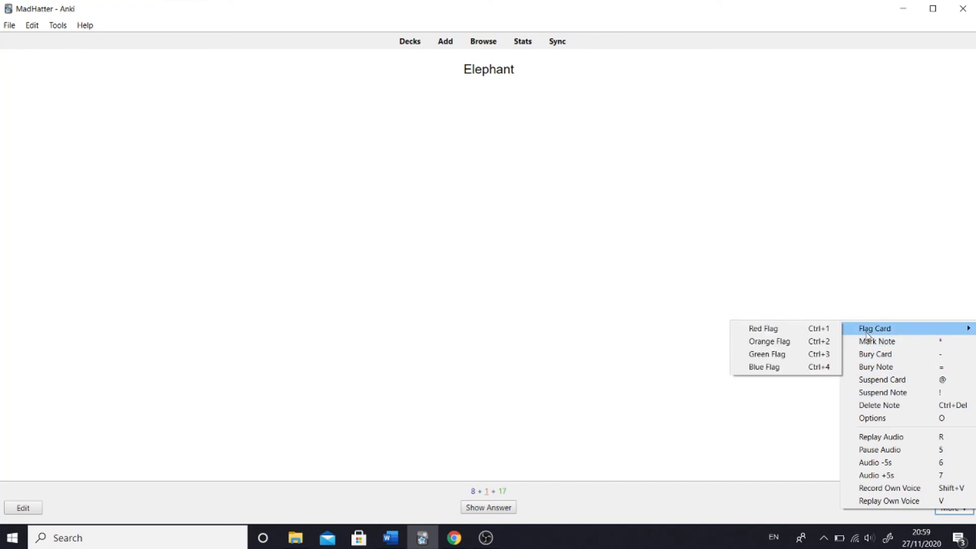
{"action": "left_click", "coordinate": [815, 330]}
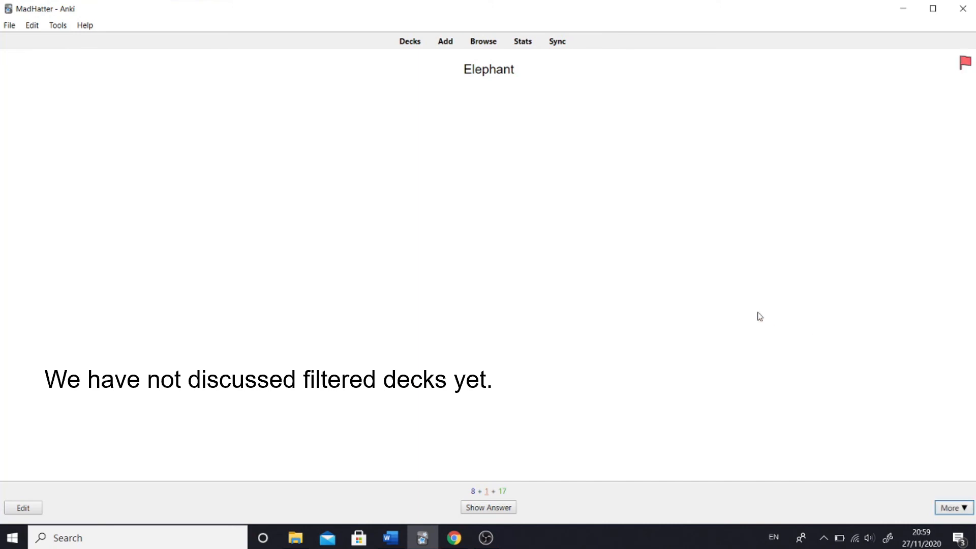
Continue reviewing the deck's cards, rating each one Good and marking two of the notes along the way.
{"action": "key", "text": "space"}
{"action": "key", "text": "space"}
{"action": "key", "text": "space"}
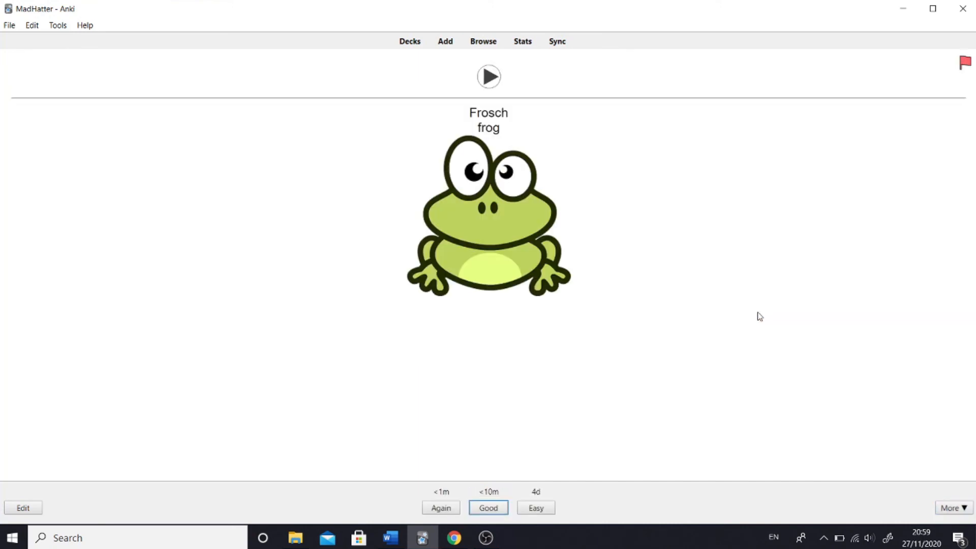
{"action": "key", "text": "space"}
{"action": "key", "text": "*"}
{"action": "key", "text": "space"}
{"action": "key", "text": "space"}
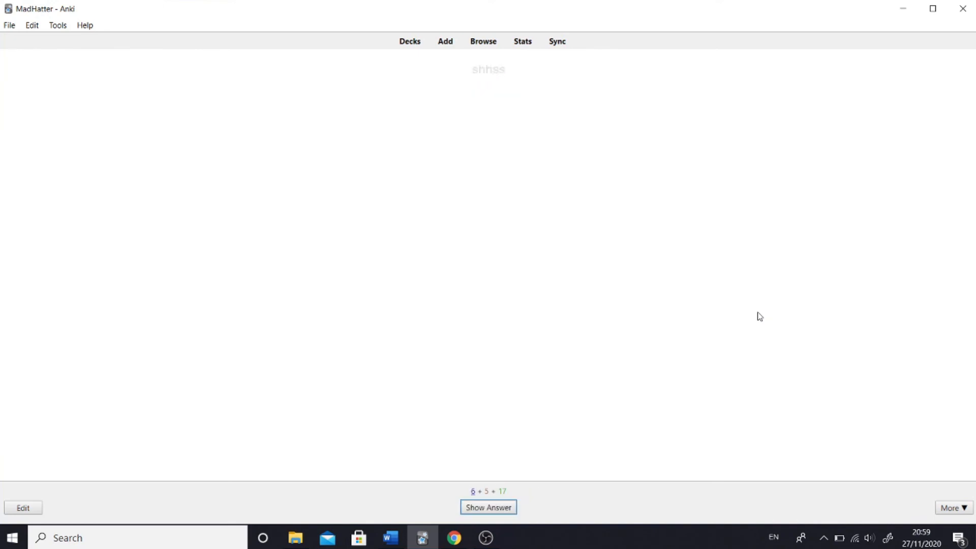
{"action": "key", "text": "*"}
{"action": "key", "text": "space"}
{"action": "key", "text": "space"}
{"action": "key", "text": "s"}
Filter the browser by the marked tag, select both listed notes and toggle their mark off.
{"action": "left_click", "coordinate": [483, 42]}
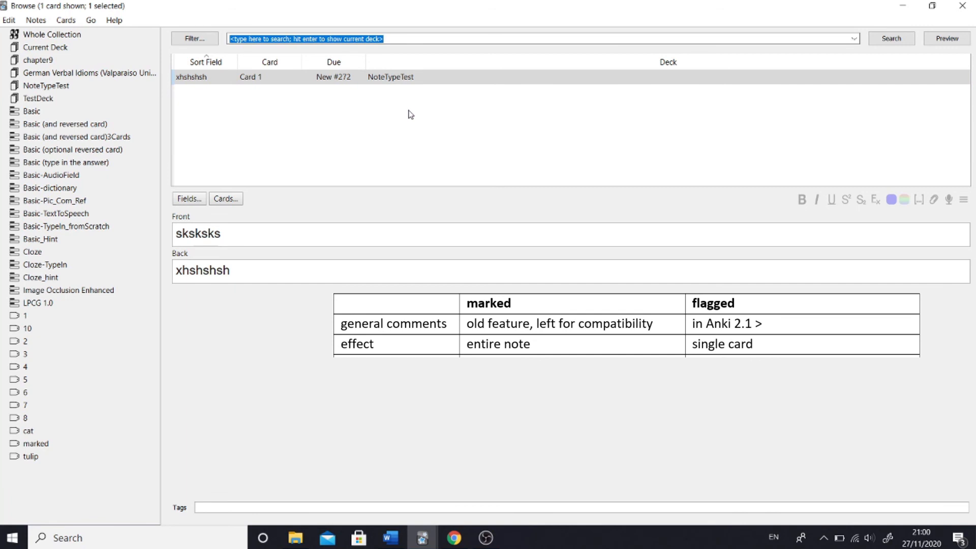
{"action": "left_click", "coordinate": [37, 444]}
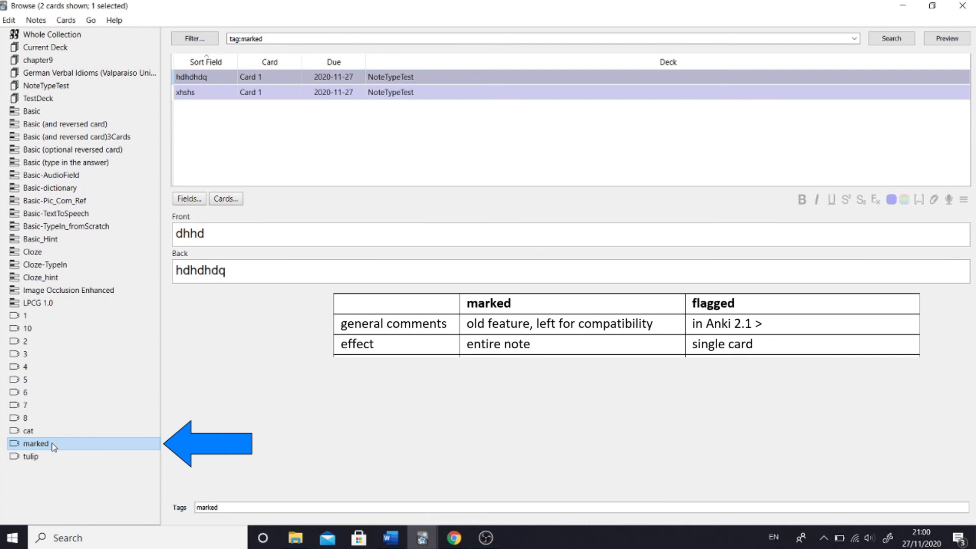
{"action": "left_click_drag", "start_coordinate": [191, 76], "coordinate": [194, 97]}
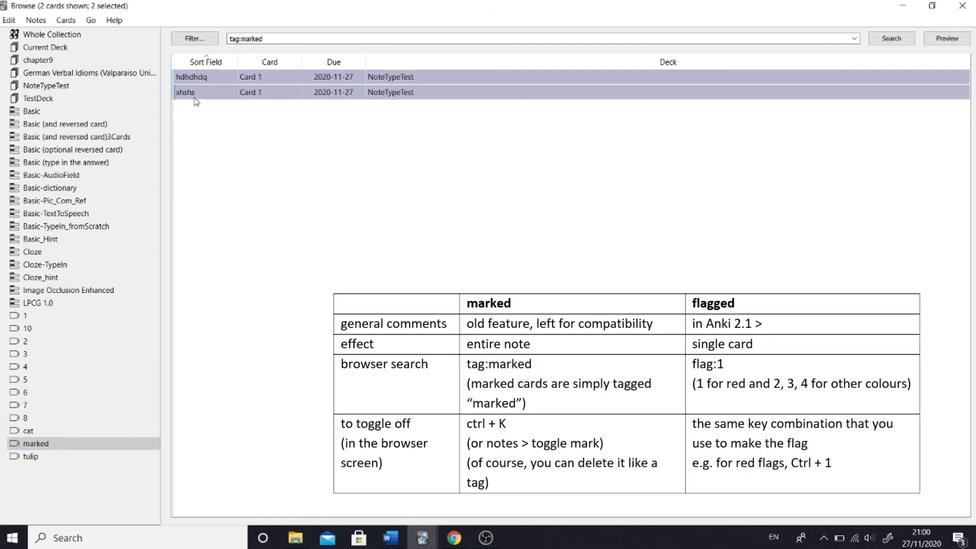
{"action": "left_click", "coordinate": [35, 20]}
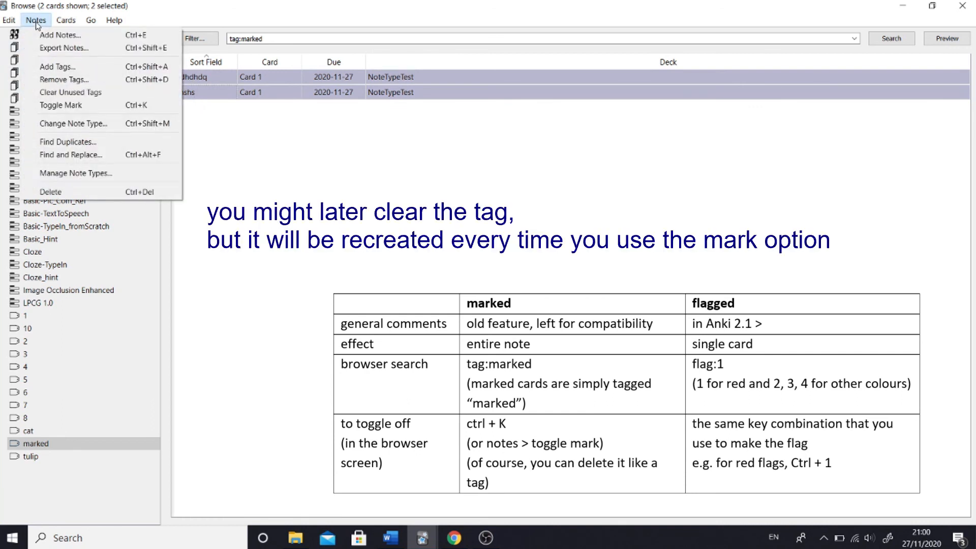
{"action": "left_click", "coordinate": [36, 105]}
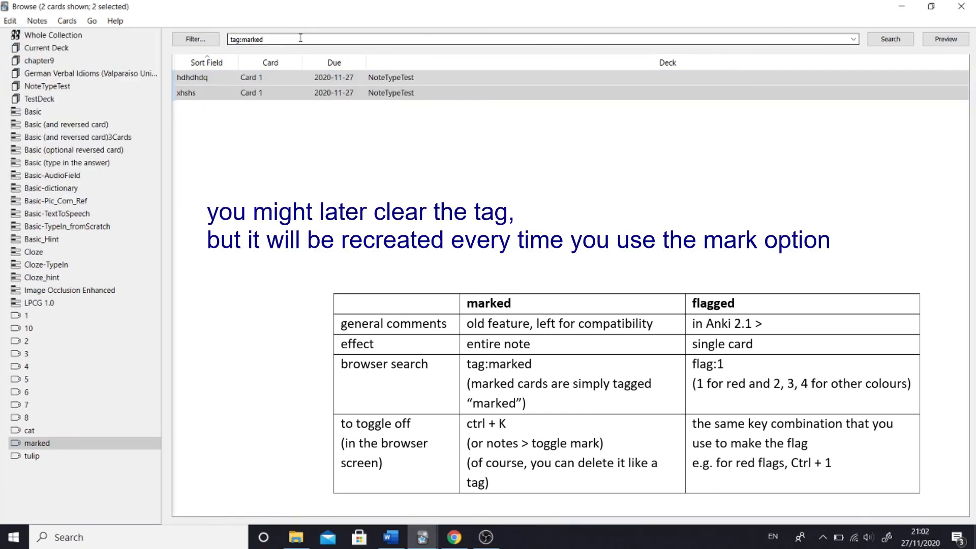
Search the browser for flag:1 and toggle the red flag off the Elephant and Frosch cards.
{"action": "key", "text": "BackSpace"}
{"action": "key", "text": "BackSpace"}
{"action": "key", "text": "BackSpace"}
{"action": "key", "text": "BackSpace"}
{"action": "key", "text": "BackSpace"}
{"action": "key", "text": "BackSpace"}
{"action": "key", "text": "BackSpace"}
{"action": "key", "text": "BackSpace"}
{"action": "key", "text": "BackSpace"}
{"action": "type", "text": "flag:1"}
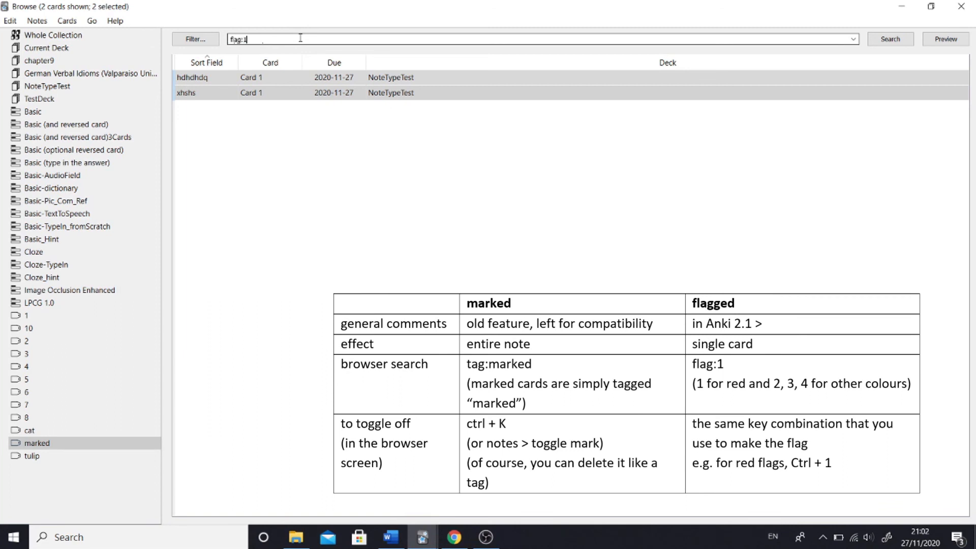
{"action": "key", "text": "Return"}
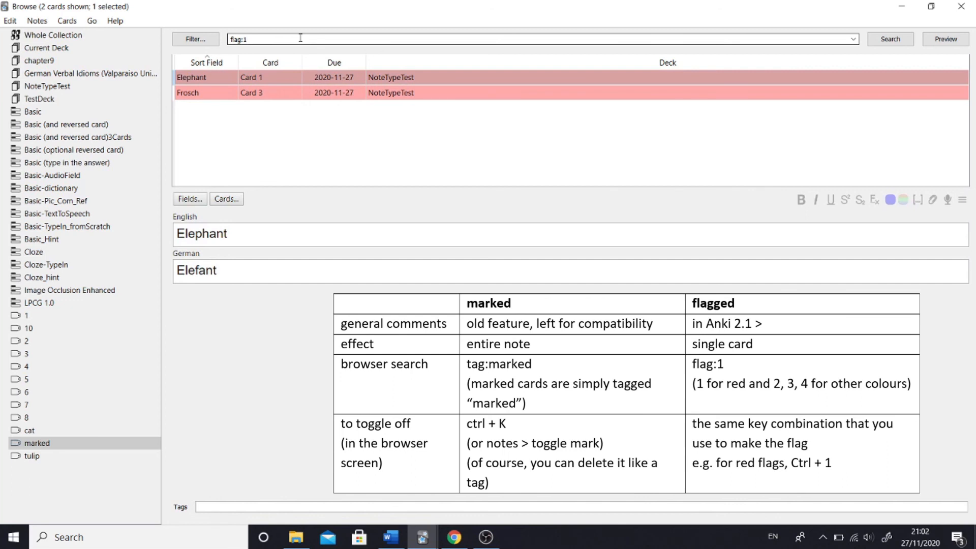
{"action": "left_click", "coordinate": [224, 92], "text": "shift"}
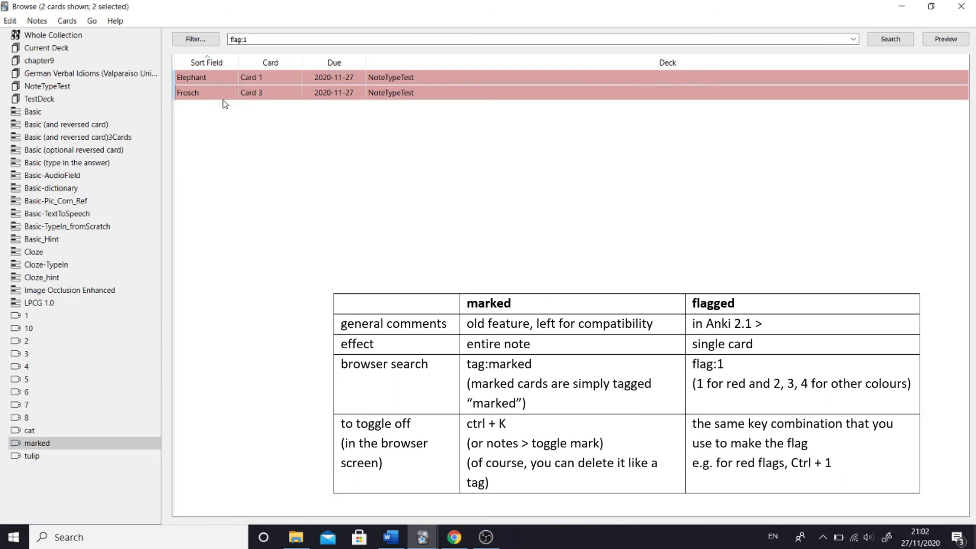
{"action": "key", "text": "ctrl+1"}
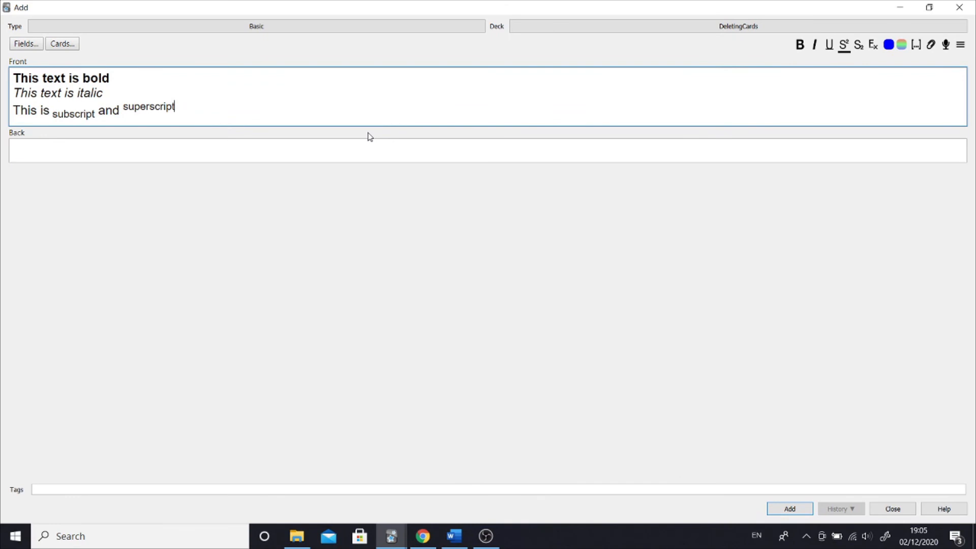
Remove the formatting from all the bold, italic, subscript and superscript text in the Front field.
{"action": "left_click_drag", "start_coordinate": [176, 105], "coordinate": [13, 77]}
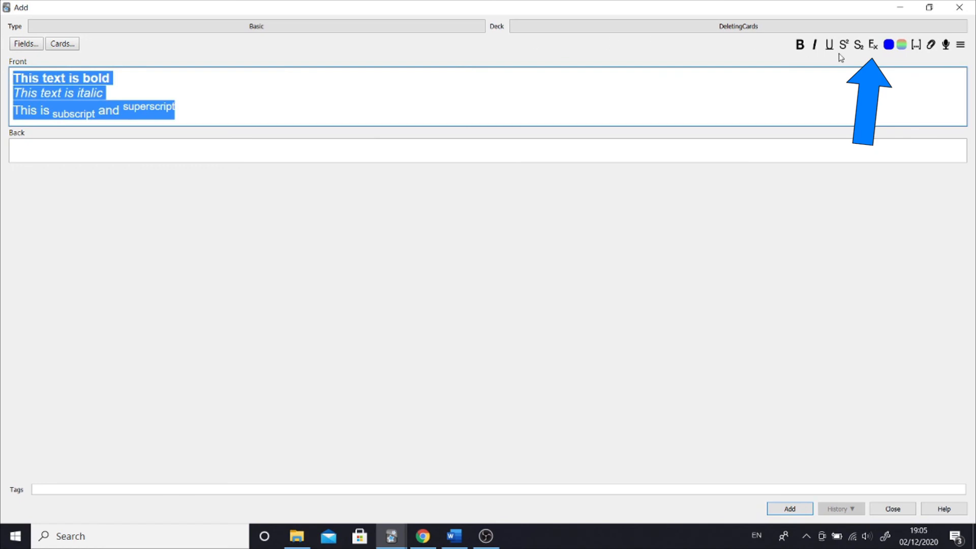
{"action": "left_click", "coordinate": [873, 45]}
{"action": "left_click", "coordinate": [226, 112]}
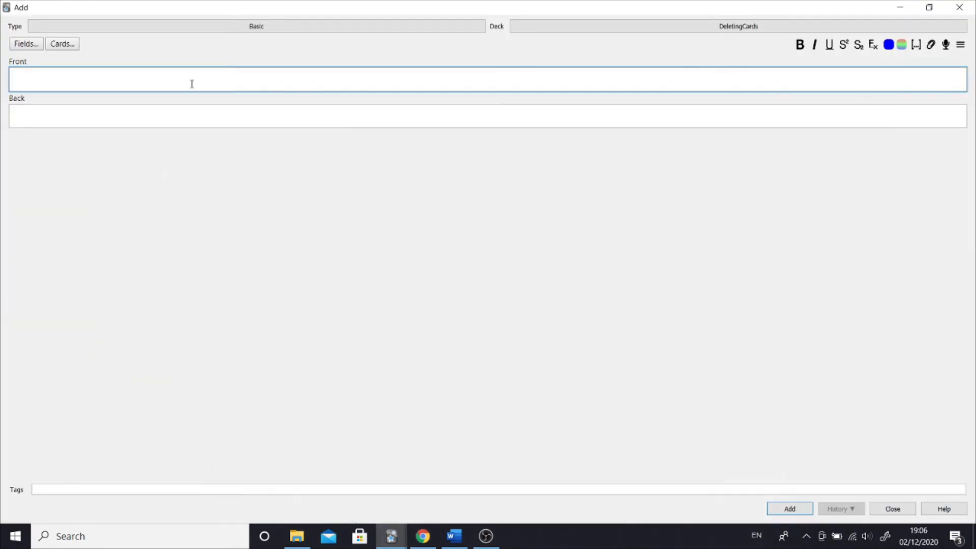
Enter "Text Formatting" in the Front field as a large bold heading.
{"action": "type", "text": "Text Formatting"}
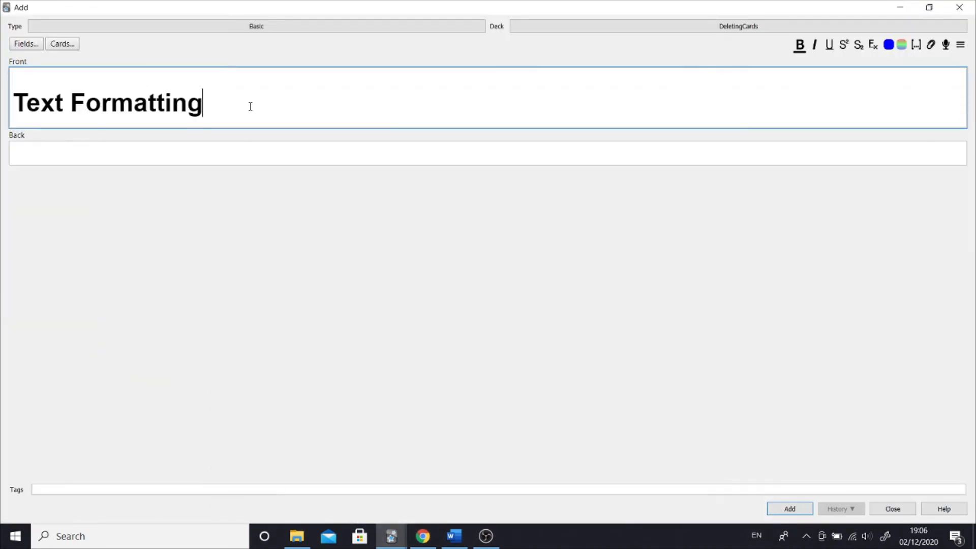
{"action": "key", "text": "ctrl+a"}
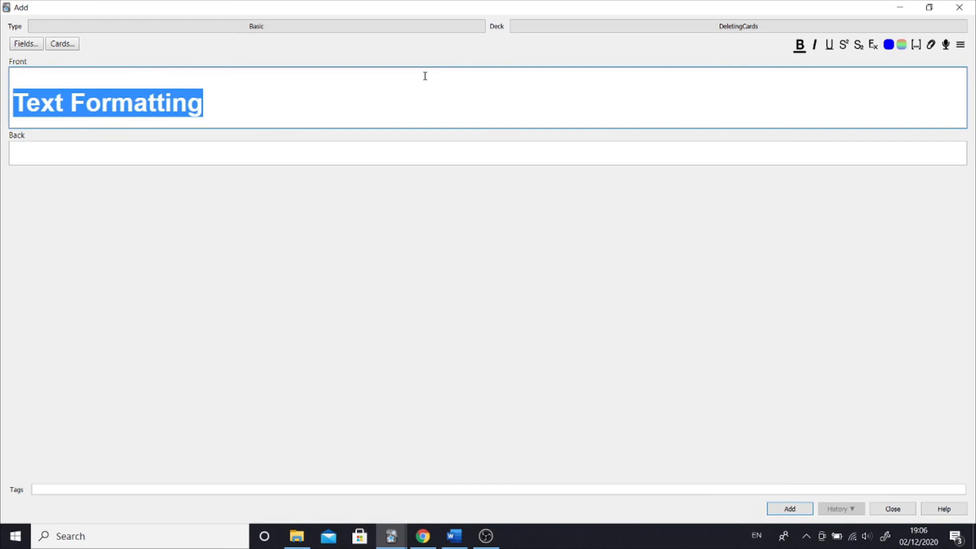
{"action": "left_click", "coordinate": [309, 107]}
Strip the h1 tags from the Front field's HTML source, leaving plain "Text Formatting".
{"action": "left_click", "coordinate": [966, 47]}
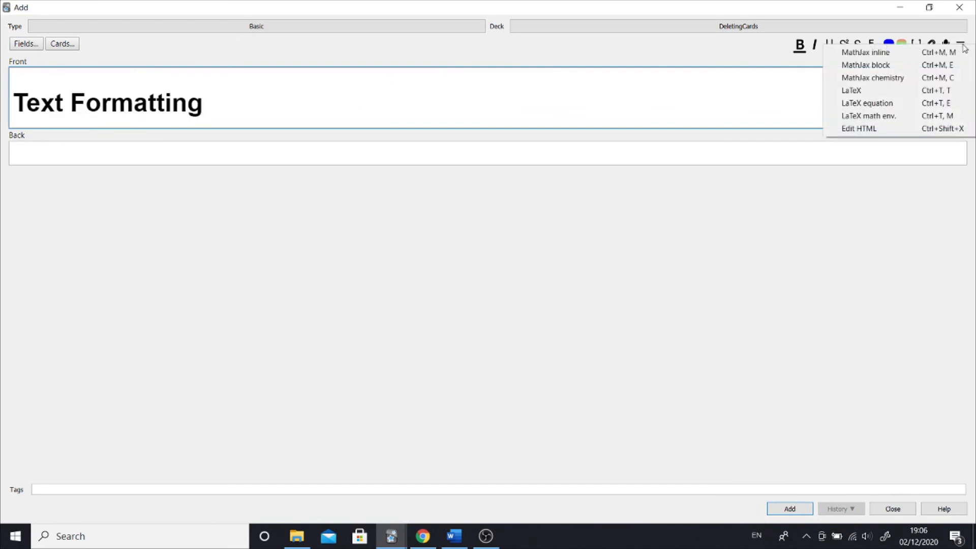
{"action": "left_click", "coordinate": [878, 130]}
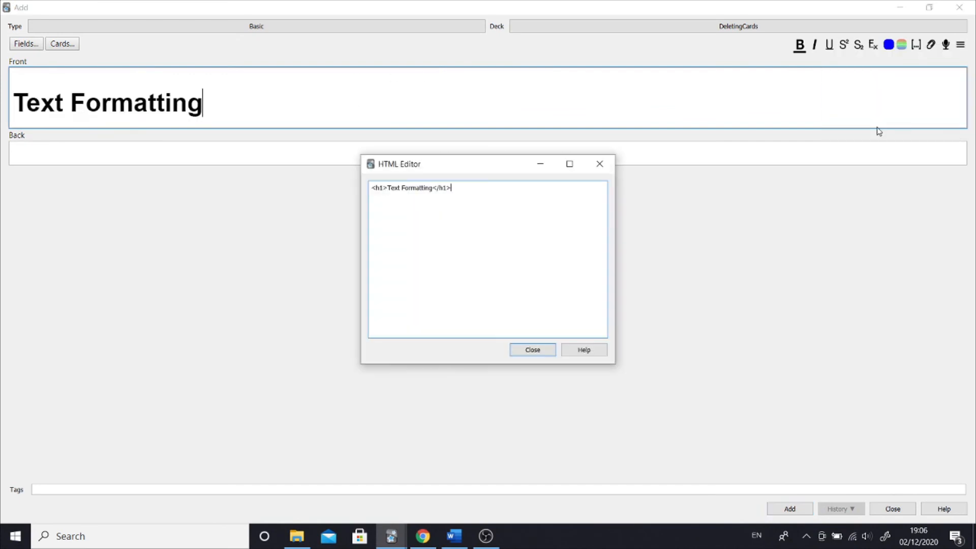
{"action": "left_click", "coordinate": [463, 194]}
{"action": "key", "text": "BackSpace"}
{"action": "key", "text": "BackSpace"}
{"action": "key", "text": "BackSpace"}
{"action": "key", "text": "BackSpace"}
{"action": "key", "text": "BackSpace"}
{"action": "key", "text": "BackSpace"}
{"action": "key", "text": "BackSpace"}
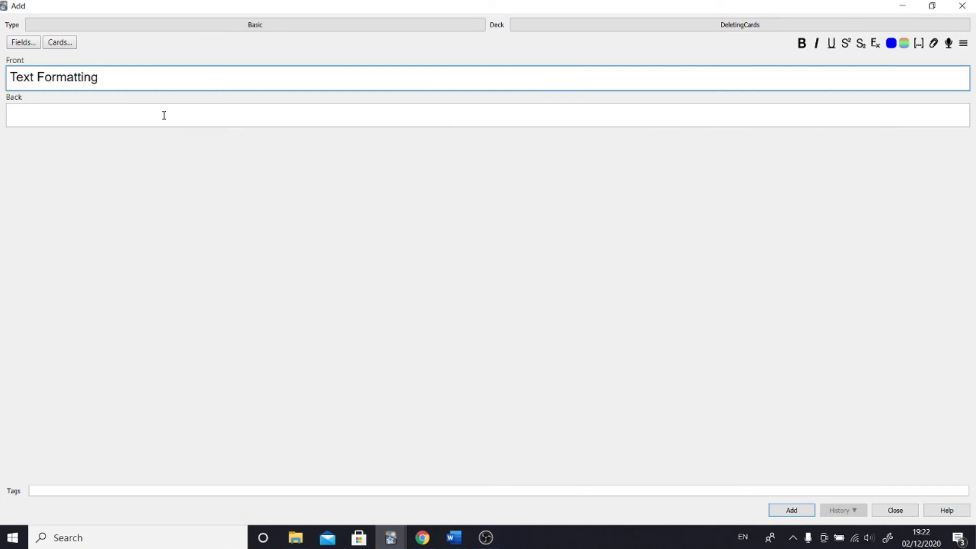
Enter "adadaddddadaddda" in the Back field, wrapped in <h2> tags through its HTML source, and add a second line reading "fhfhfh".
{"action": "left_click", "coordinate": [165, 116]}
{"action": "type", "text": "adadaddddadaddda"}
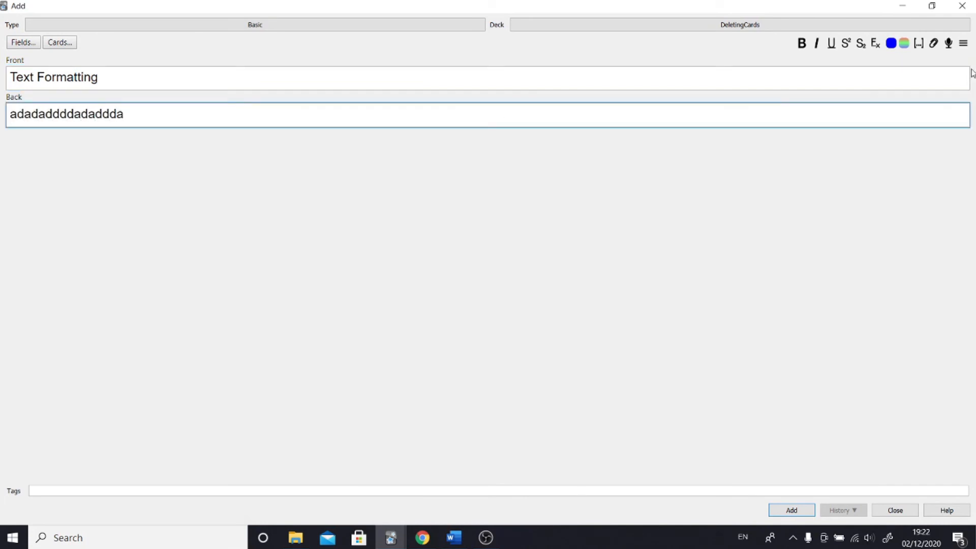
{"action": "left_click", "coordinate": [964, 44]}
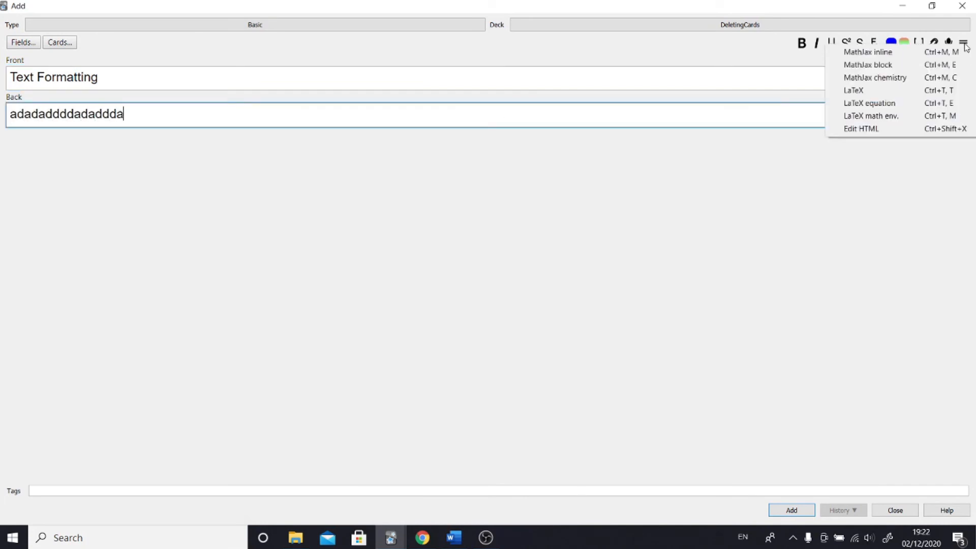
{"action": "left_click", "coordinate": [867, 127]}
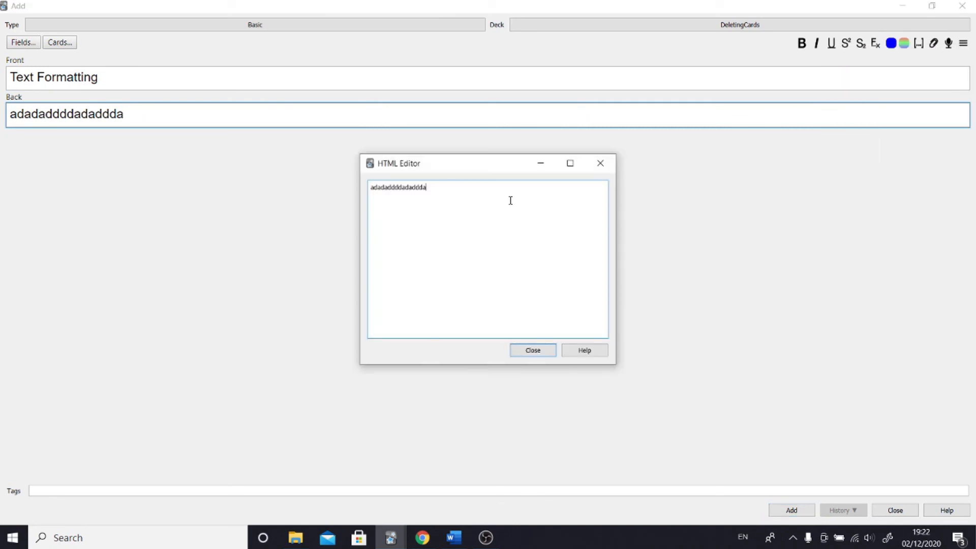
{"action": "type", "text": "</h2>"}
{"action": "type", "text": "<h2>"}
{"action": "left_click", "coordinate": [534, 351]}
{"action": "left_click", "coordinate": [287, 137]}
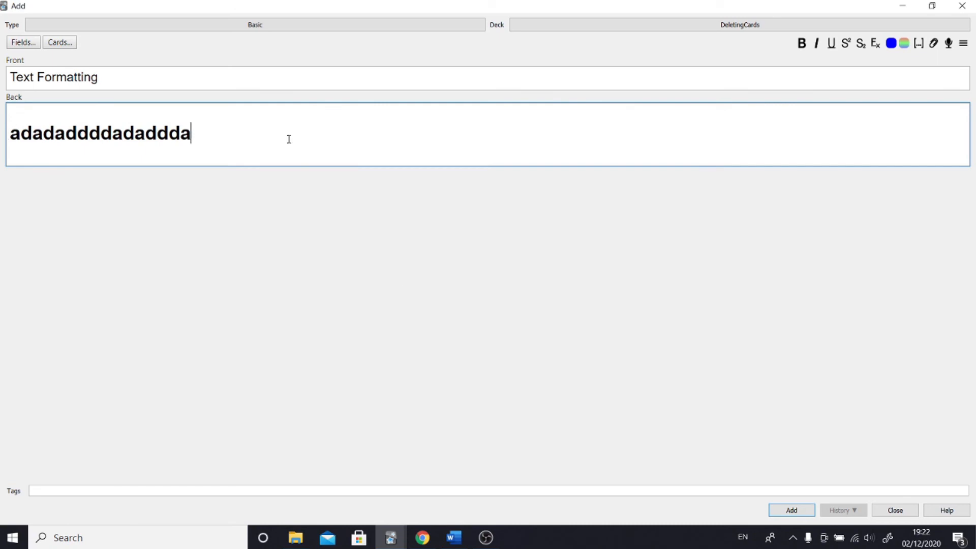
{"action": "key", "text": "Return"}
{"action": "type", "text": "fhfhfh"}
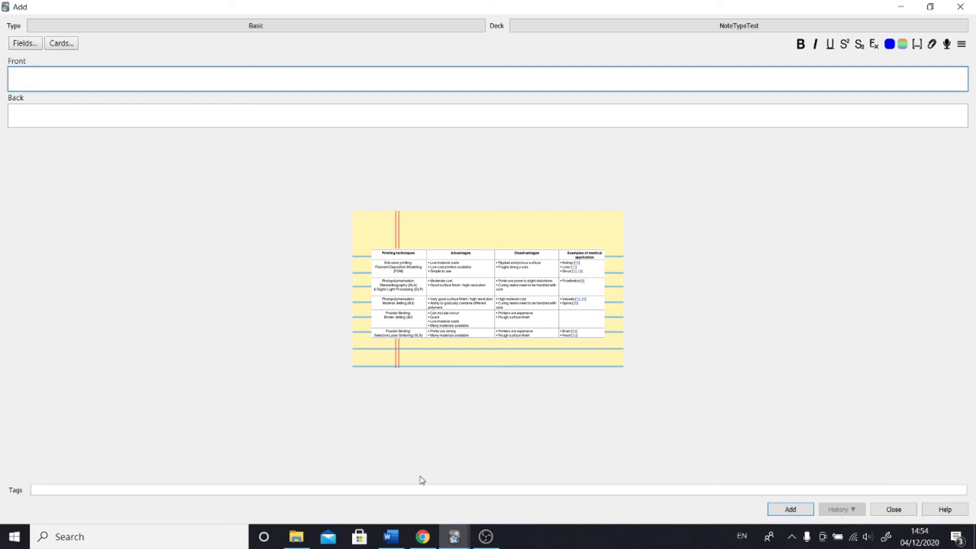
Bring the generated three-by-three table code from Tables Generator in Chrome into the HTML source of the Front field in Anki.
{"action": "left_click", "coordinate": [423, 537]}
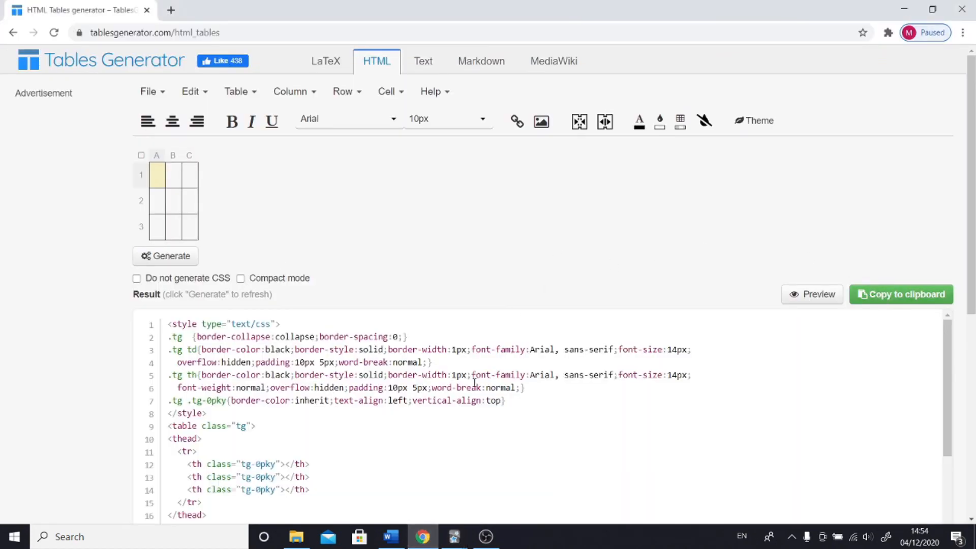
{"action": "left_click", "coordinate": [454, 540]}
{"action": "left_click", "coordinate": [523, 486]}
{"action": "left_click", "coordinate": [961, 44]}
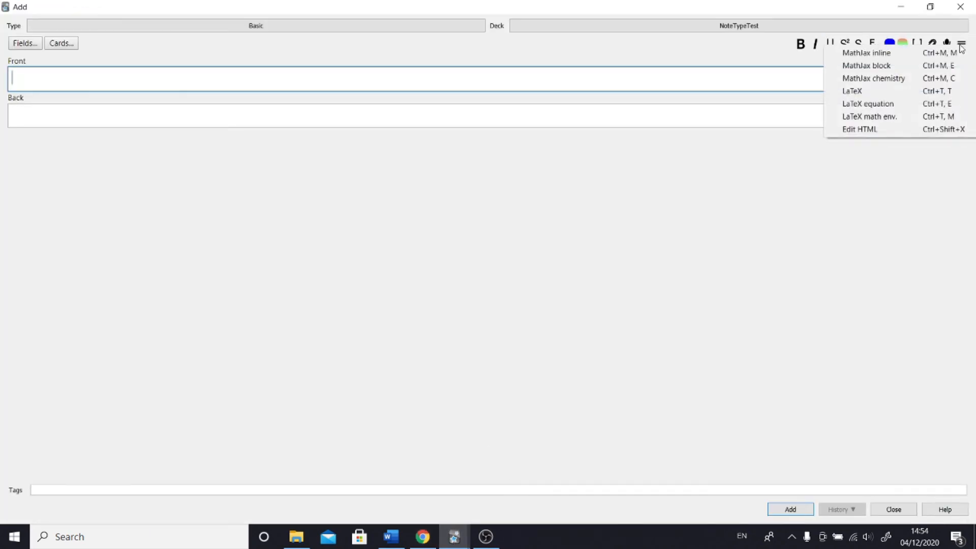
{"action": "left_click", "coordinate": [859, 129]}
{"action": "key", "text": "ctrl+v"}
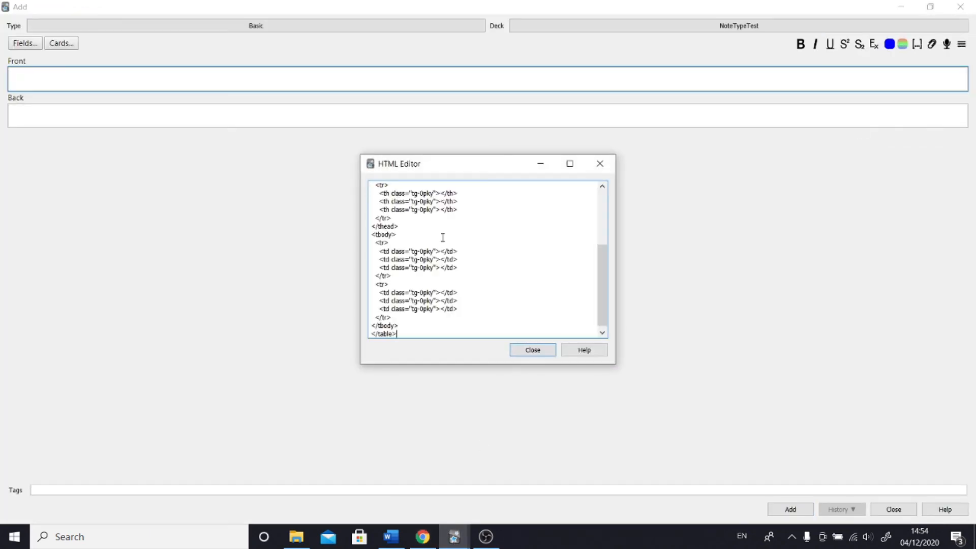
{"action": "left_click", "coordinate": [523, 351]}
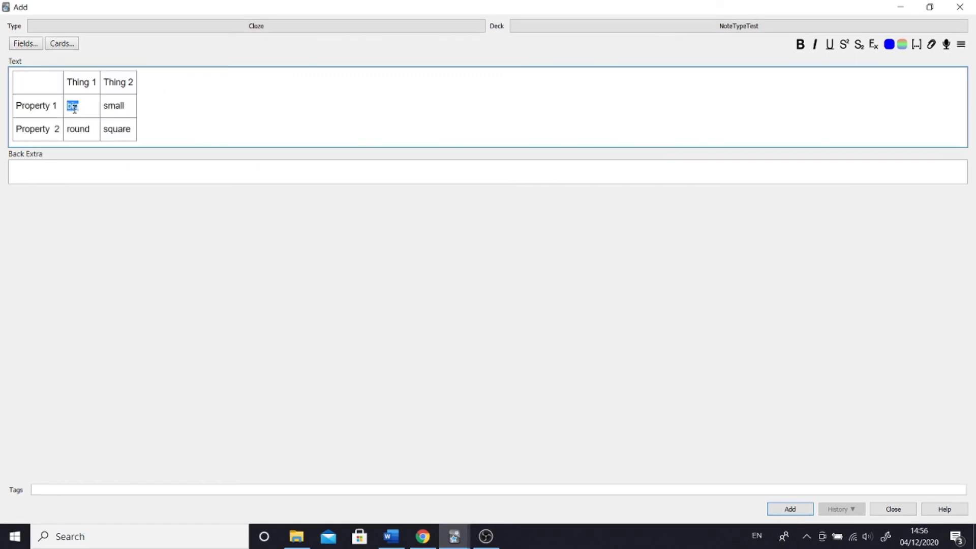
Turn the four table values into cloze deletions, with big and small as c1, round as c2, and square clozed too.
{"action": "key", "text": "ctrl+shift+c"}
{"action": "double_click", "coordinate": [124, 106]}
{"action": "key", "text": "ctrl+shift+c"}
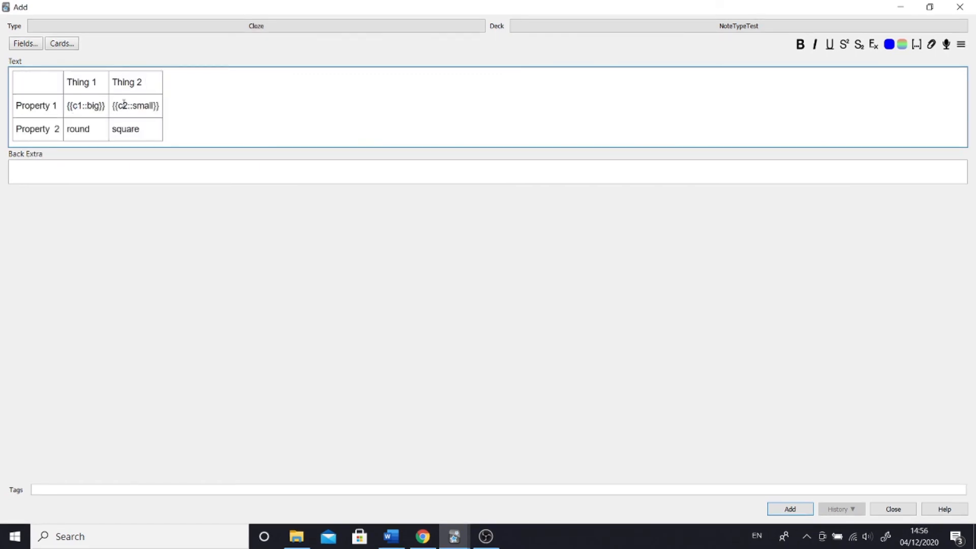
{"action": "double_click", "coordinate": [78, 129]}
{"action": "key", "text": "ctrl+shift+c"}
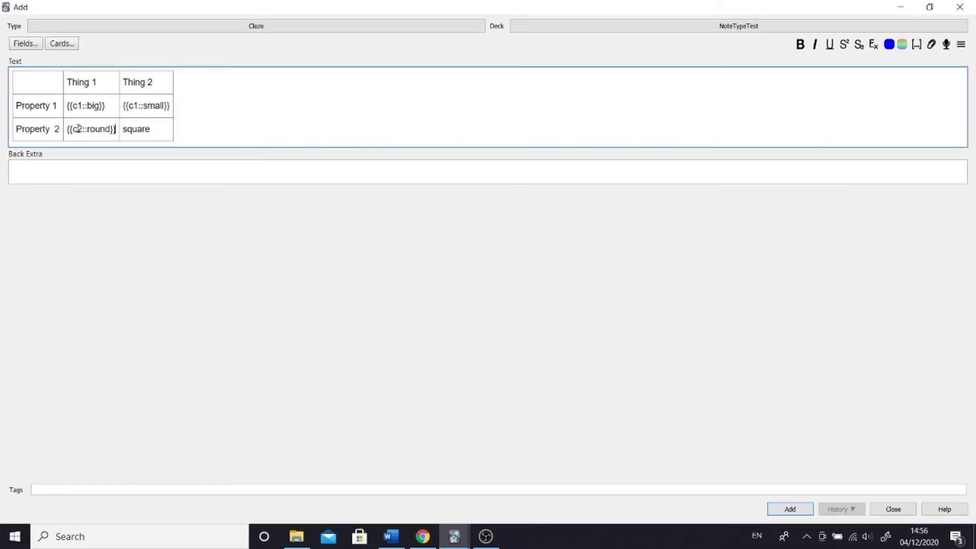
{"action": "double_click", "coordinate": [139, 127]}
{"action": "key", "text": "ctrl+shift+c"}
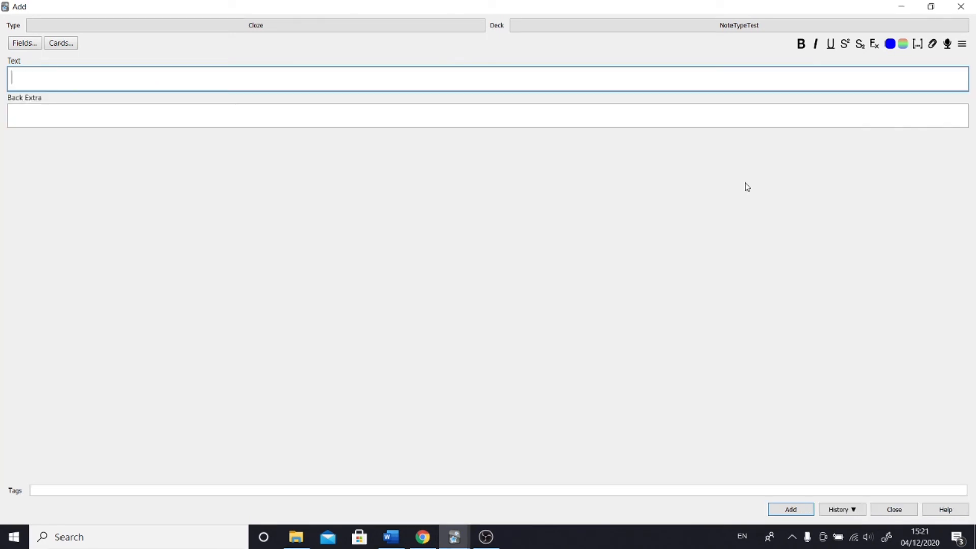
Consult the MathJax section of the Anki Manual in Chrome and open its TeX formatting cheatsheet.
{"action": "left_click", "coordinate": [961, 45]}
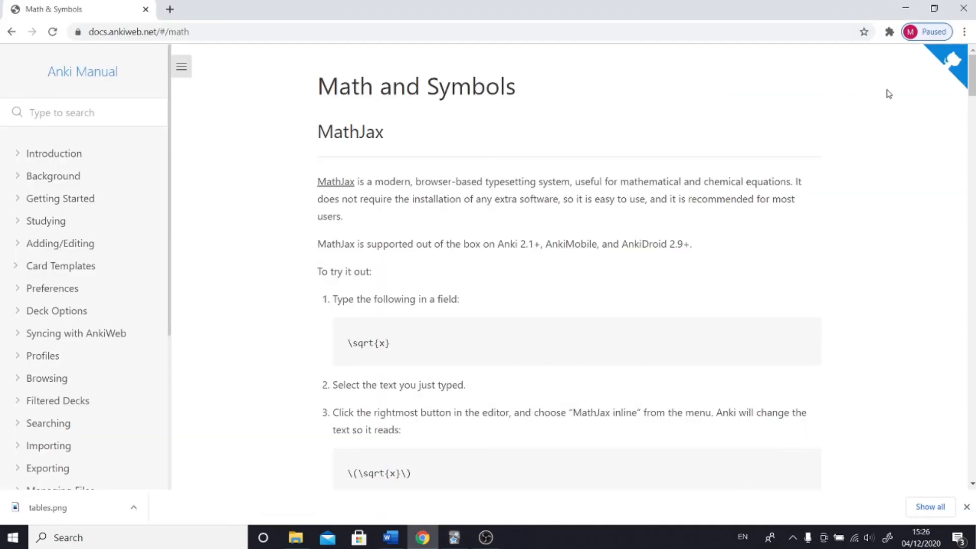
{"action": "scroll", "coordinate": [971, 86], "scroll_direction": "down", "scroll_amount": 3}
{"action": "scroll", "coordinate": [446, 117], "scroll_direction": "down", "scroll_amount": 5}
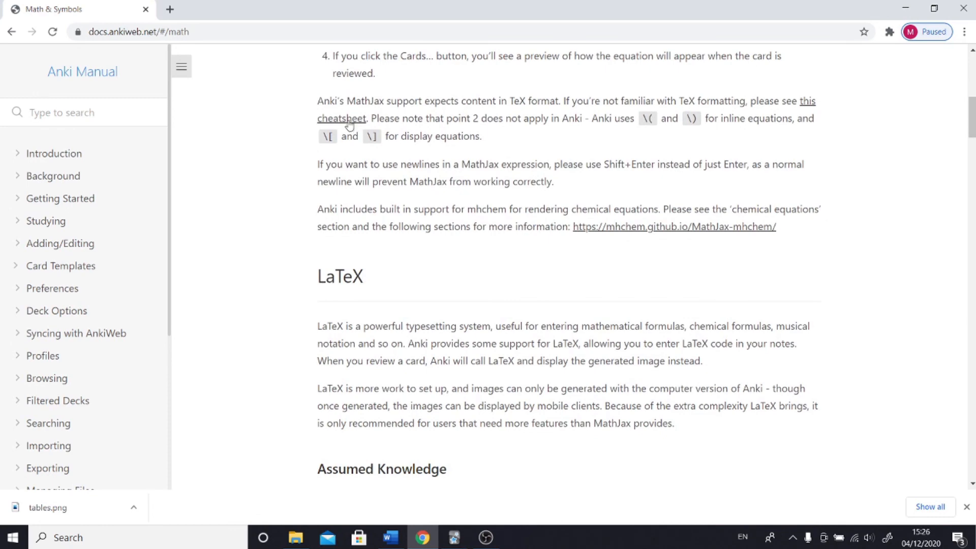
{"action": "left_click", "coordinate": [348, 119]}
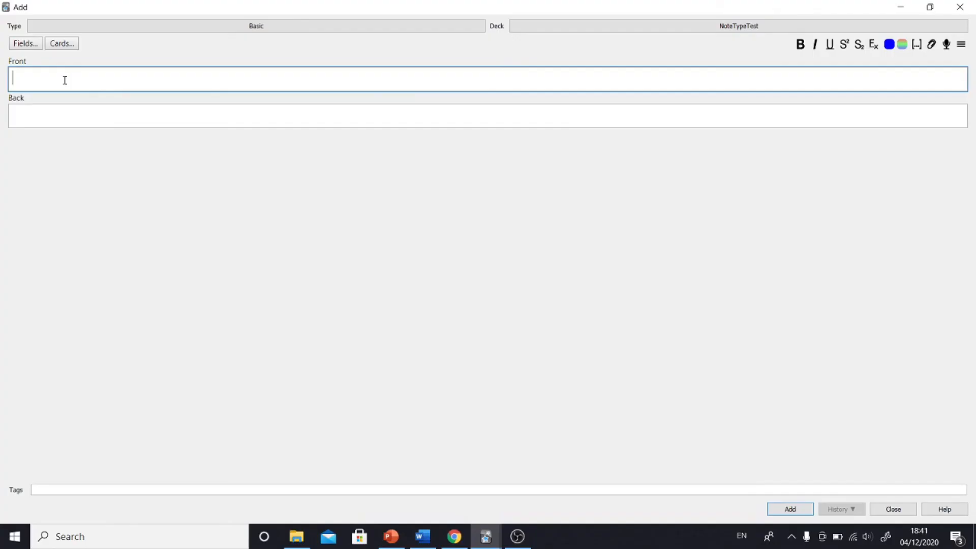
Enter x^2 in the Front field as a LaTeX equation and open the Basic note type's card preview.
{"action": "type", "text": "x^2"}
{"action": "left_click_drag", "start_coordinate": [66, 81], "coordinate": [7, 77]}
{"action": "left_click", "coordinate": [960, 44]}
{"action": "left_click", "coordinate": [887, 101]}
{"action": "left_click", "coordinate": [71, 45]}
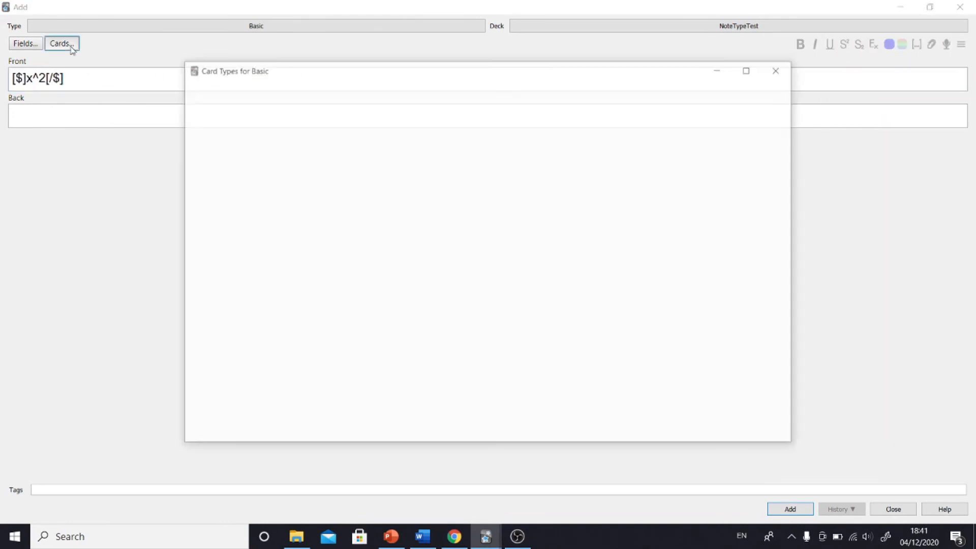